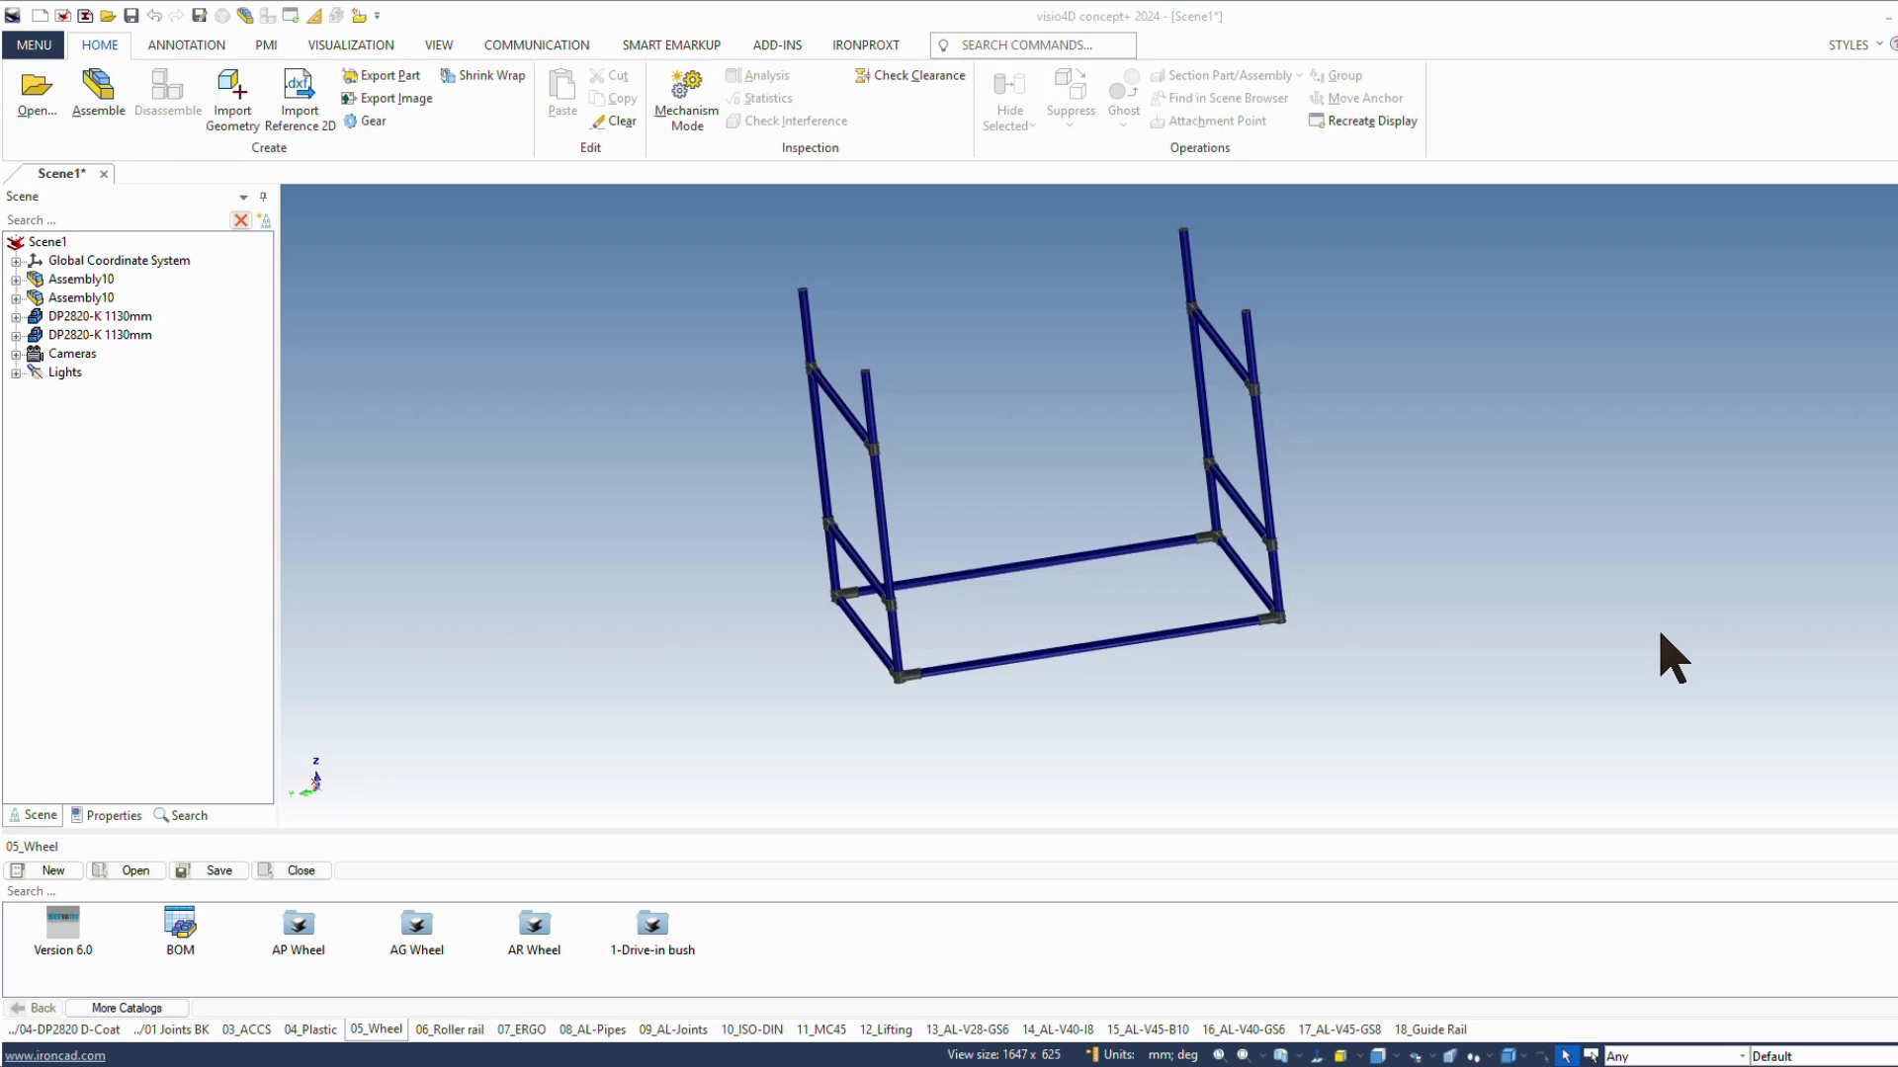
Step: Open the 1-Drive-in bush folder of the wheel catalog and filter it by 2820
middle_click_drag(1118, 717, 1007, 559)
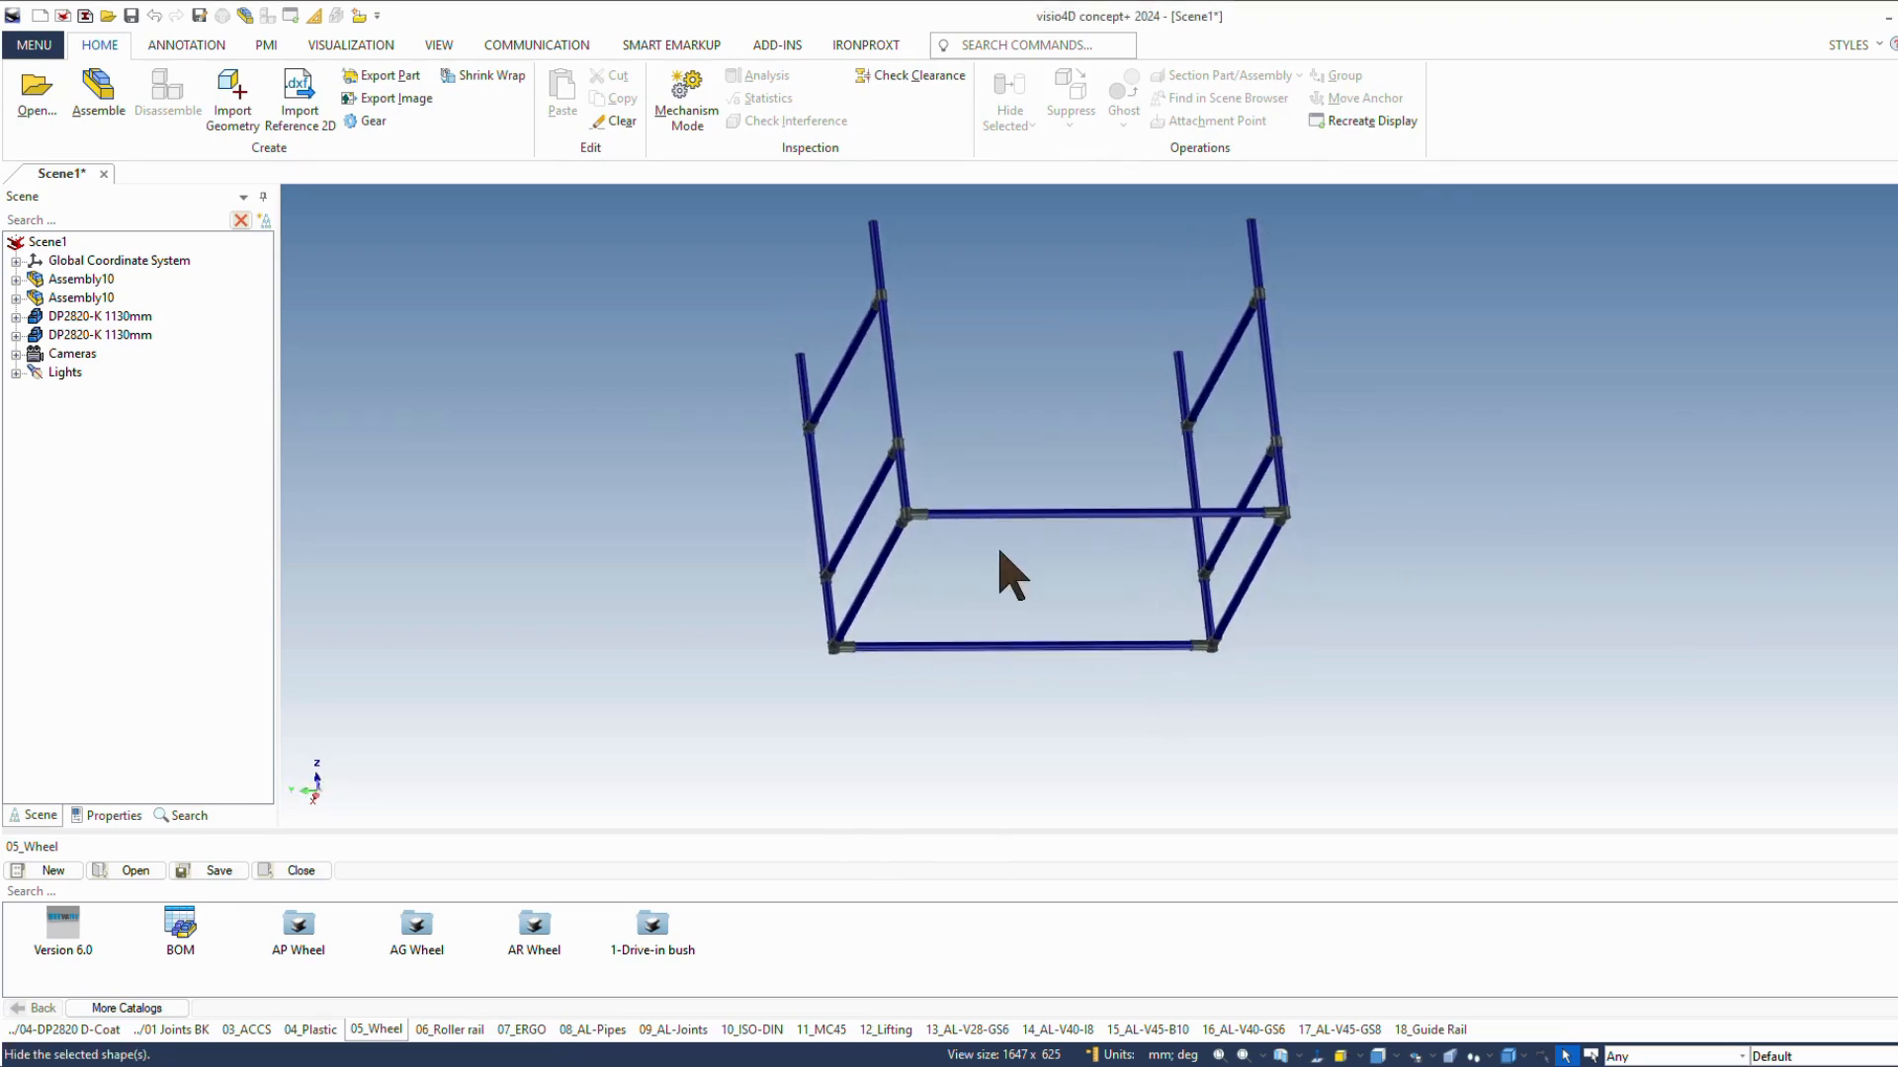
scroll(988, 534, "up", 5)
scroll(988, 529, "down", 5)
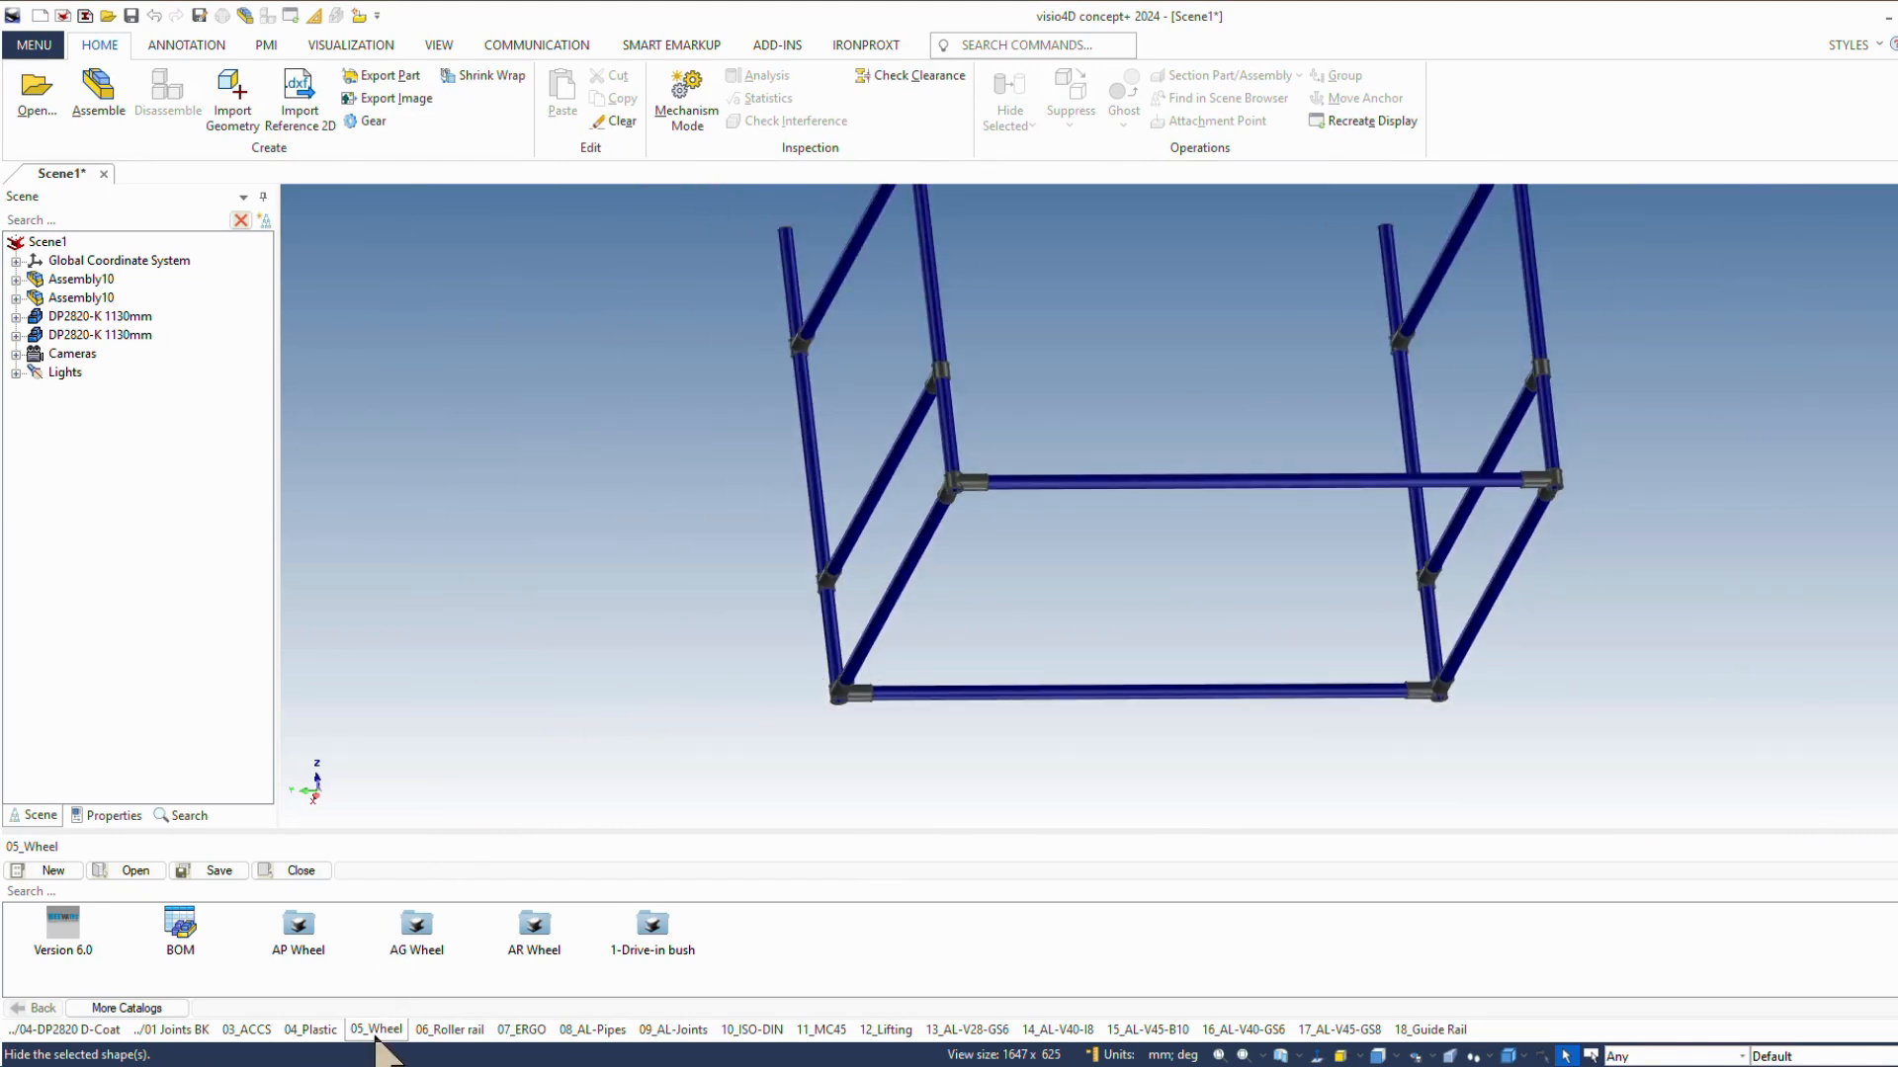
double_click(649, 950)
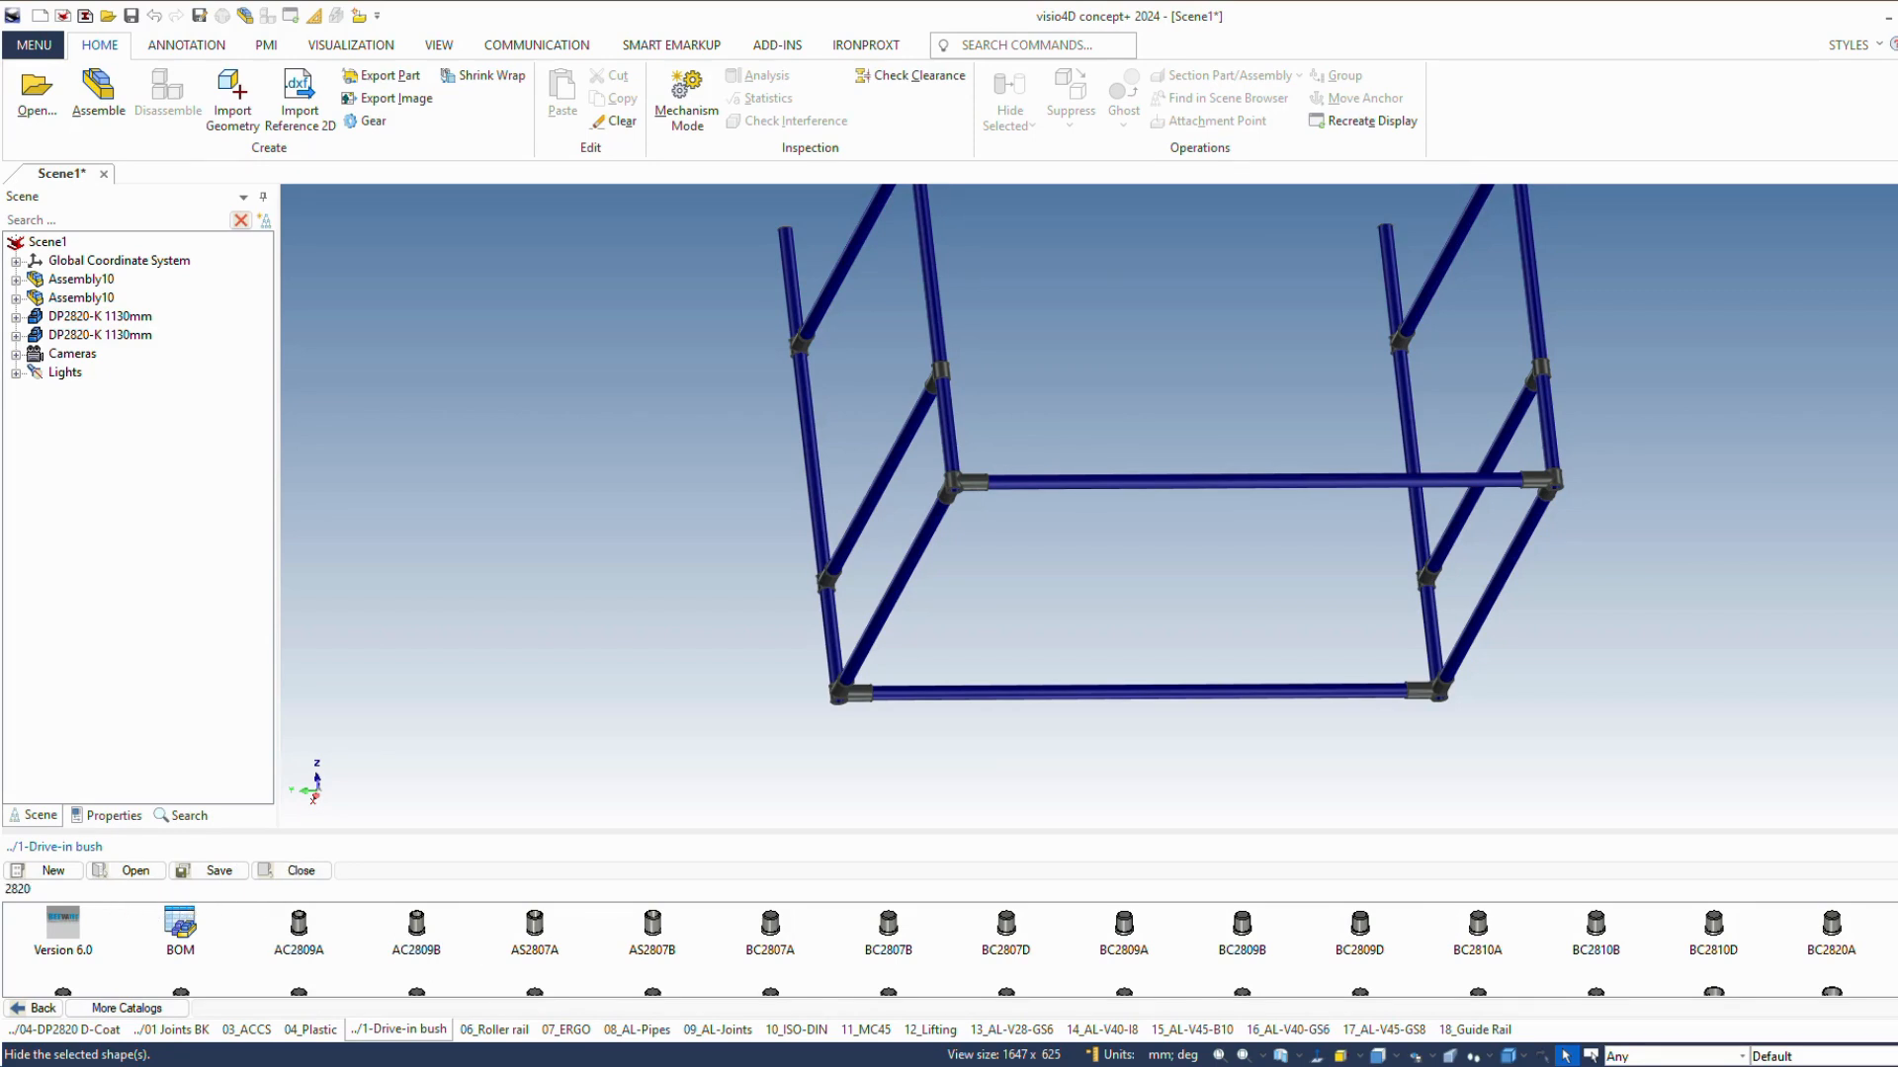
key("Return")
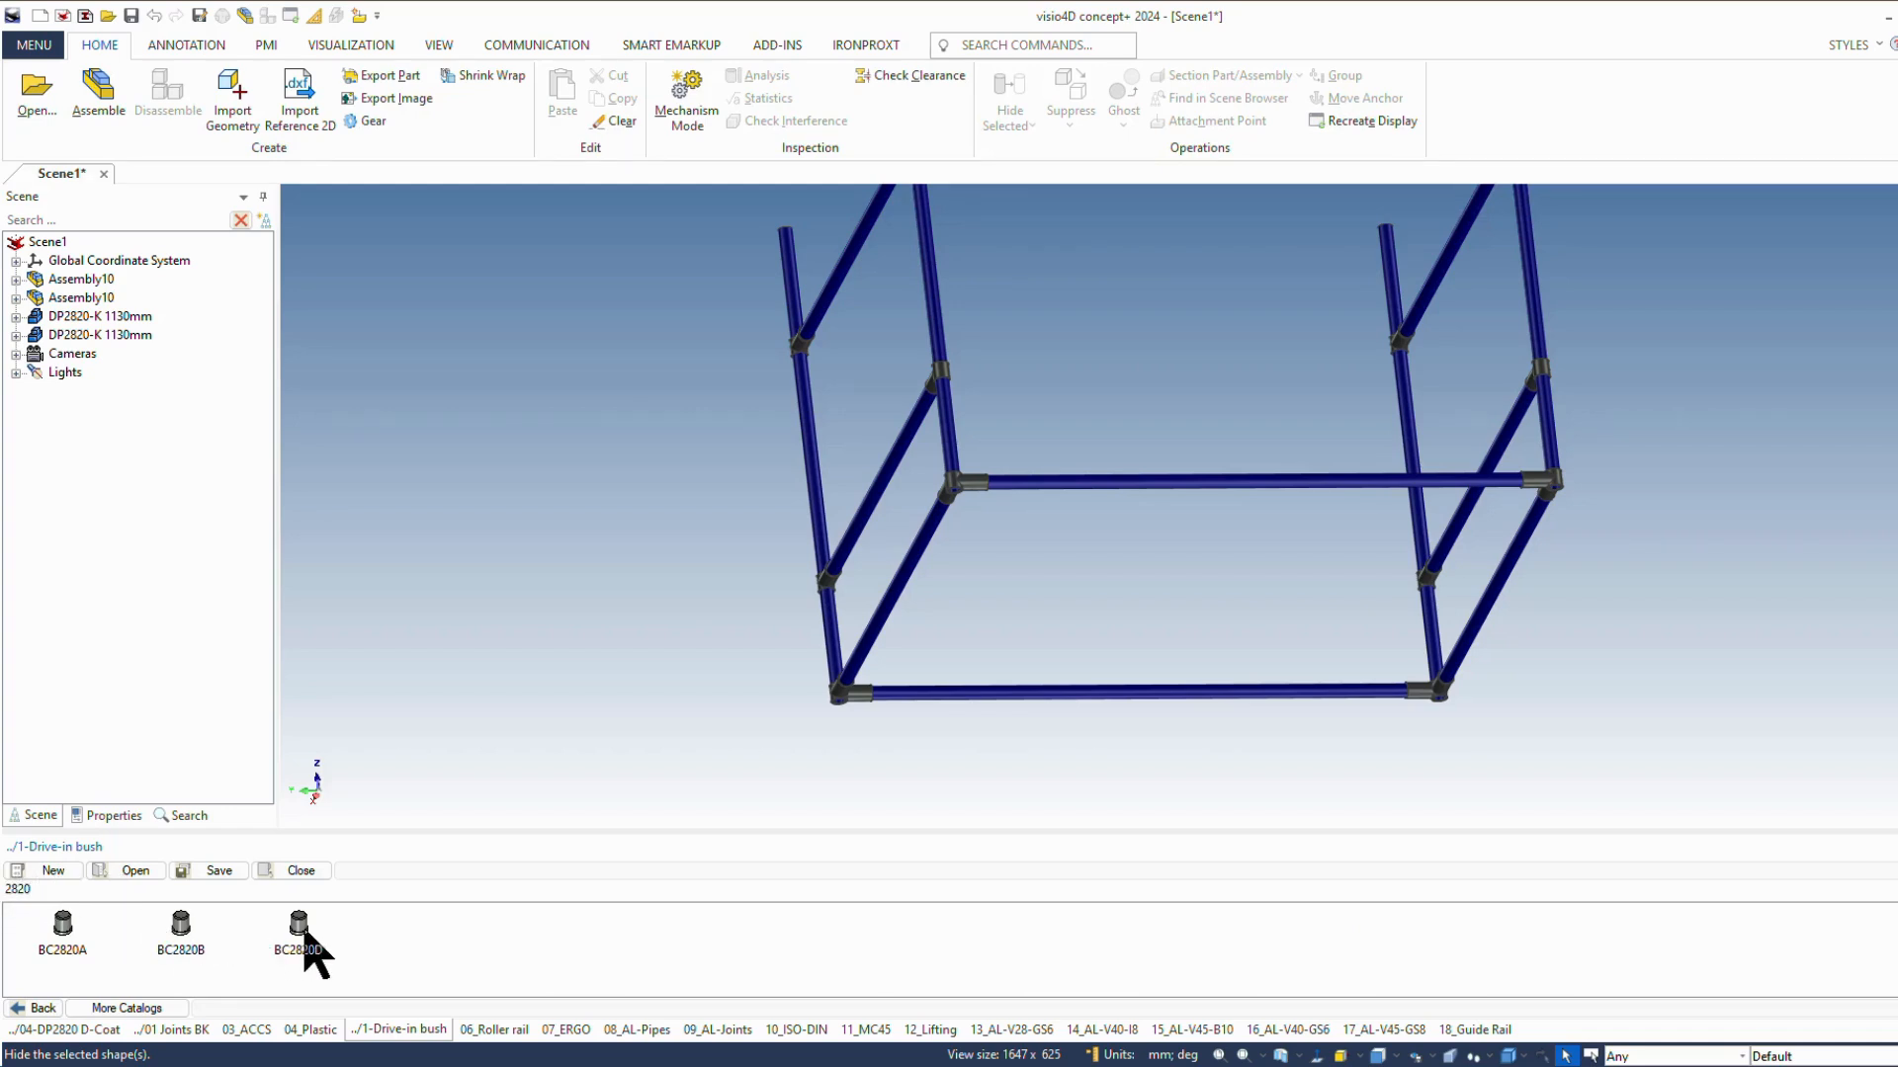
Step: Insert a BC2820B bush into the open lower tube end at the left corner of the nearer base rail
scroll(1006, 504, "up", 5)
scroll(1005, 506, "up", 1)
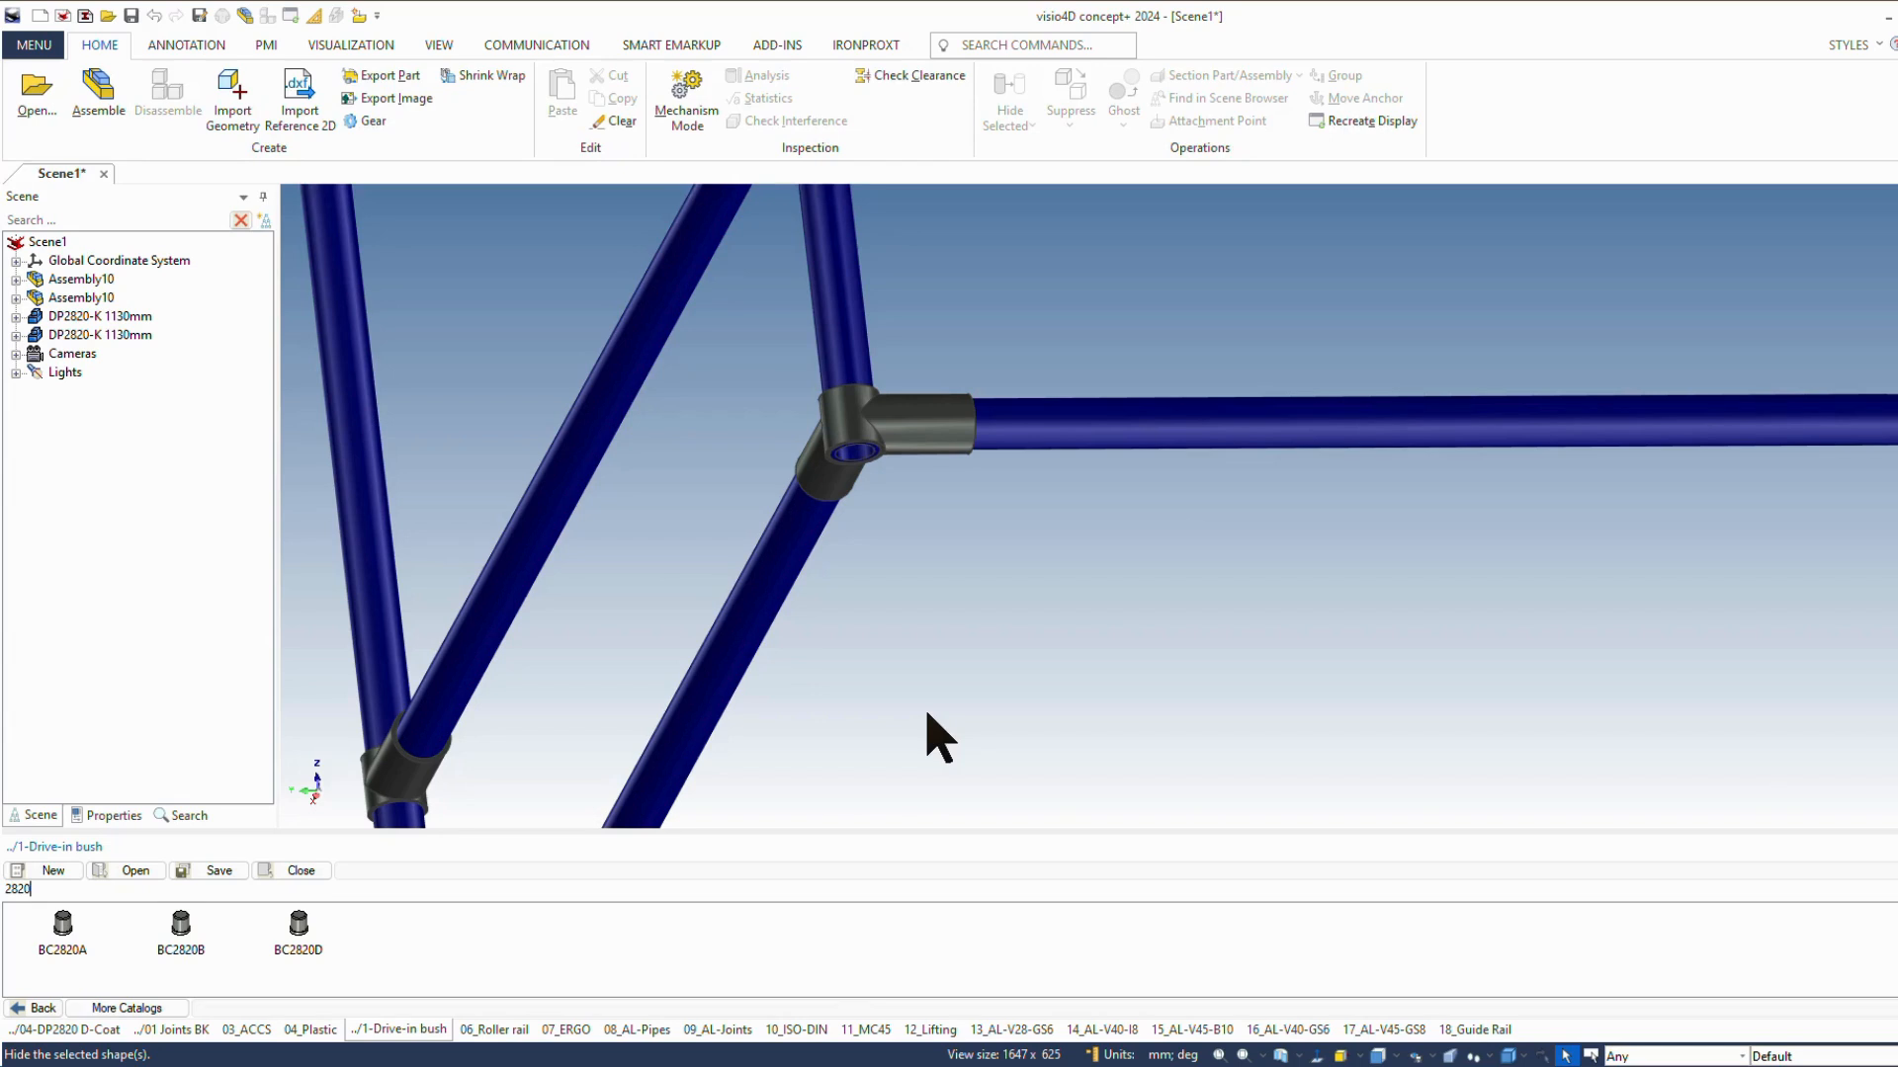
left_click_drag(183, 931, 826, 502)
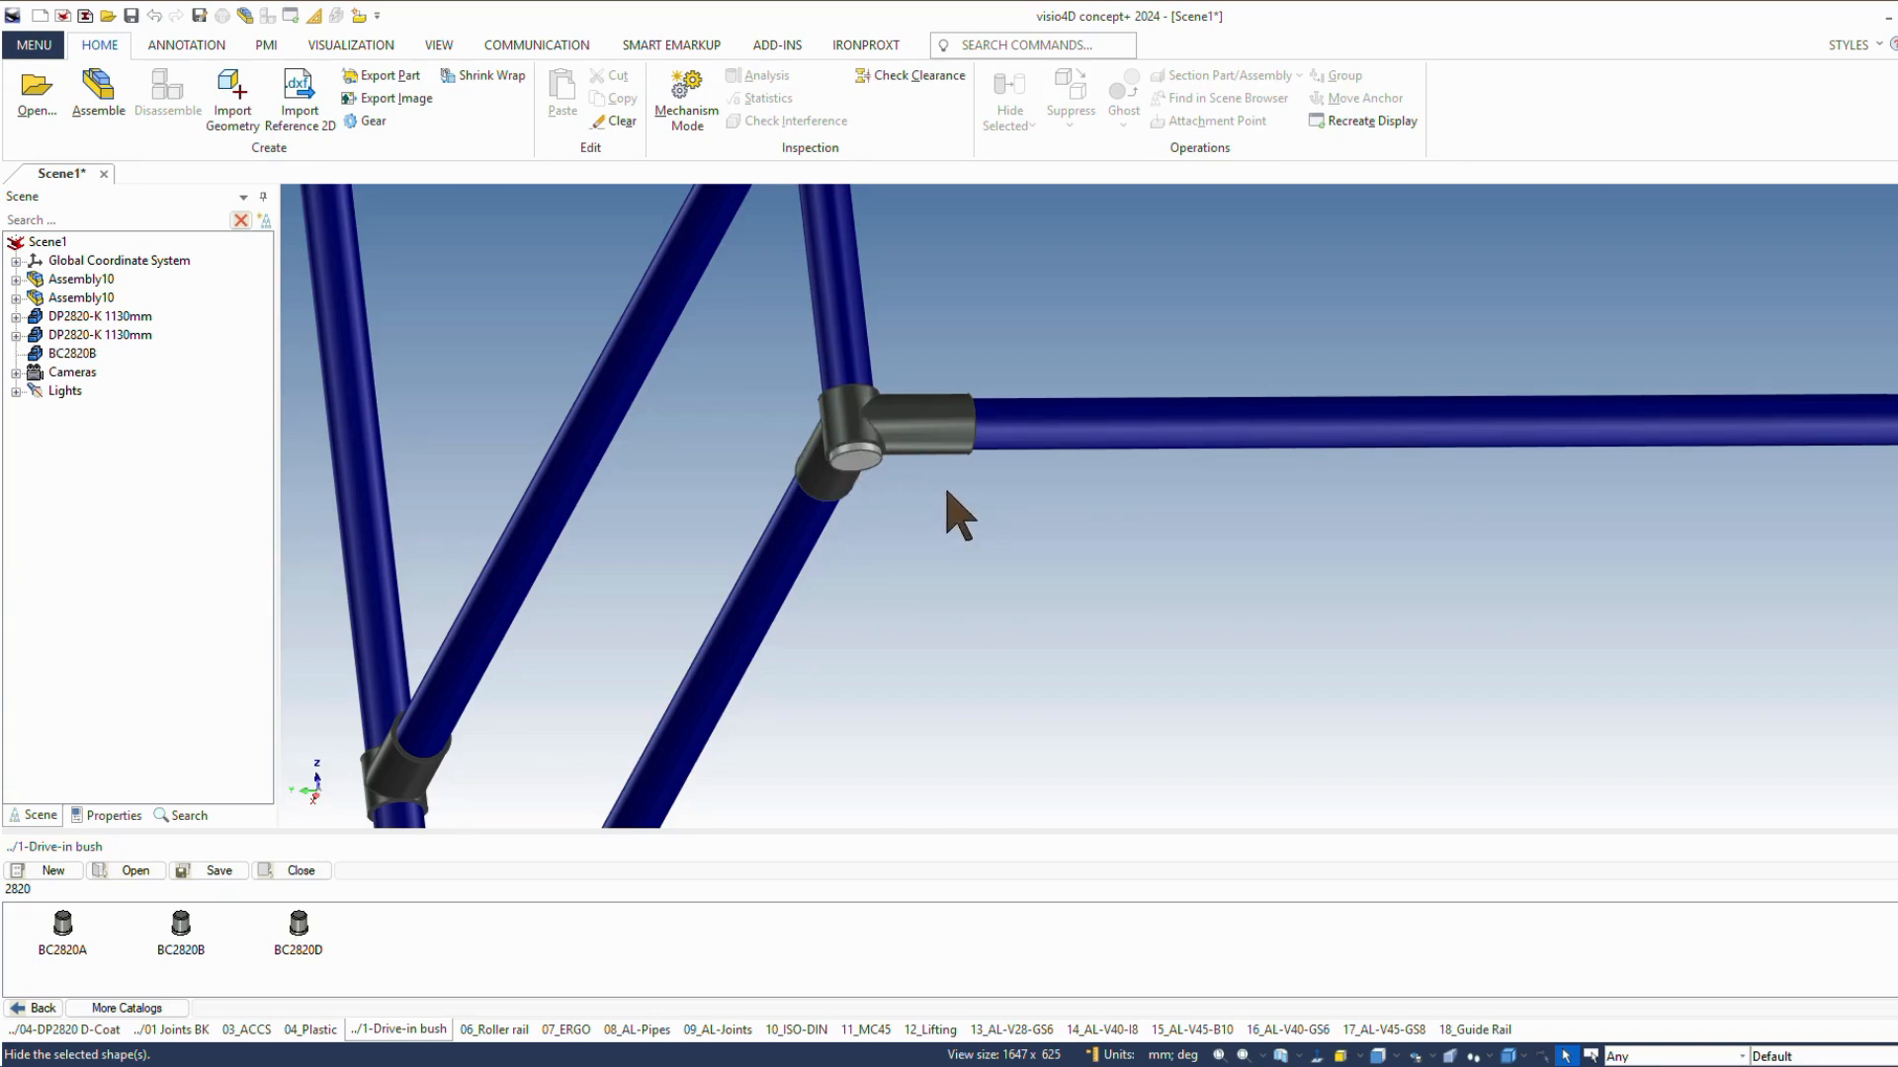
scroll(994, 531, "down", 5)
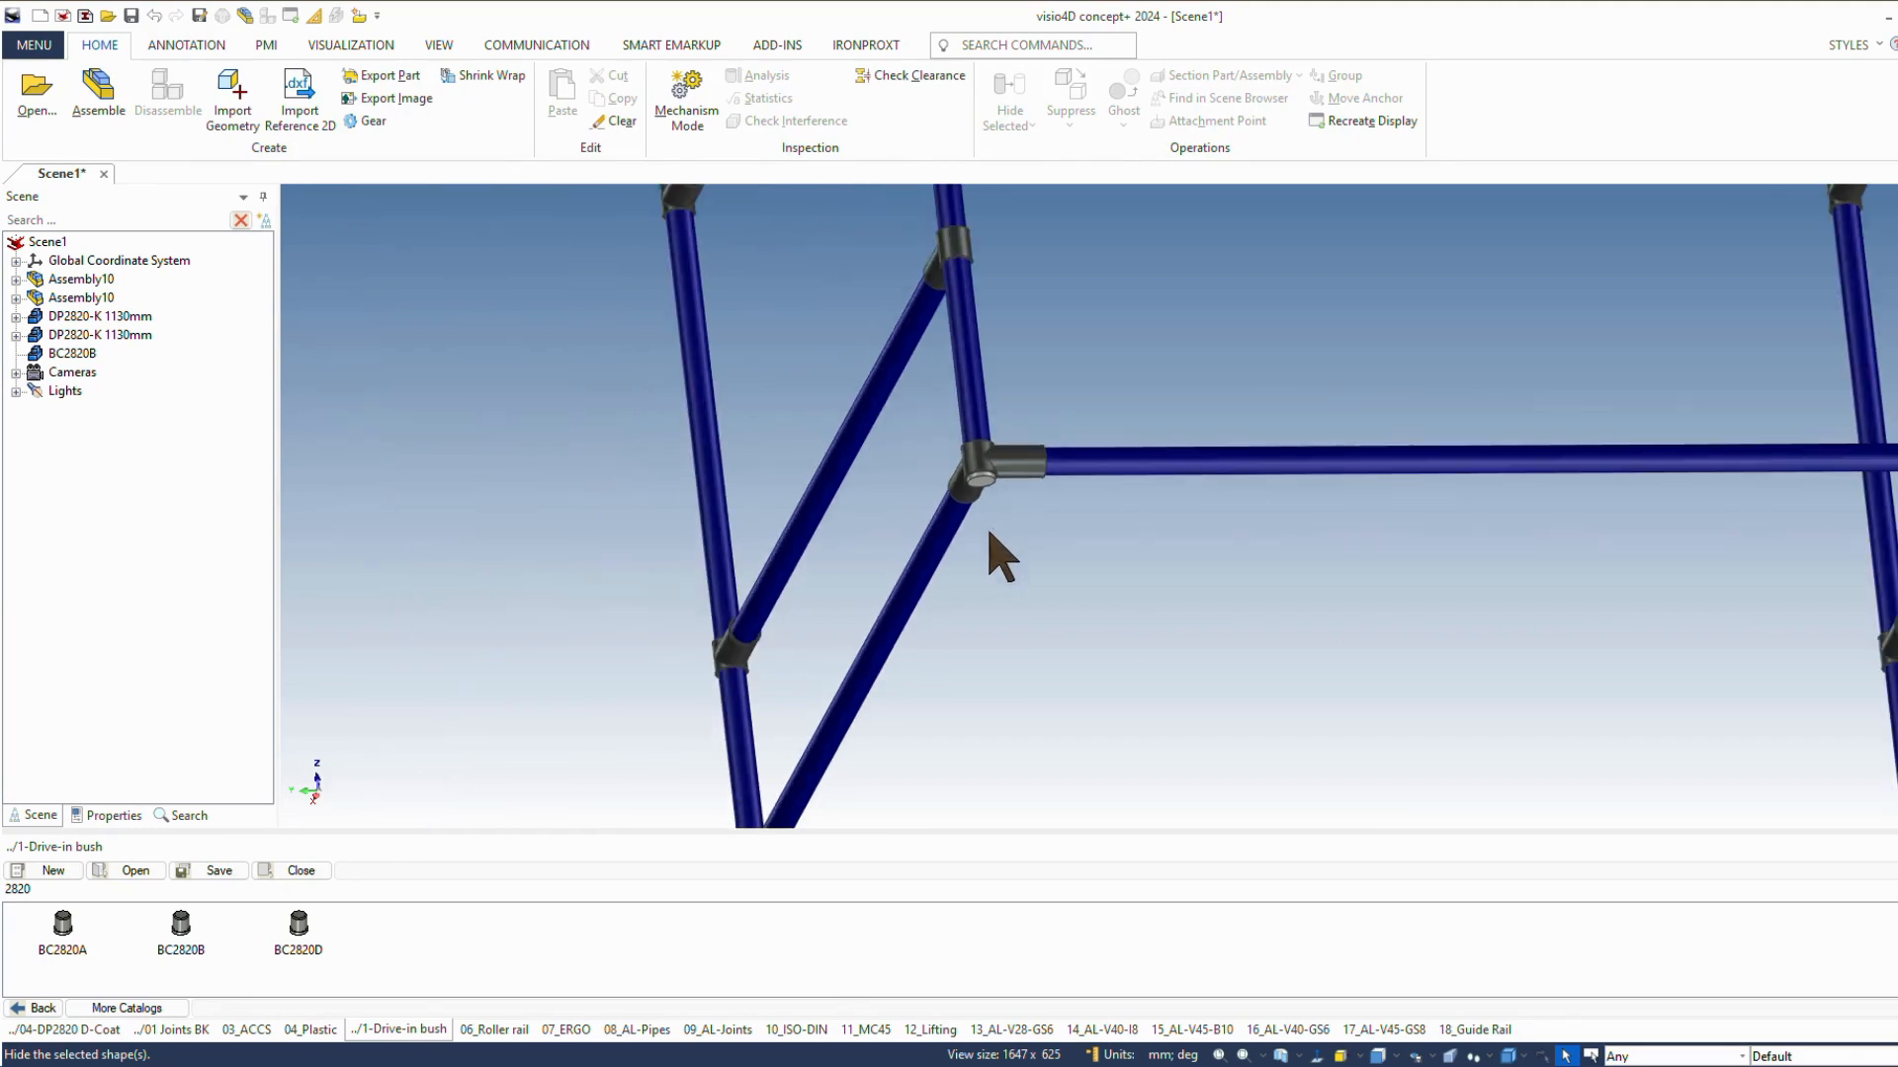
Step: Insert a BC2820B bush into the lower tube end at the left corner of the farther base rail and delete it
scroll(1028, 658, "up", 10)
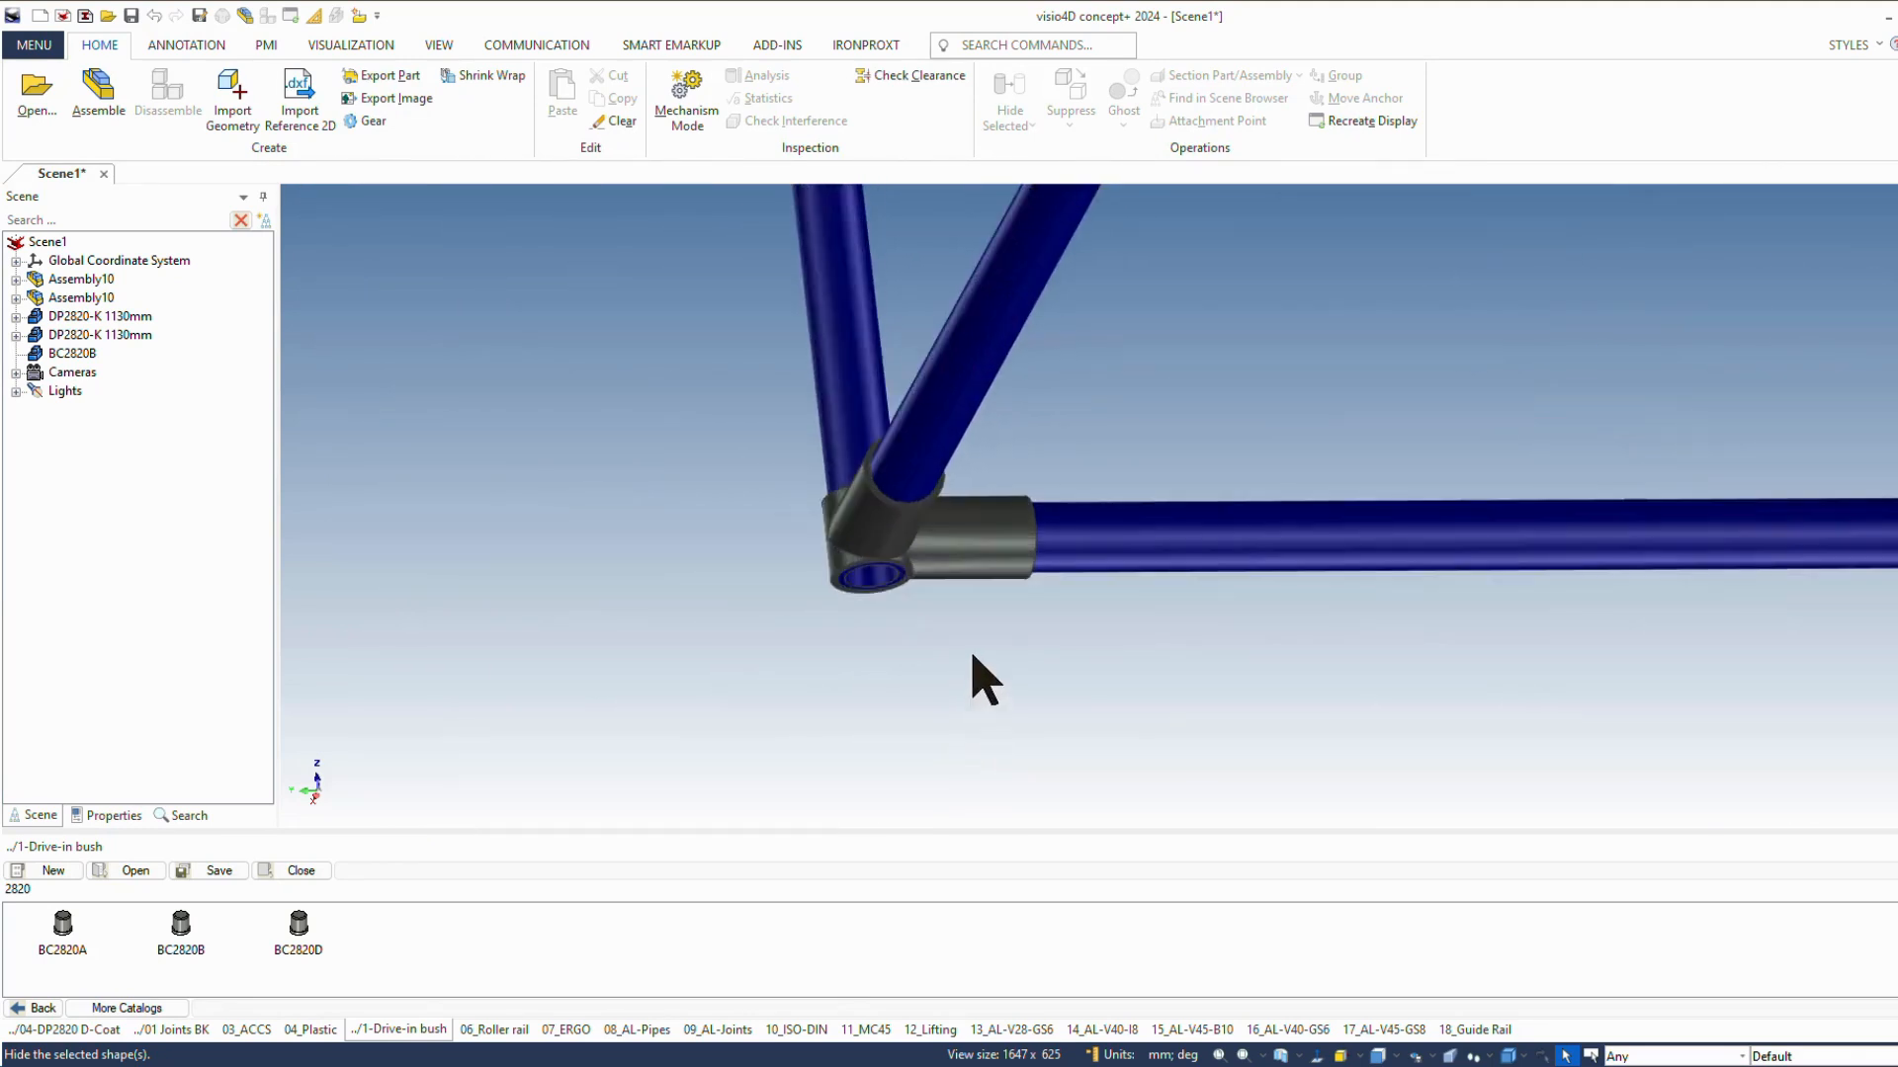
scroll(919, 608, "up", 2)
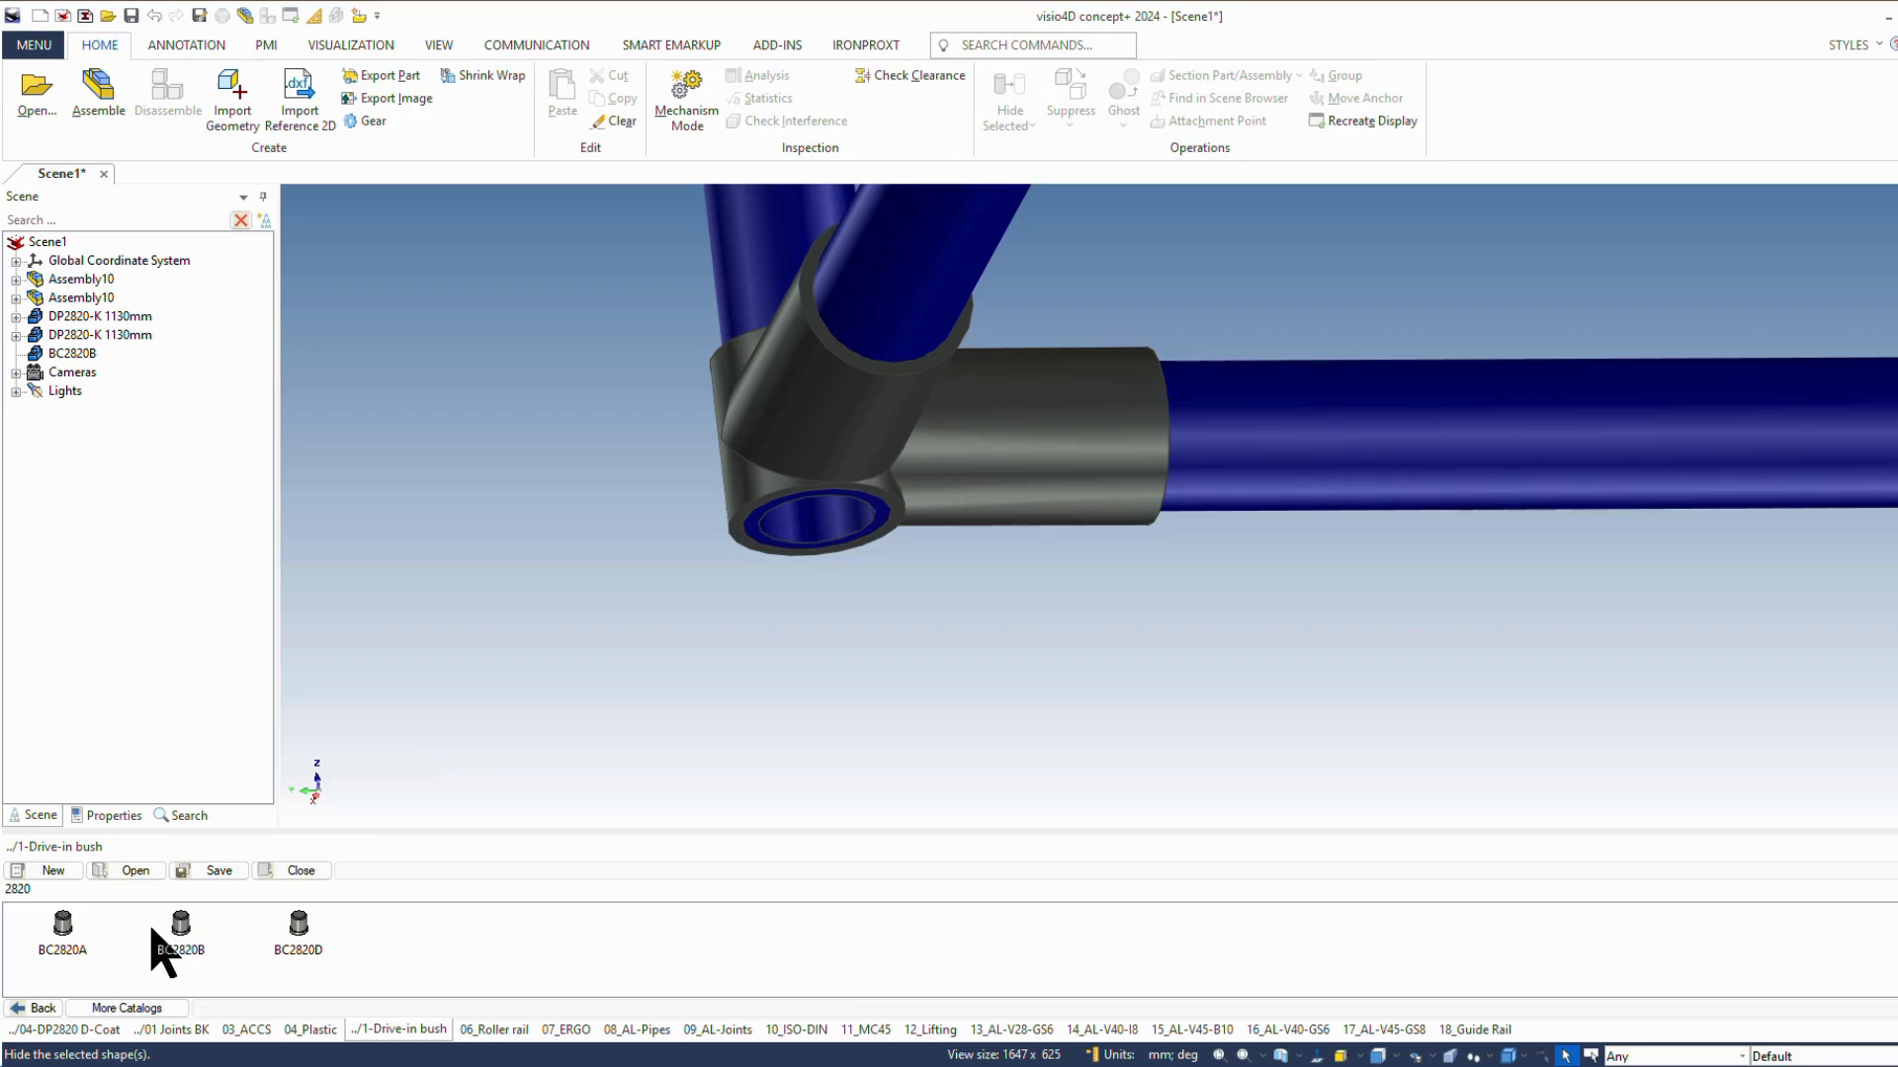
left_click_drag(175, 936, 773, 537)
left_click(805, 559)
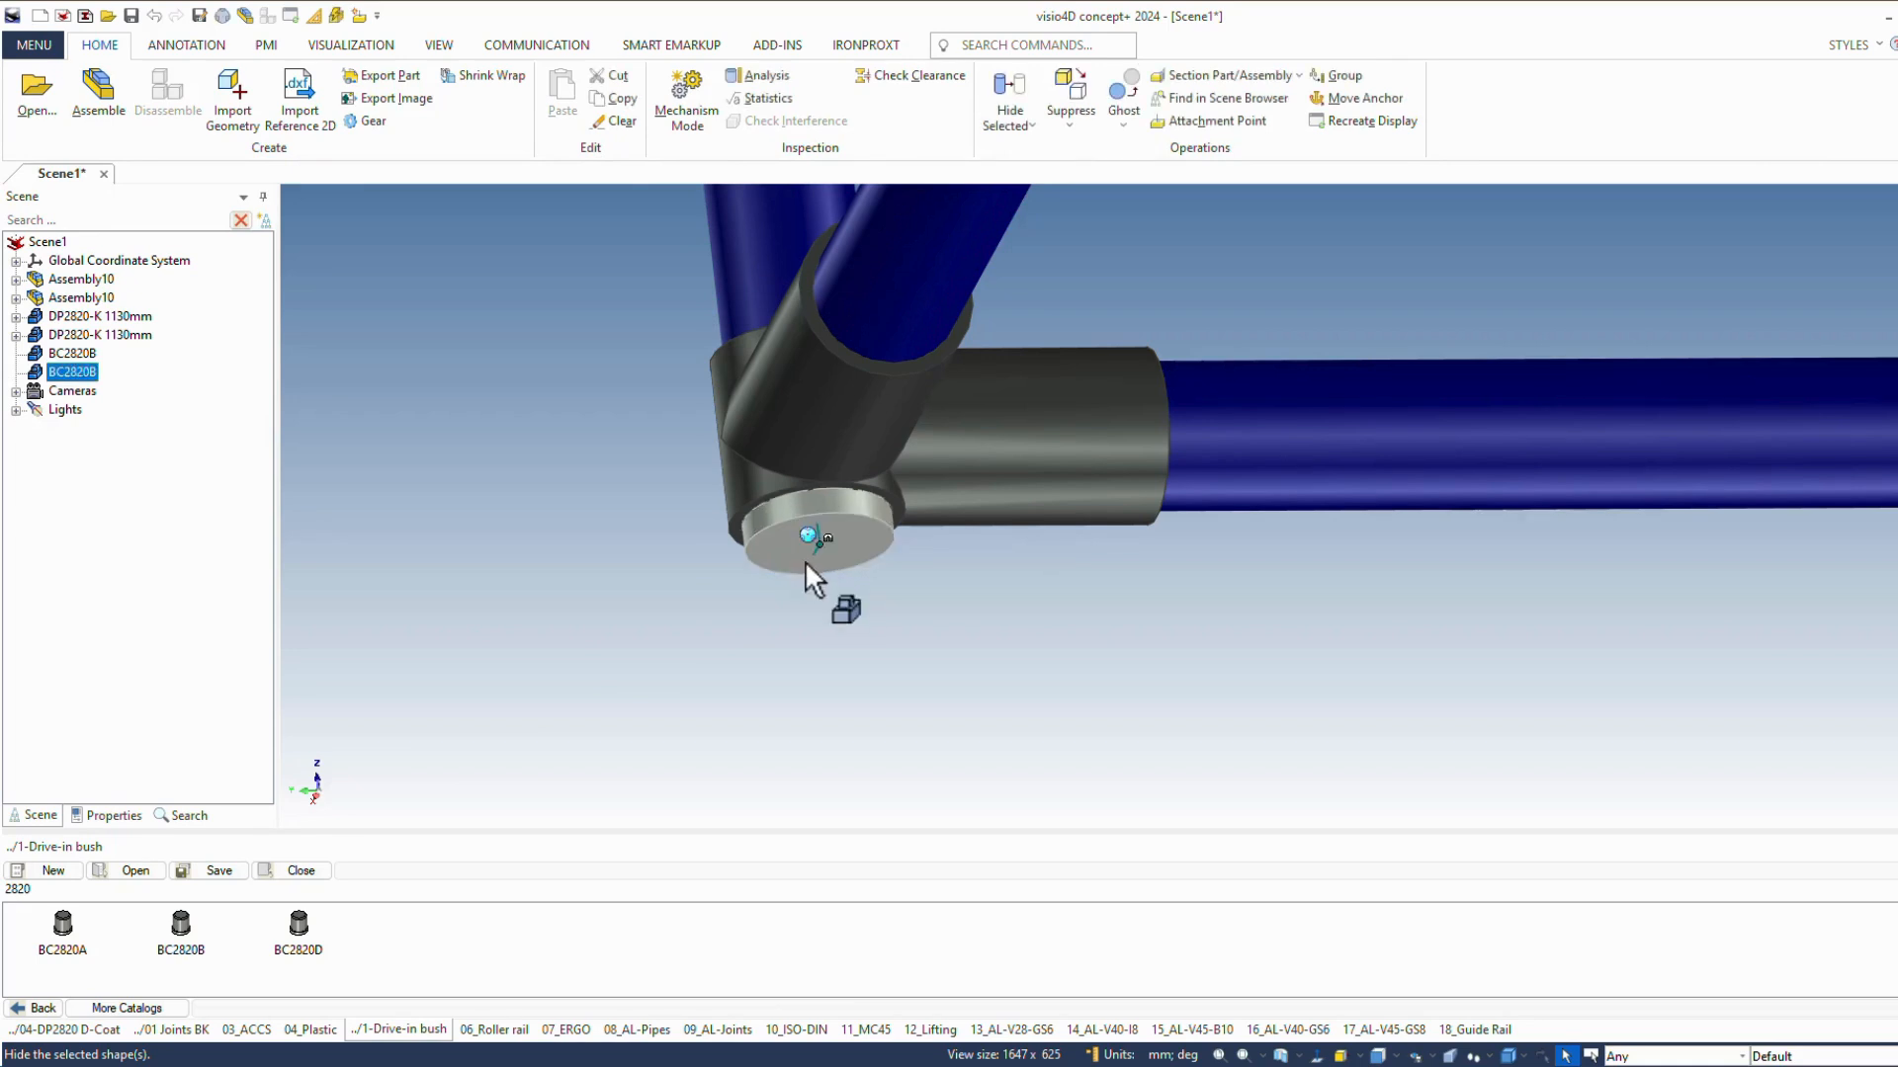
key("Delete")
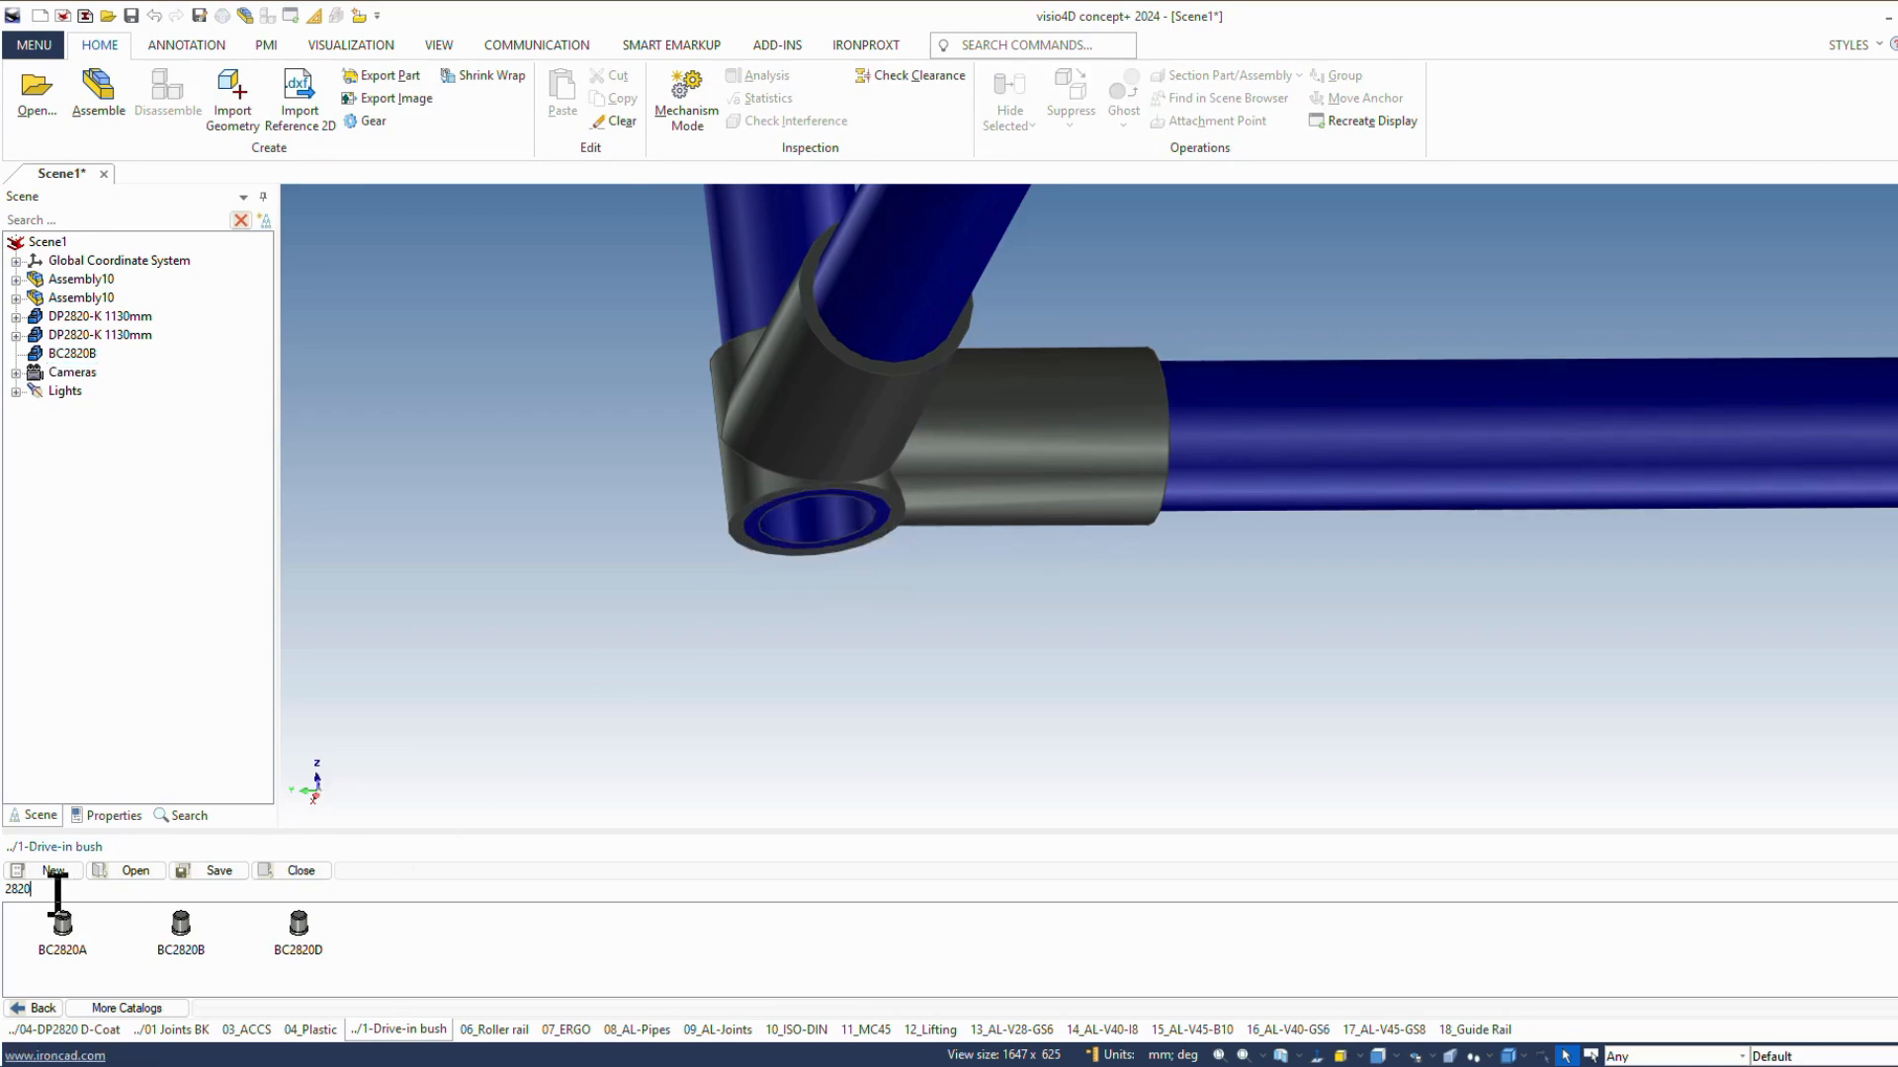
Step: Filter the bushes by 2809, try BC2809B at the same left corner tube end, and delete the tried bushes
type("2809")
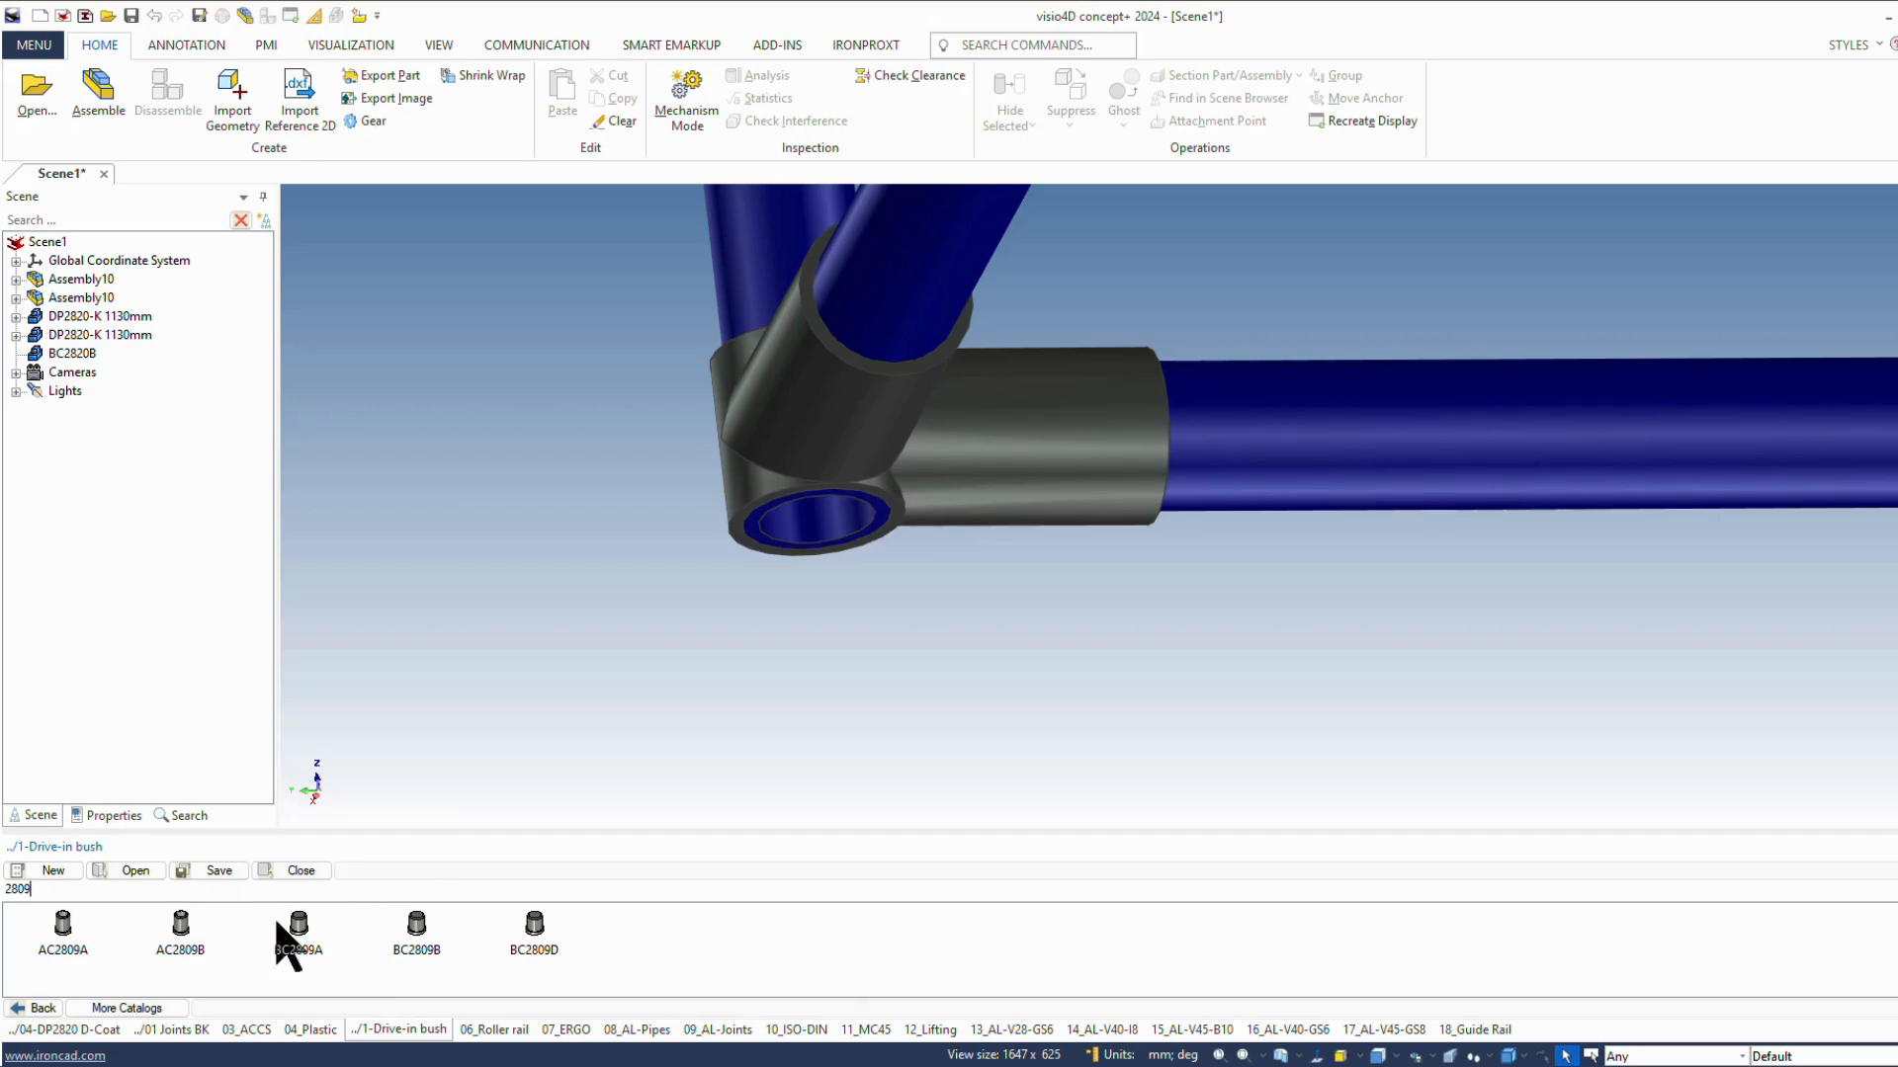
left_click_drag(415, 919, 870, 553)
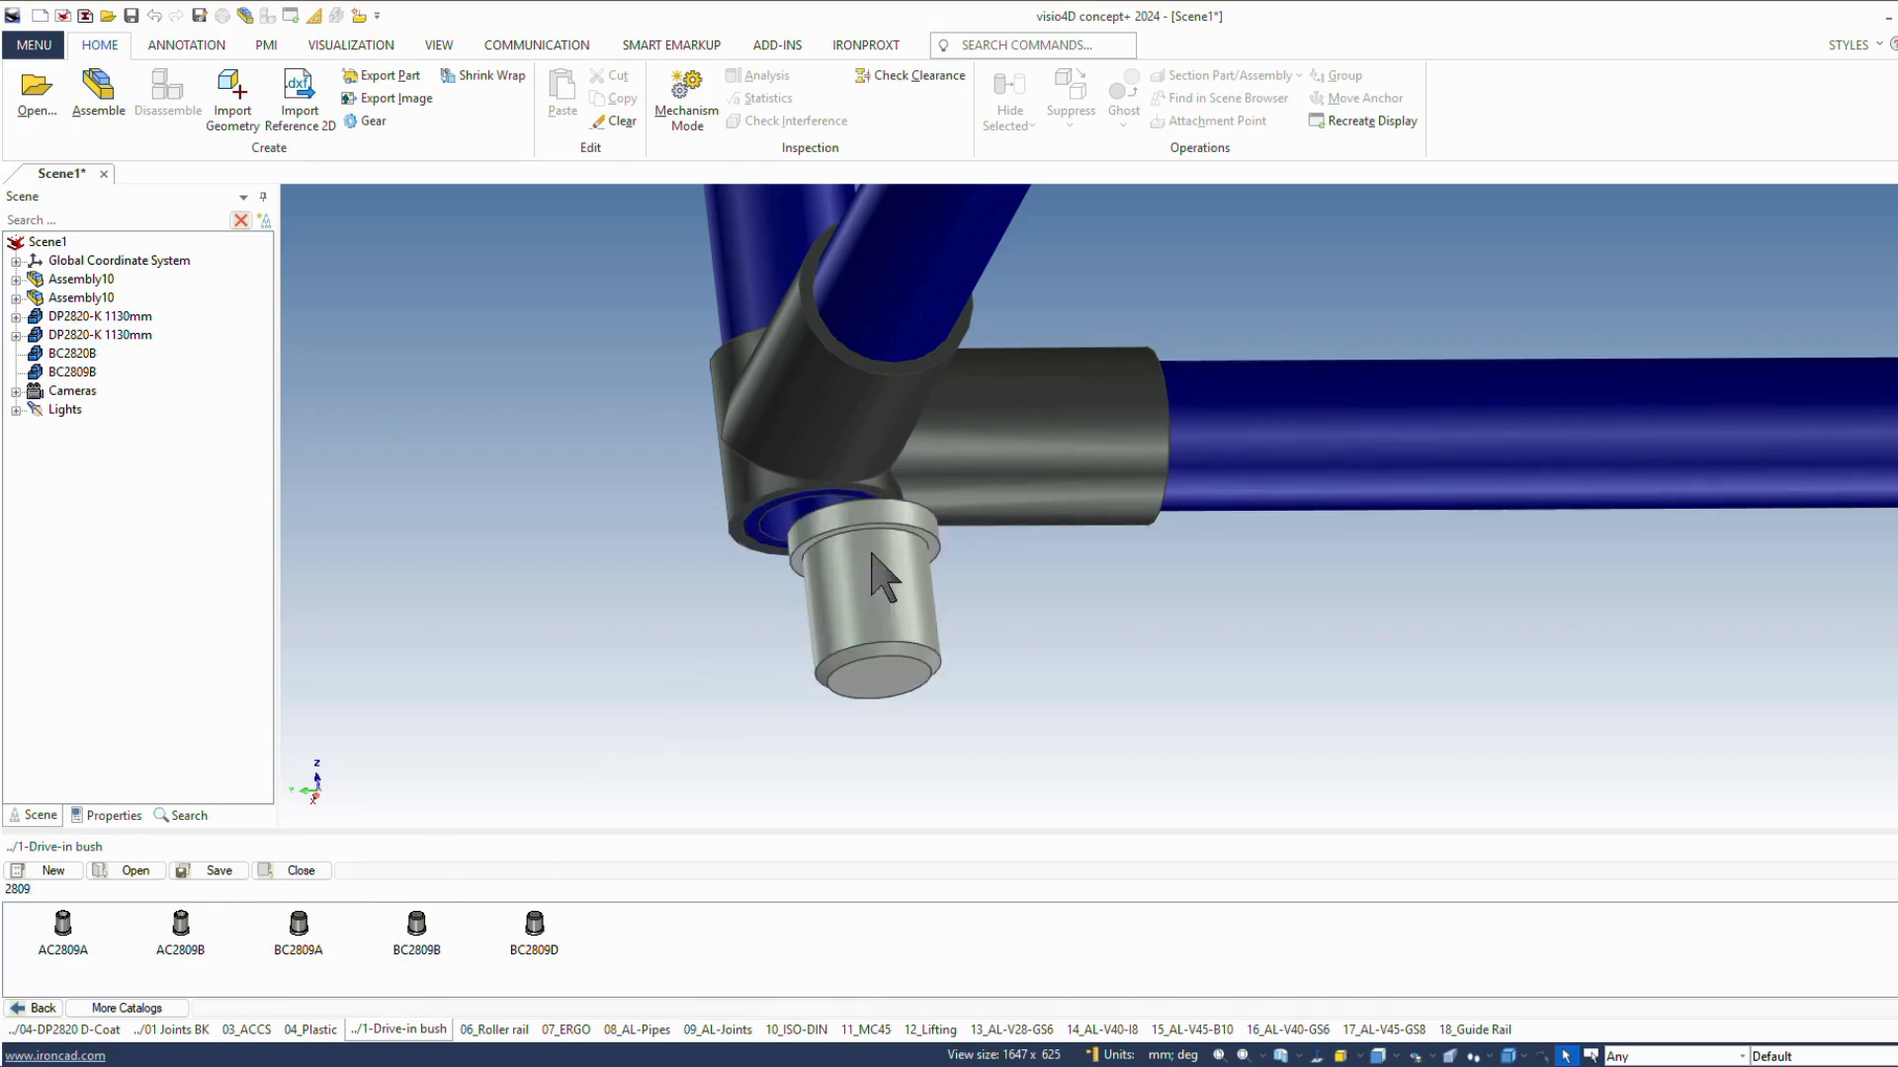
left_click(863, 649)
key("Delete")
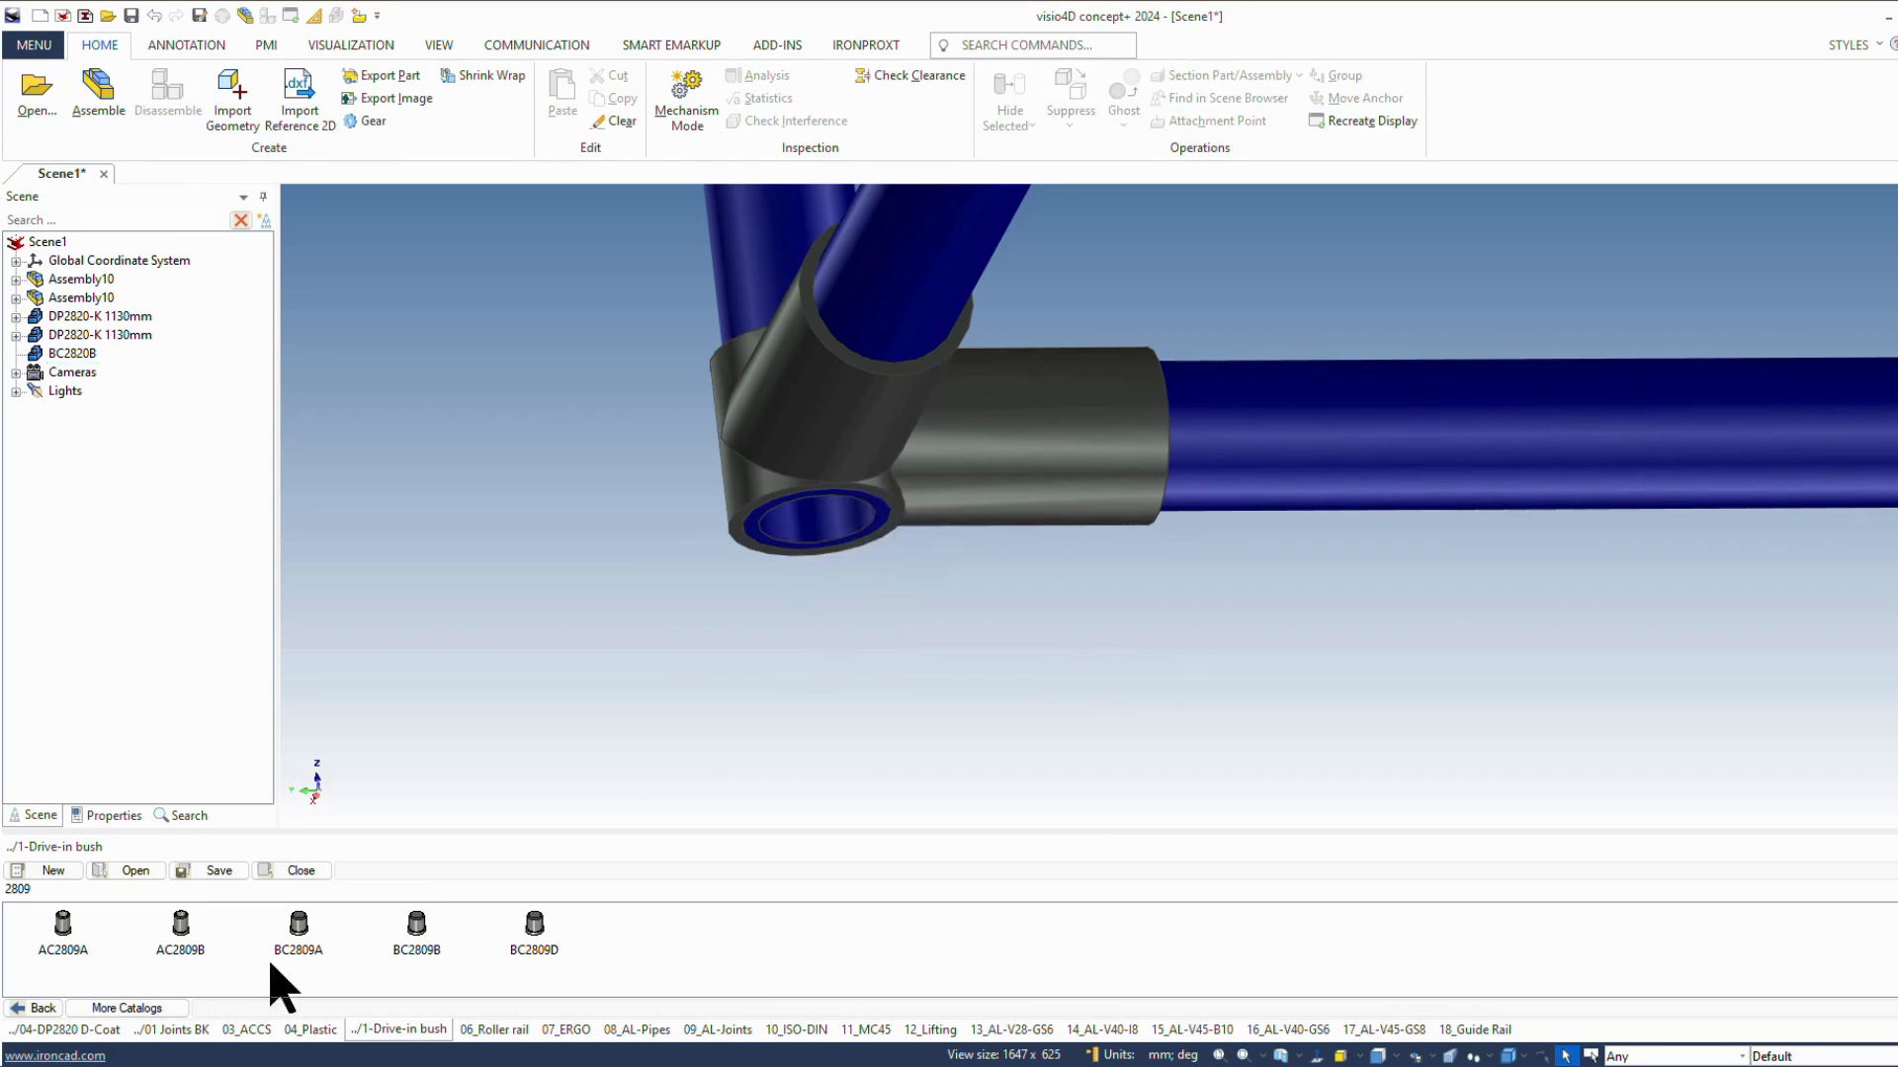
left_click_drag(419, 929, 759, 526)
key("Delete")
Step: Filter the bushes by 2820 and insert BC2820B into the left corner tube end of the farther base rail
left_click(48, 892)
key("Return")
left_click_drag(181, 925, 868, 554)
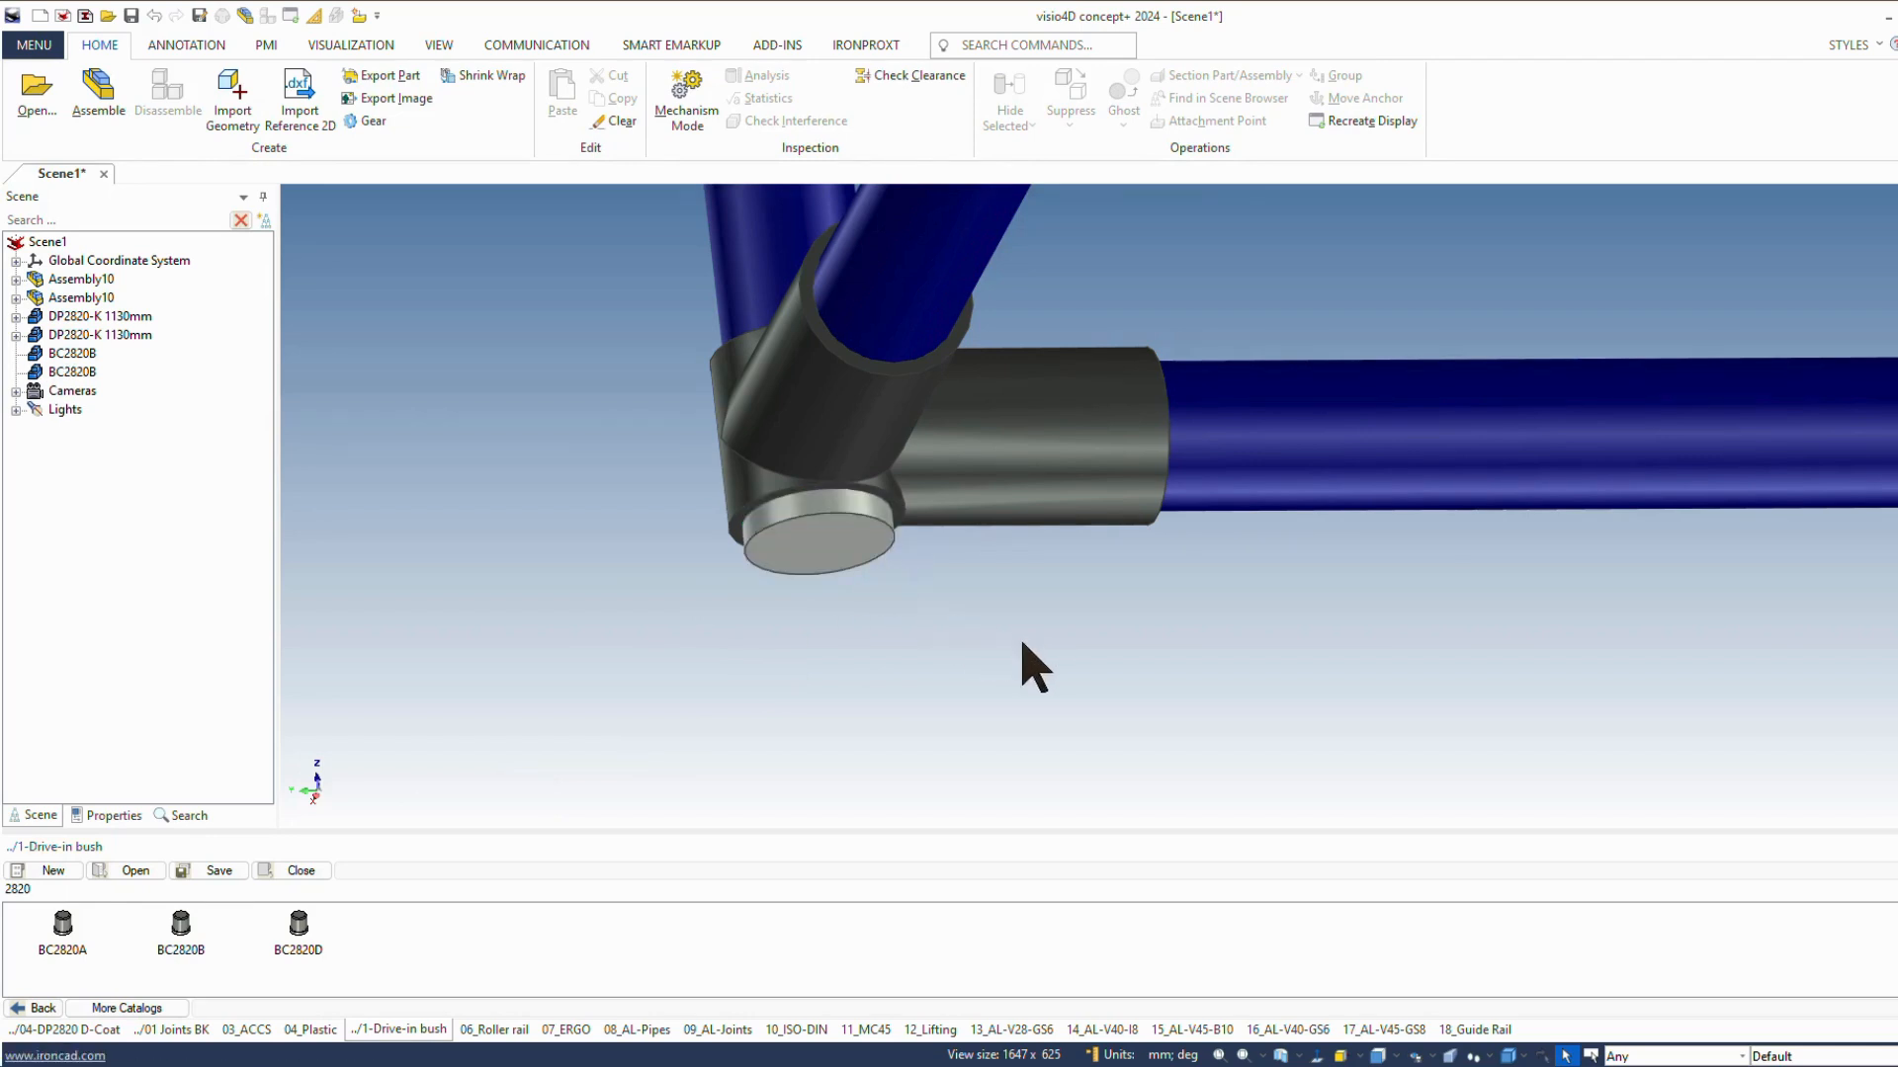
Step: Insert a BC2820B bush into the lower tube end at the right corner of the farther base rail
scroll(1023, 664, "down", 10)
scroll(1503, 478, "up", 10)
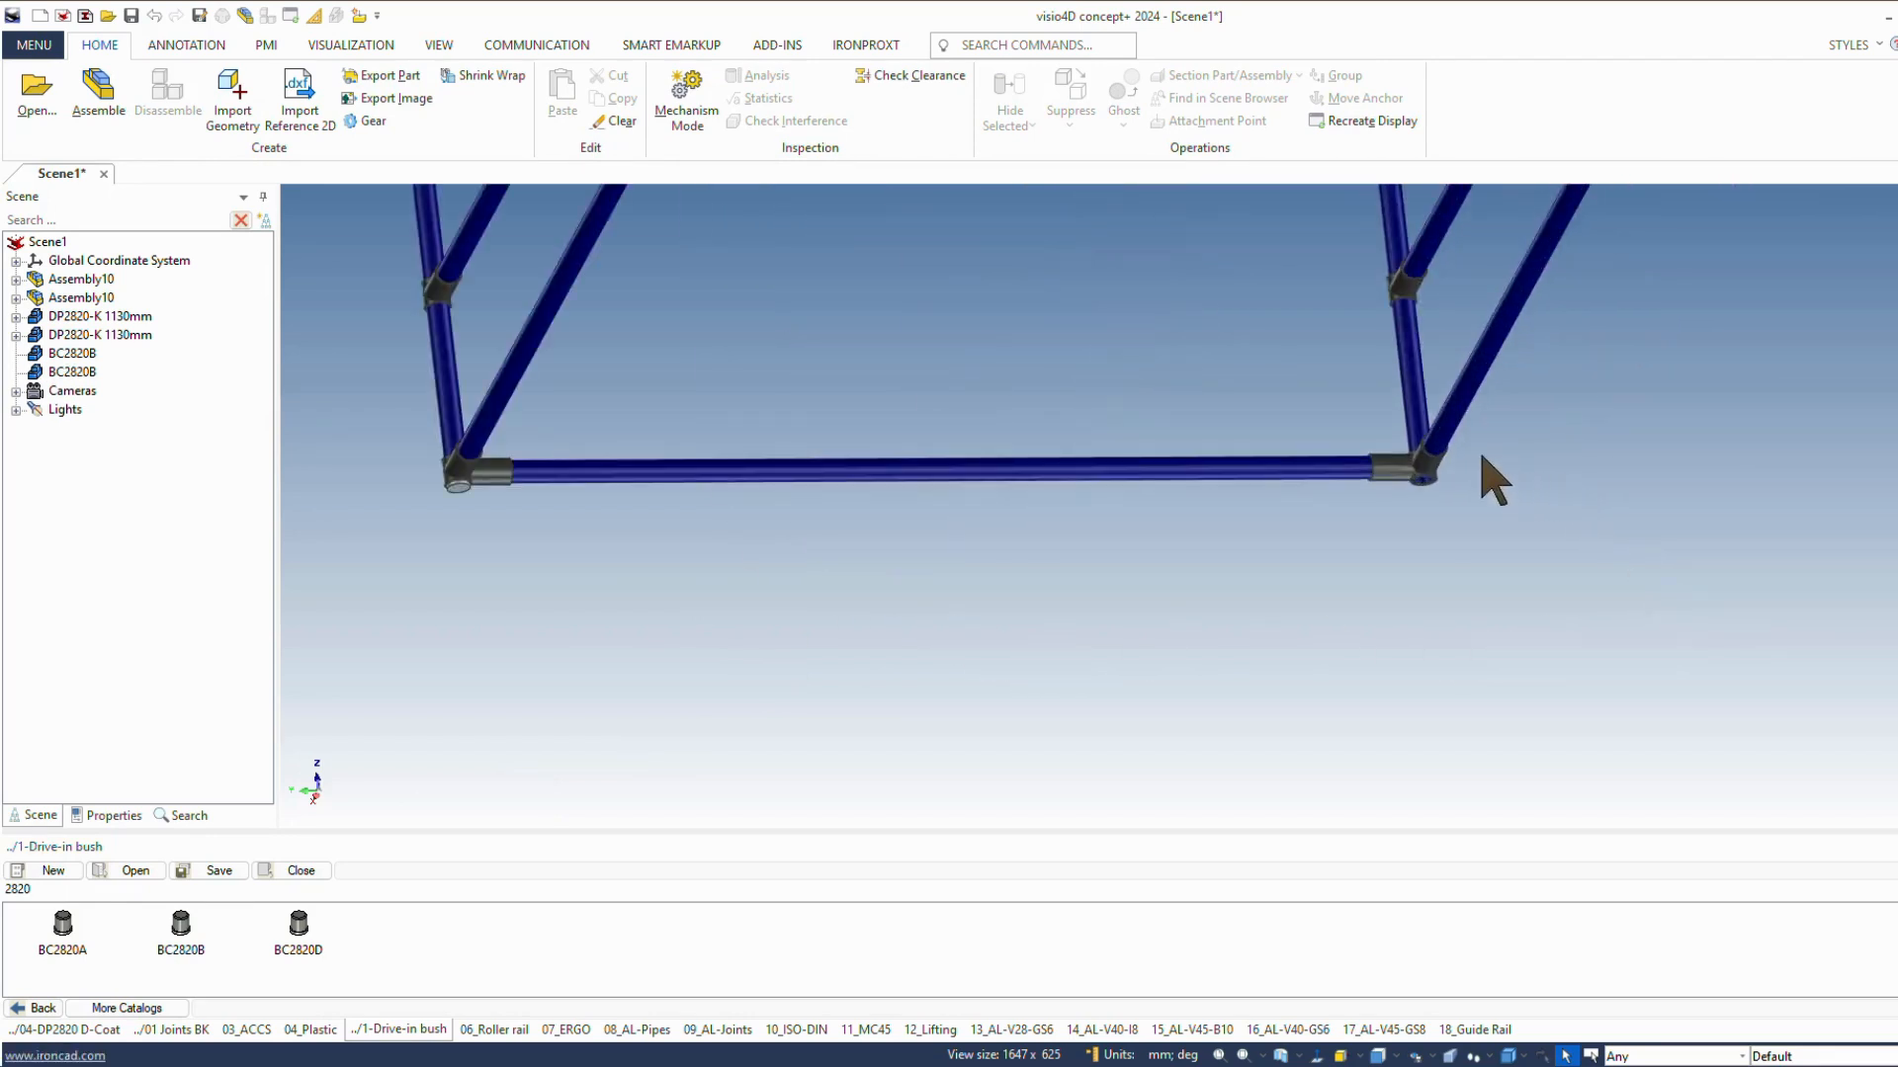
left_click_drag(181, 924, 1224, 771)
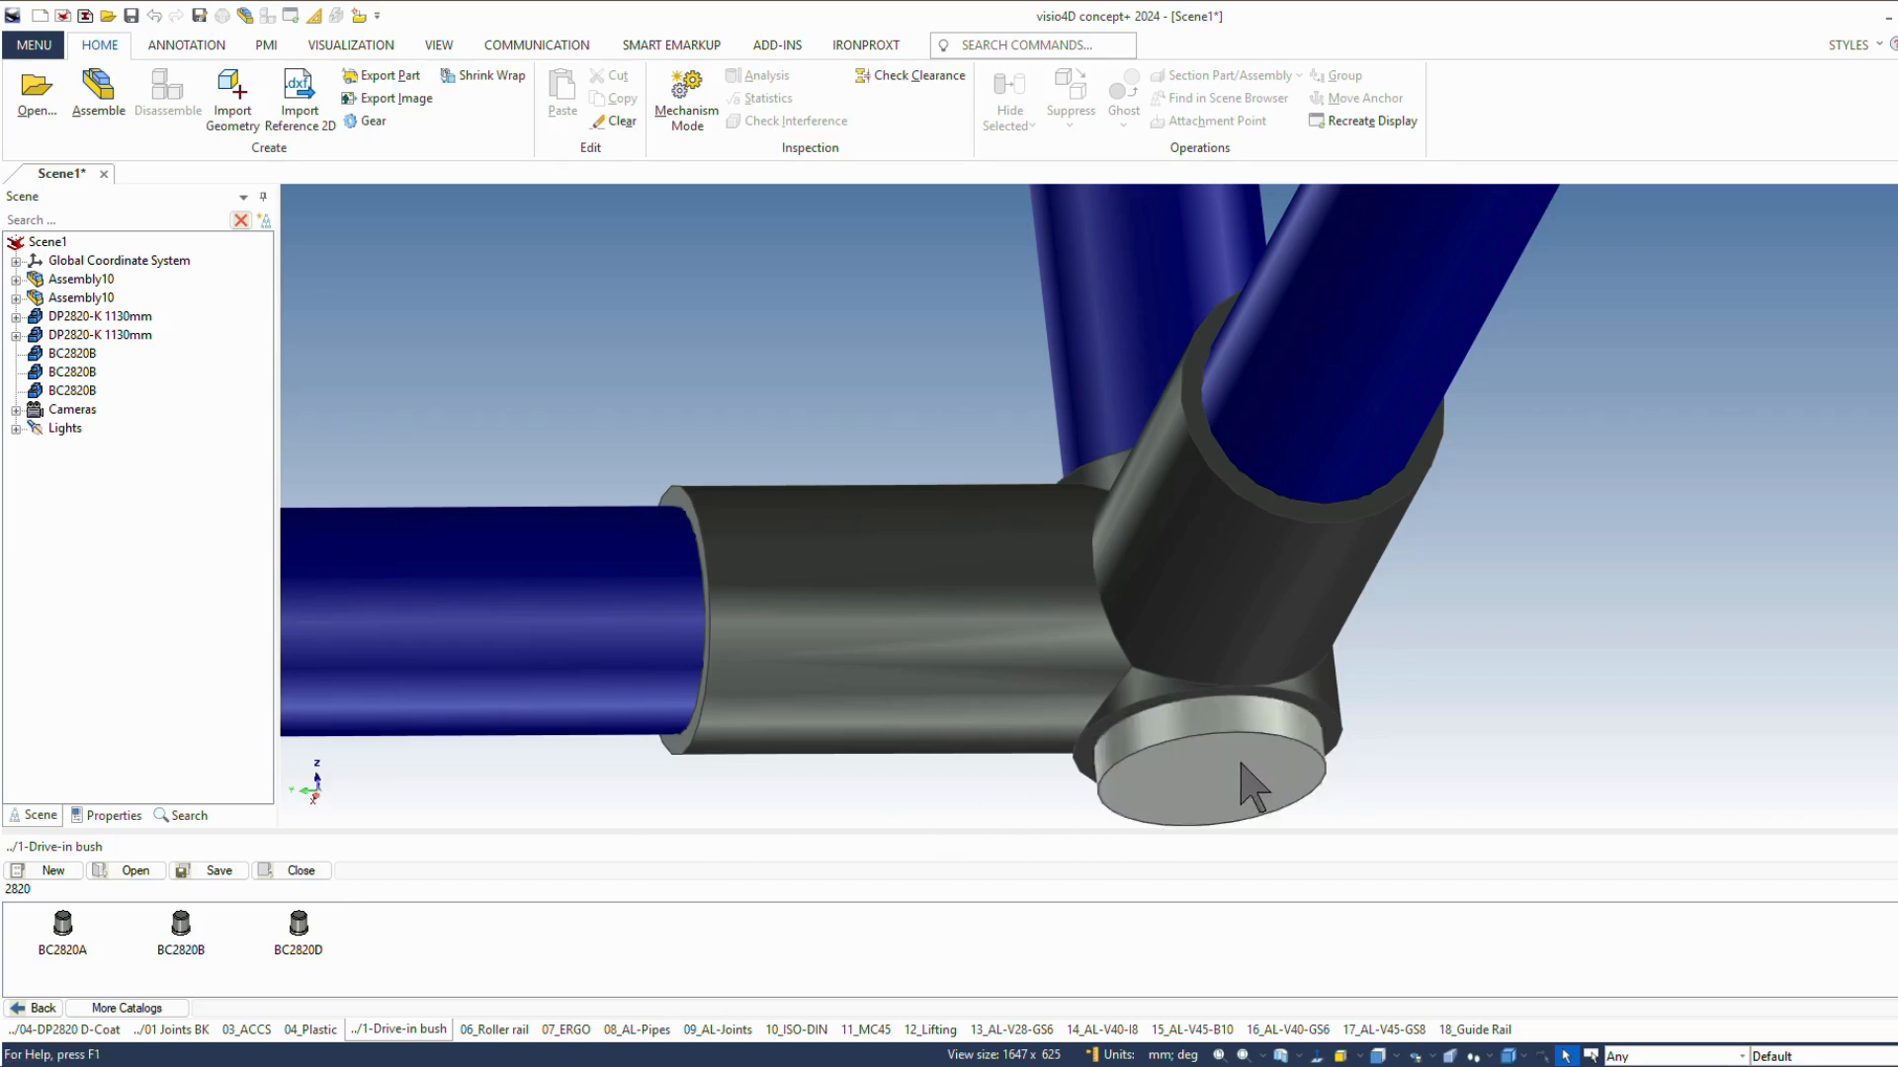
Step: Insert a BC2820B bush into the lower tube end at the right corner of the nearer base rail
scroll(1472, 720, "down", 8)
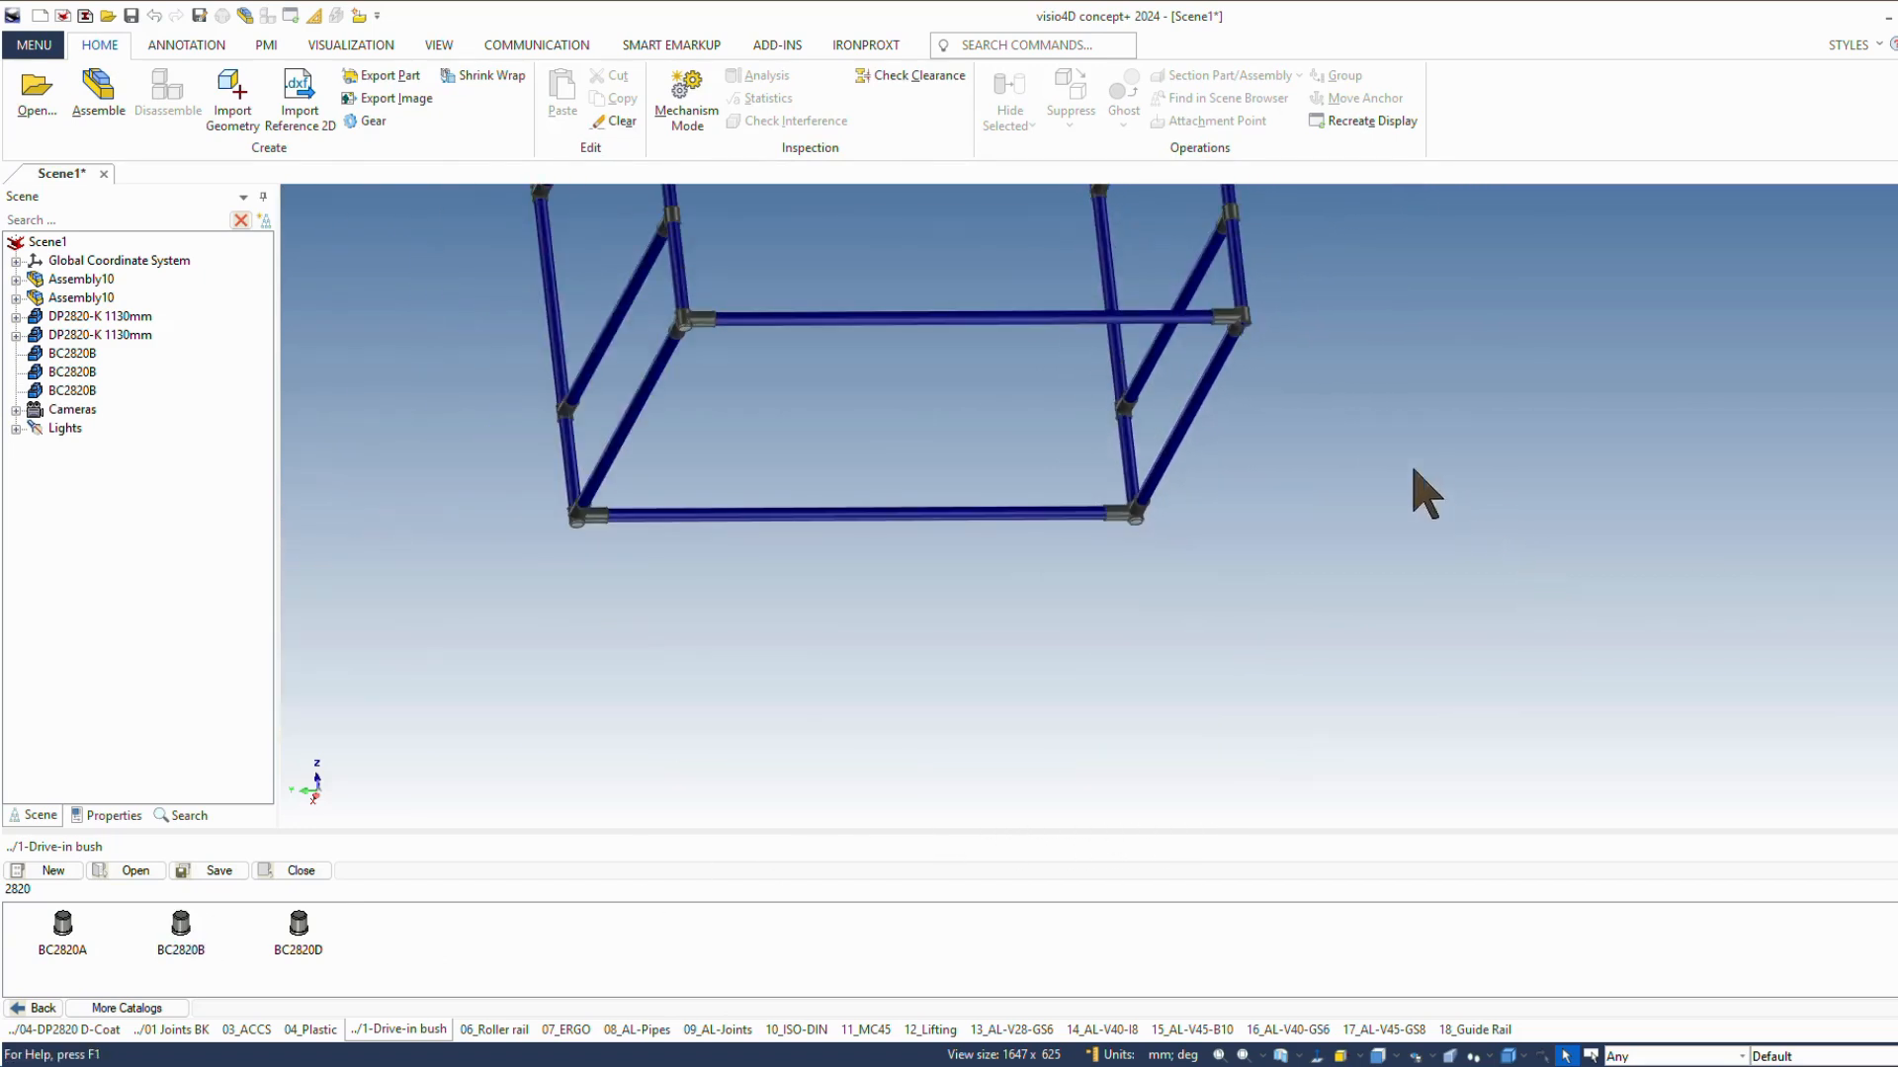
scroll(1290, 321, "up", 6)
scroll(1176, 357, "up", 3)
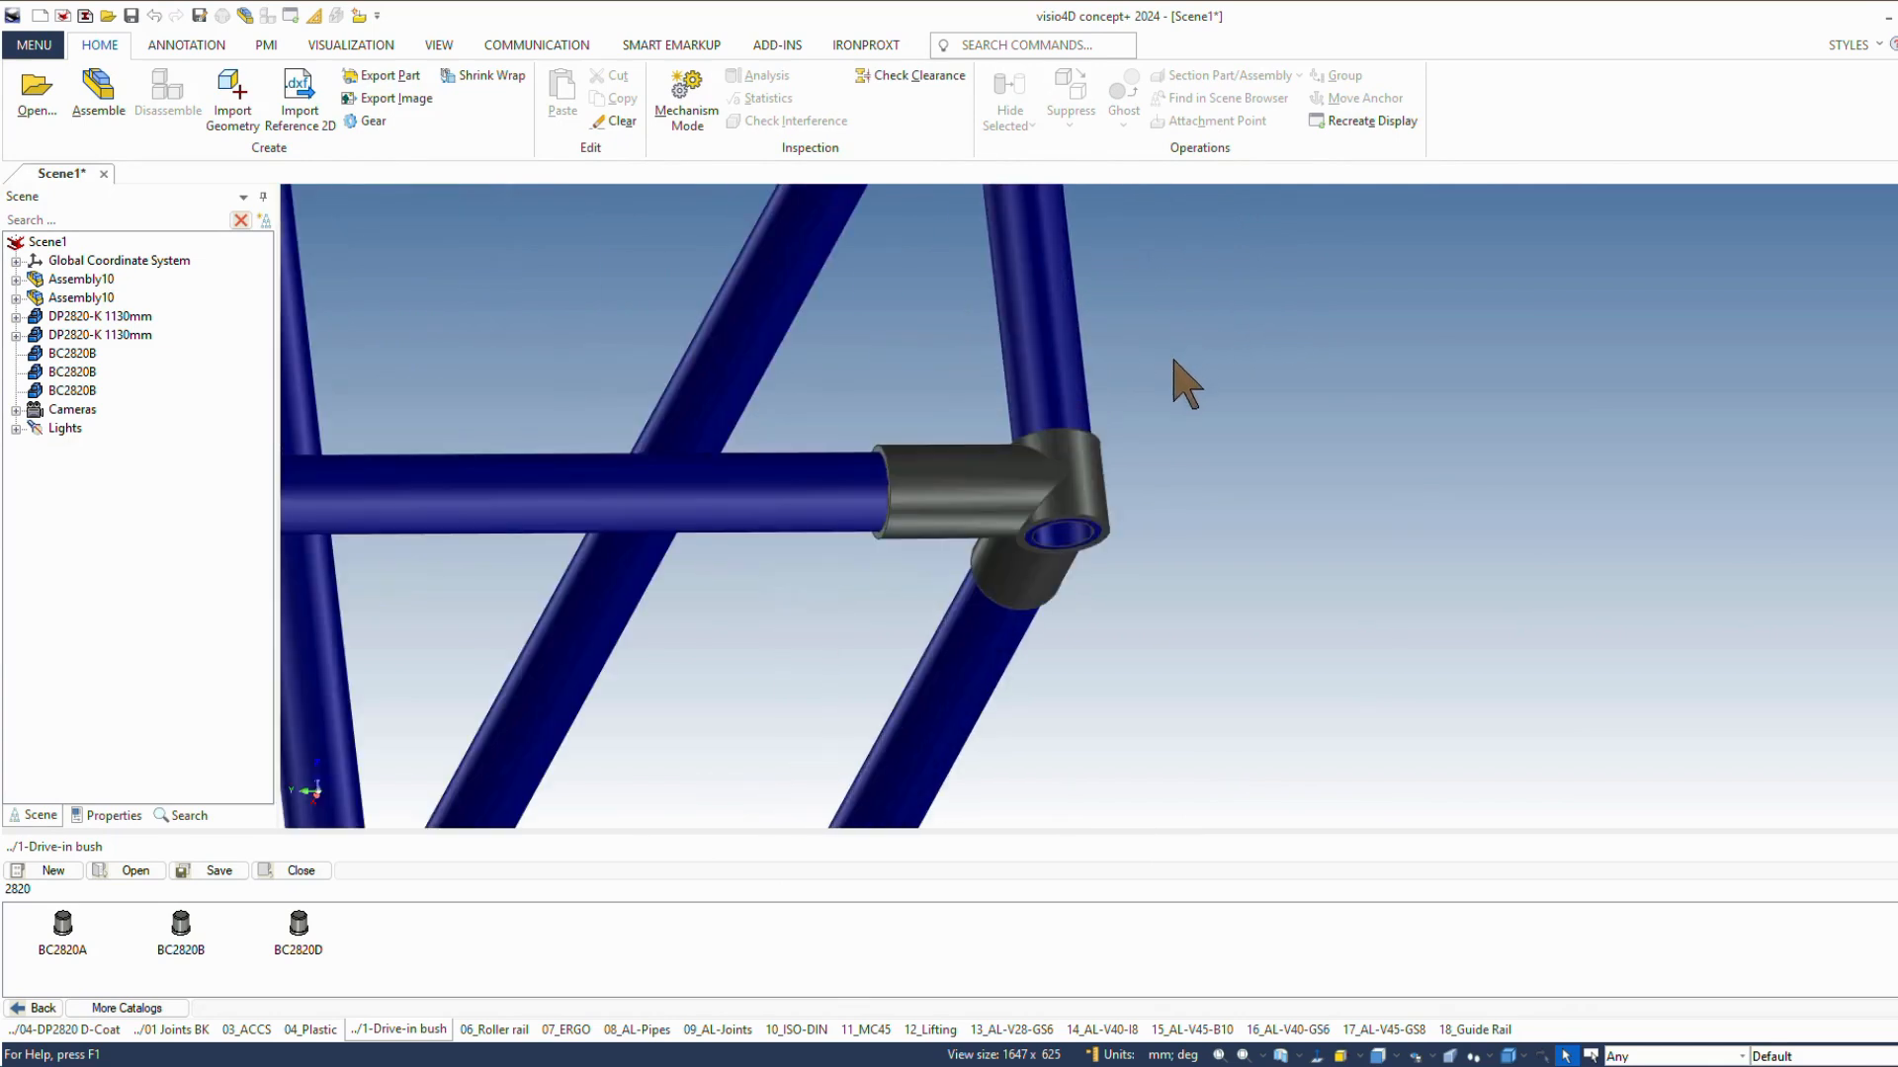
left_click_drag(180, 929, 1052, 549)
scroll(1250, 574, "down", 3)
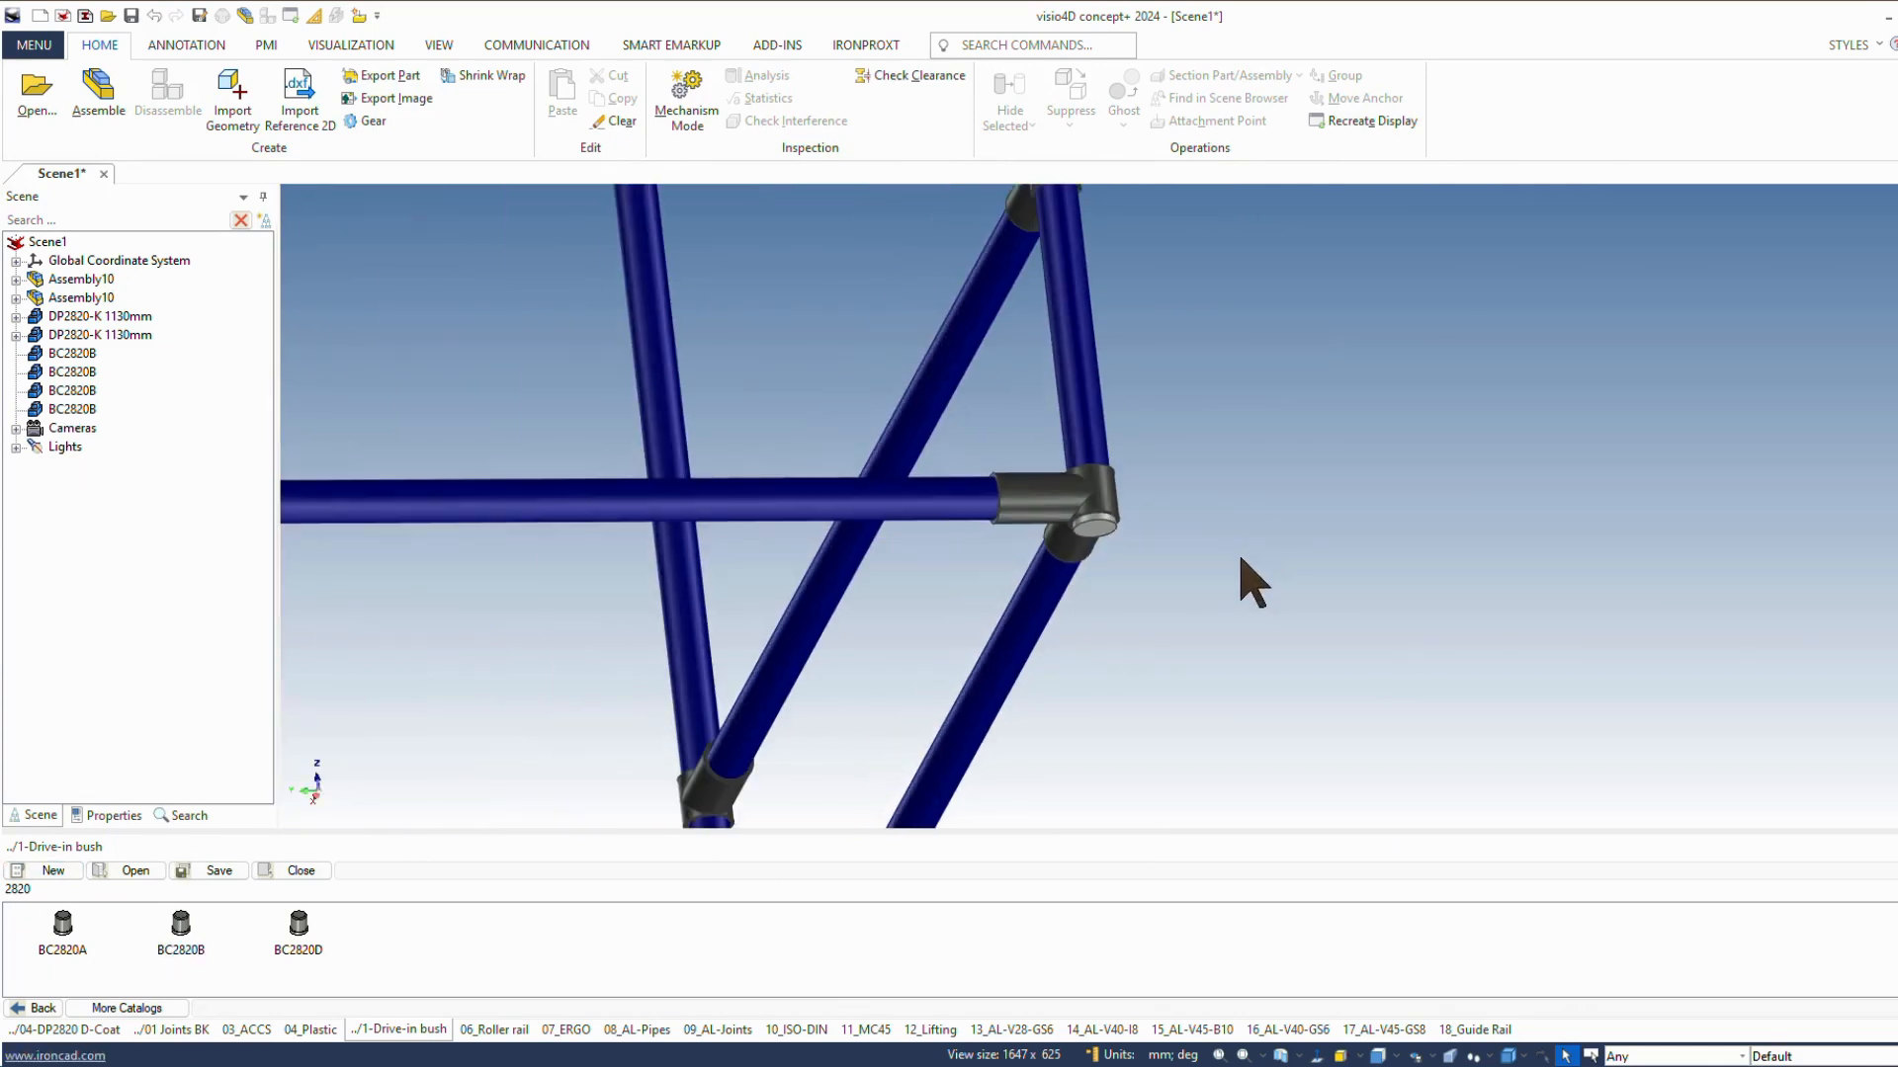
Step: Return to the 05_Wheel catalog, open its AG Wheel folder and filter the wheels by evgp
left_click(38, 1008)
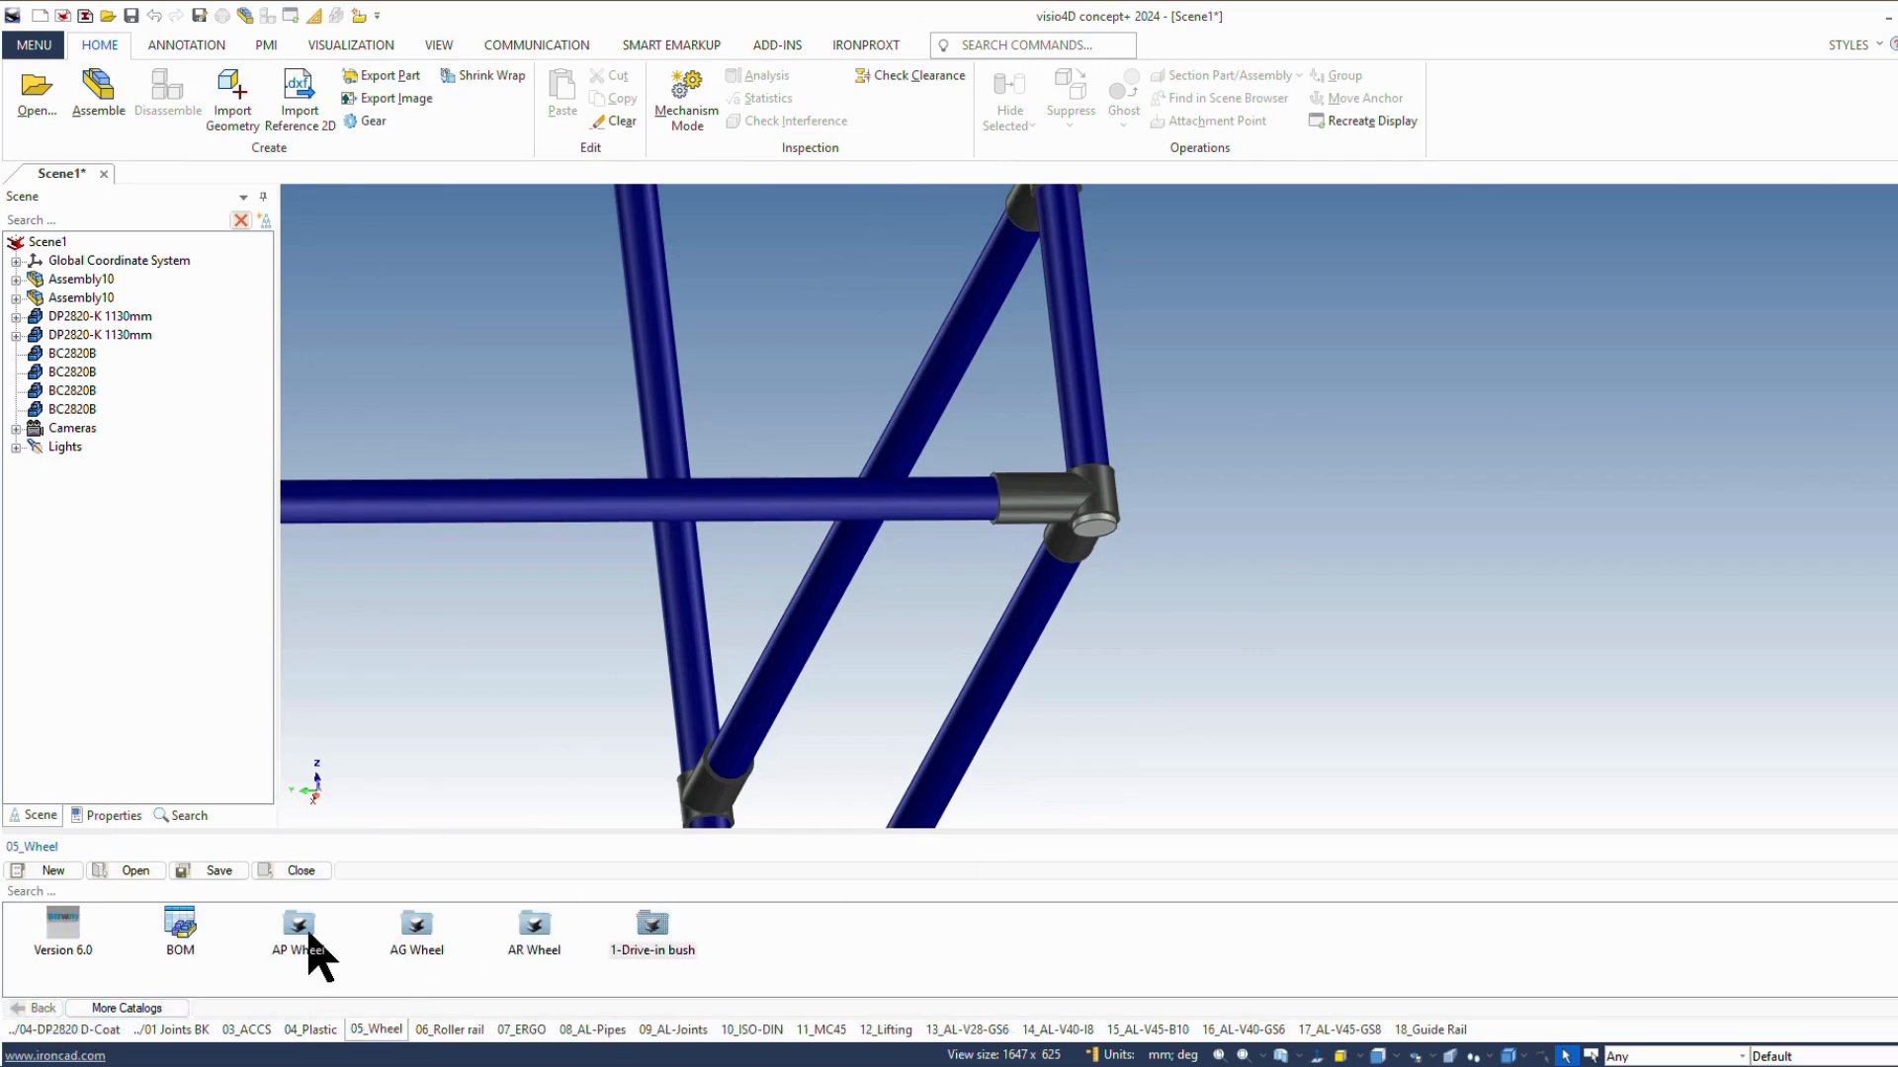
left_click(423, 939)
double_click(424, 934)
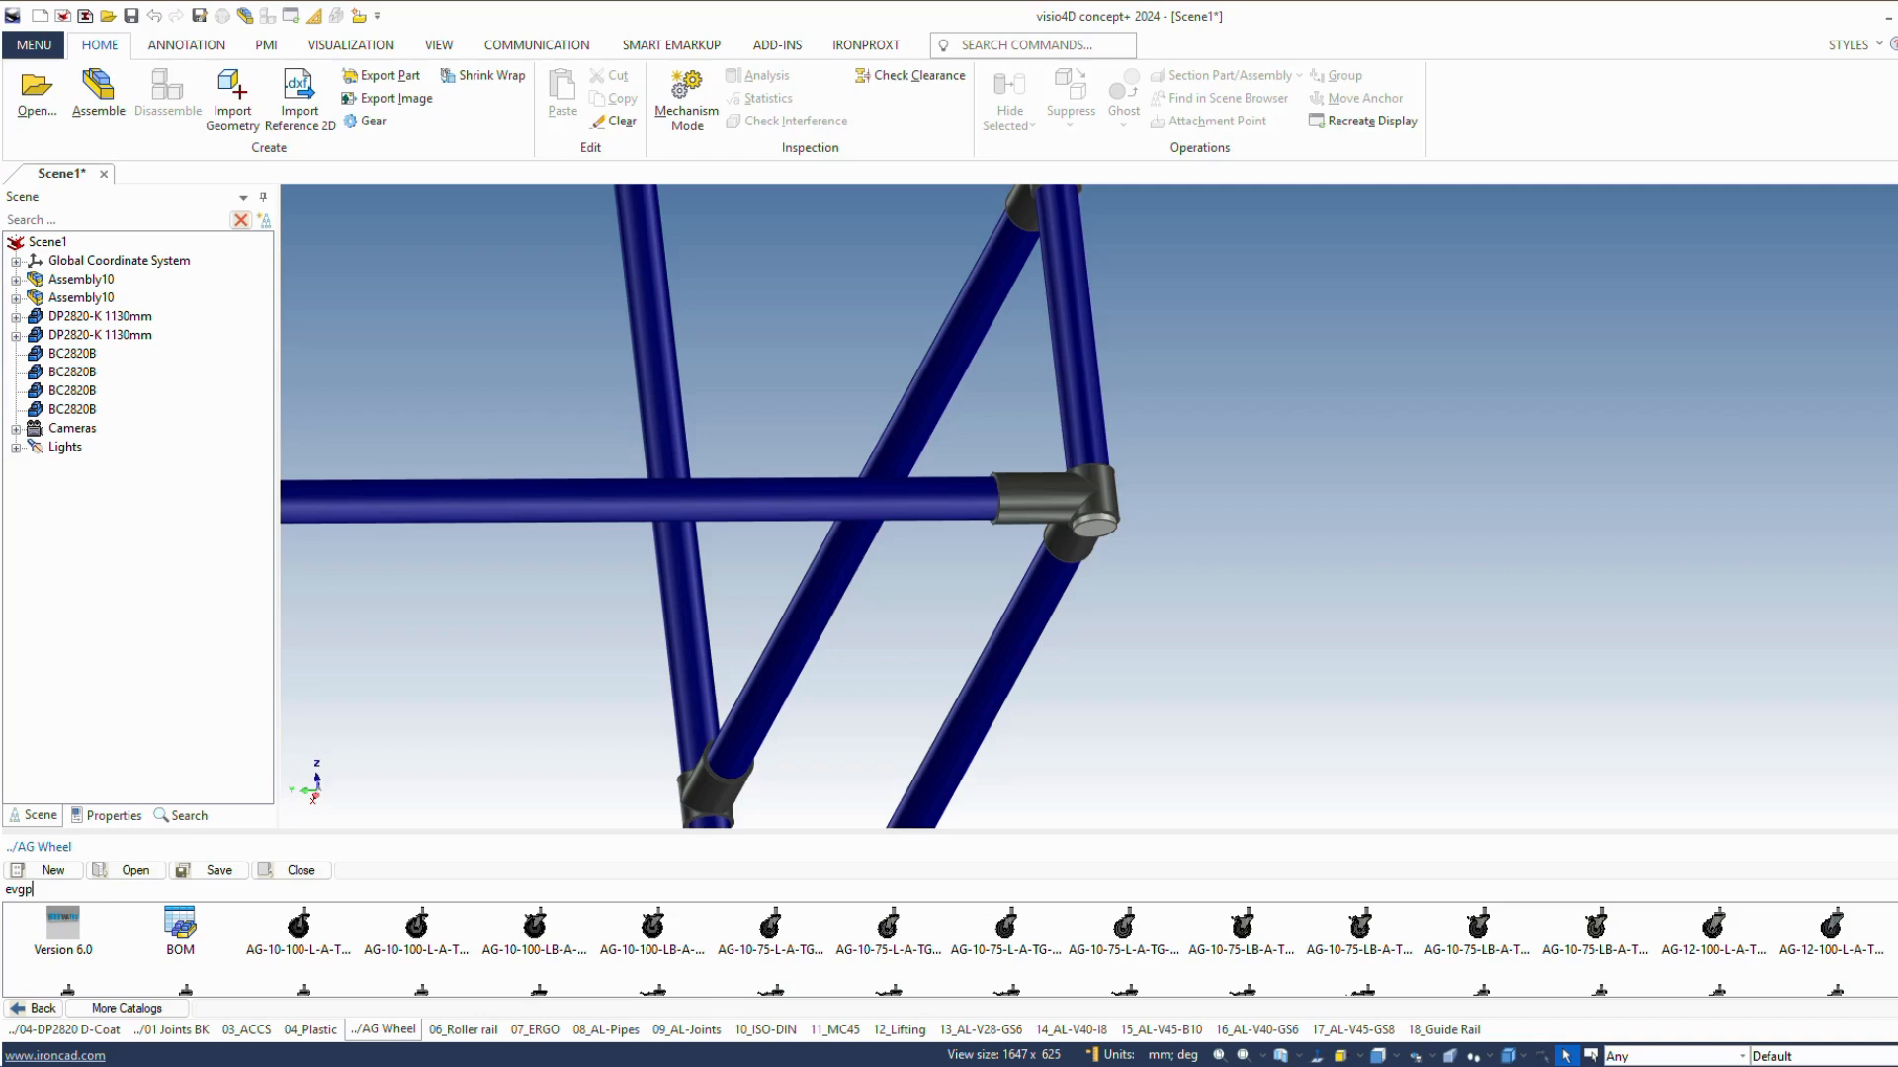
key("Return")
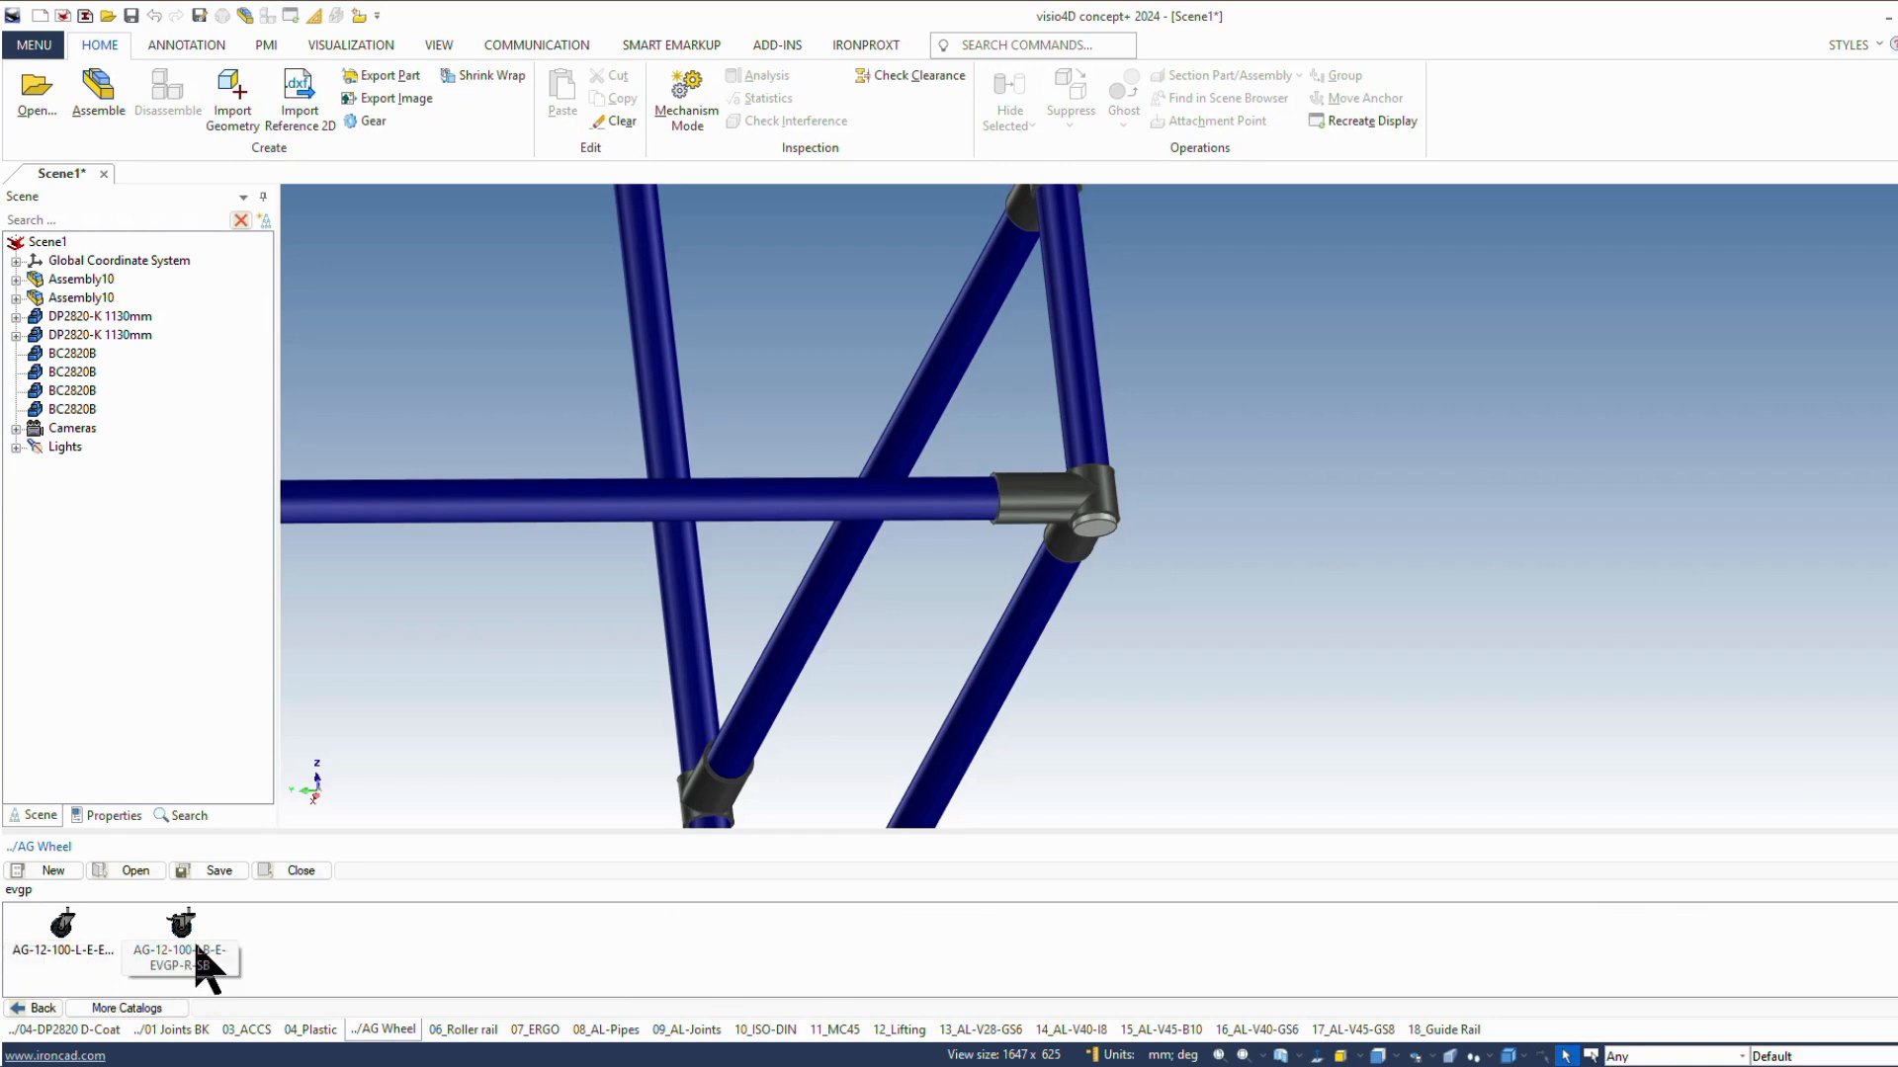
Step: Attach an AG-12-100-LB-E-EVGP-R-SB wheel to the bush at the left corner of the nearer base rail
scroll(873, 661, "down", 6)
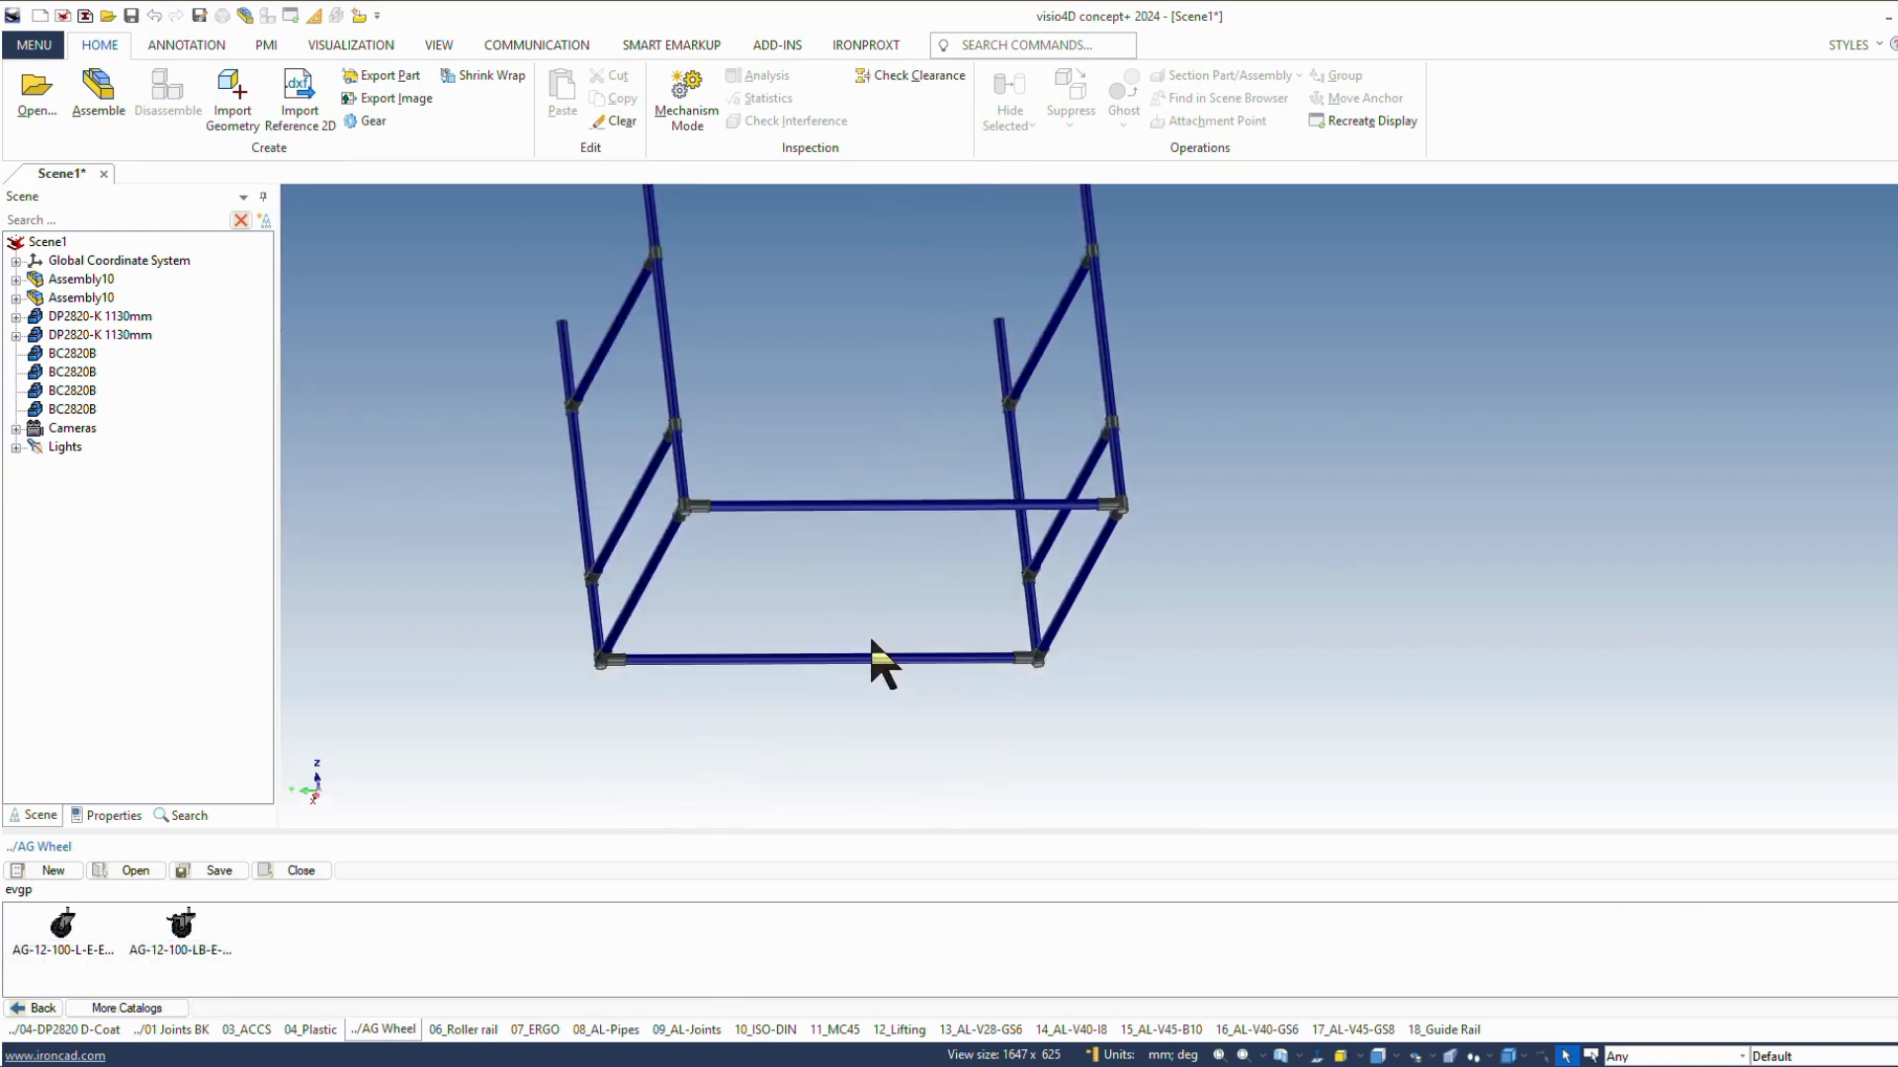
middle_click_drag(1017, 635, 988, 702)
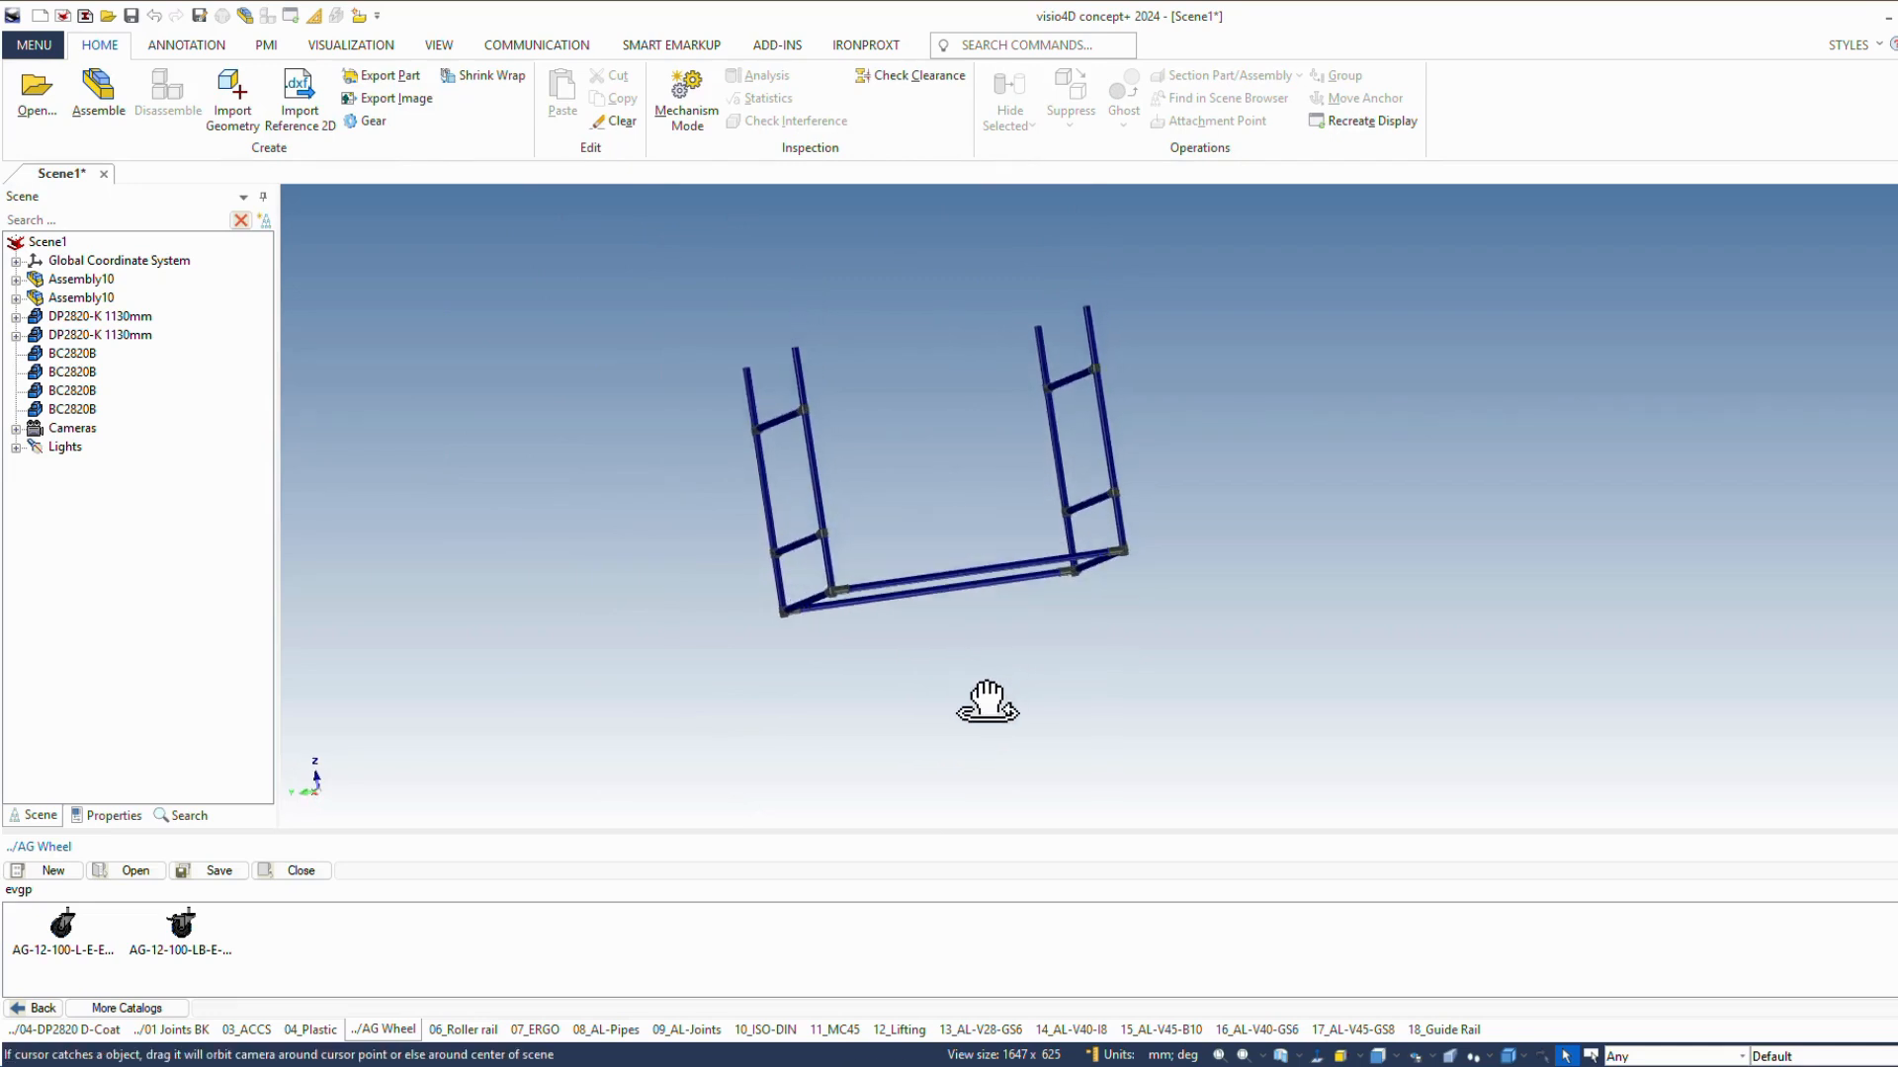
scroll(827, 598, "up", 8)
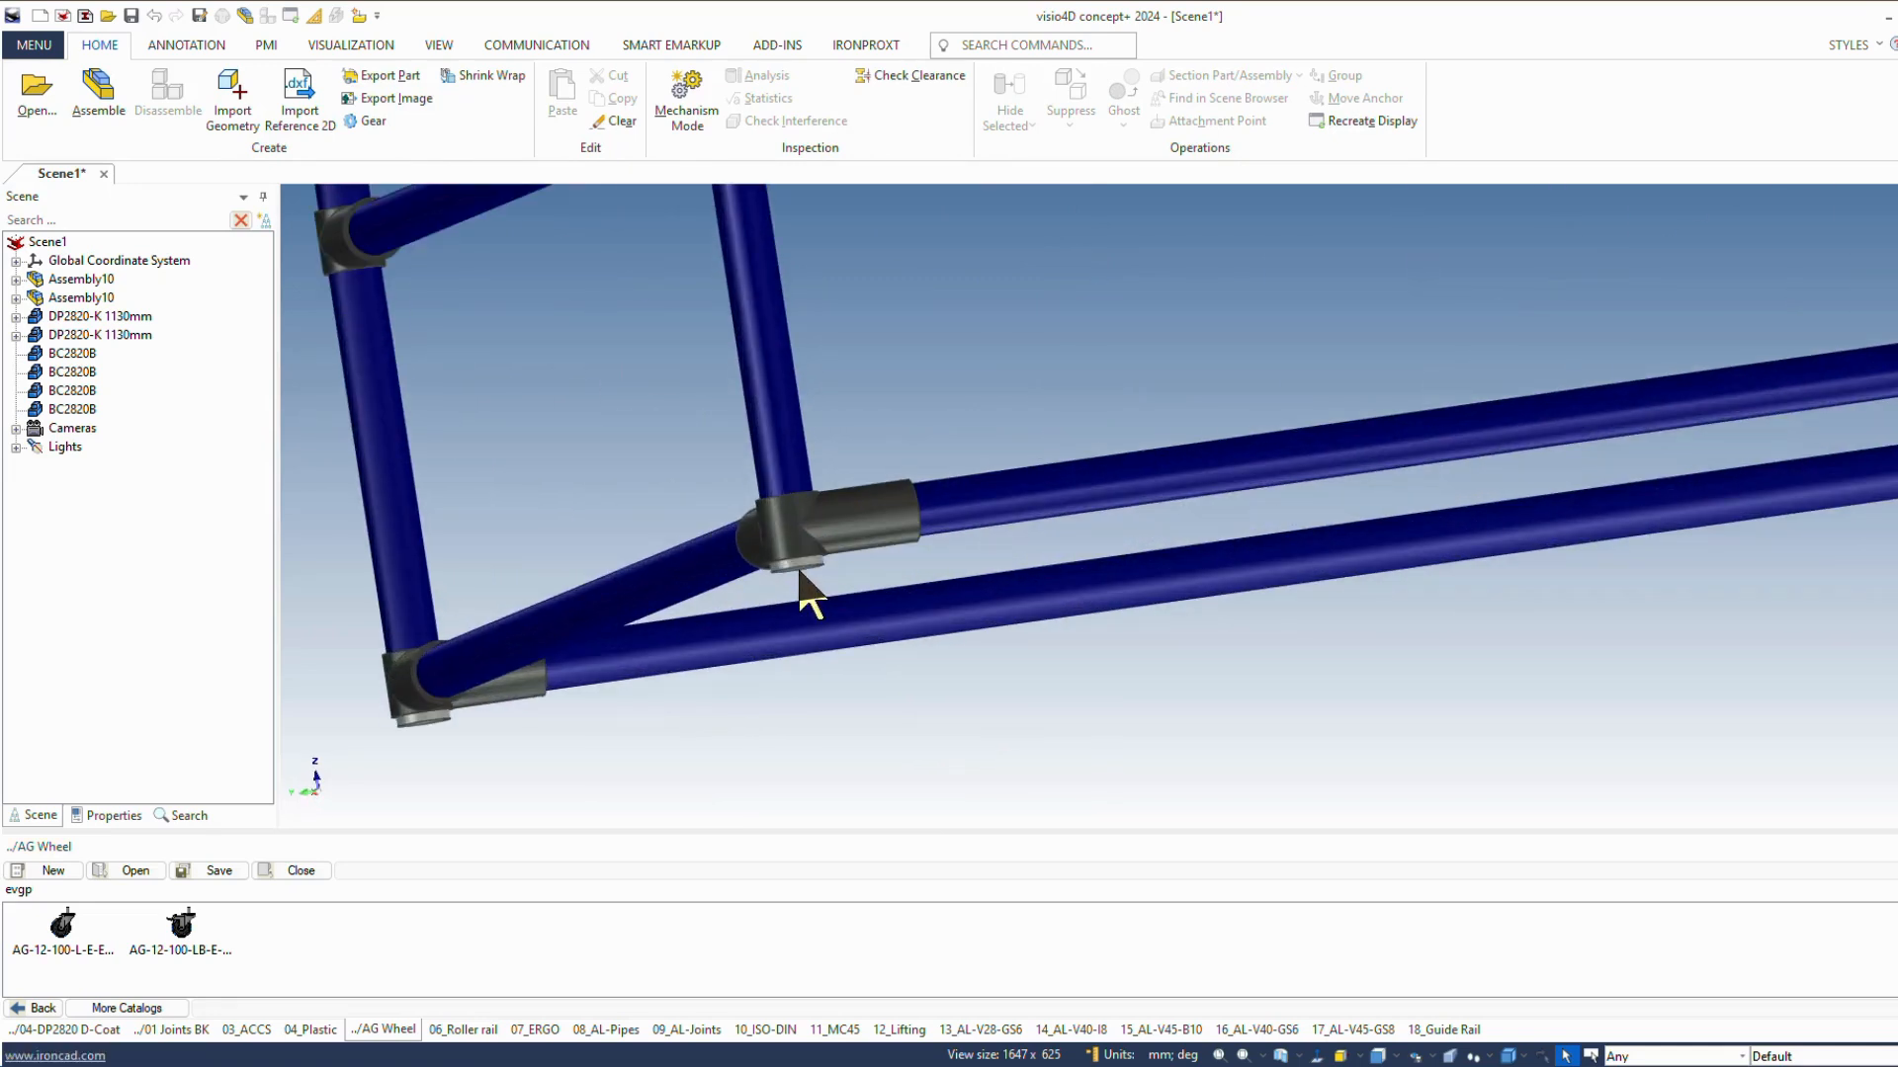
scroll(785, 575, "up", 3)
scroll(711, 662, "down", 2)
scroll(792, 614, "up", 2)
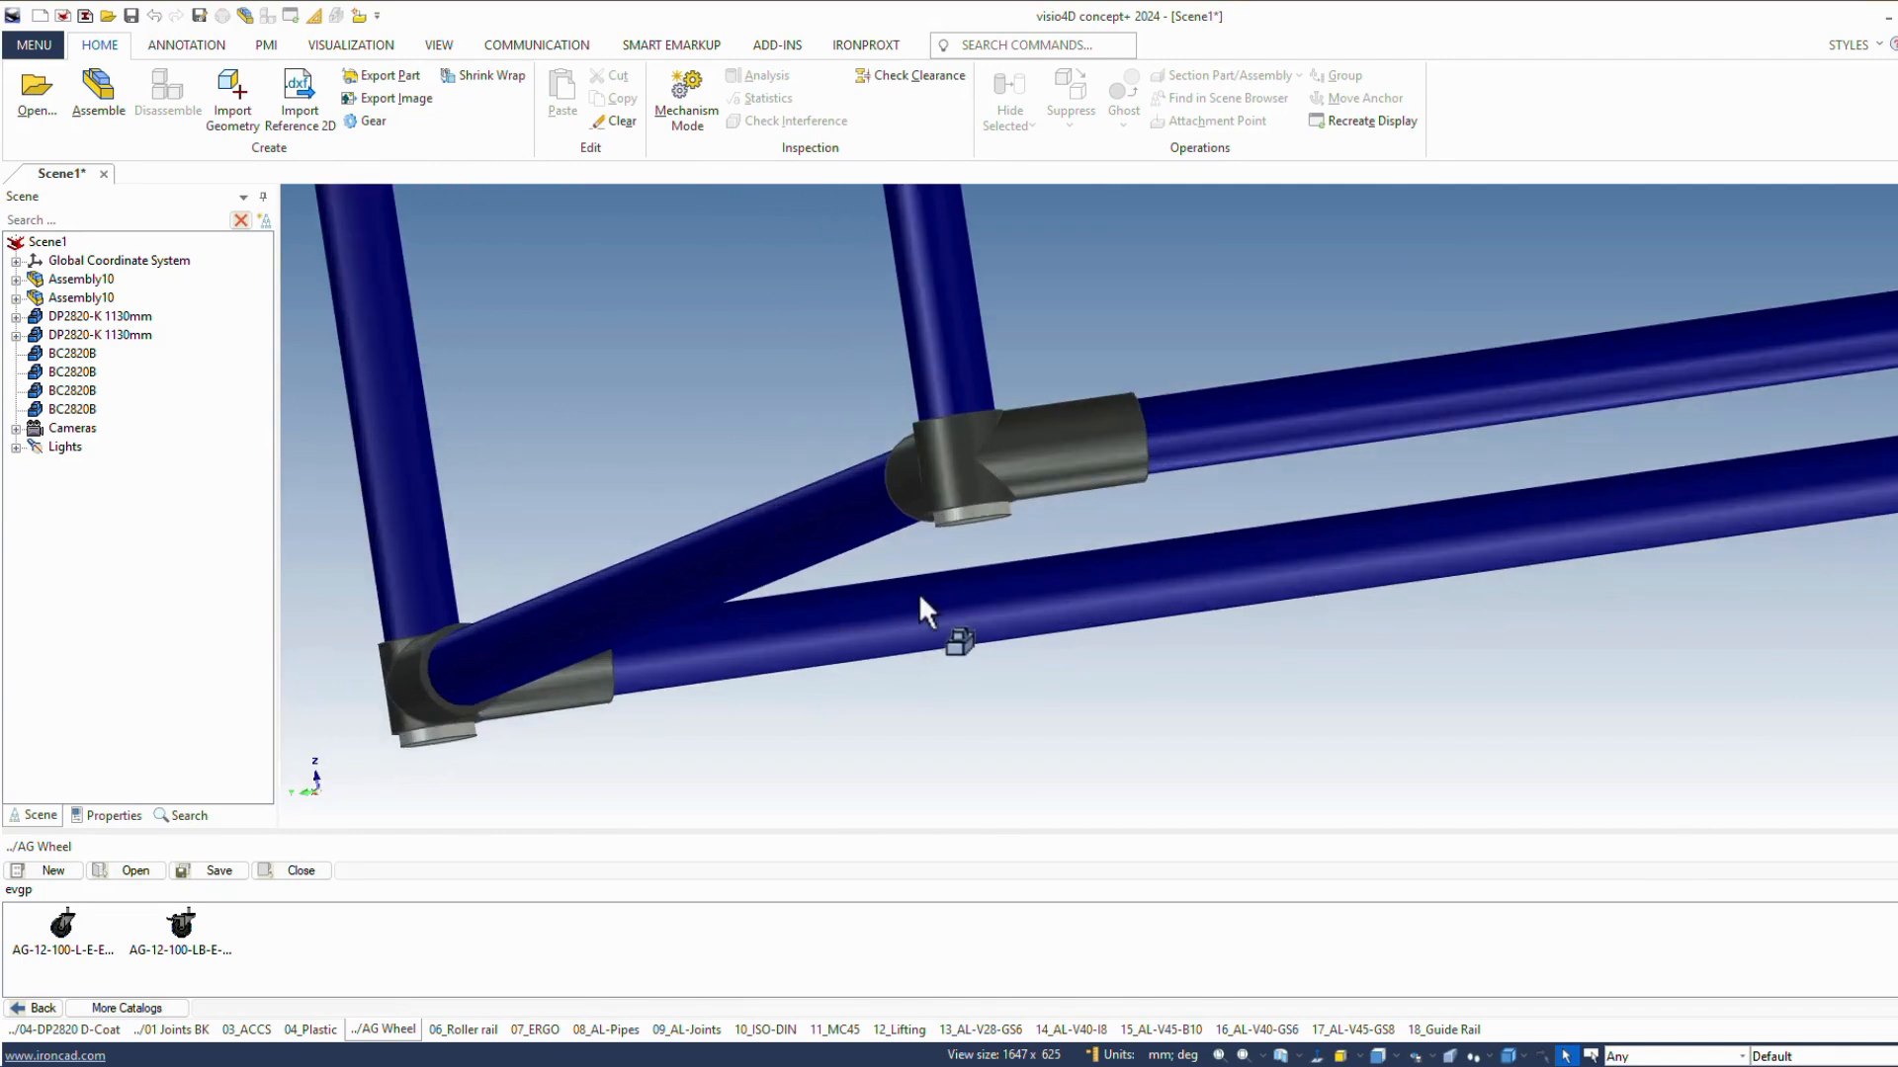
scroll(969, 558, "up", 2)
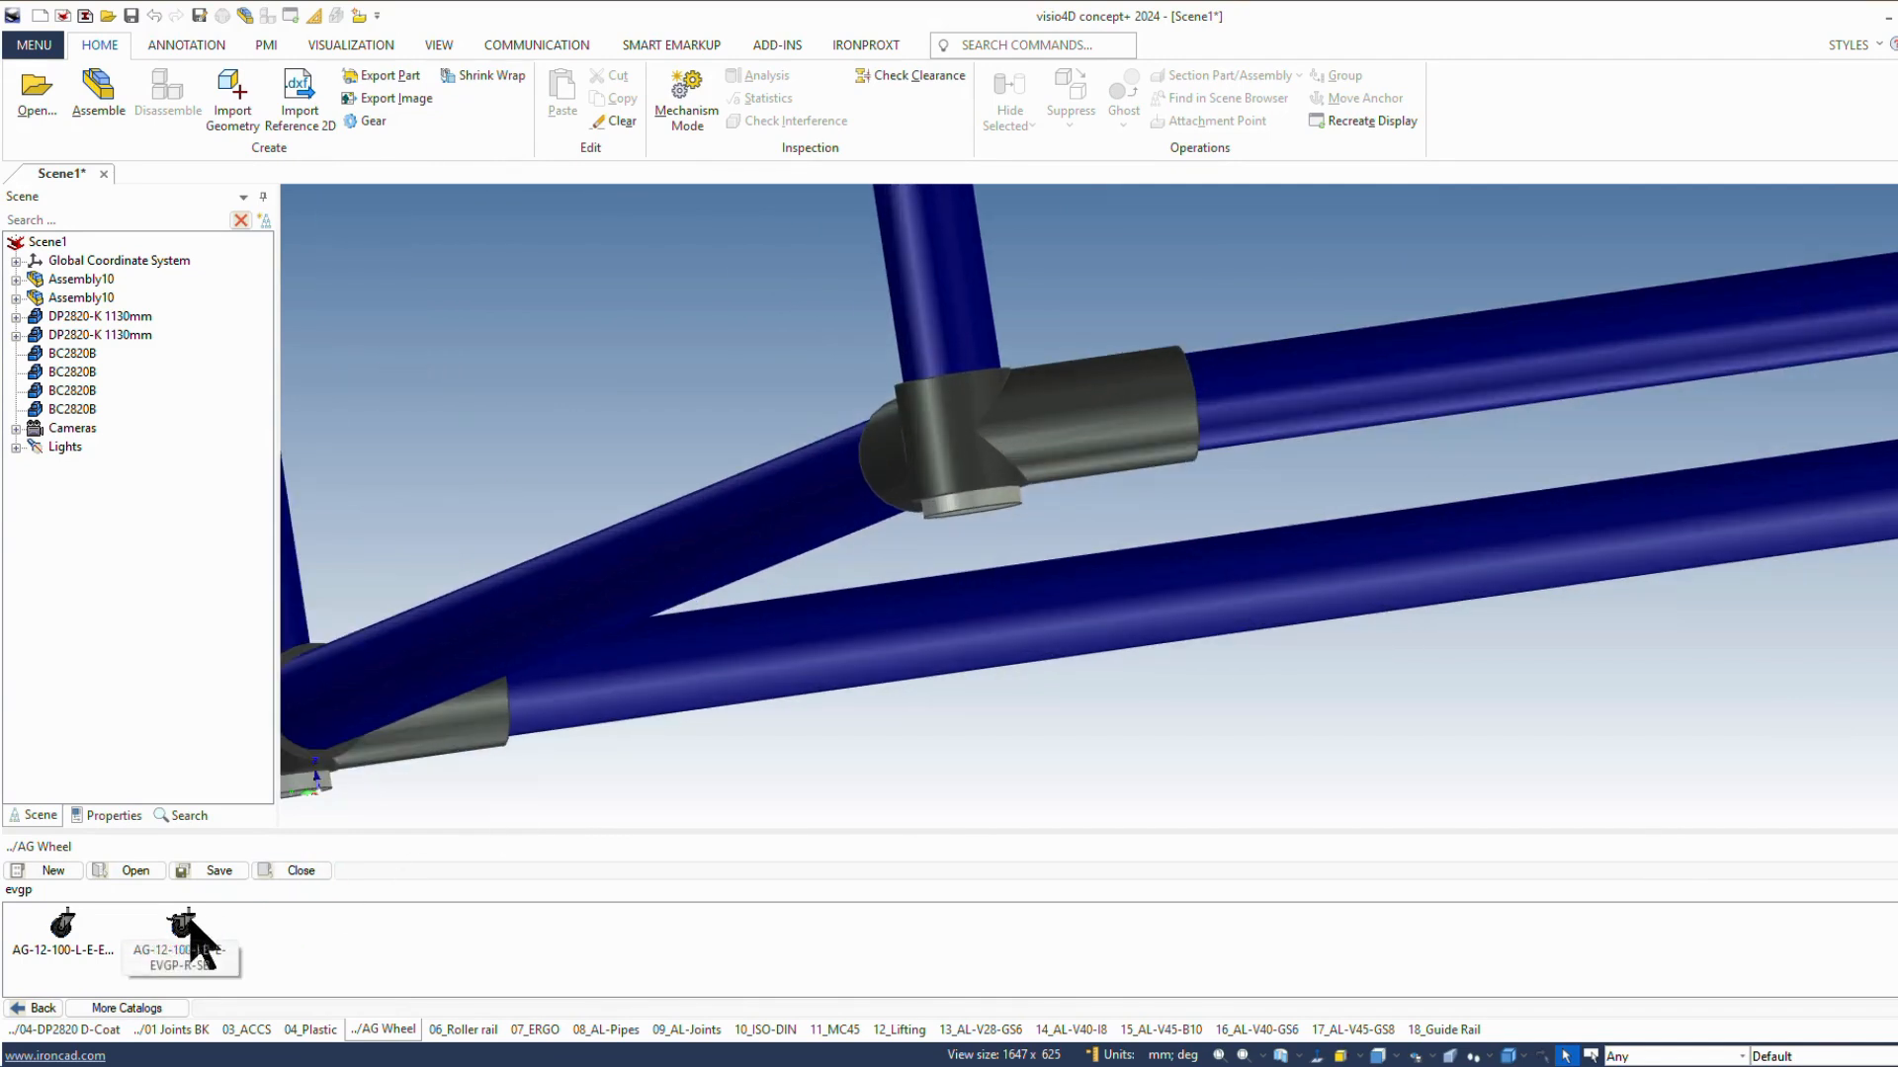
left_click_drag(190, 920, 971, 526)
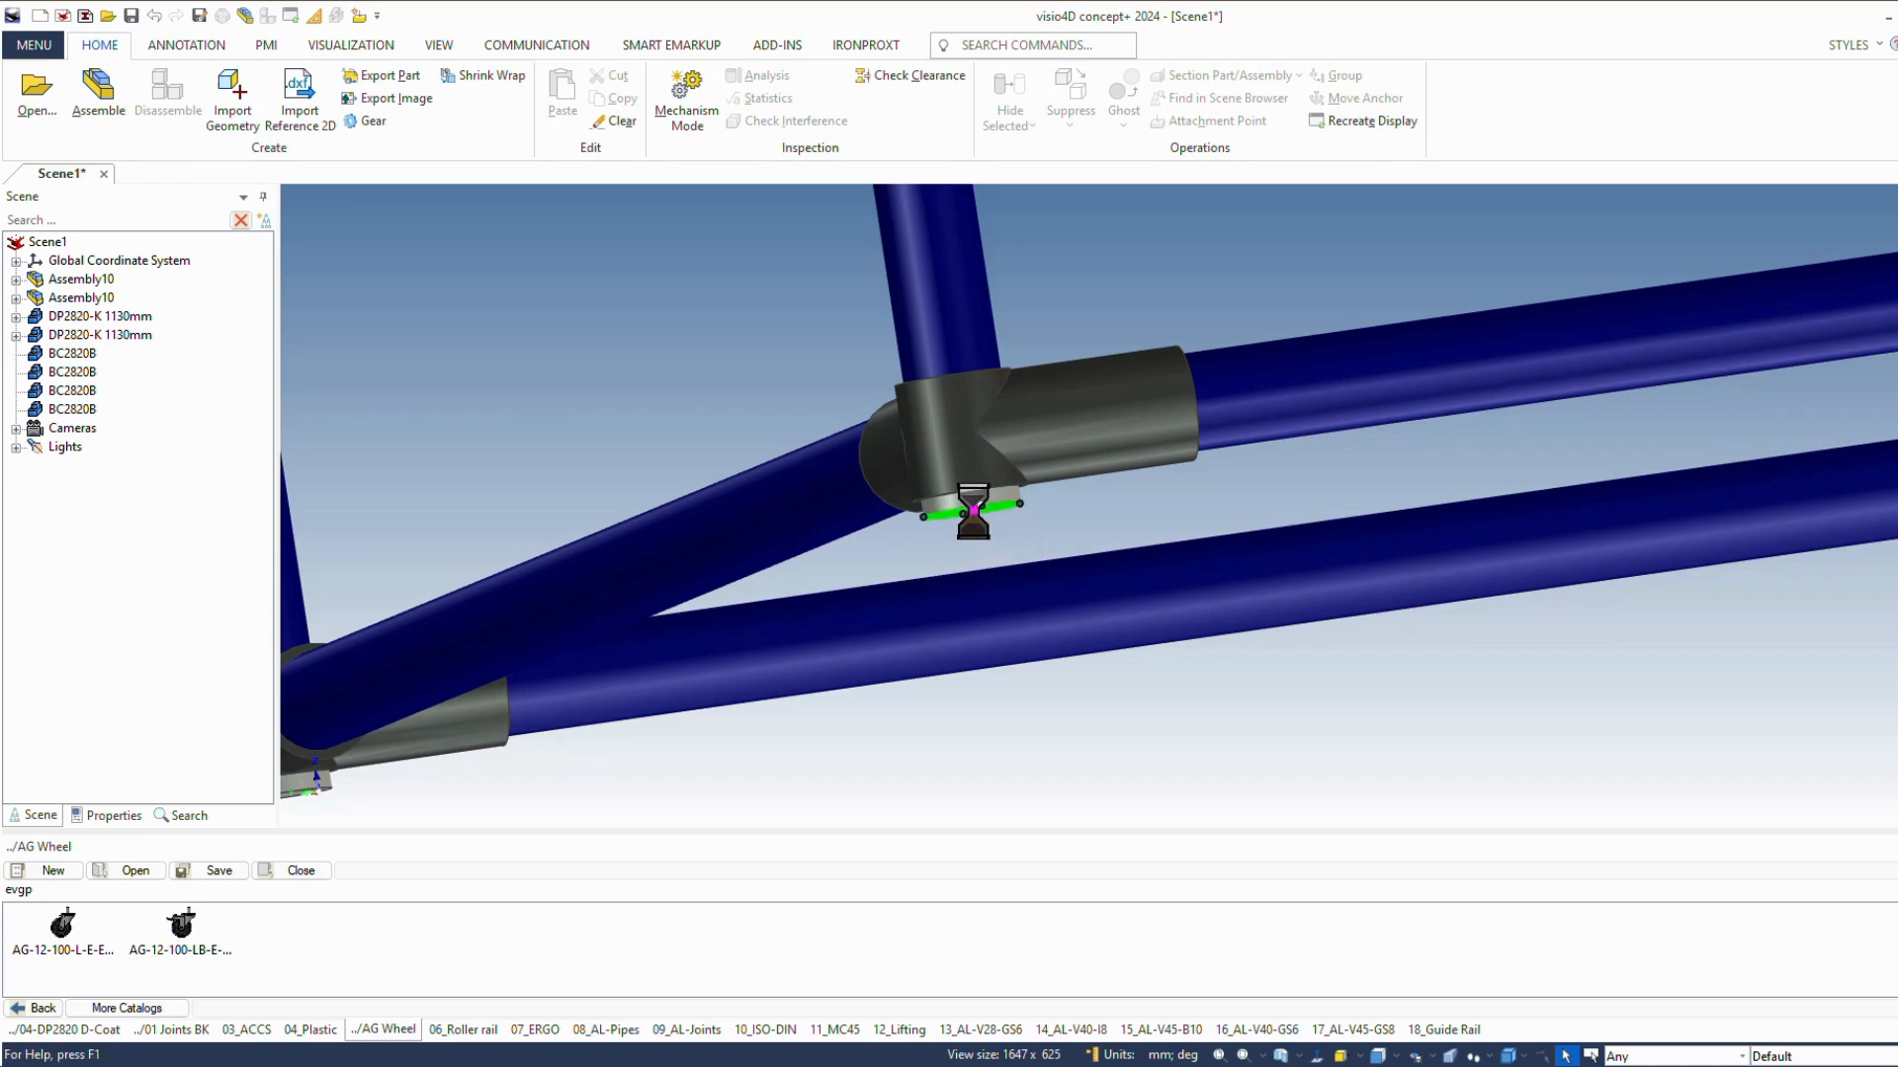
Step: Attach an AG-12-100-LB-E-EVGP-R-SB wheel to the bush at the left corner of the farther base rail
scroll(1186, 729, "down", 3)
middle_click_drag(1186, 682, 1211, 639)
scroll(936, 652, "up", 5)
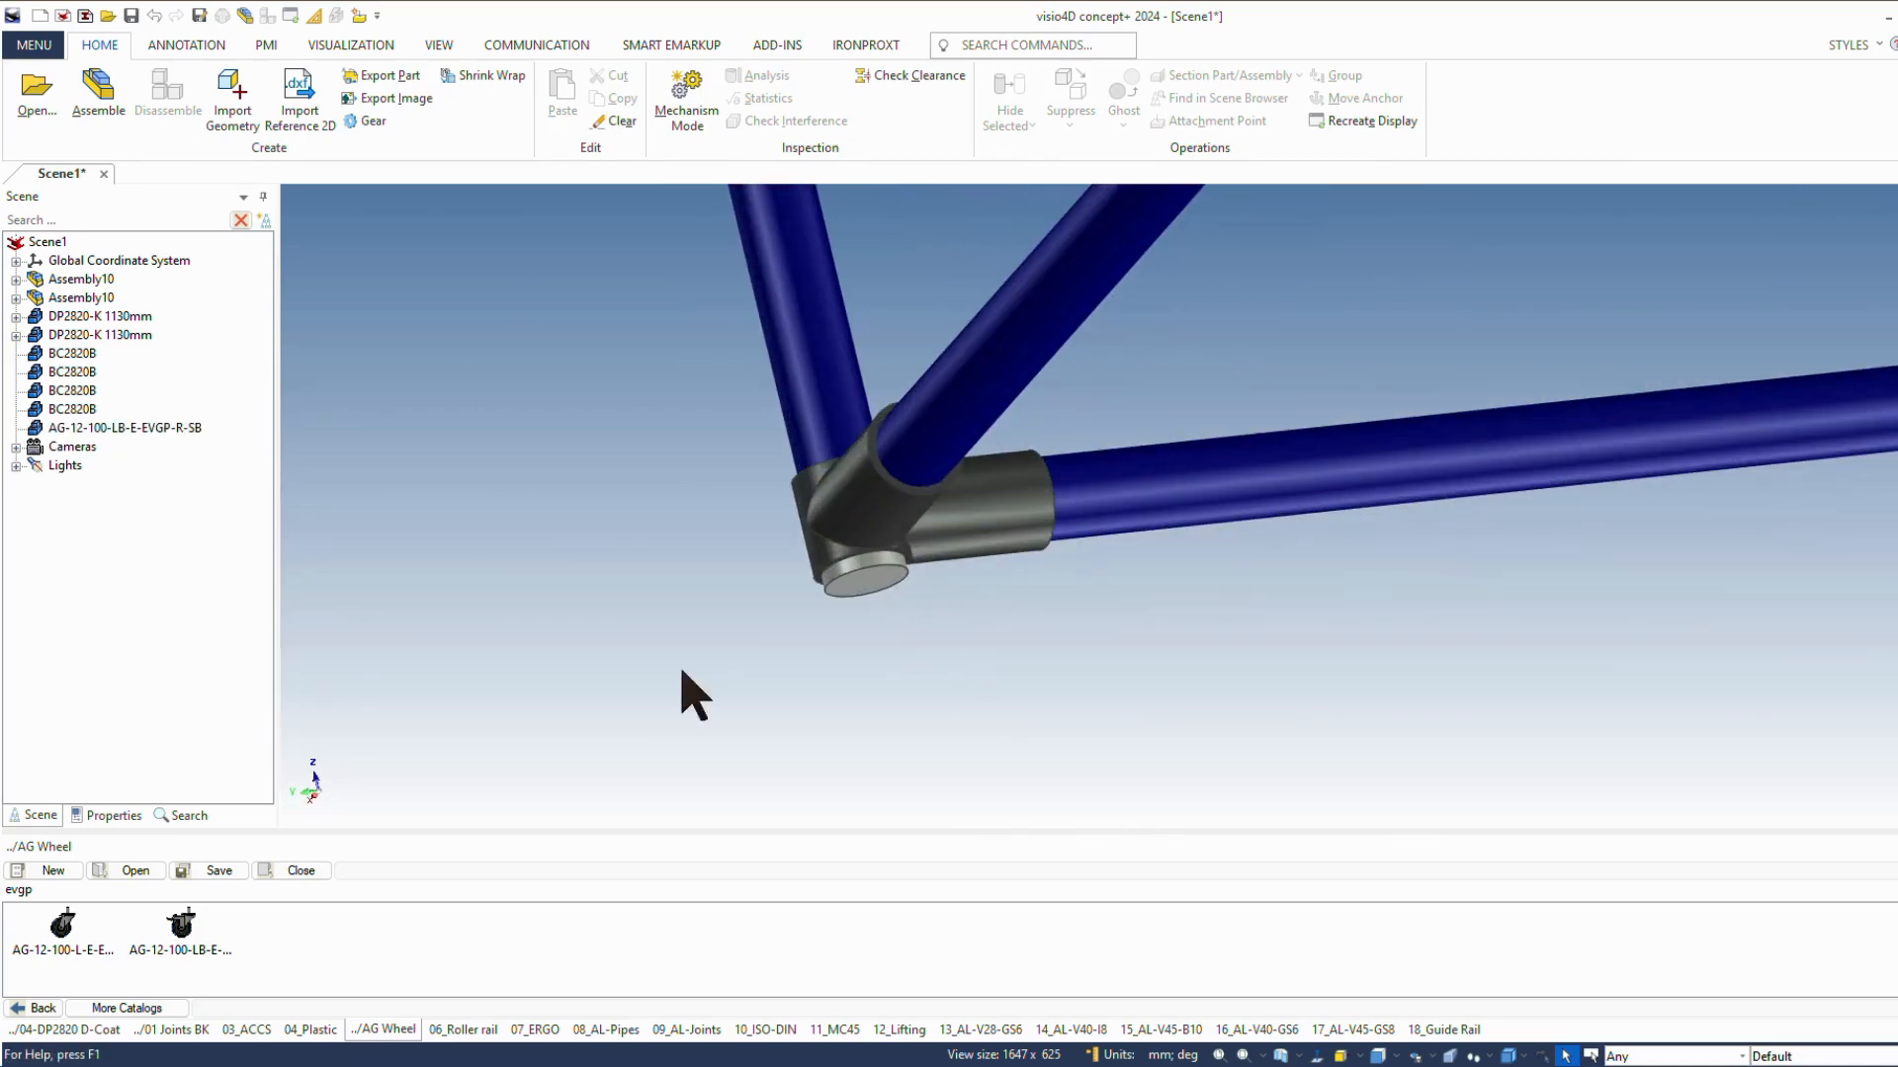
left_click_drag(181, 924, 876, 585)
Step: Attach an AG-12-100-LB-E-EVGP-R-SB wheel to the bush at the right corner of the farther base rail
scroll(1716, 606, "down", 5)
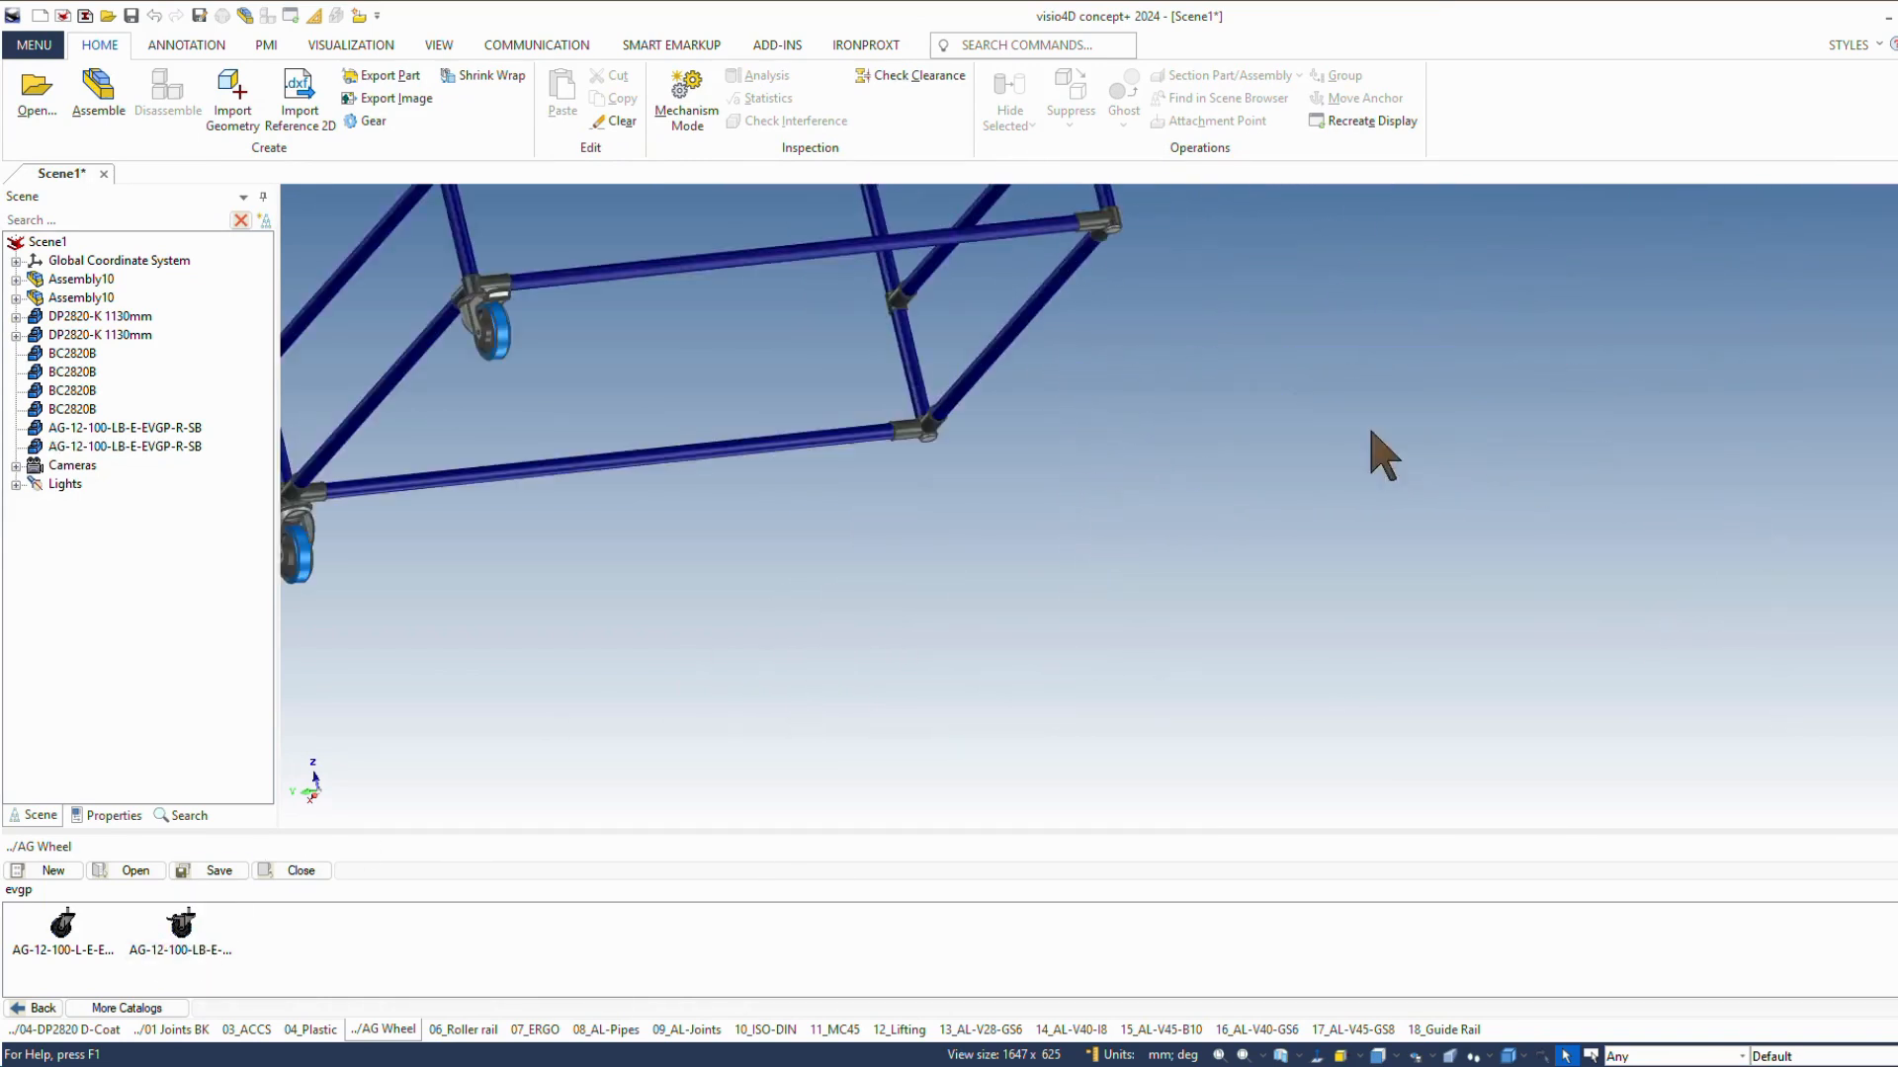
scroll(805, 465, "up", 5)
left_click(615, 584)
left_click_drag(203, 914, 618, 591)
scroll(1200, 491, "down", 3)
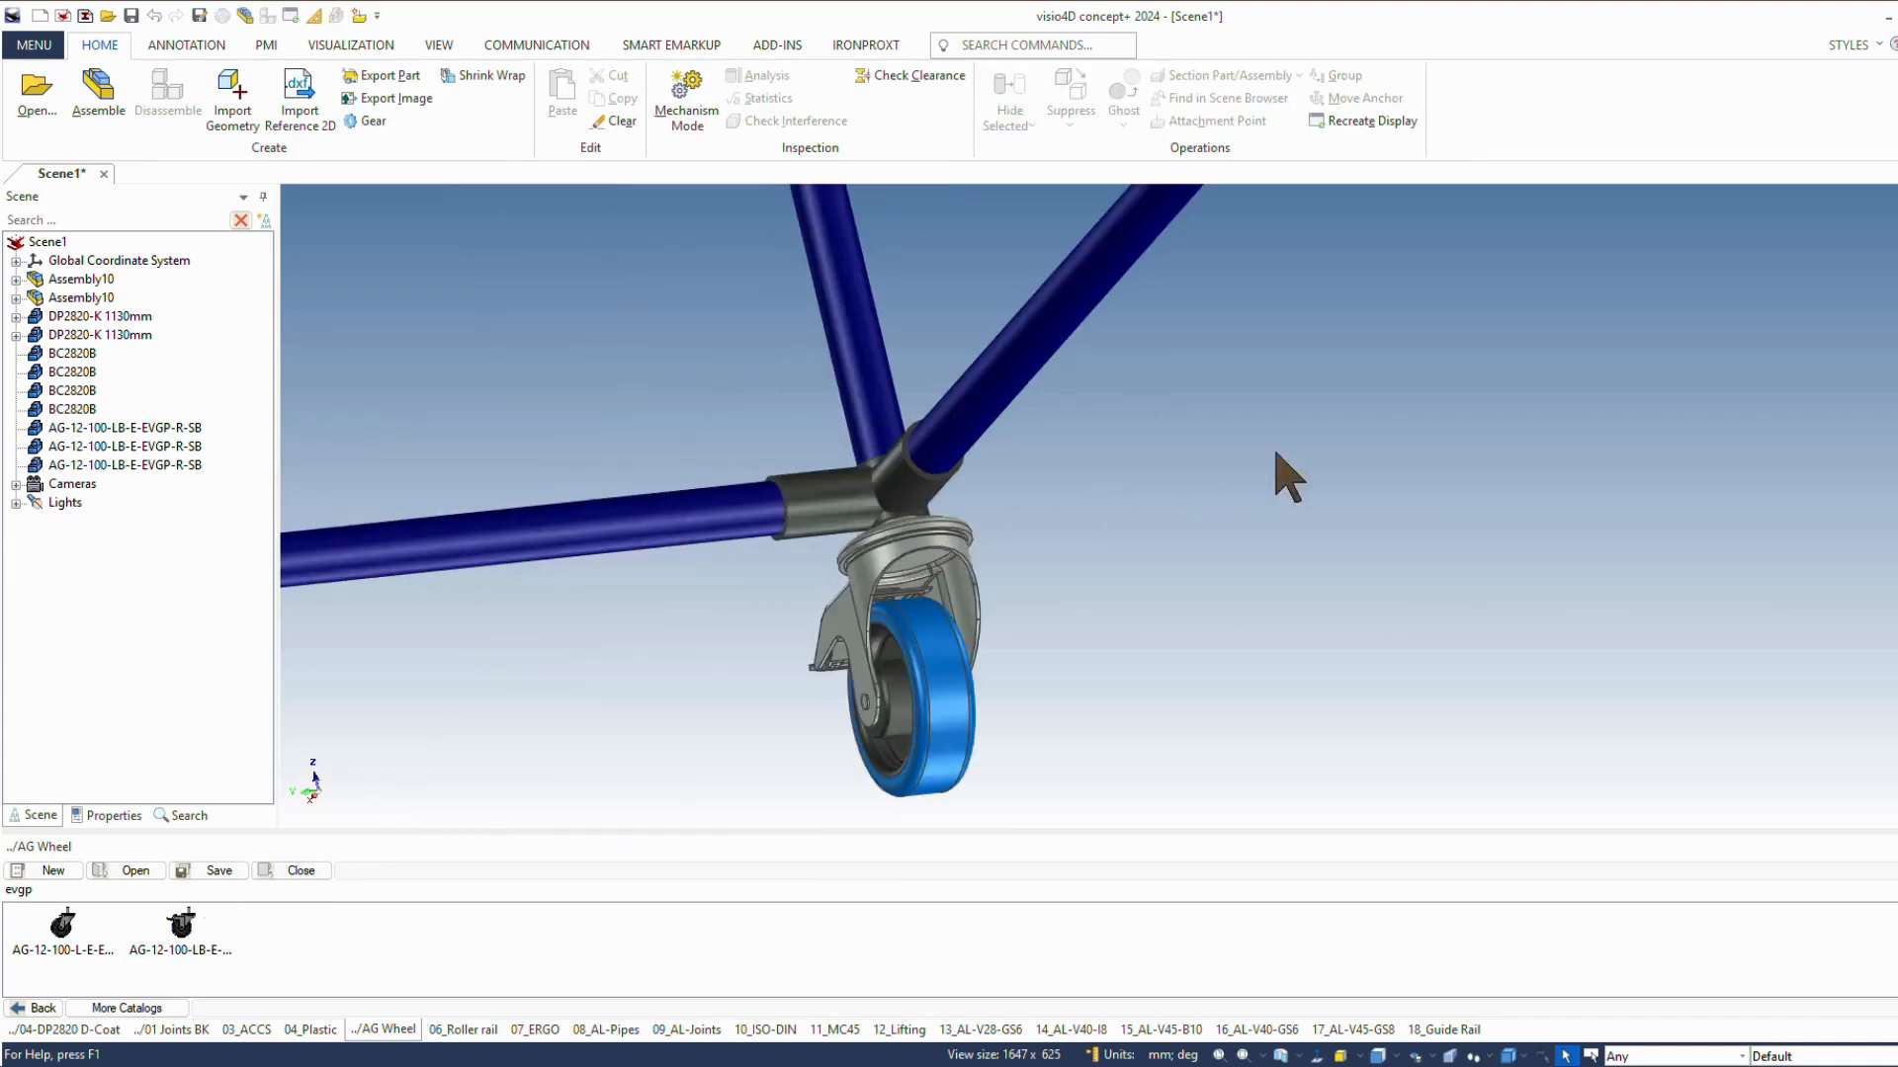
Step: Attach an AG-12-100-LB-E-EVGP-R-SB wheel to the bush at the right corner of the nearer base rail
scroll(1201, 492, "down", 5)
scroll(1249, 347, "up", 4)
left_click_drag(188, 954, 1151, 504)
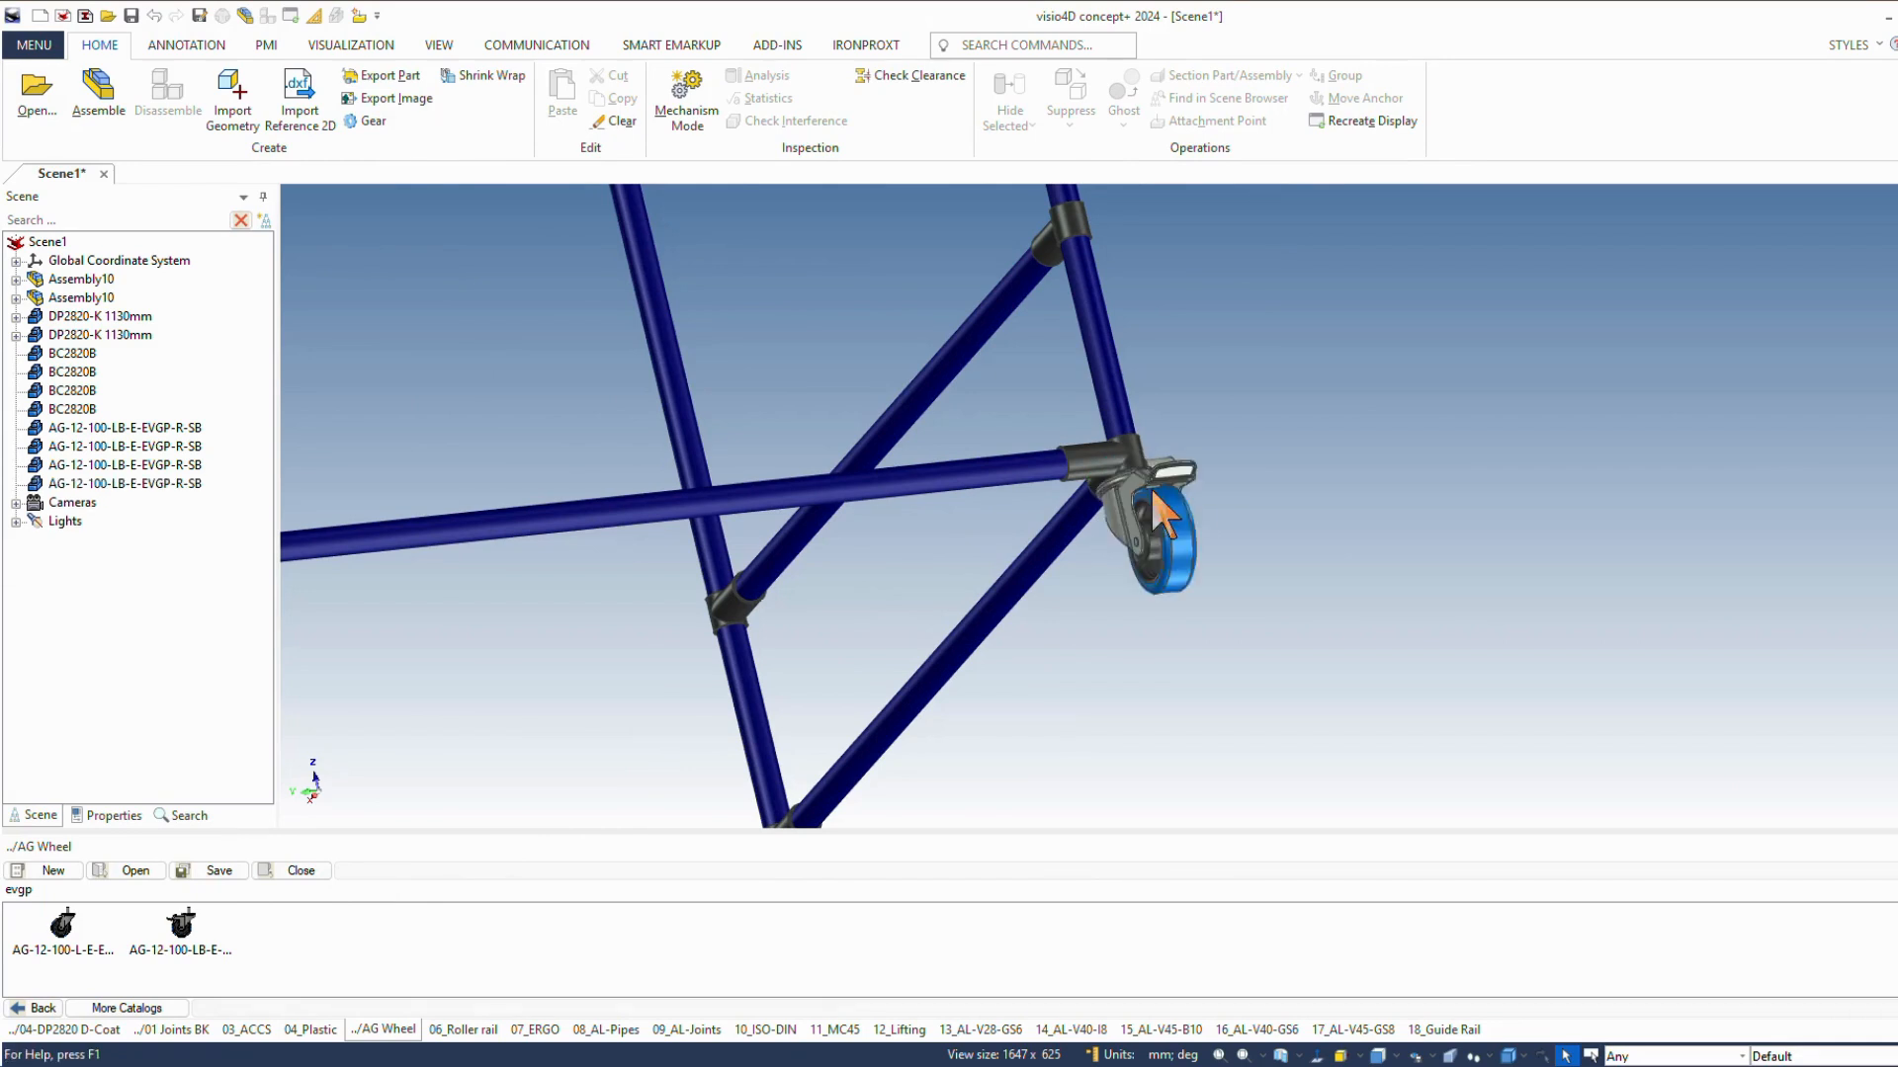
scroll(1246, 492, "down", 5)
middle_click_drag(1280, 539, 1286, 676)
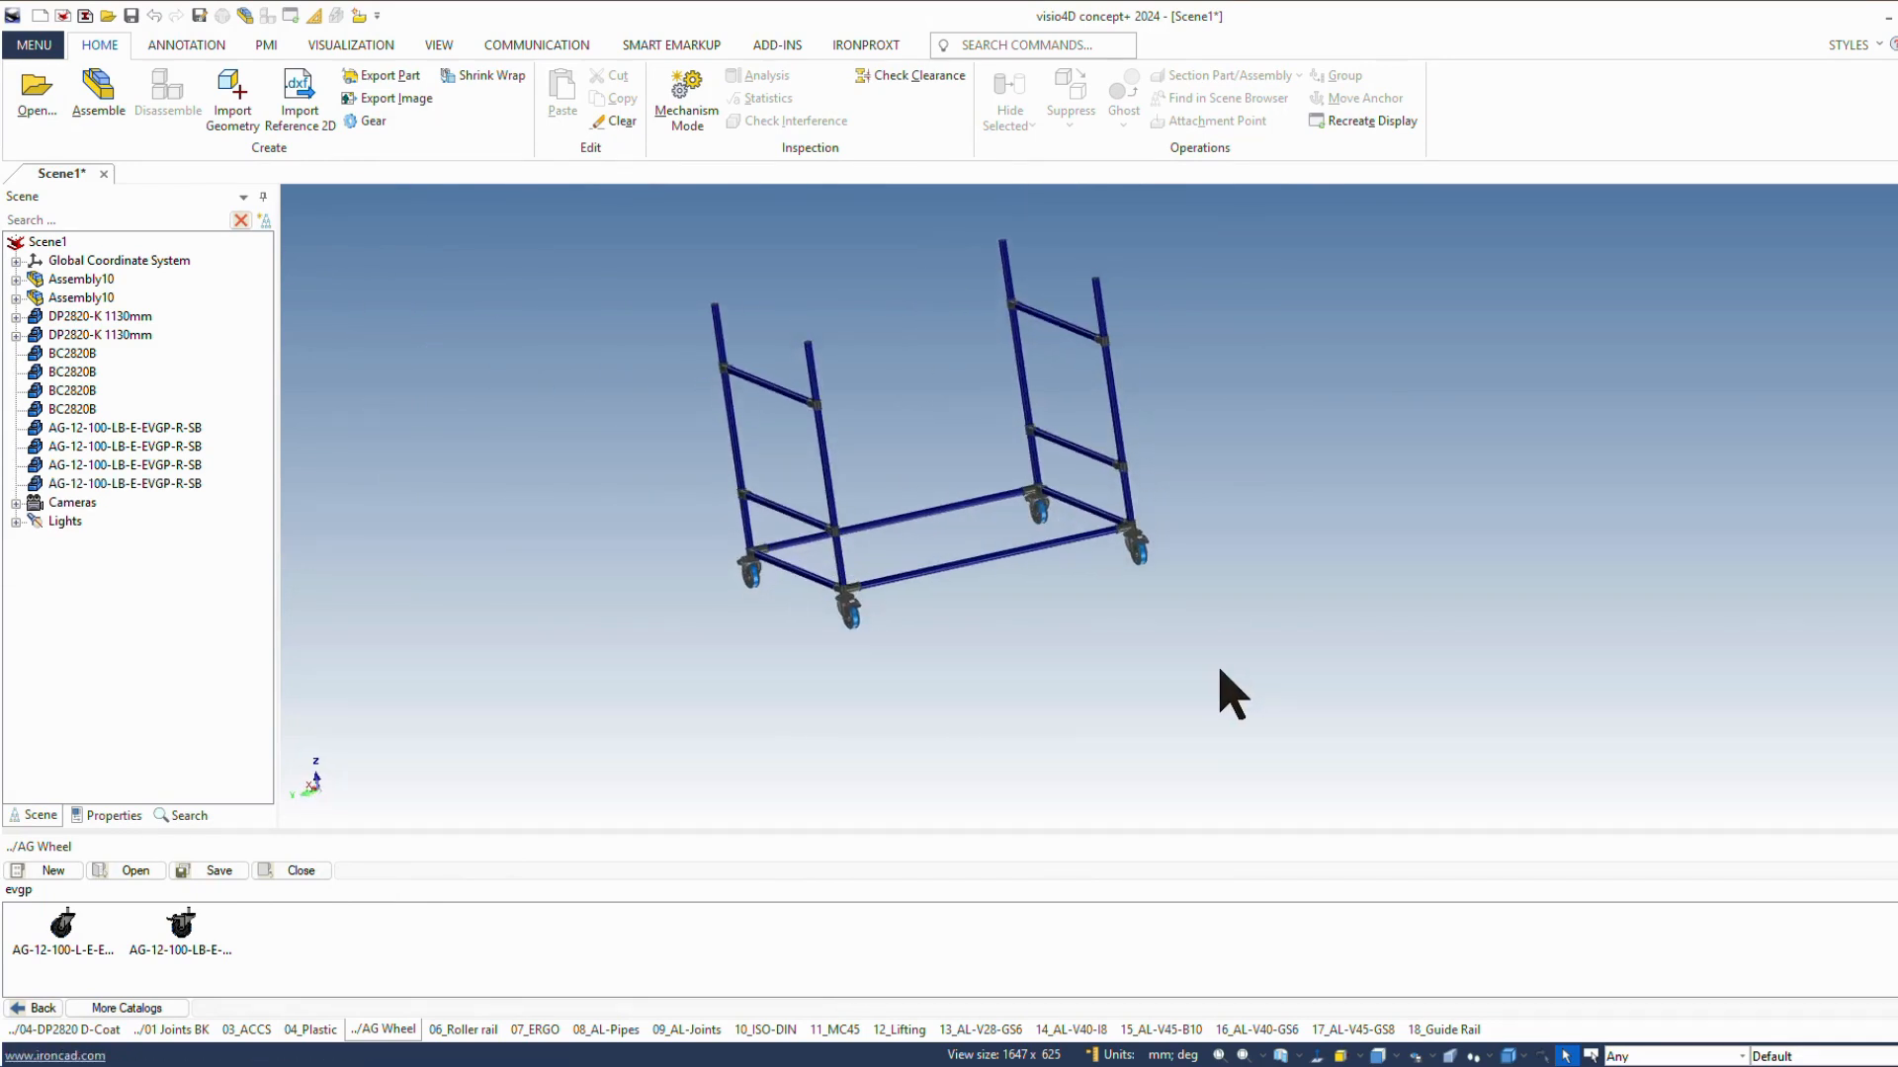
middle_click_drag(966, 668, 1077, 700)
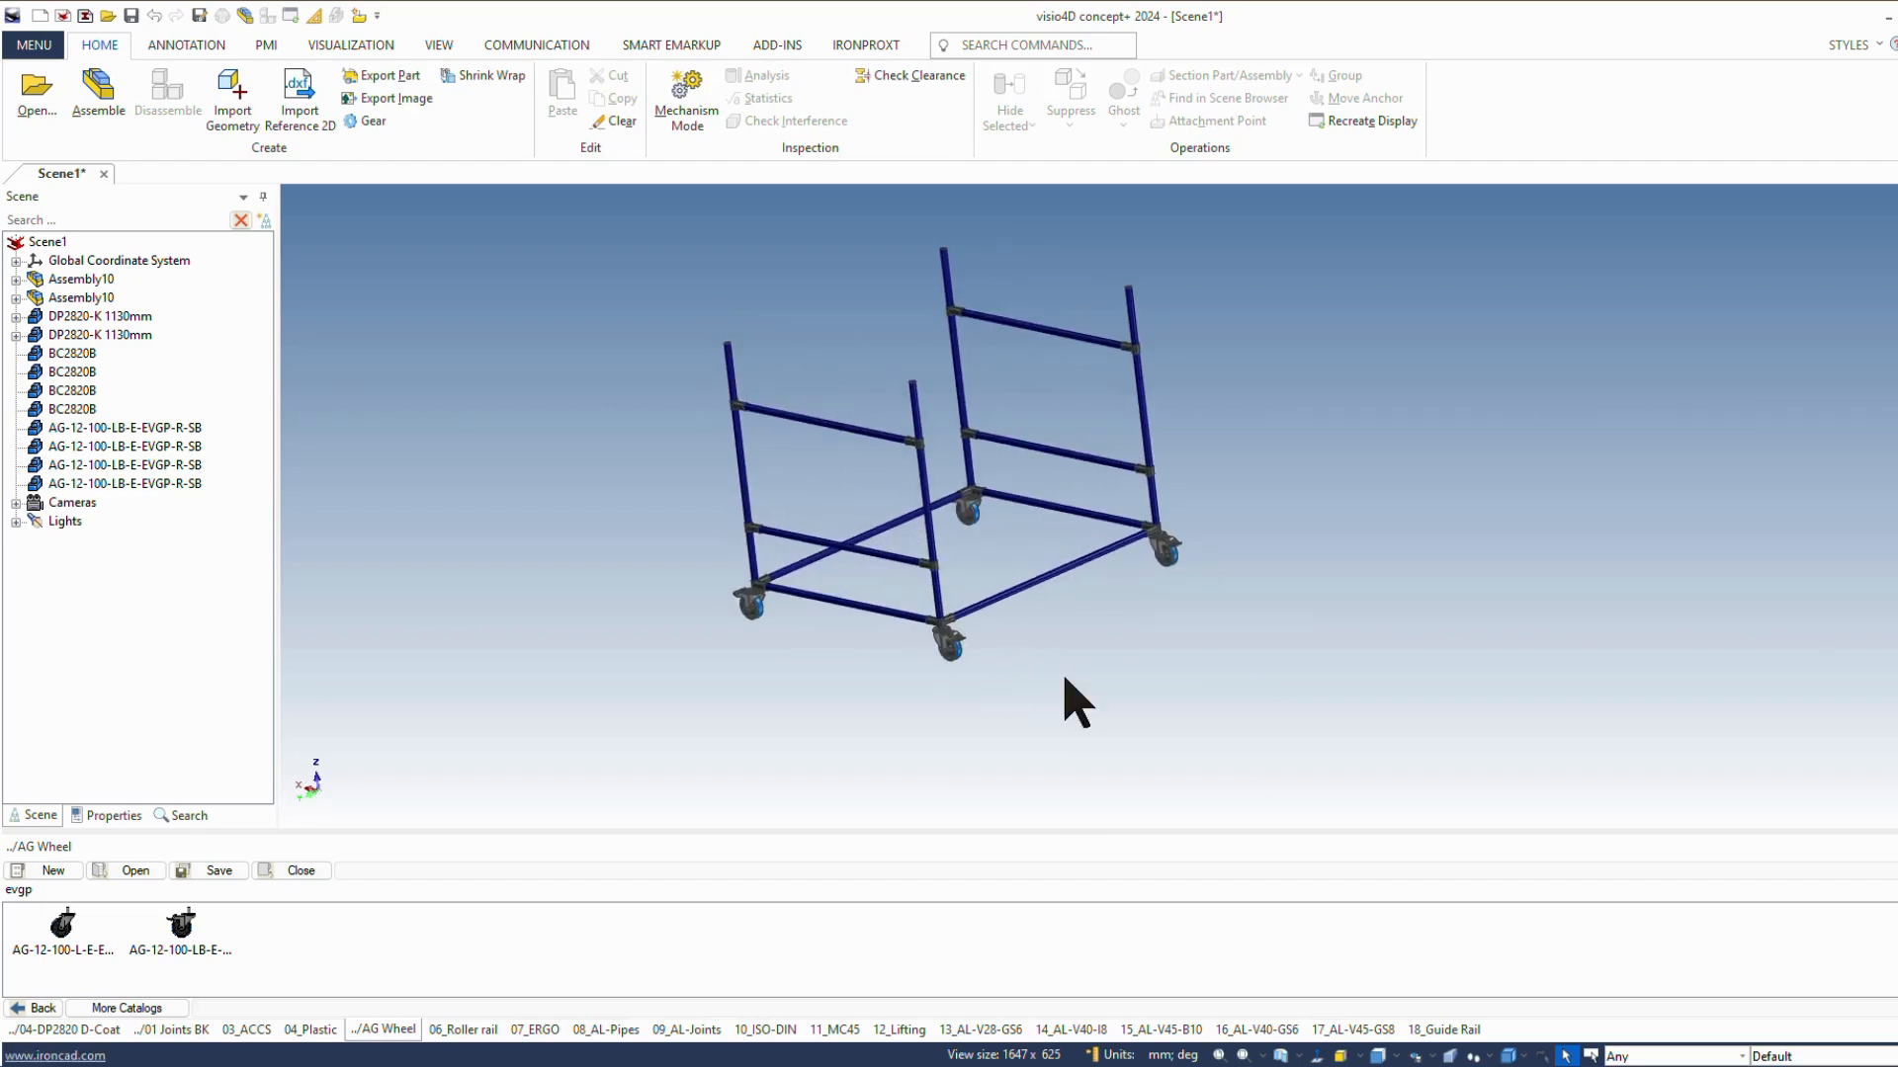
Step: Rotate the braked castor wheel at the nearest base corner about its vertical axis with the TriBall
scroll(965, 666, "up", 5)
left_click(968, 641)
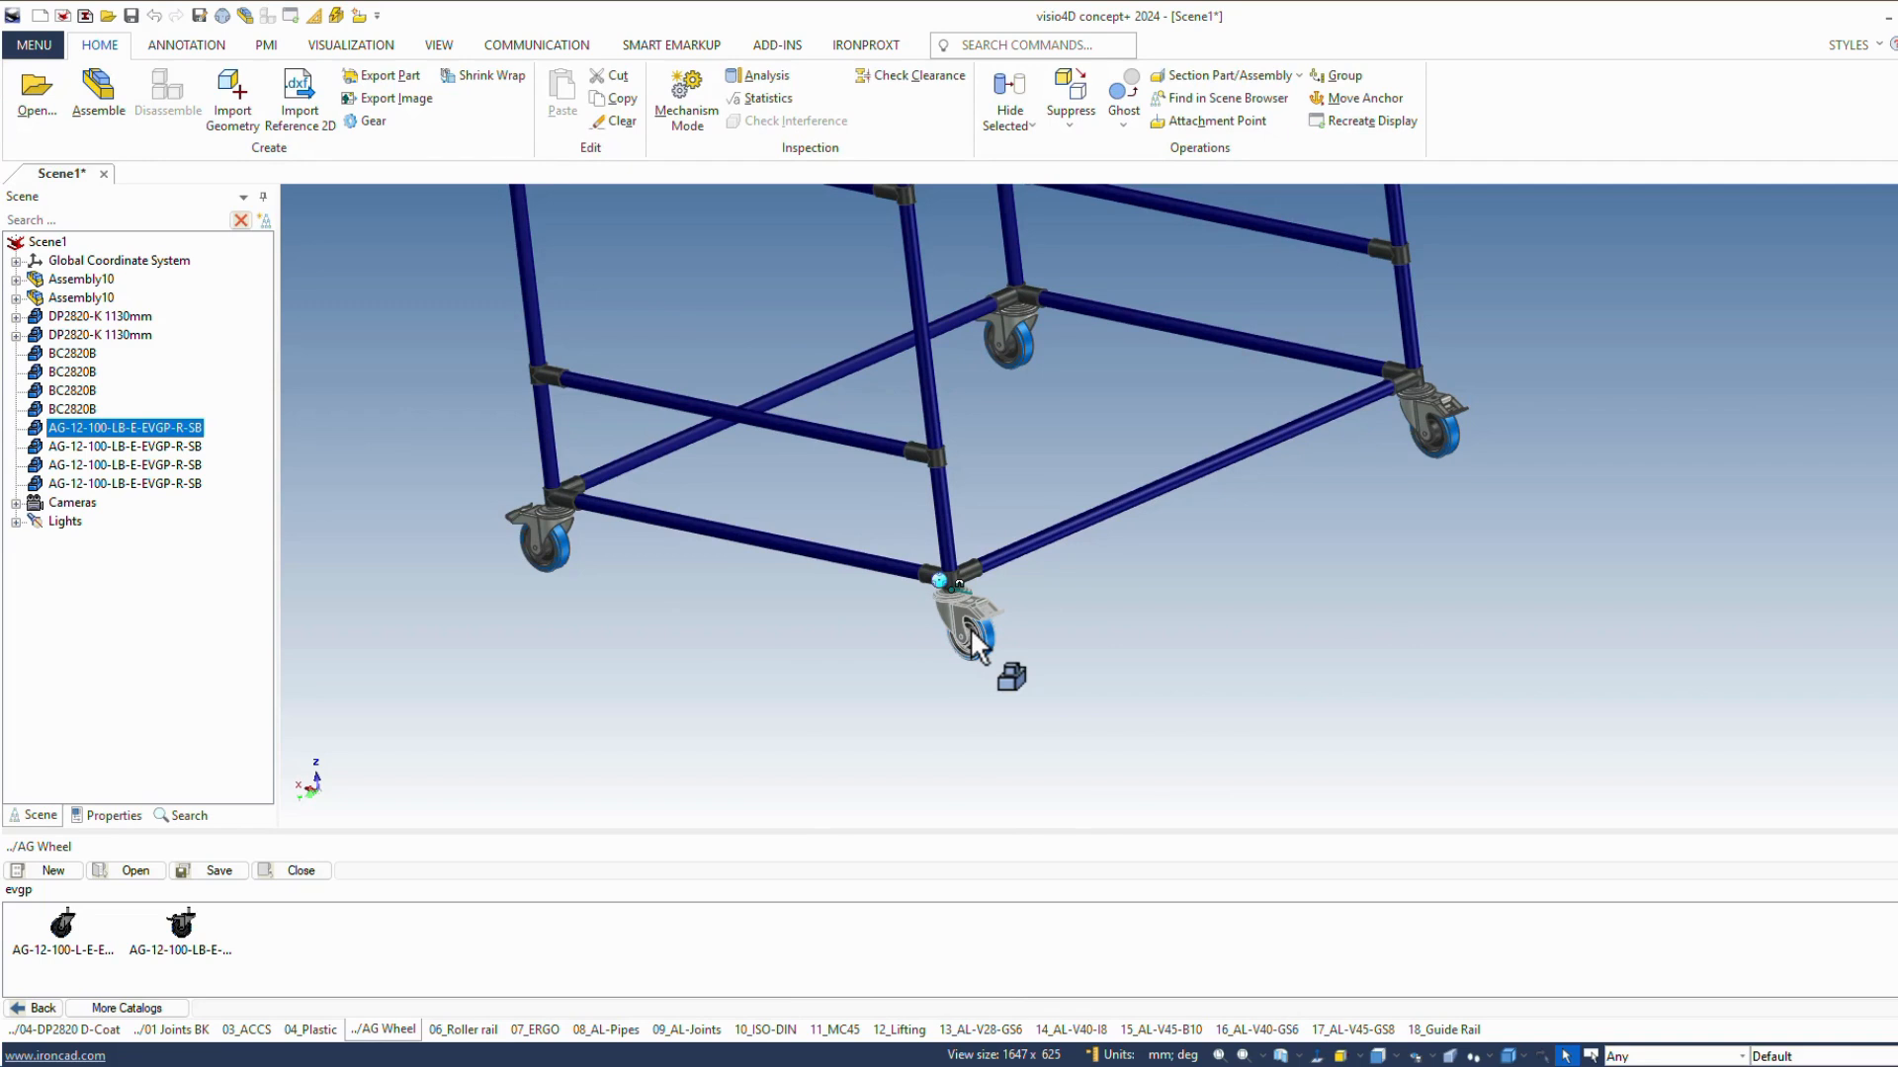
key("F7")
key("F10")
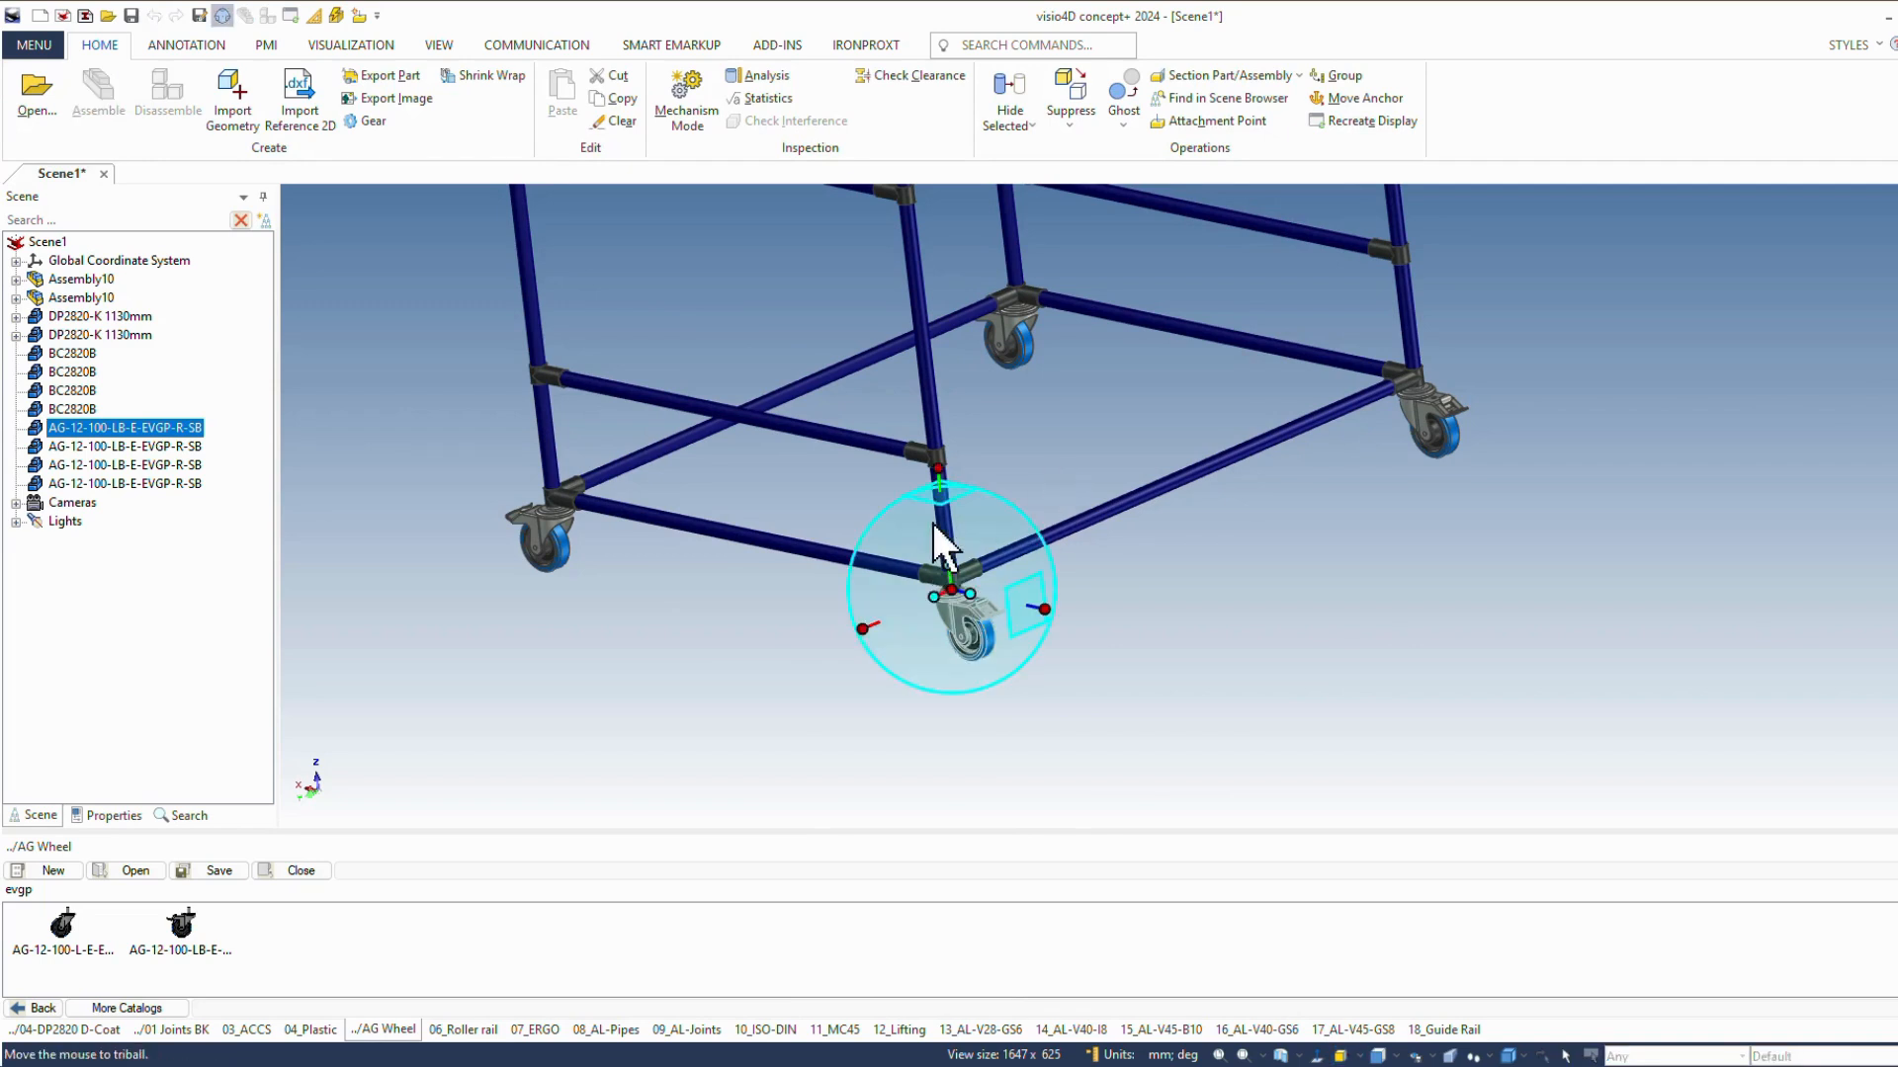
left_click_drag(994, 679, 1016, 676)
left_click(1109, 637)
Step: Rotate the castor wheel at the other corner of the same side frame about its vertical axis to align with the first
key("F7")
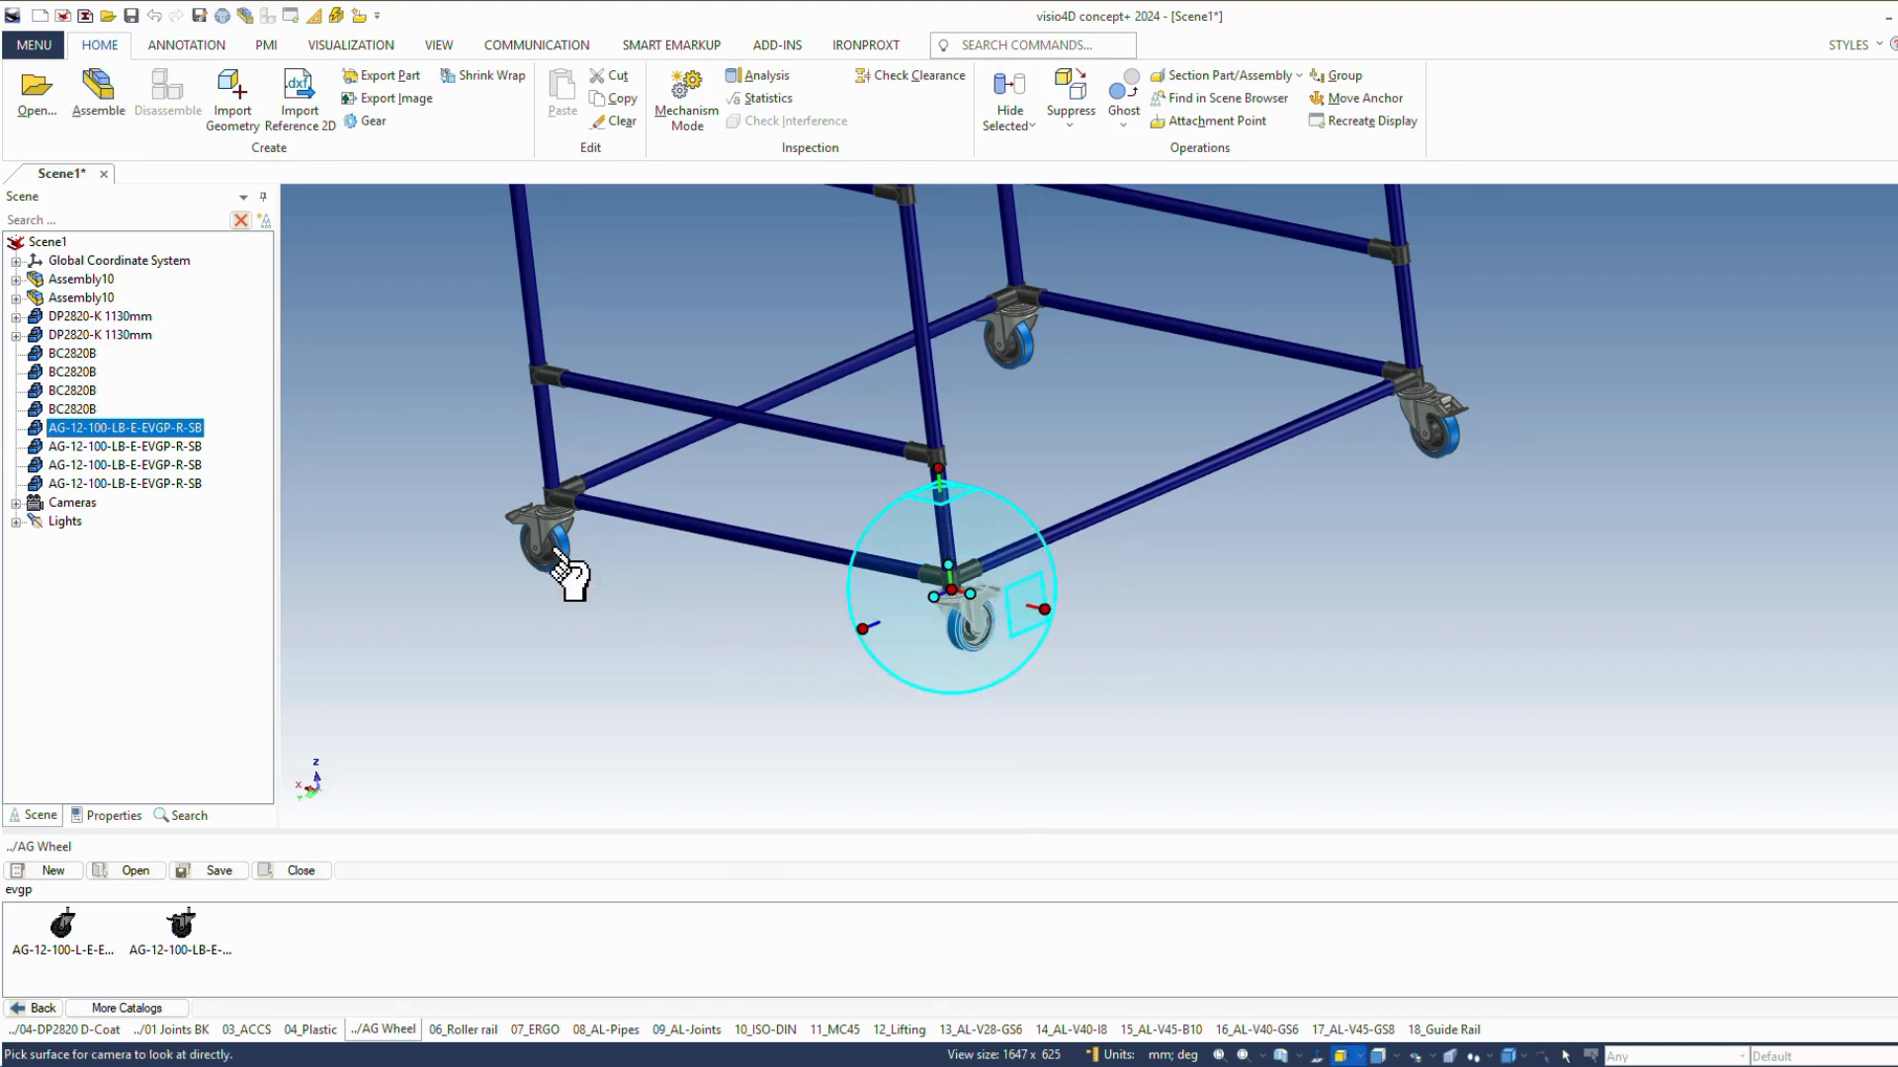
left_click(553, 547)
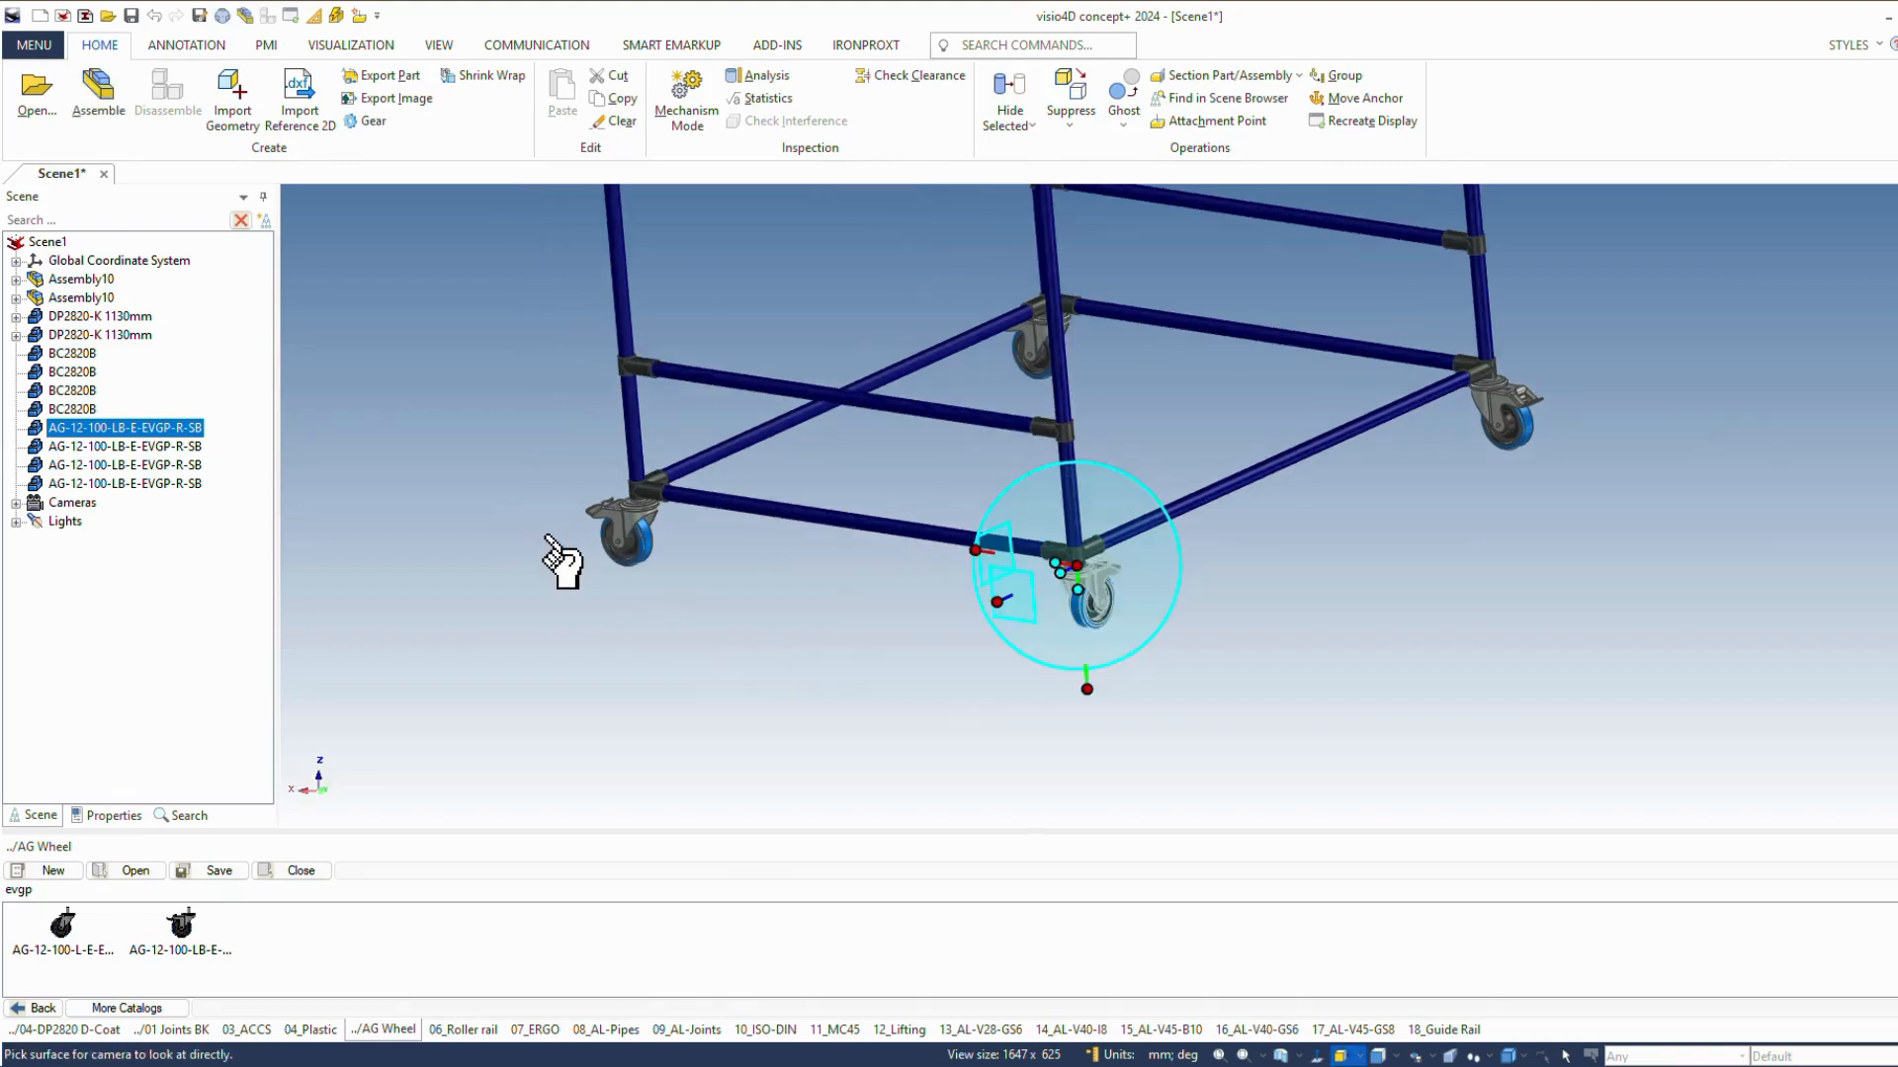
left_click(1196, 550)
left_click(1124, 521)
key("F10")
left_click(1128, 614)
mouse_move(1159, 572)
left_mouse_down()
mouse_move(1140, 563)
mouse_move(1186, 585)
left_mouse_up()
left_click(1250, 614)
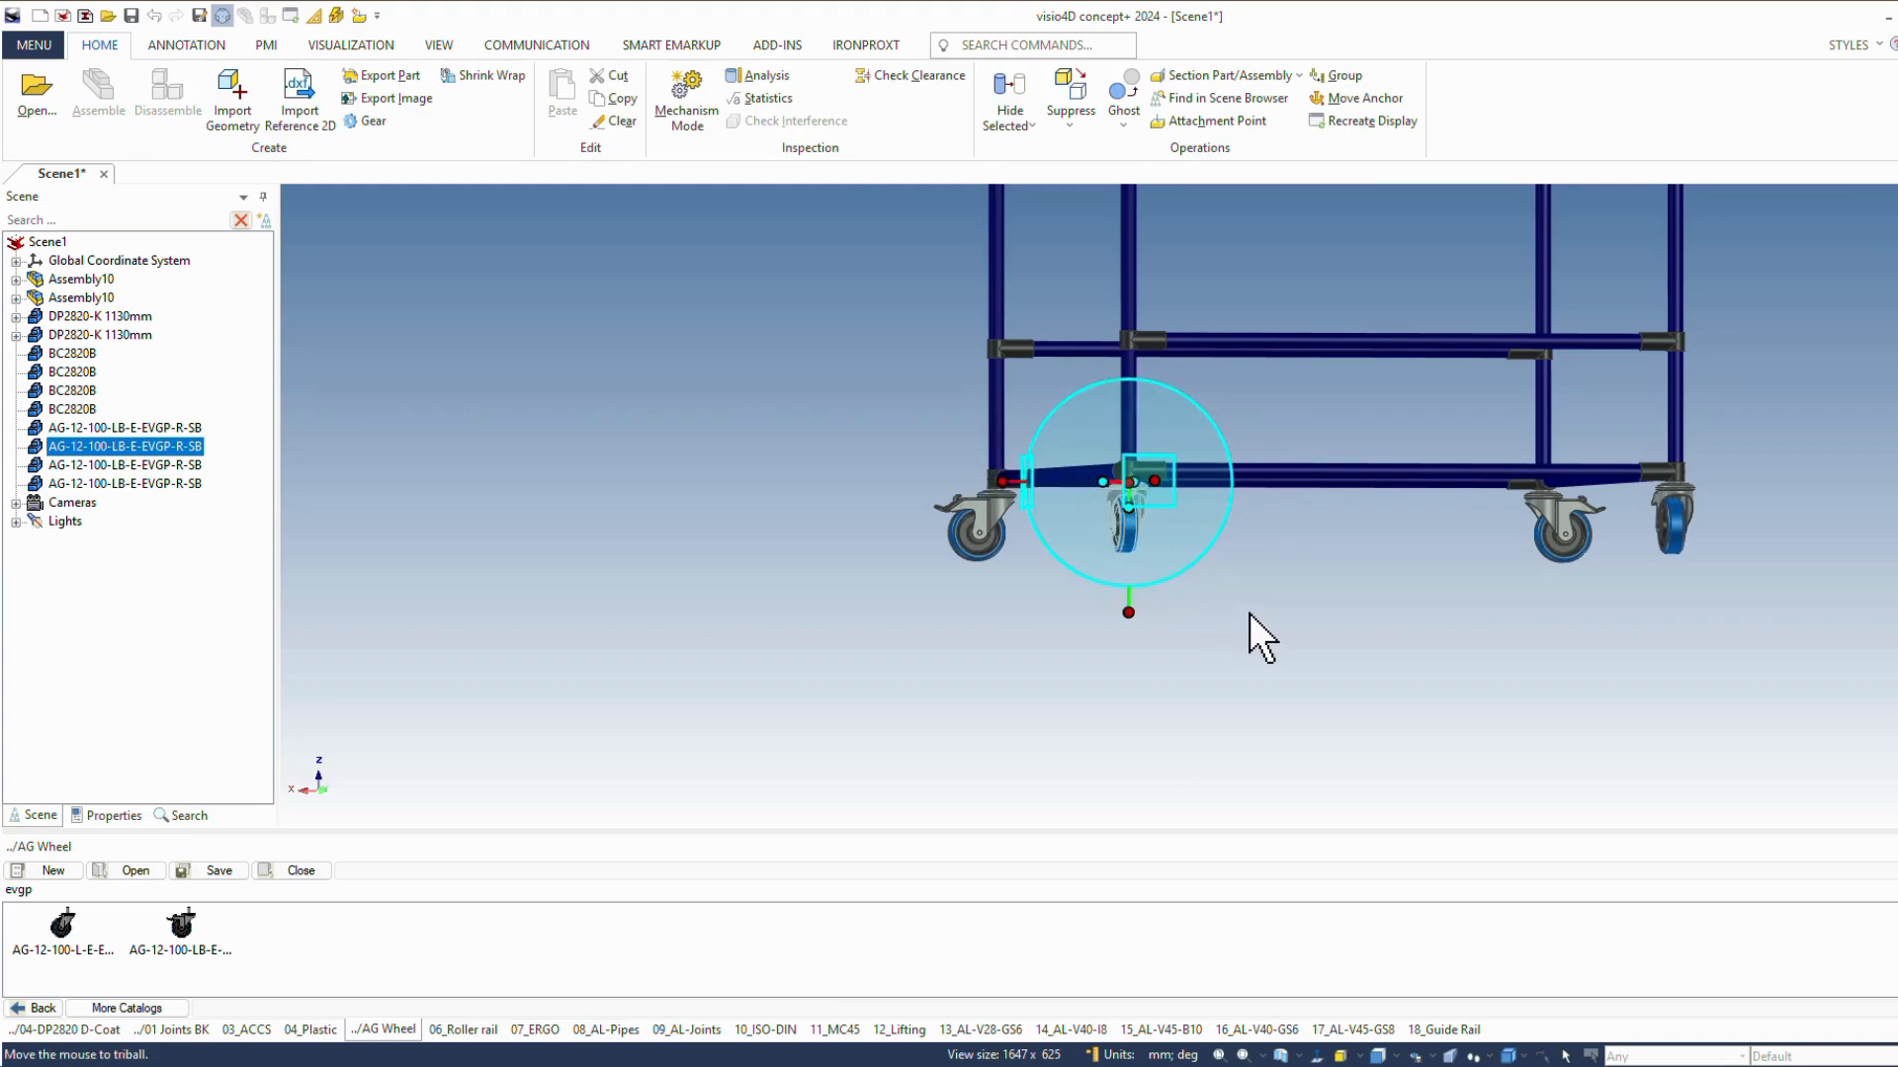
key("F10")
left_click(1248, 614)
Step: Rotate the castor wheel at the near corner of the opposite side frame about its vertical axis so its brake points outward
middle_click_drag(1090, 627, 1584, 604)
left_click(1580, 562)
key("F10")
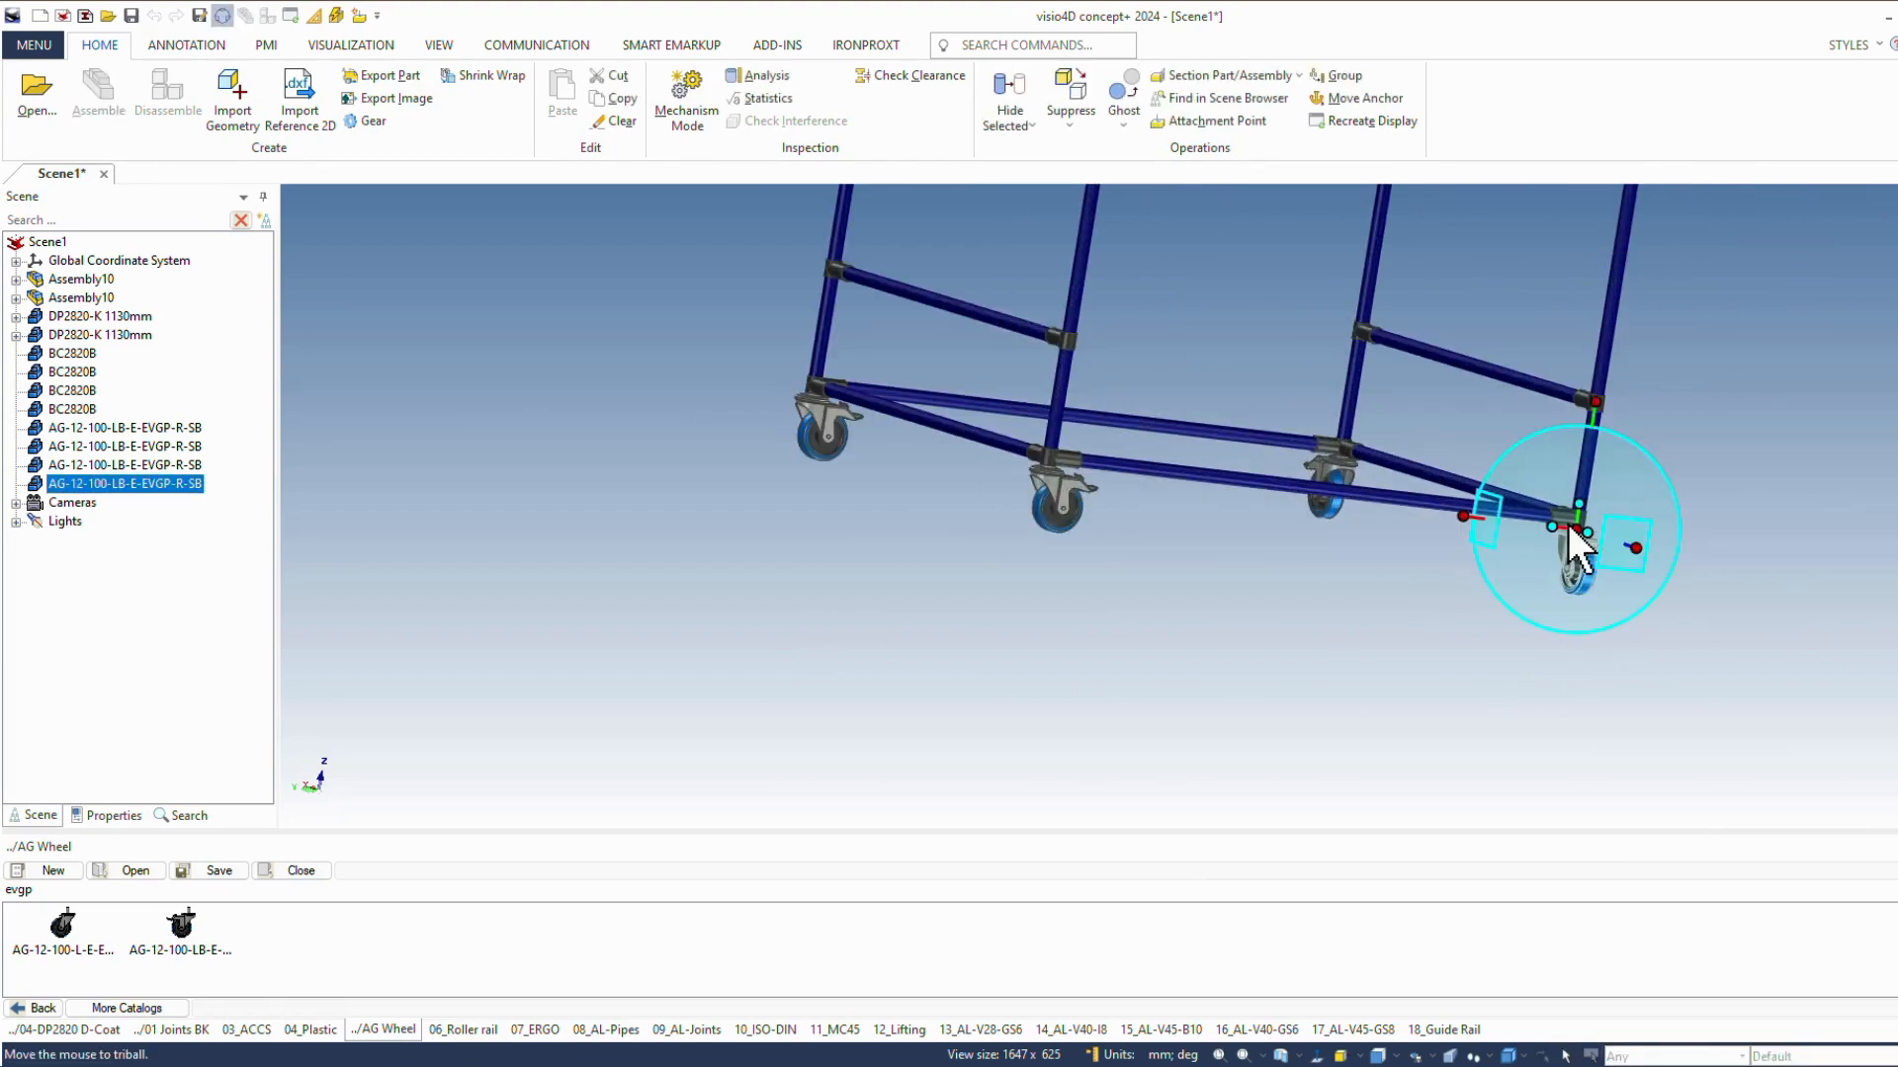
left_click_drag(1606, 625, 1676, 644)
left_click(1669, 638)
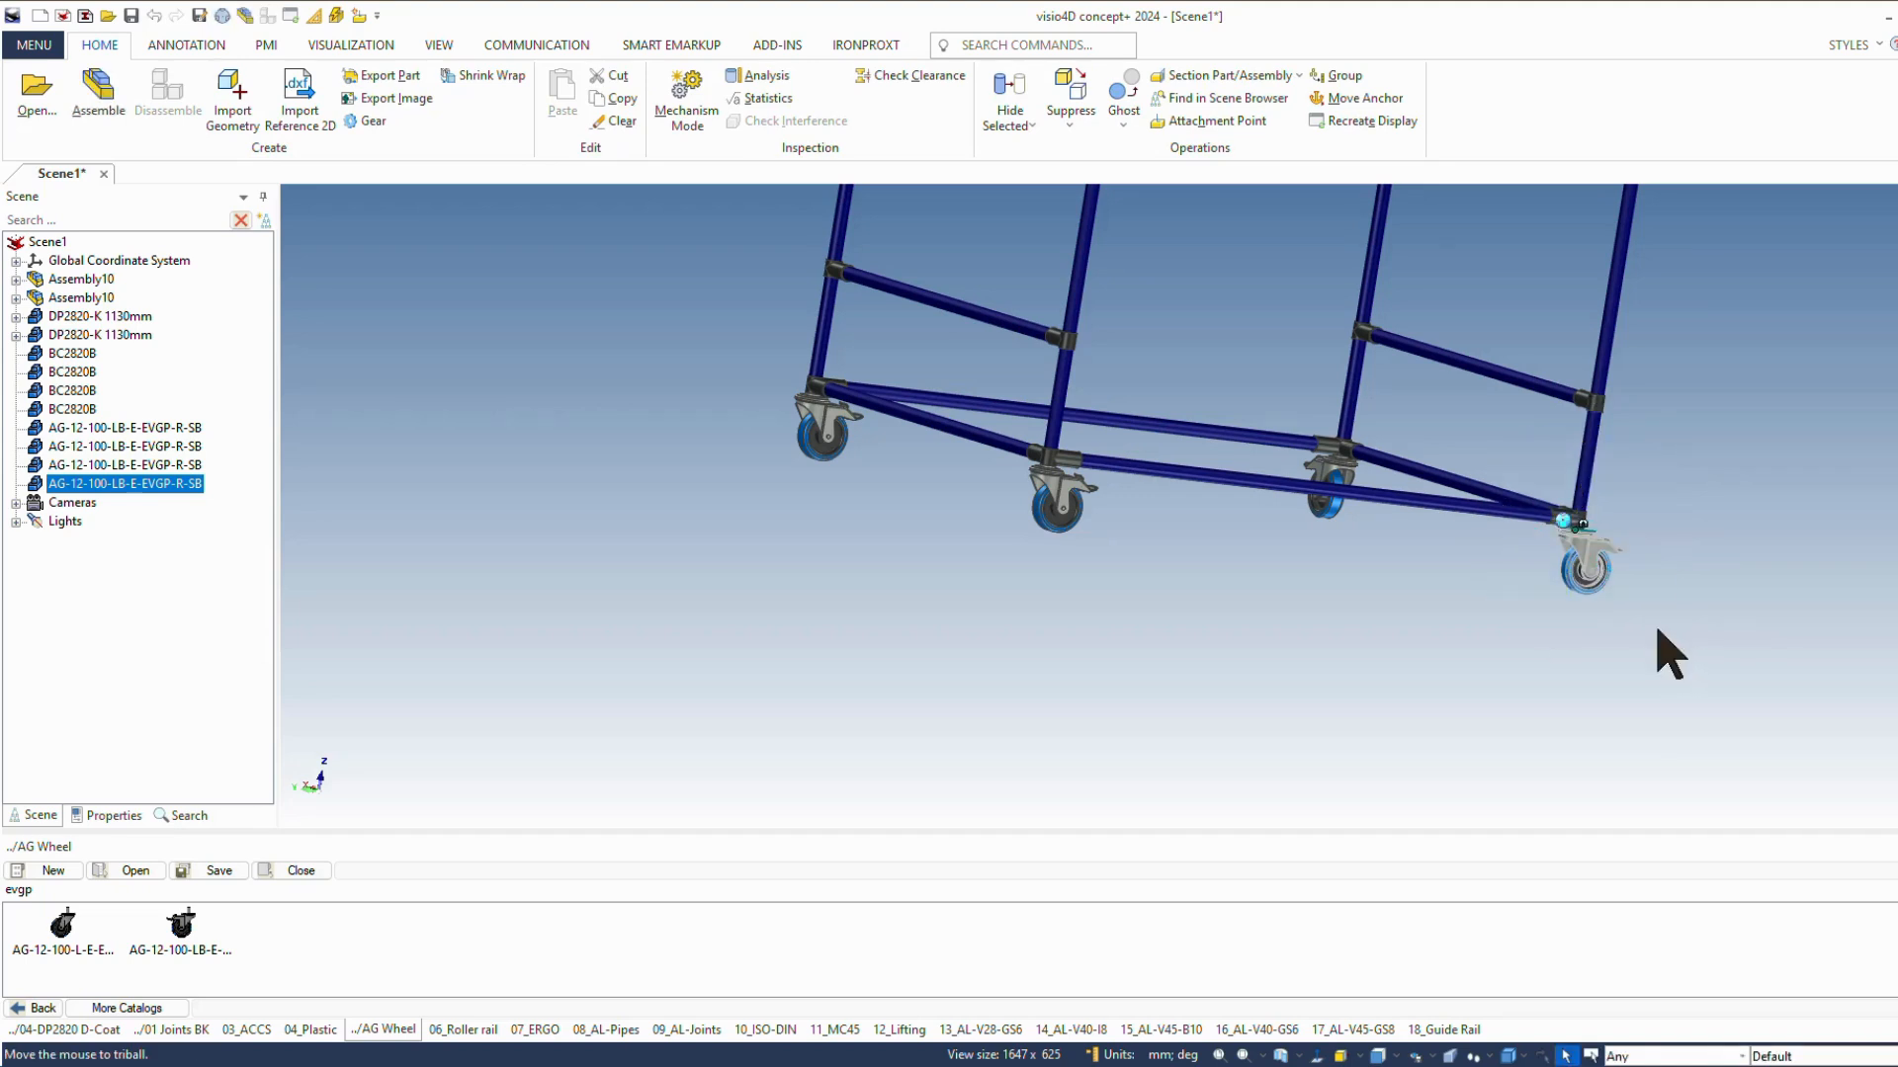
Step: Rotate the remaining rear castor wheel about its vertical axis to align with the other three
left_click(1330, 460)
key("F10")
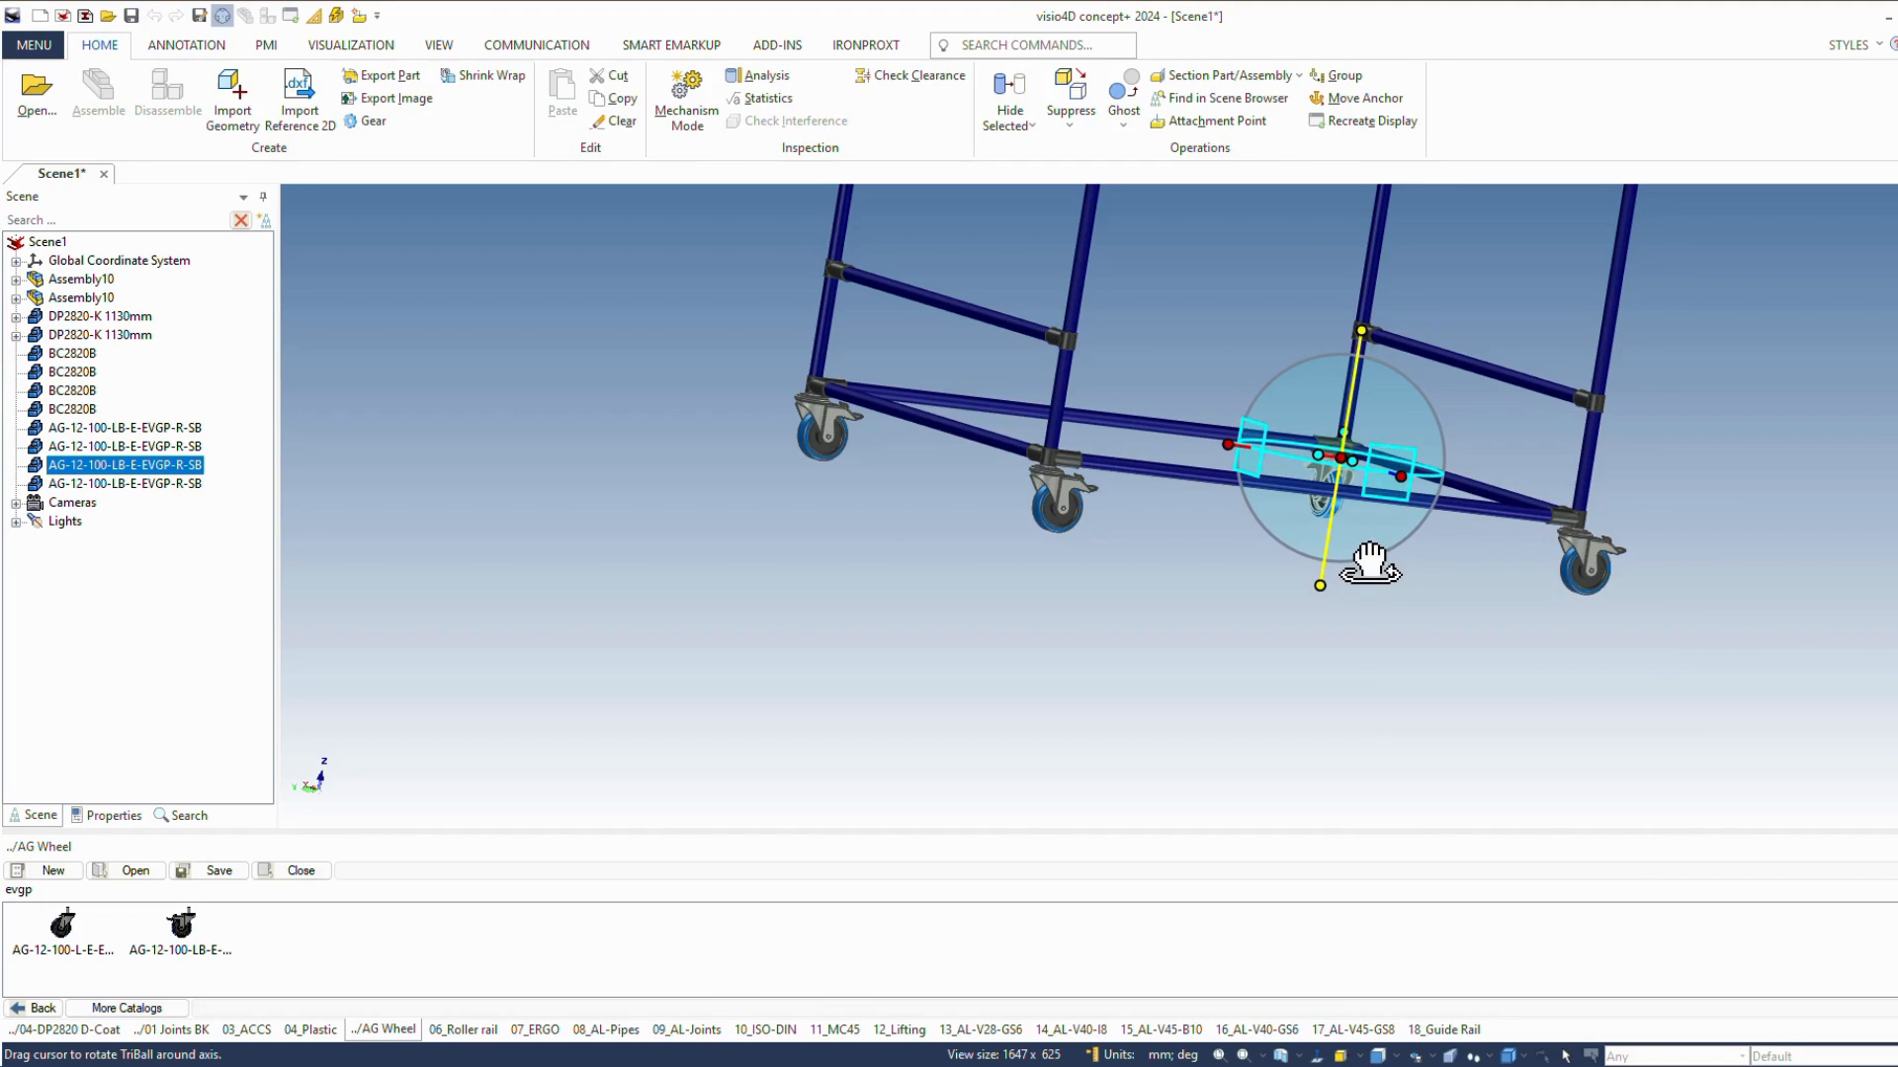
left_click(1436, 589)
middle_click_drag(1238, 607, 1609, 478)
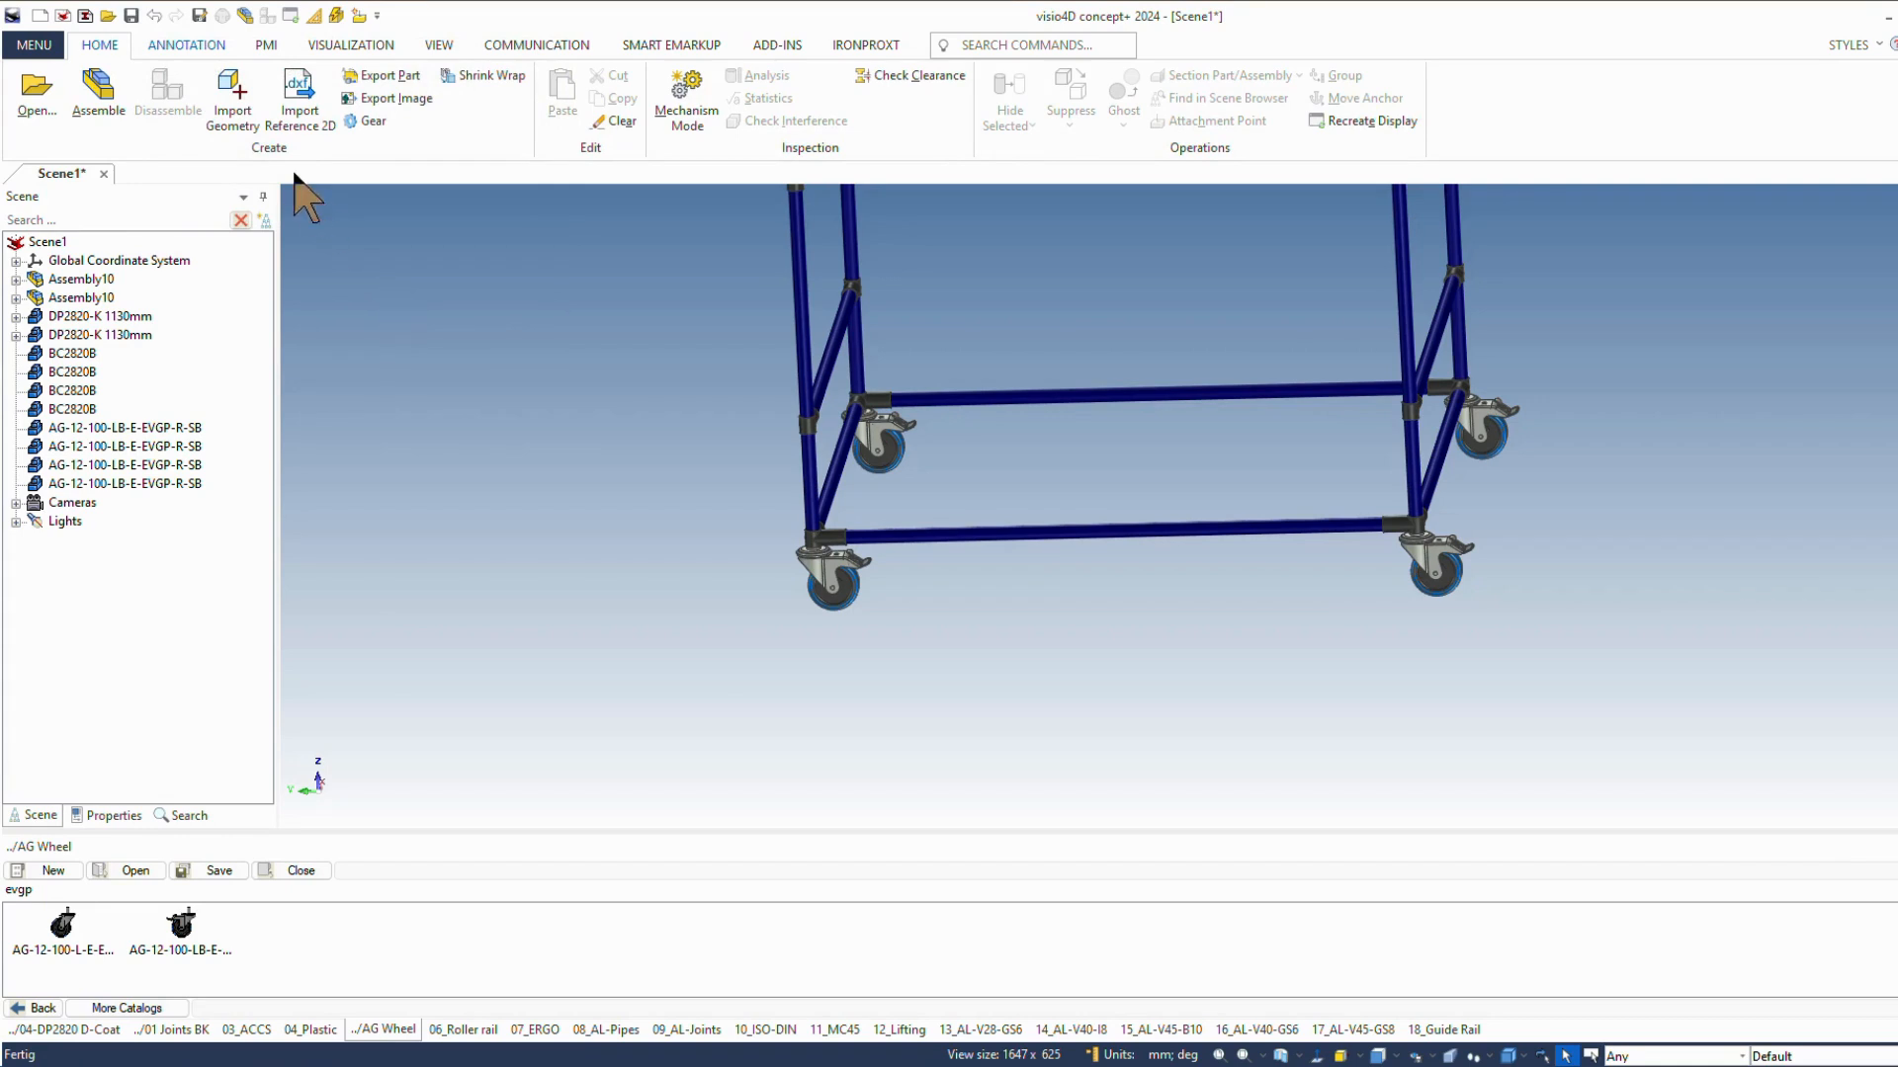
Step: Save the scene as Muster Durchlaufregal in the Schulung BeeVisio_2024 folder
left_click(131, 15)
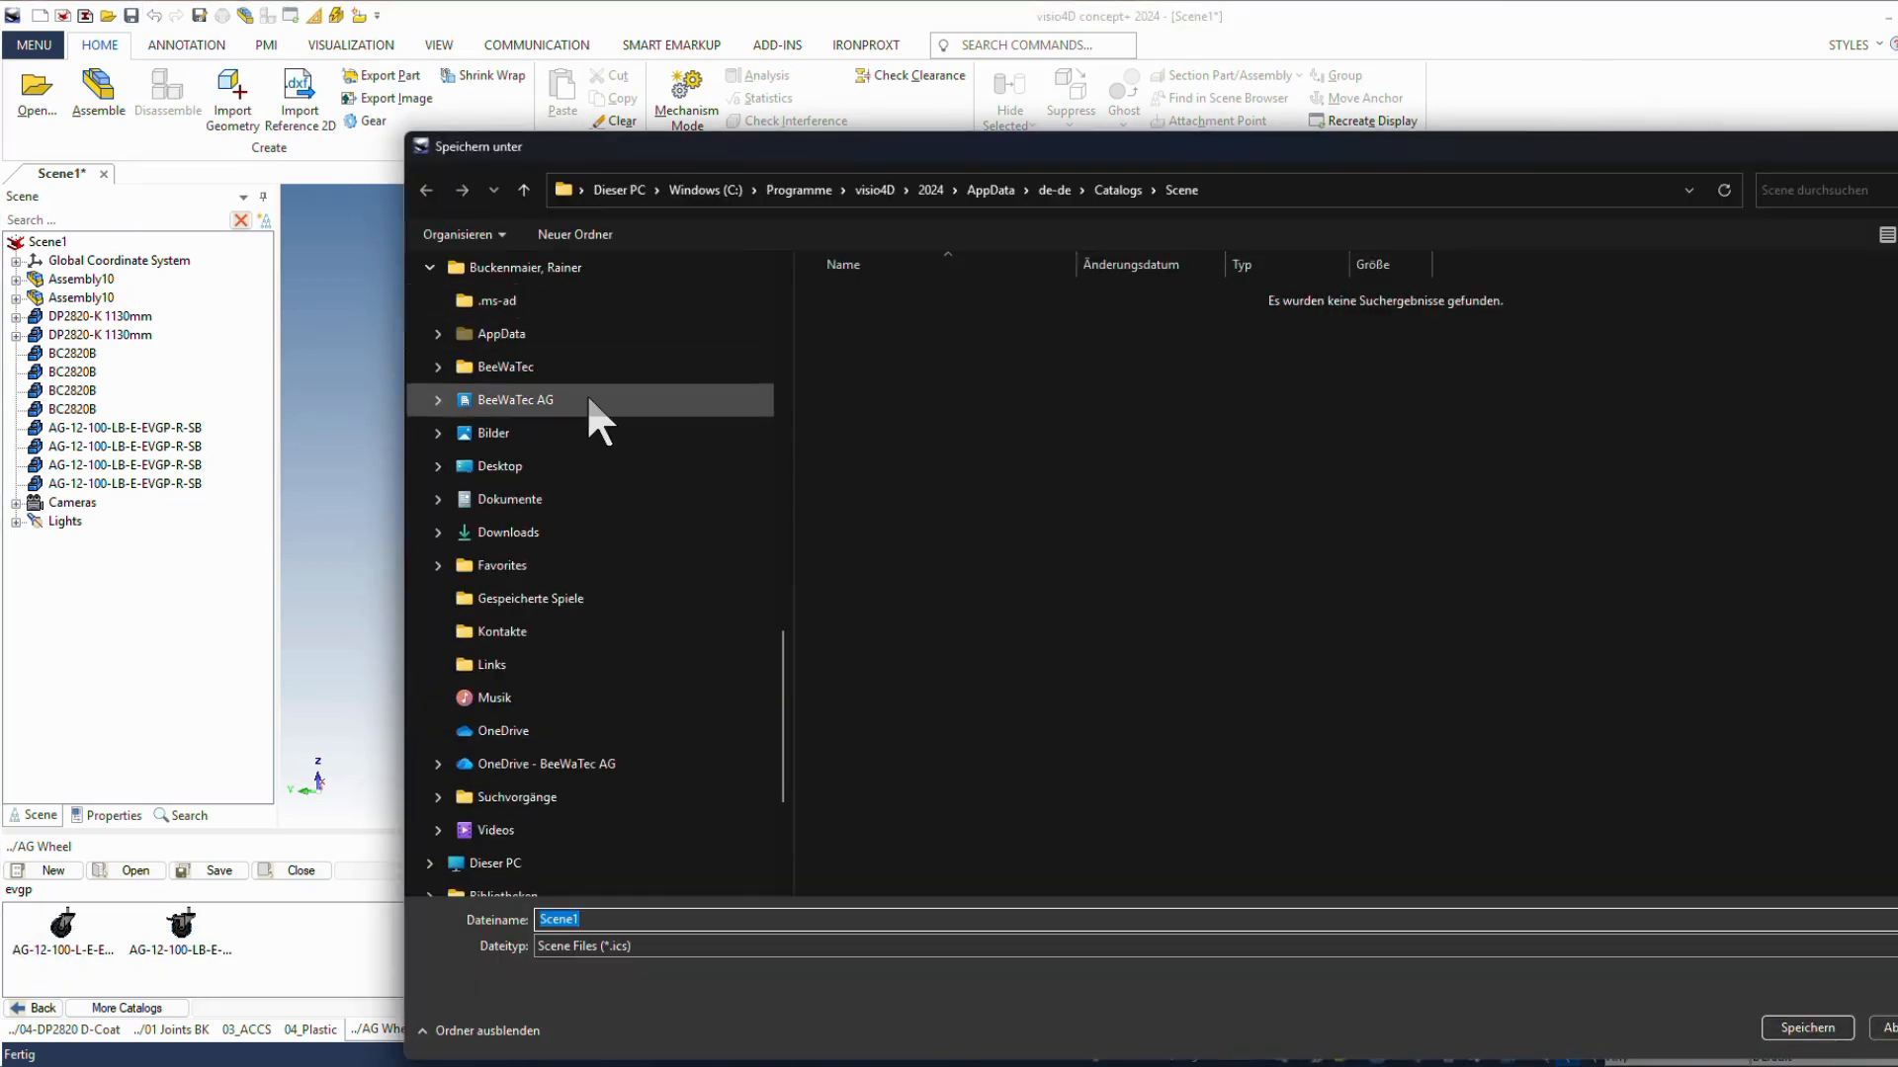
scroll(633, 722, "down", 3)
left_click(581, 700)
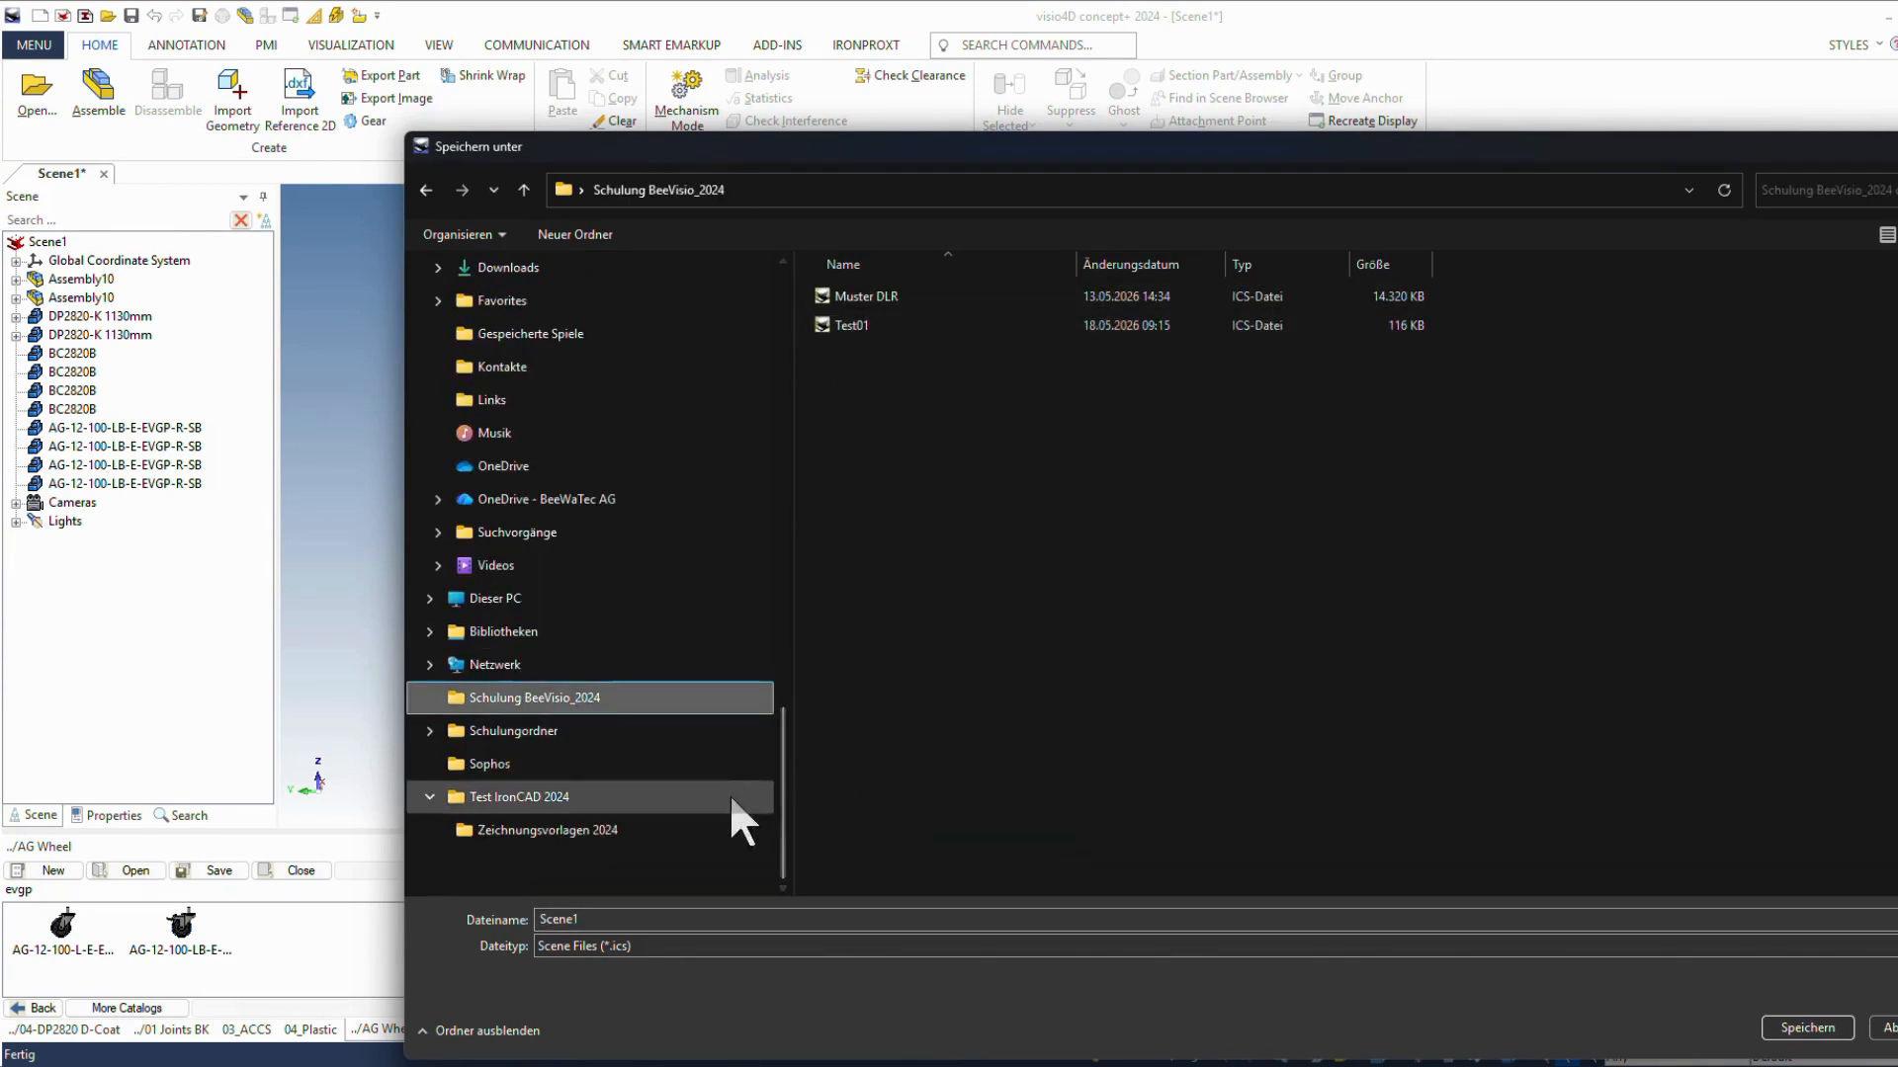
left_click(626, 919)
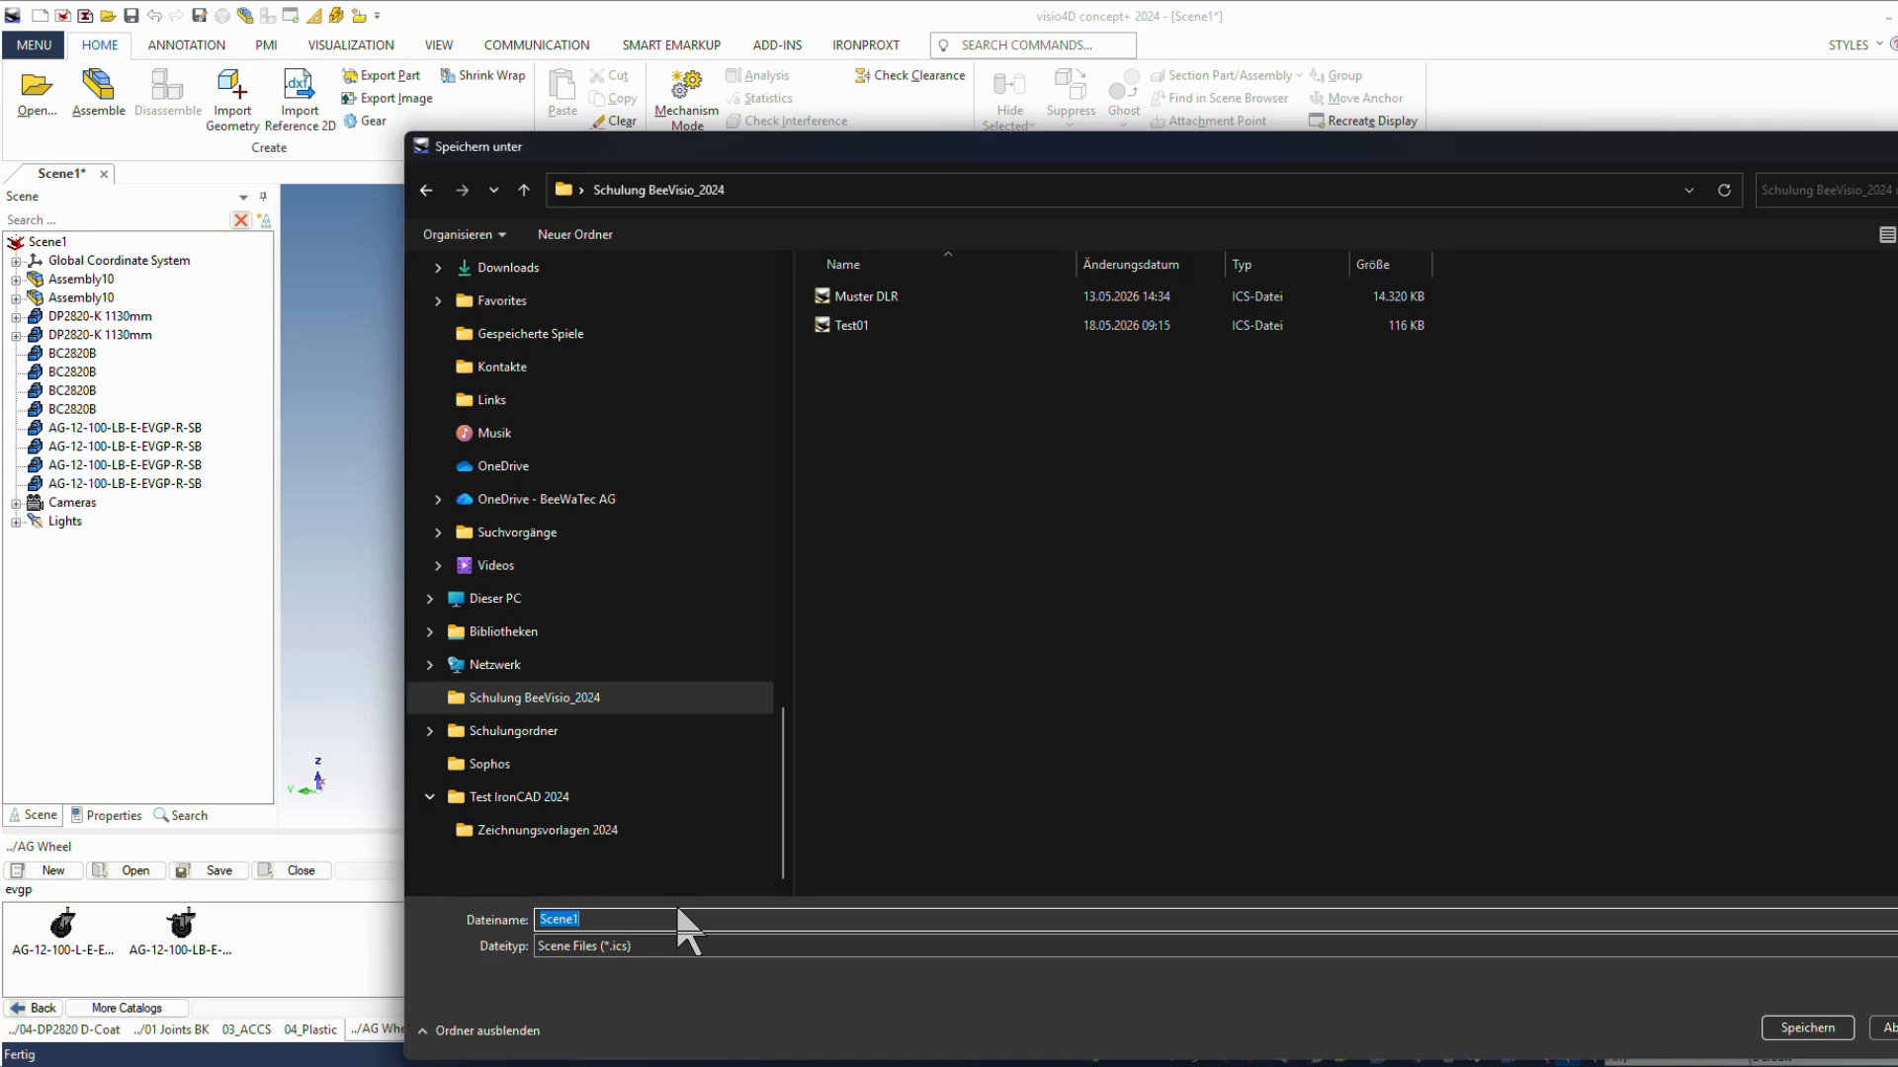
type("Muster")
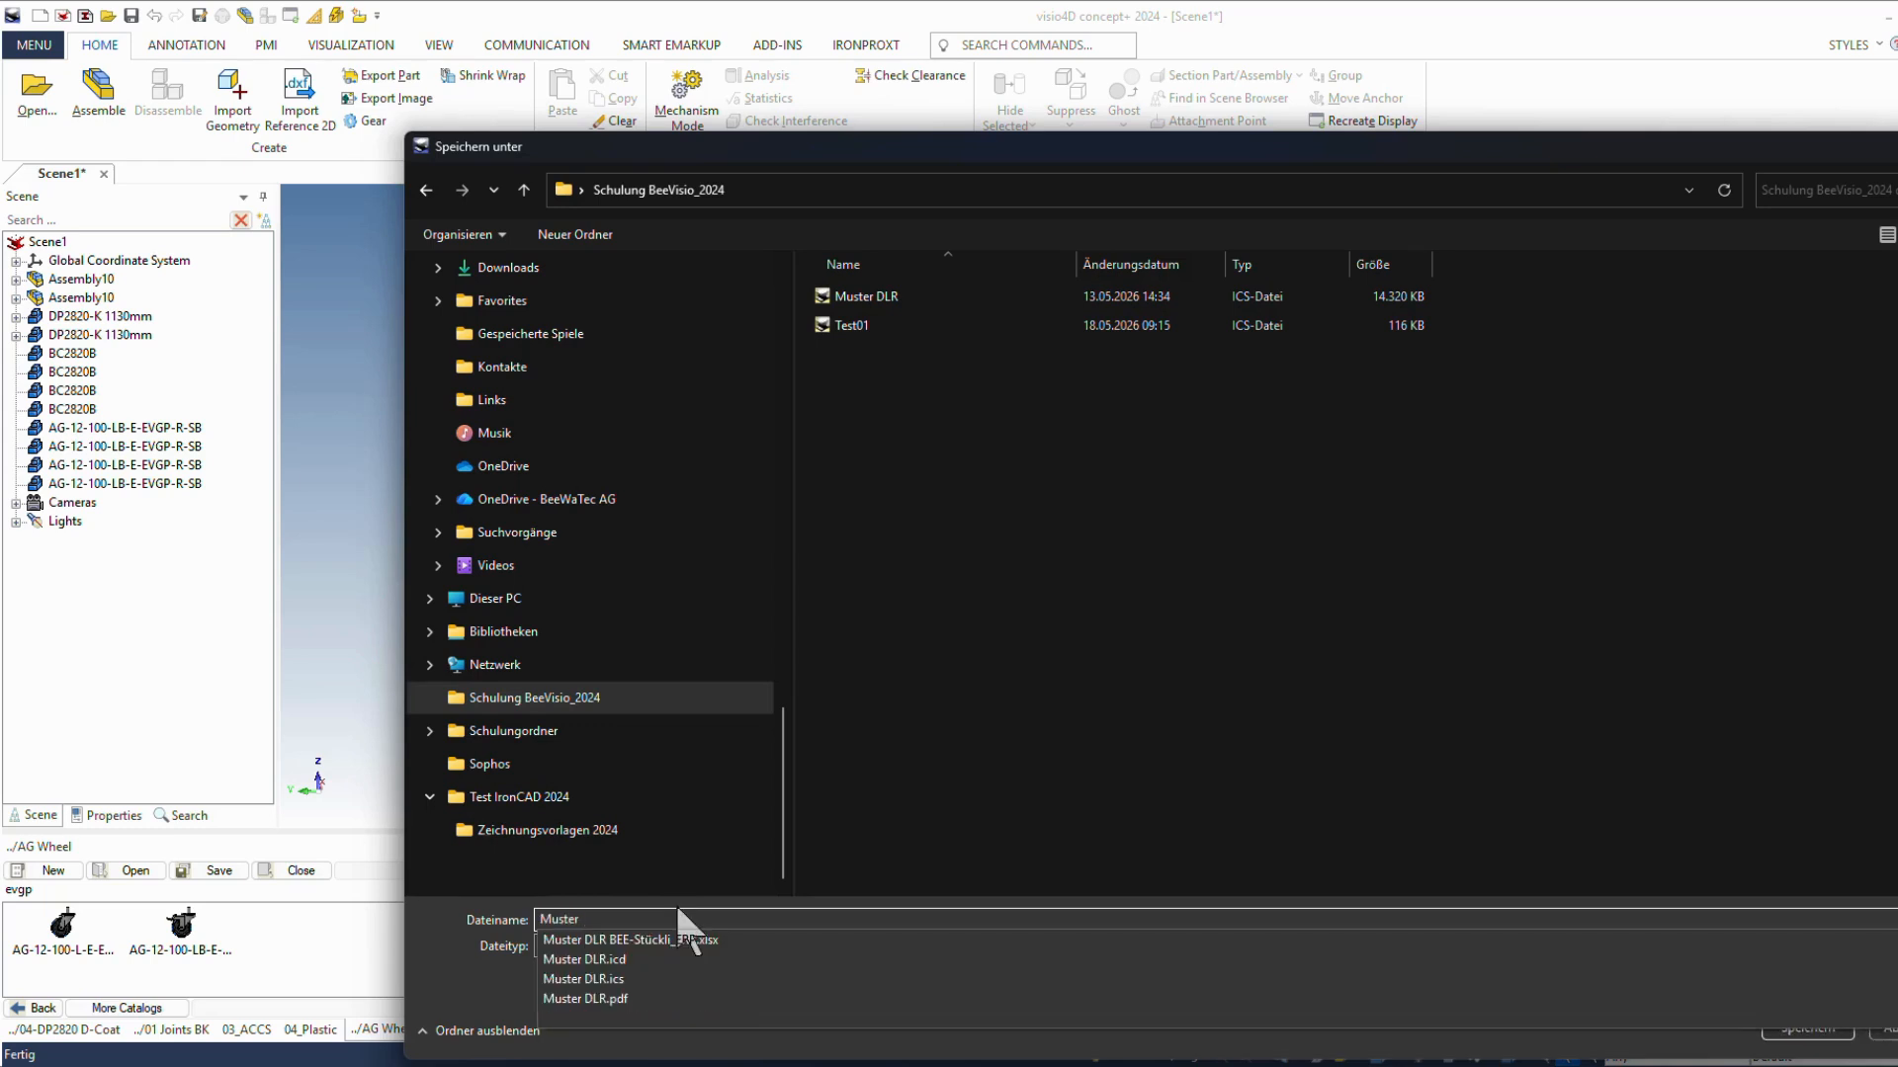
type(" Durchl")
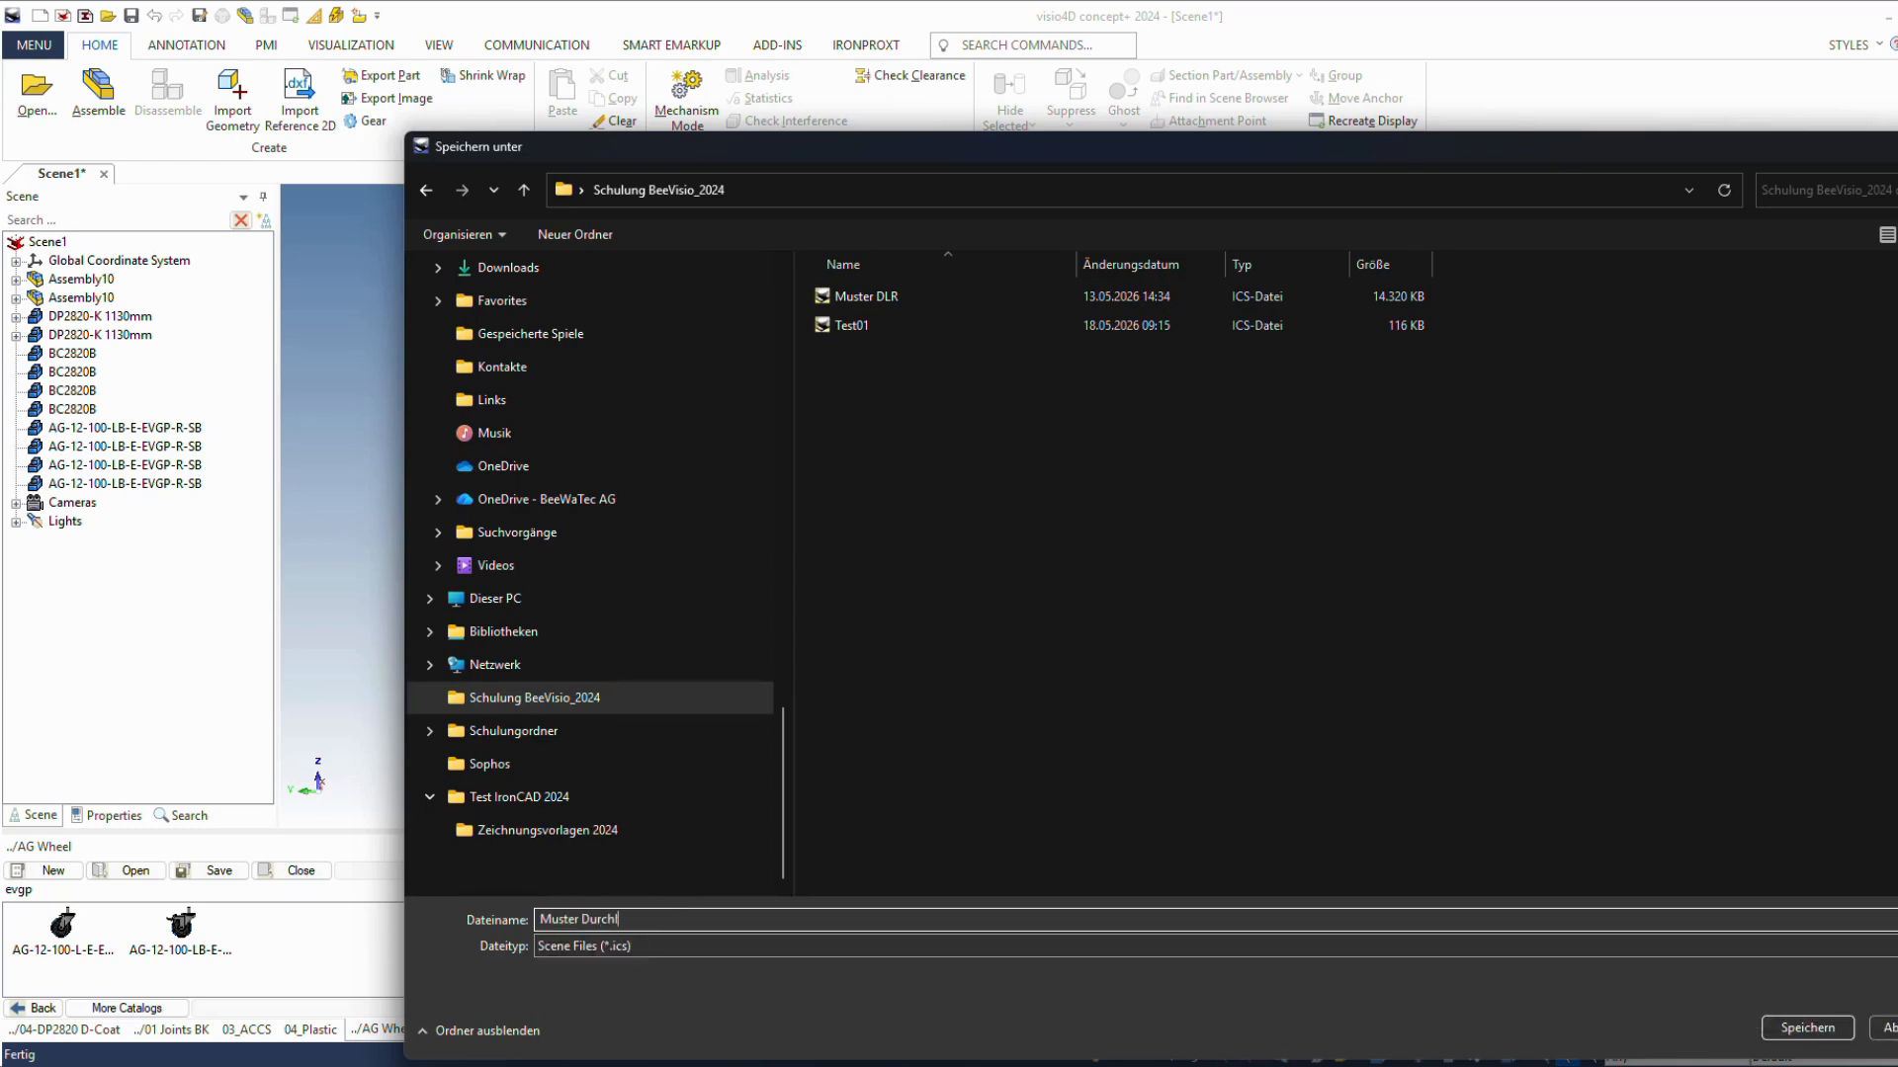
type("aufregal")
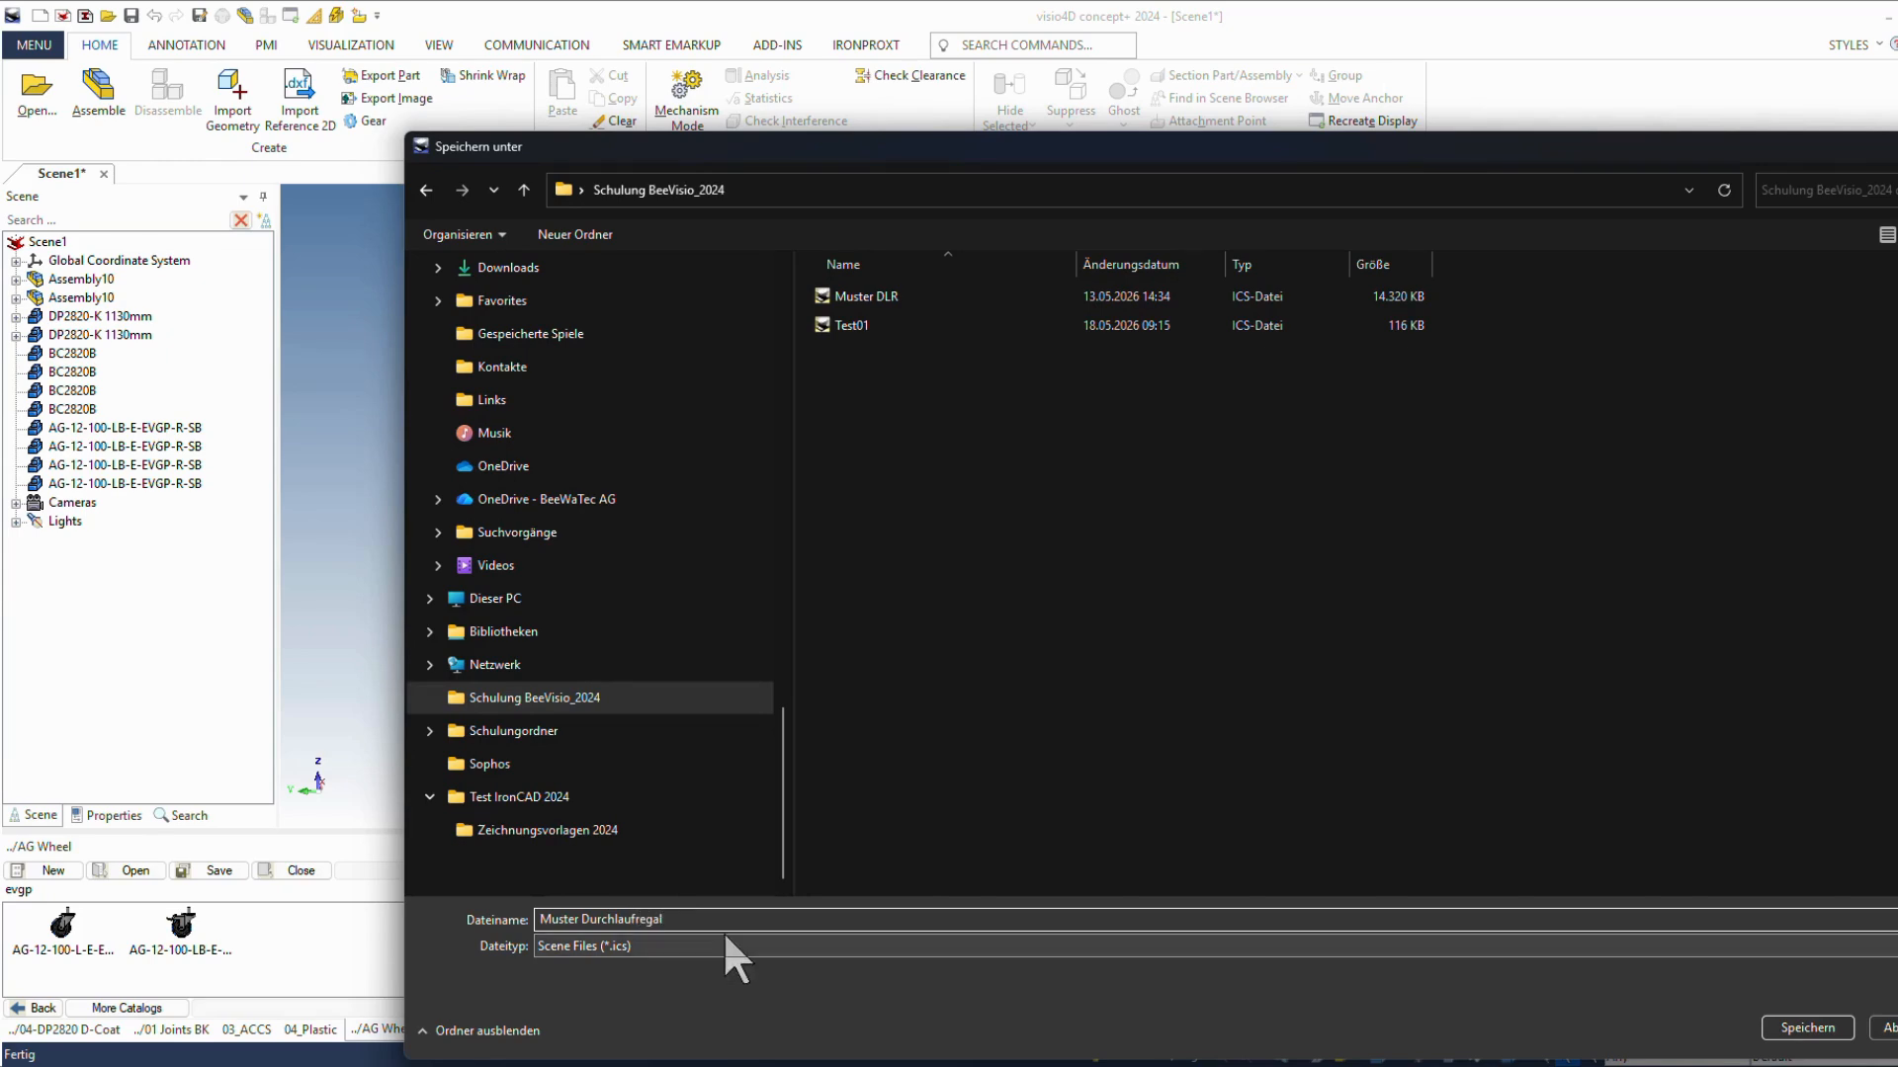
left_click(1807, 1028)
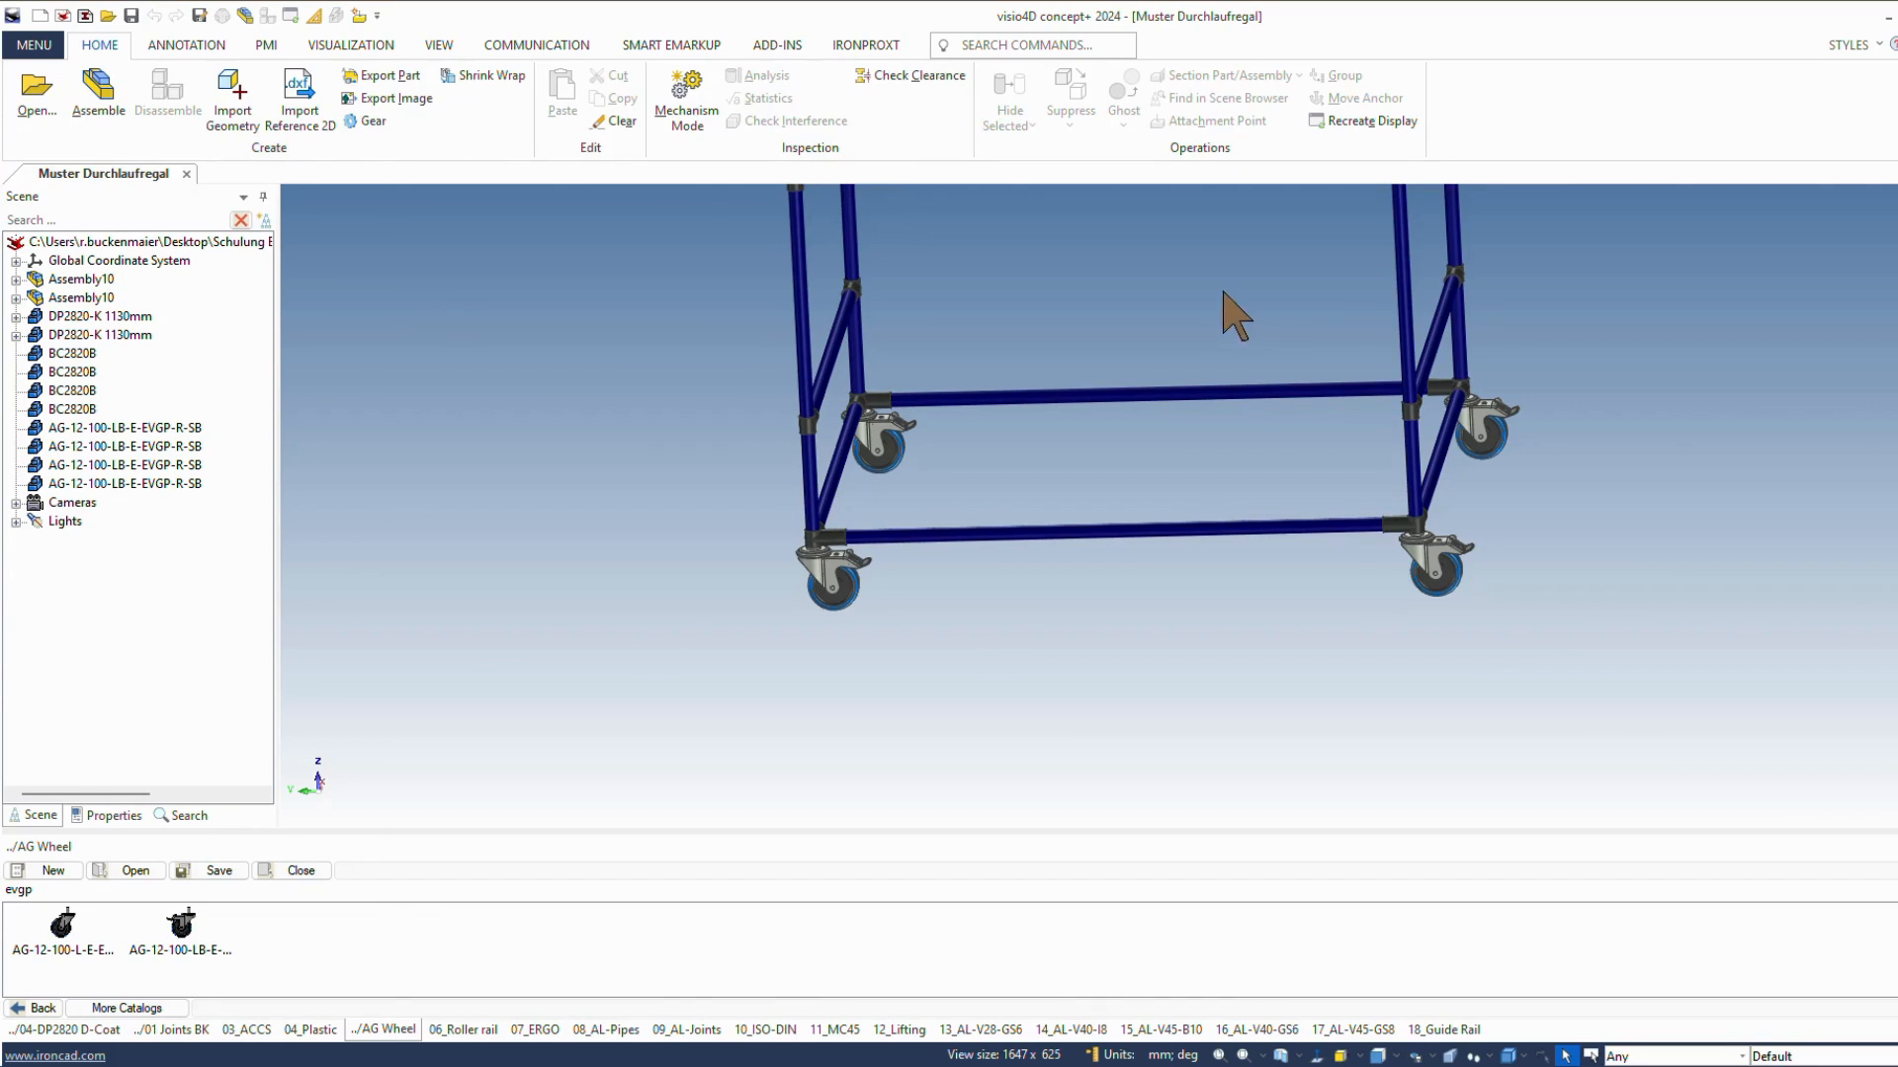
Step: Try a 15-minute file save reminder interval in the general options and set it back to 10 minutes
middle_click_drag(1233, 314, 1195, 435)
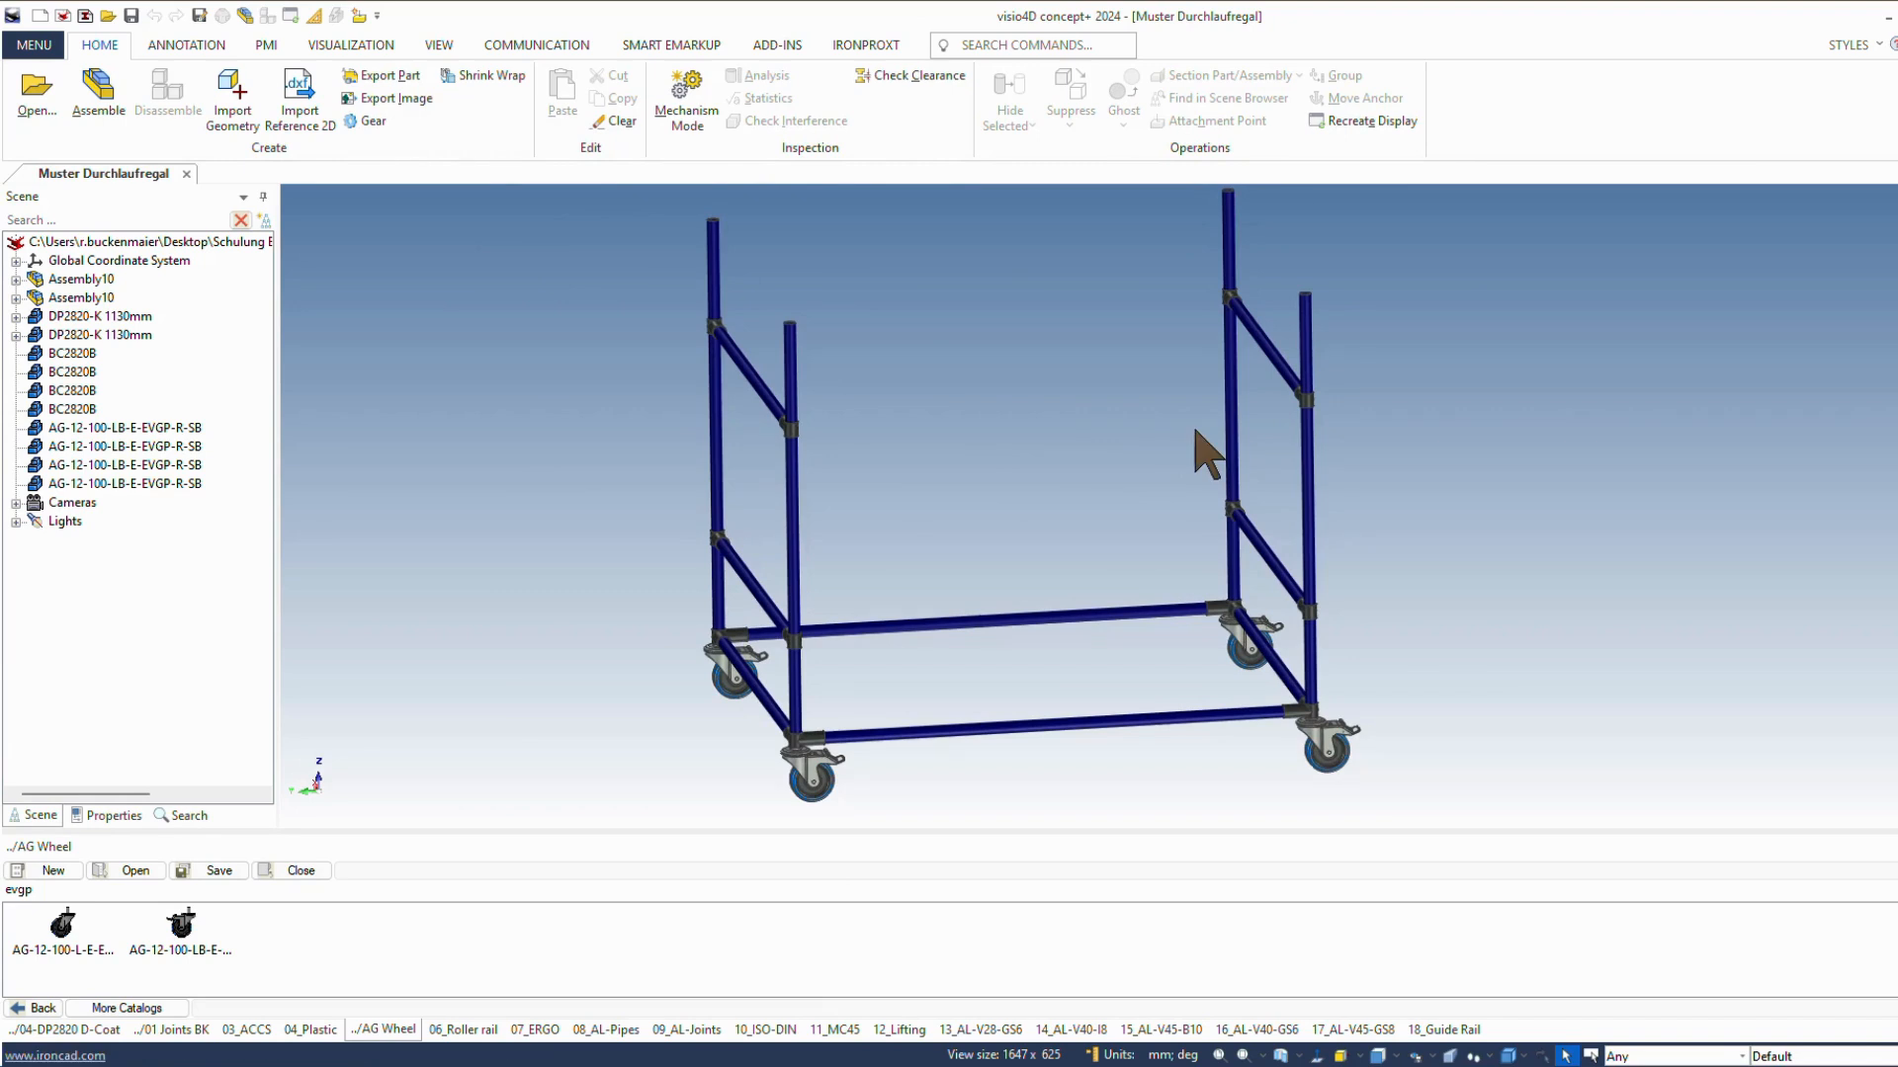
left_click(38, 49)
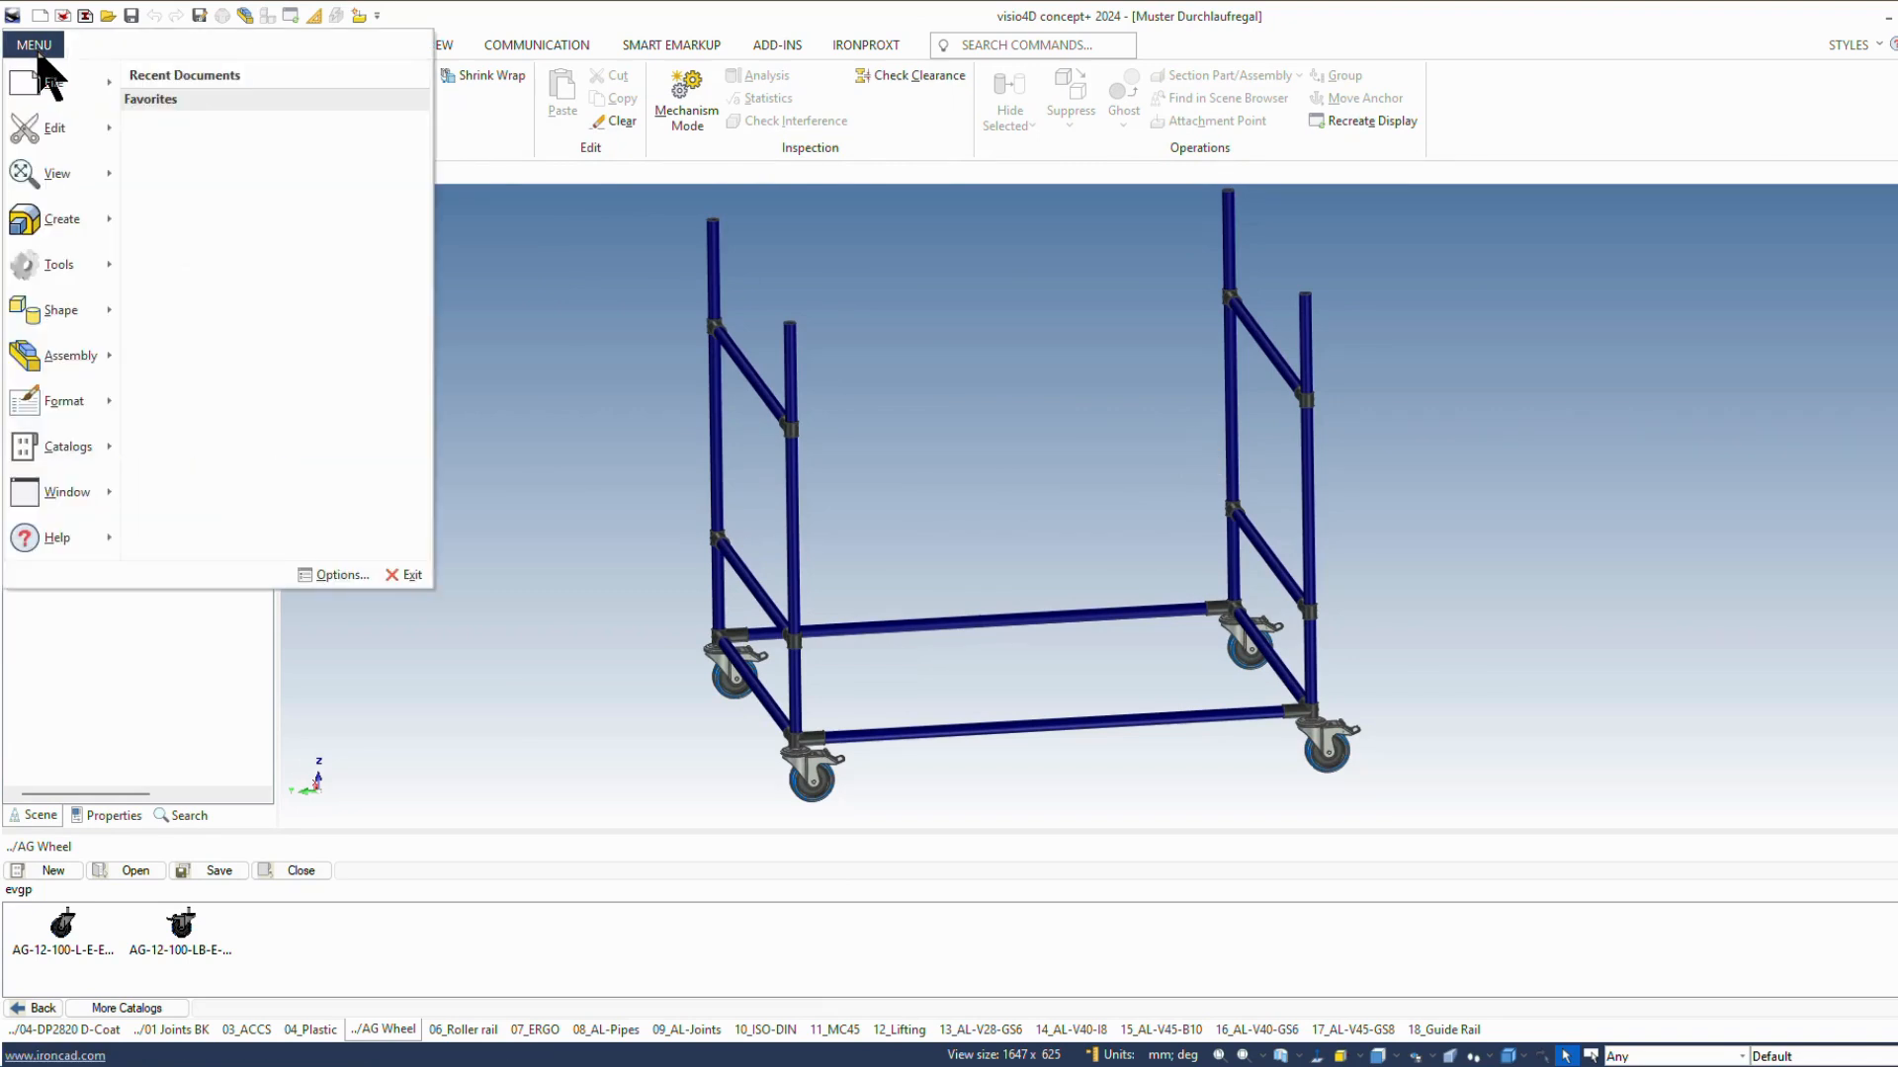
left_click(327, 578)
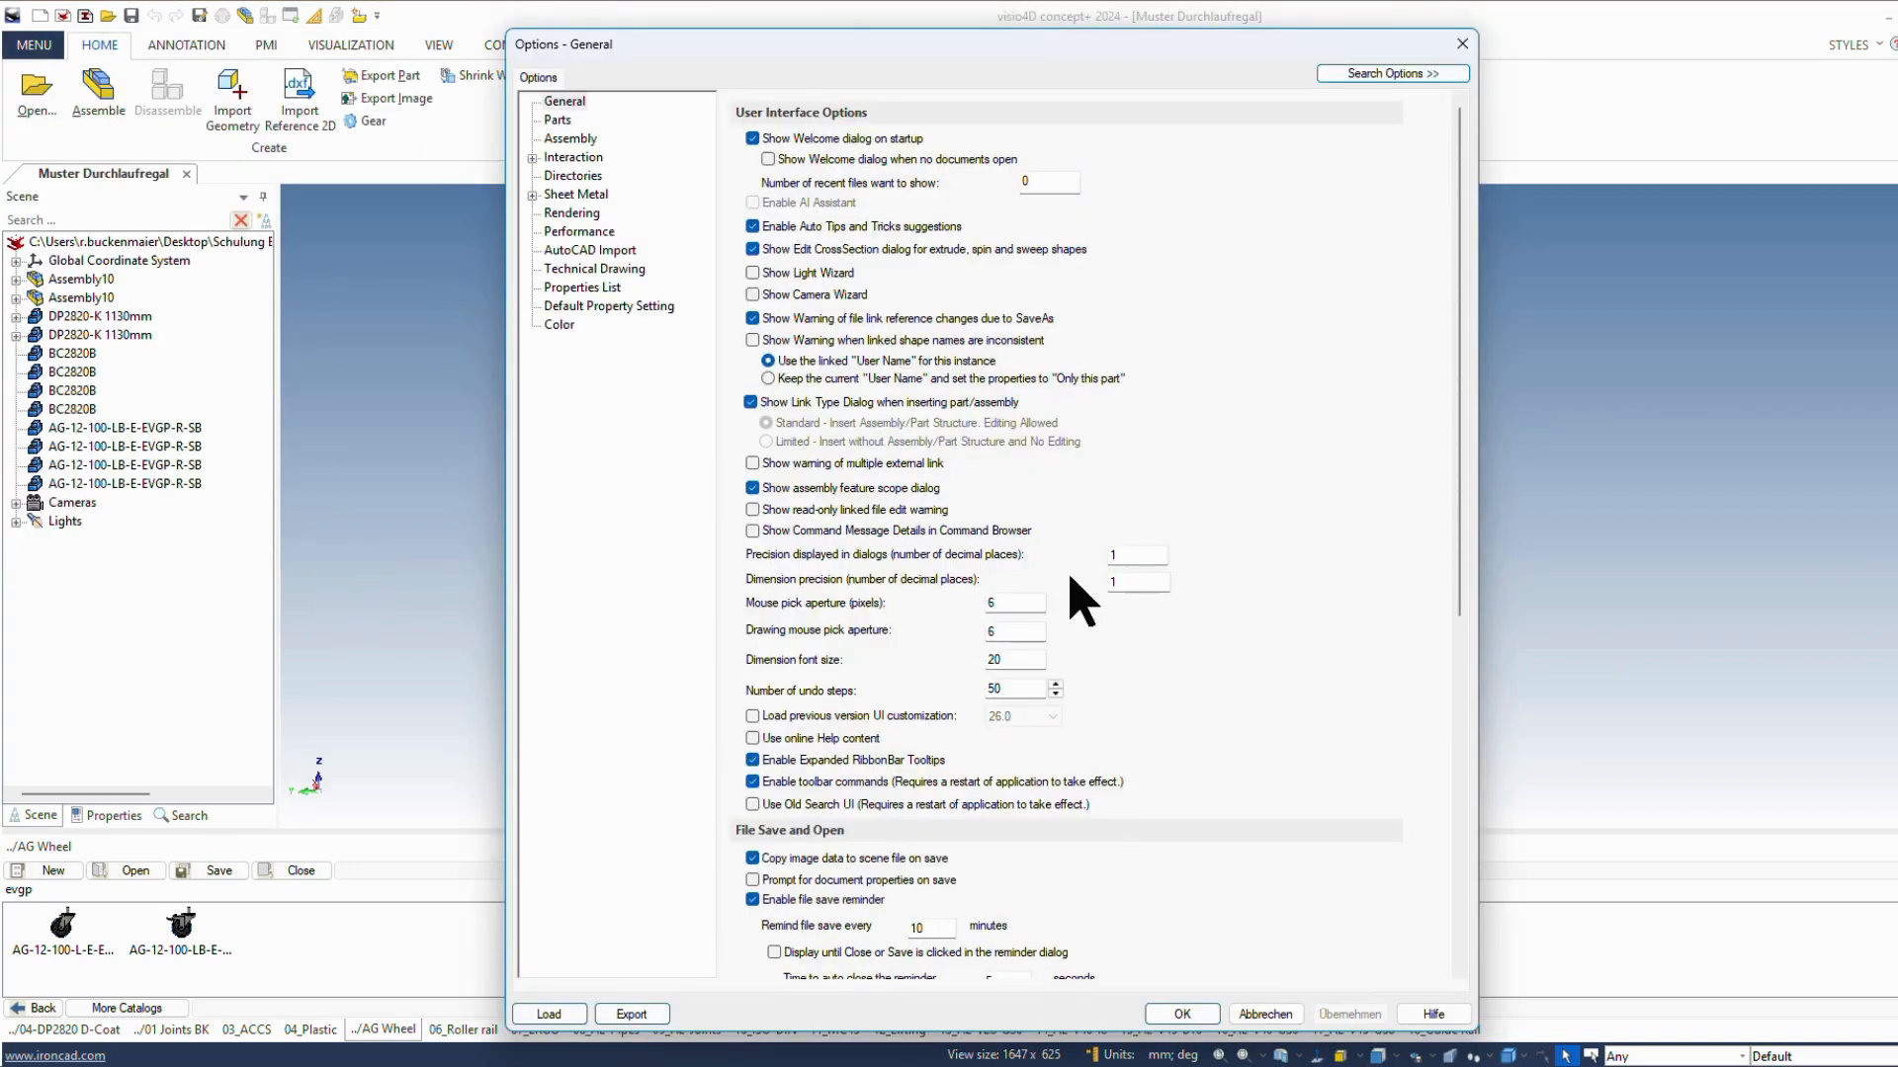
scroll(1223, 608, "down", 2)
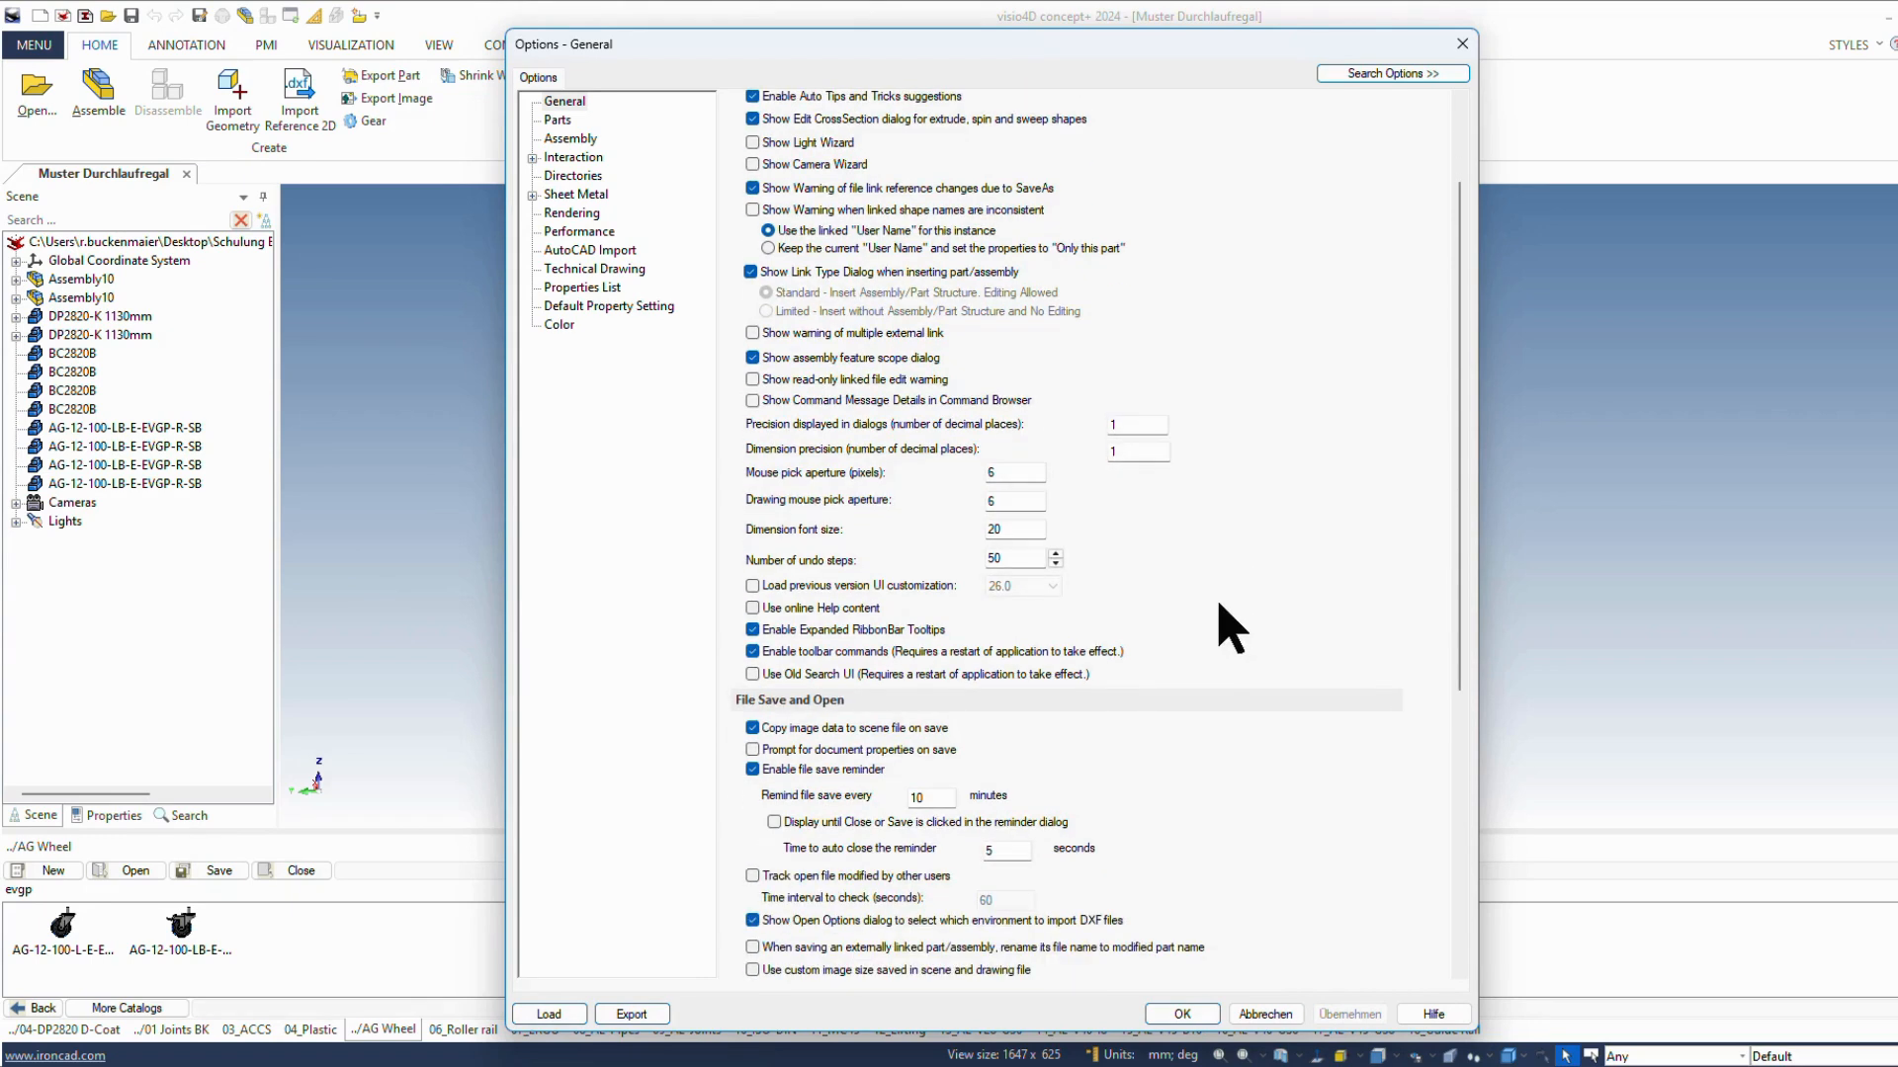
double_click(917, 798)
type("15")
double_click(919, 798)
type("10")
left_click(1184, 1015)
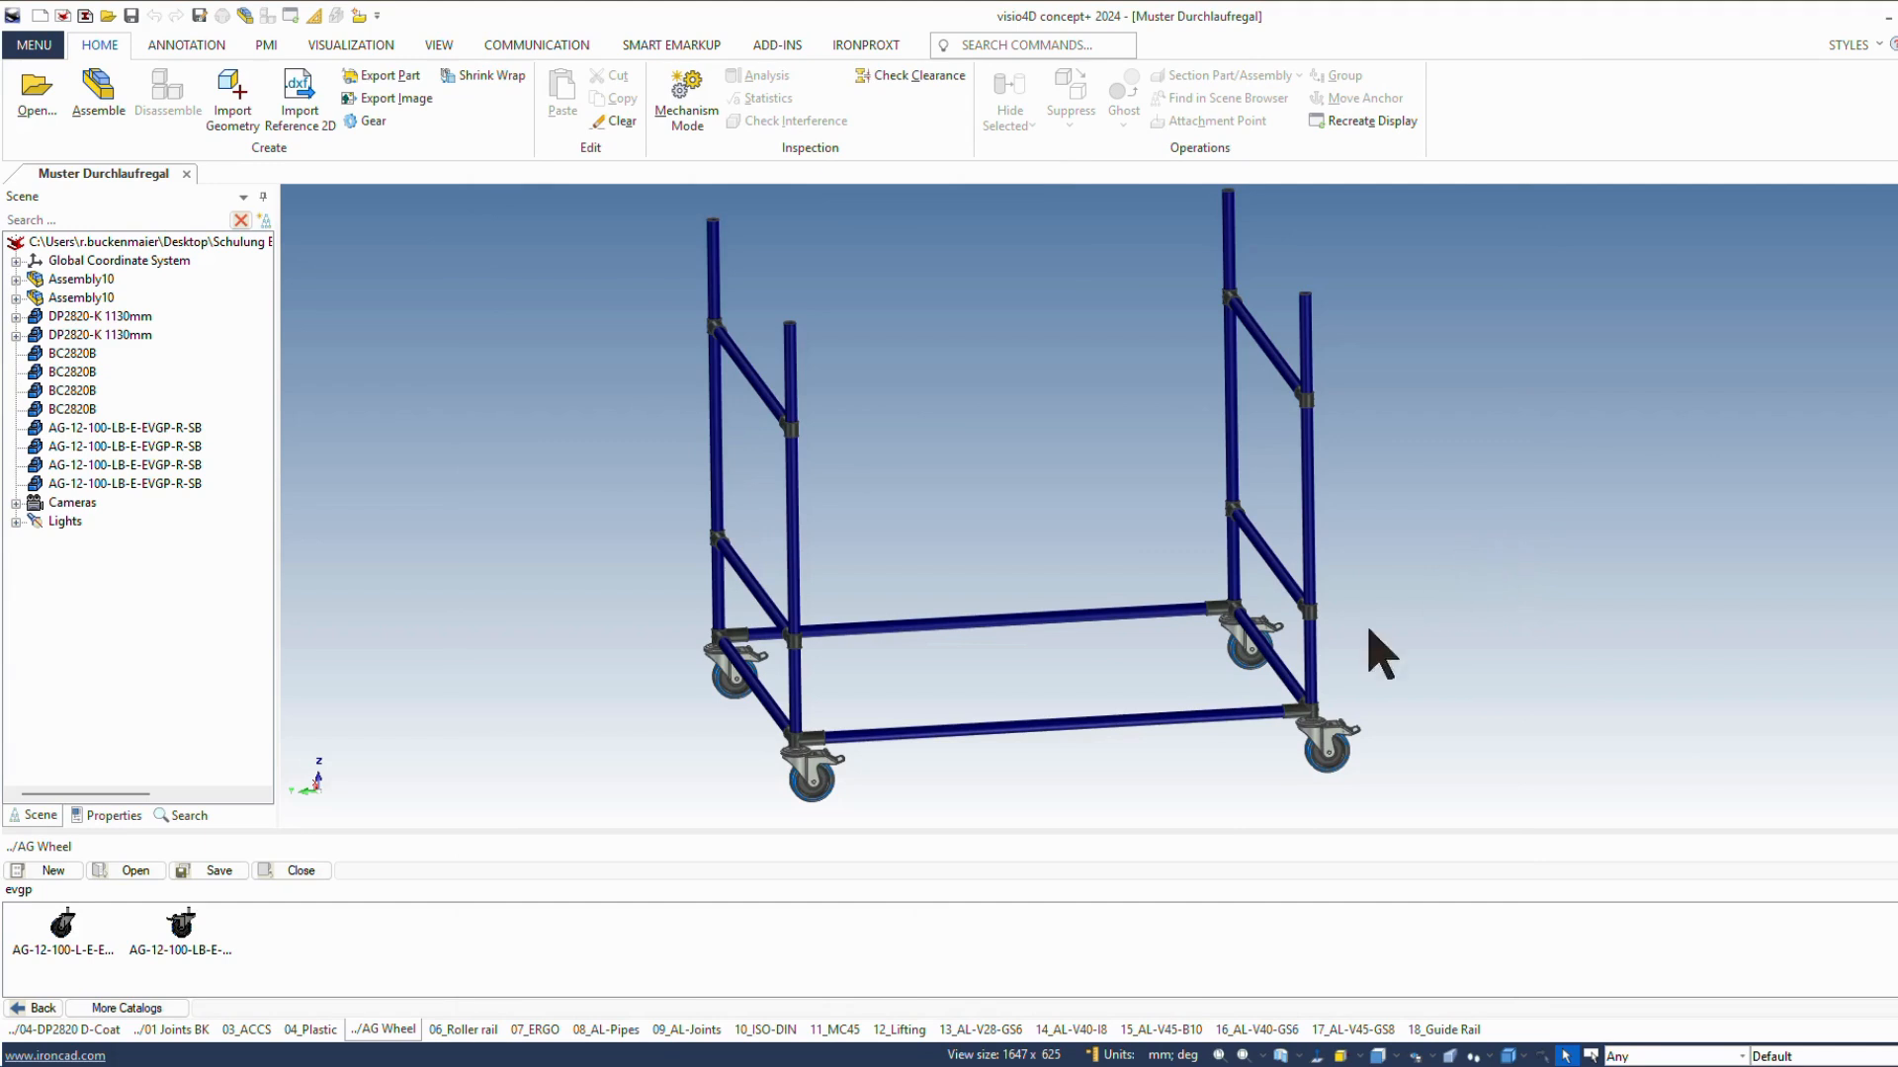
scroll(1101, 710, "up", 1)
scroll(1099, 702, "down", 2)
scroll(1099, 701, "up", 1)
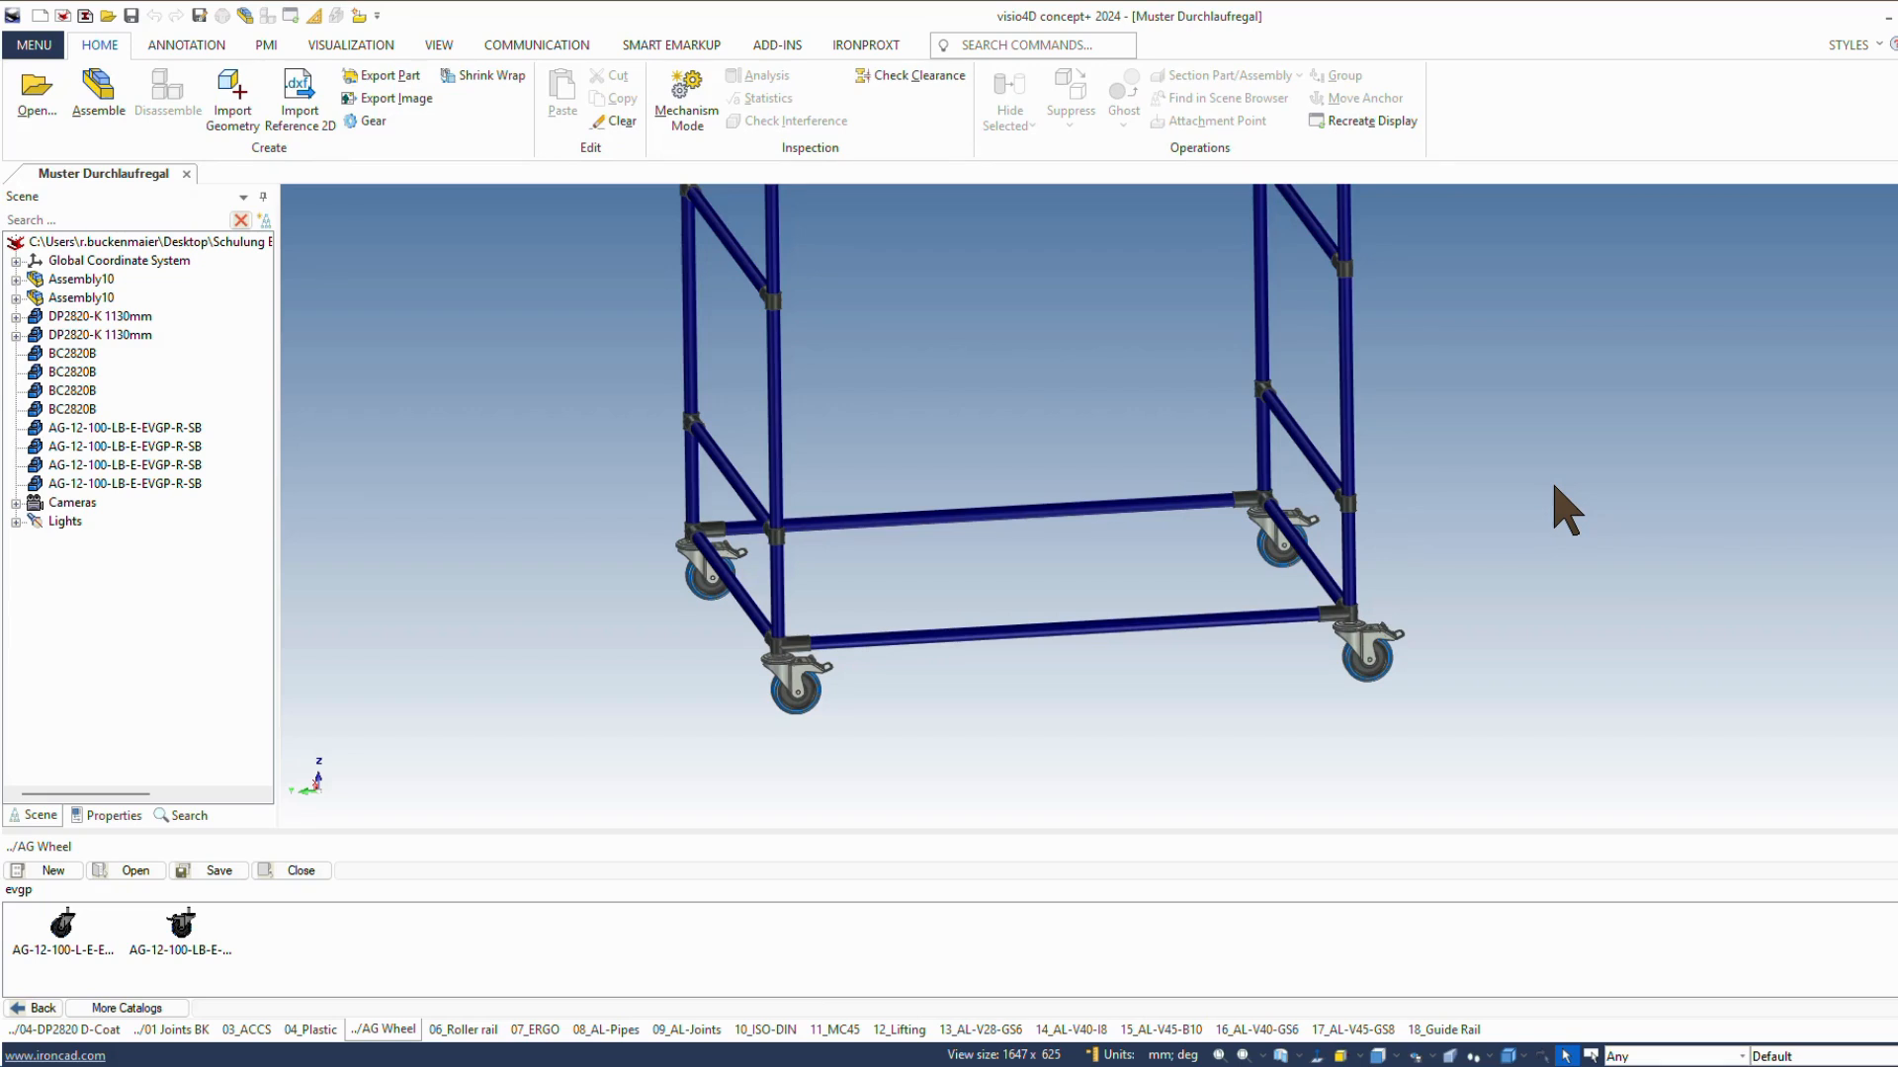
scroll(1376, 721, "down", 3)
middle_click_drag(1376, 720, 1443, 721)
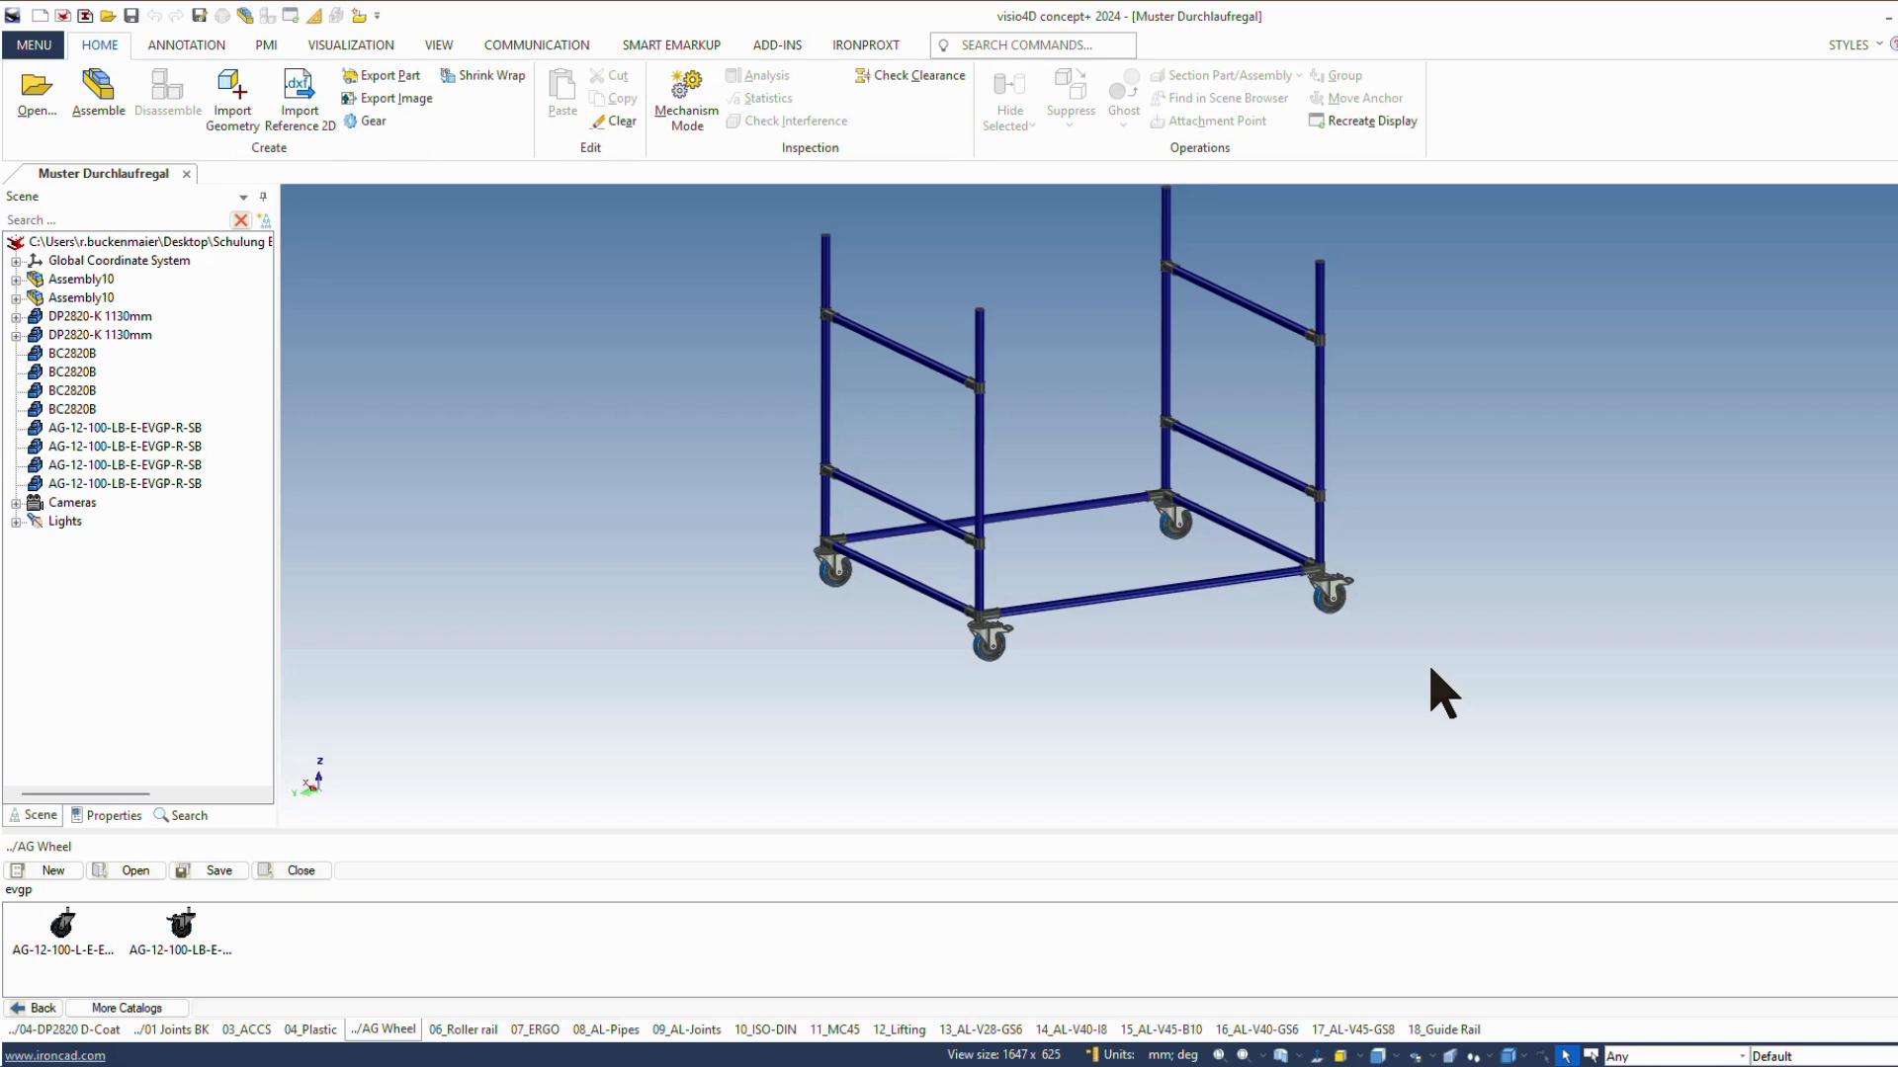
Step: Disassemble both Assembly10 side frames into their uprights and crossbar subassemblies, and check that a crossbar subassembly can be selected separately
mouse_move(1432, 691)
middle_mouse_down()
mouse_move(1381, 721)
mouse_move(1381, 682)
mouse_move(1427, 665)
middle_mouse_up()
scroll(1063, 519, "up", 3)
scroll(1048, 494, "up", 2)
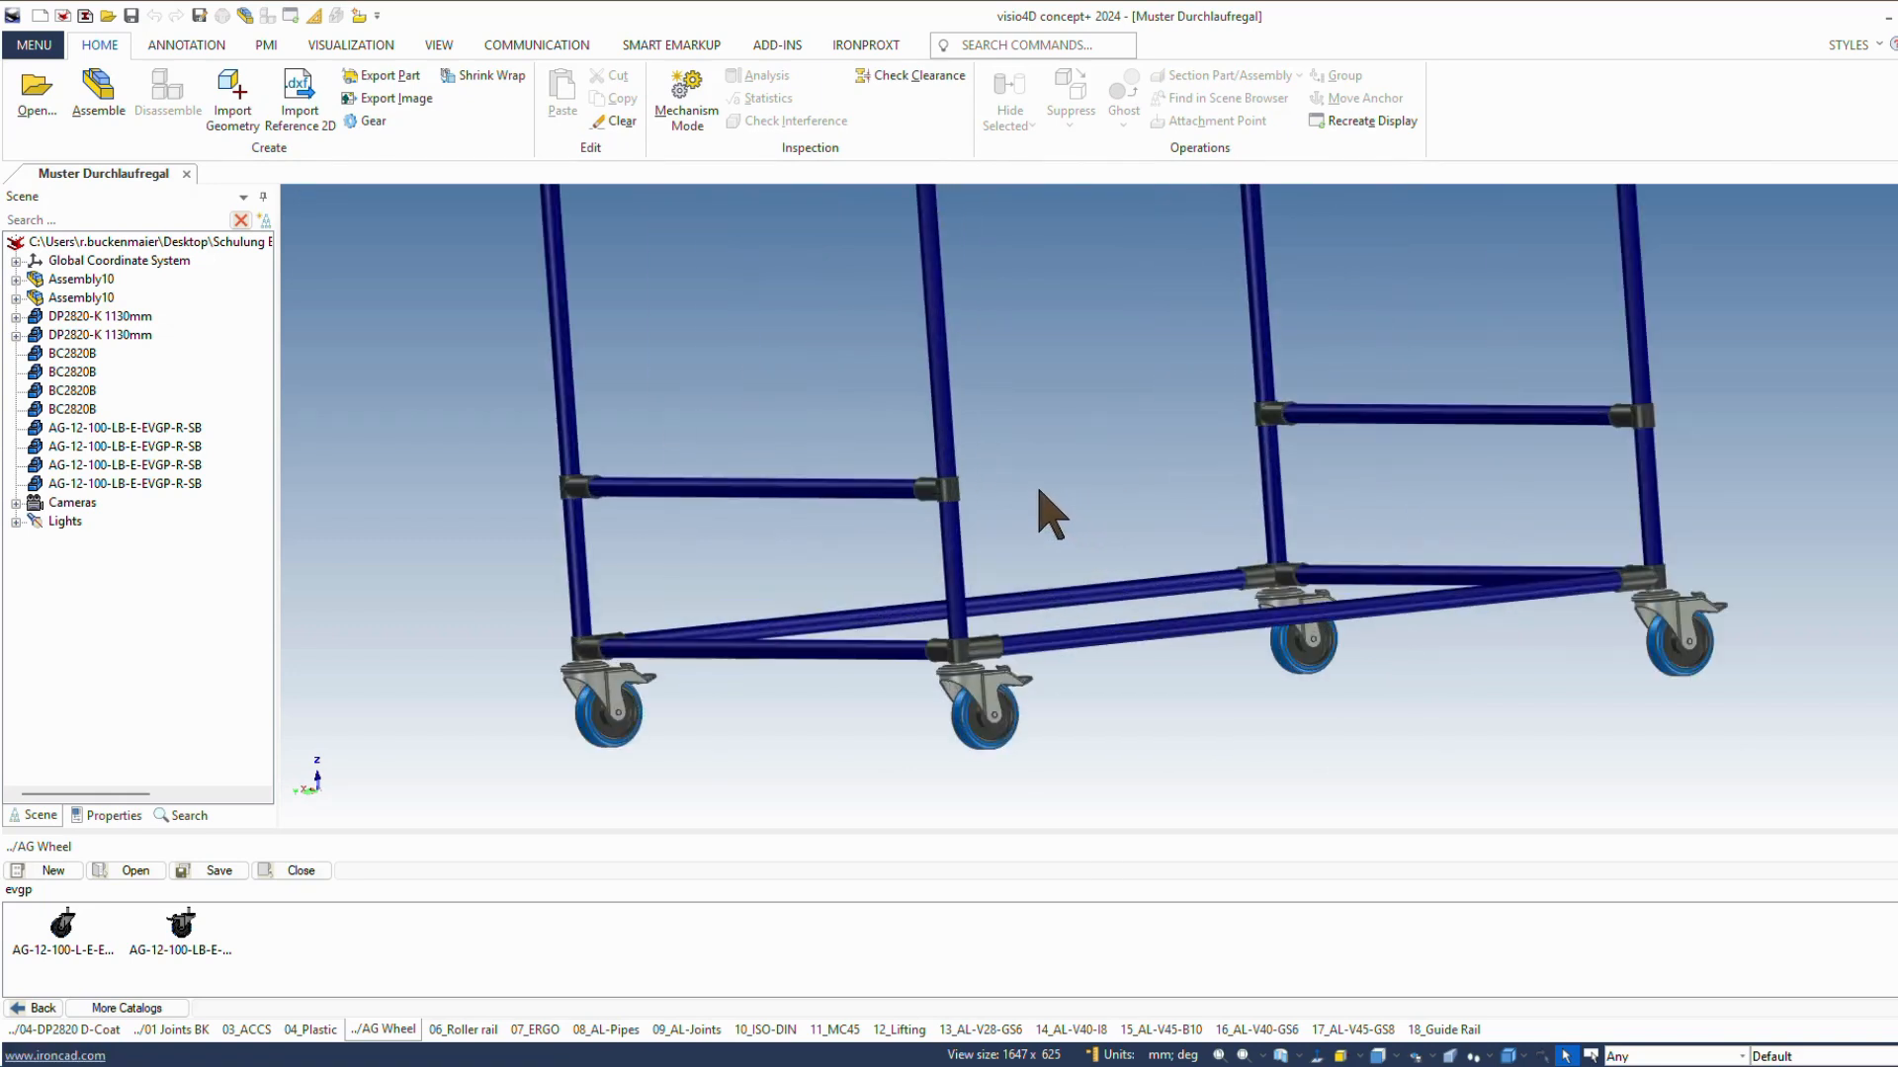
left_click(830, 490)
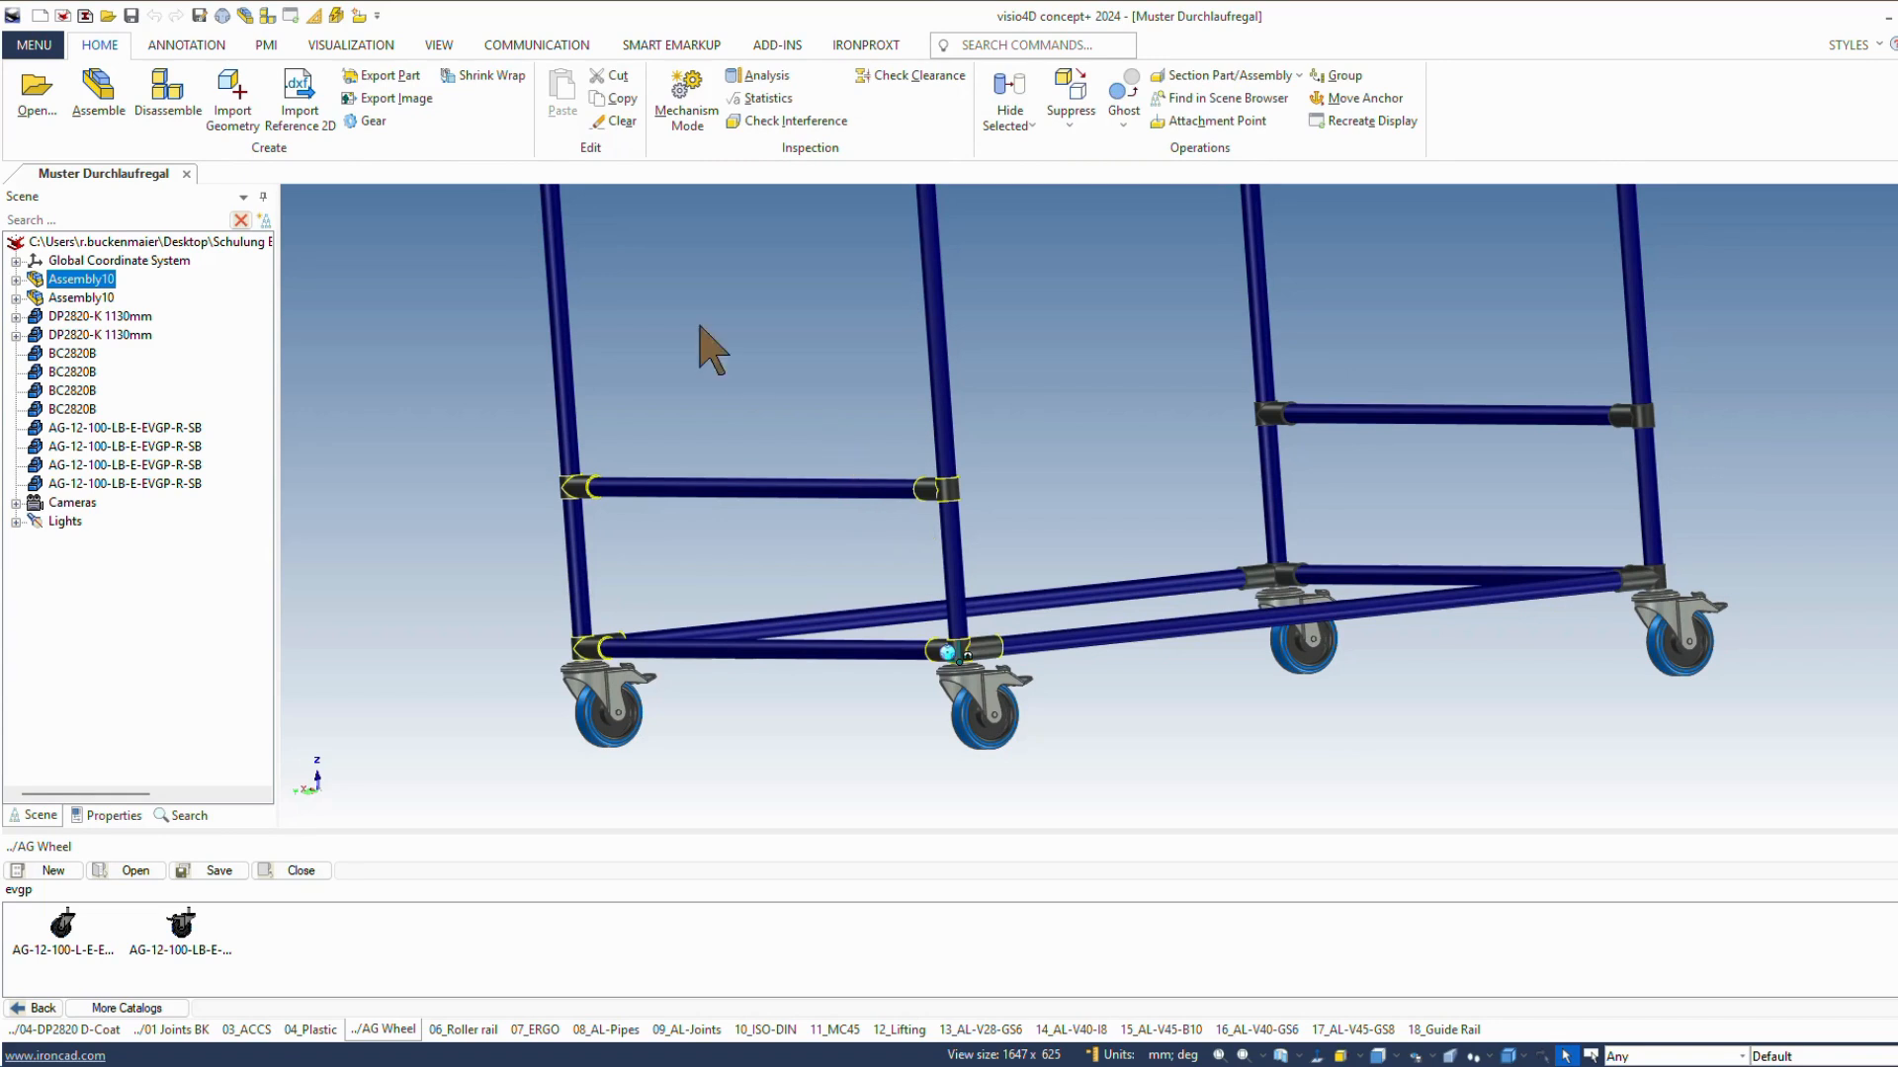
left_click(287, 15)
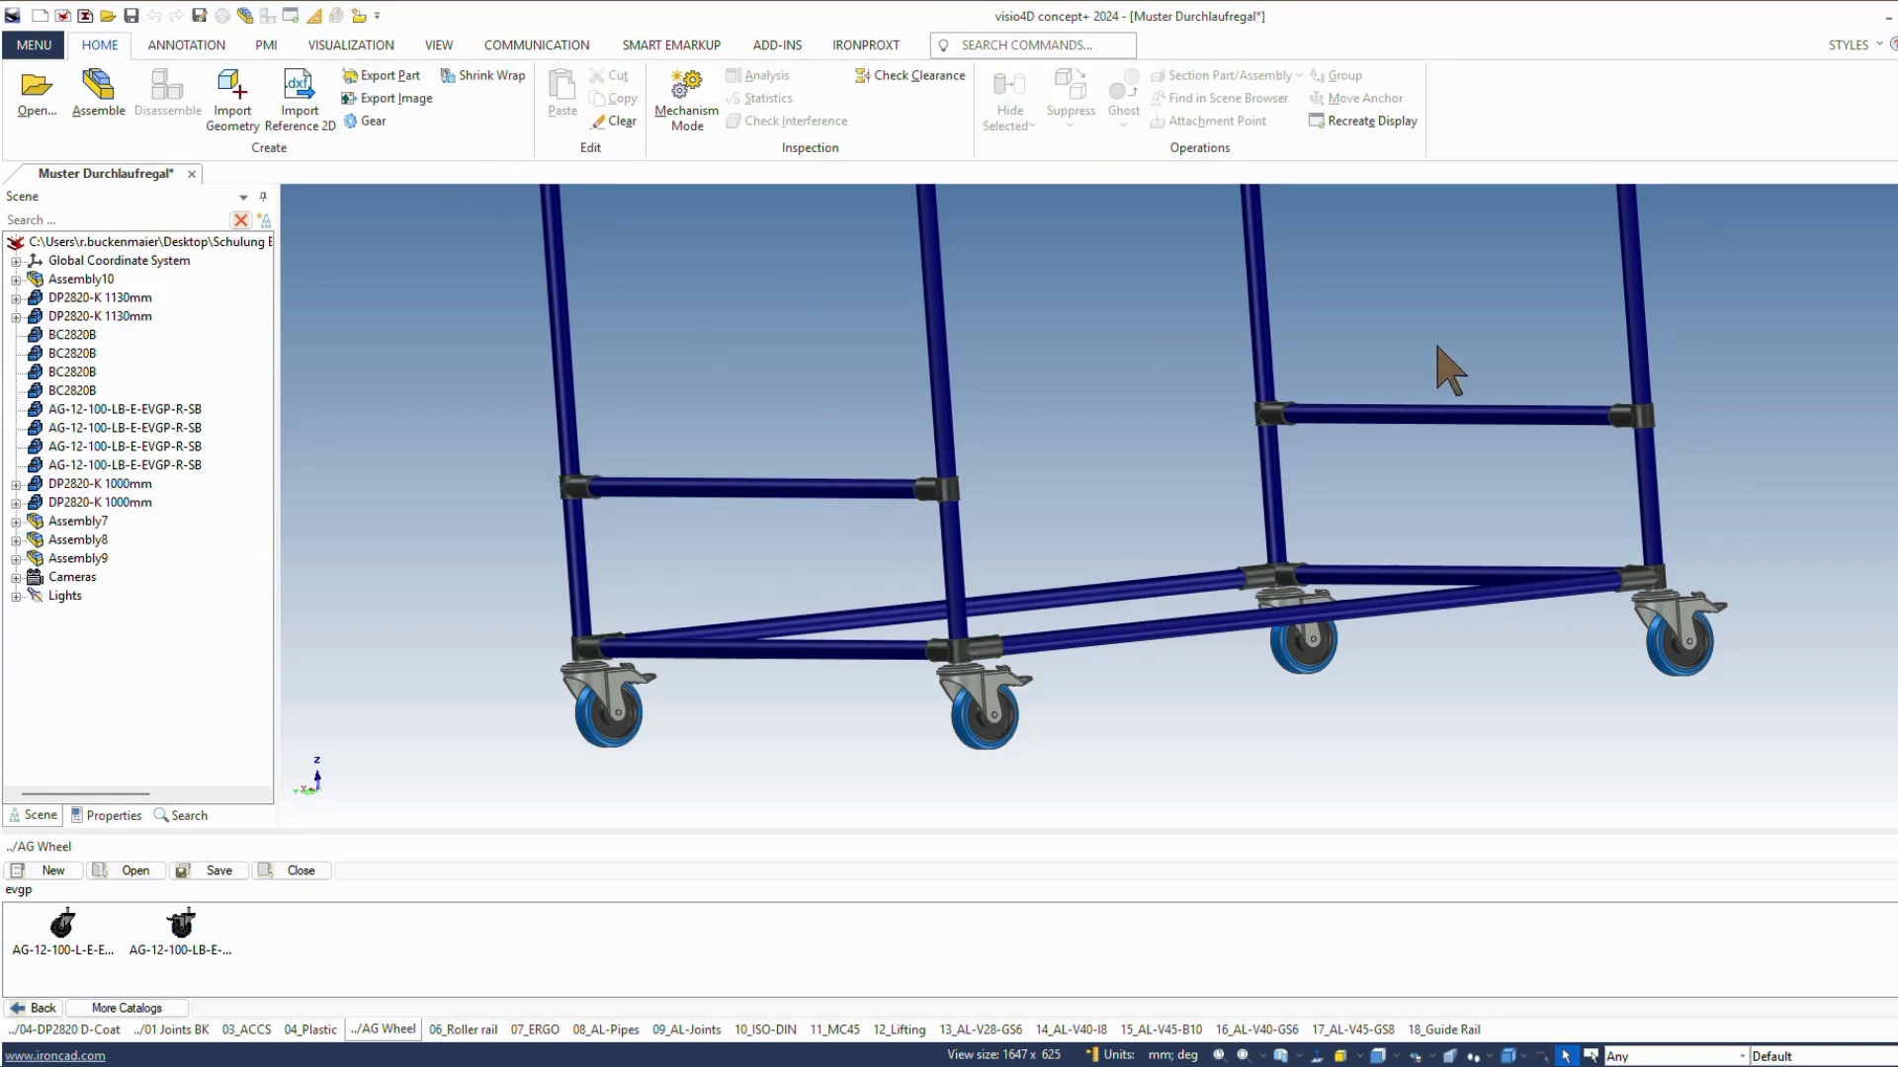
left_click(1488, 422)
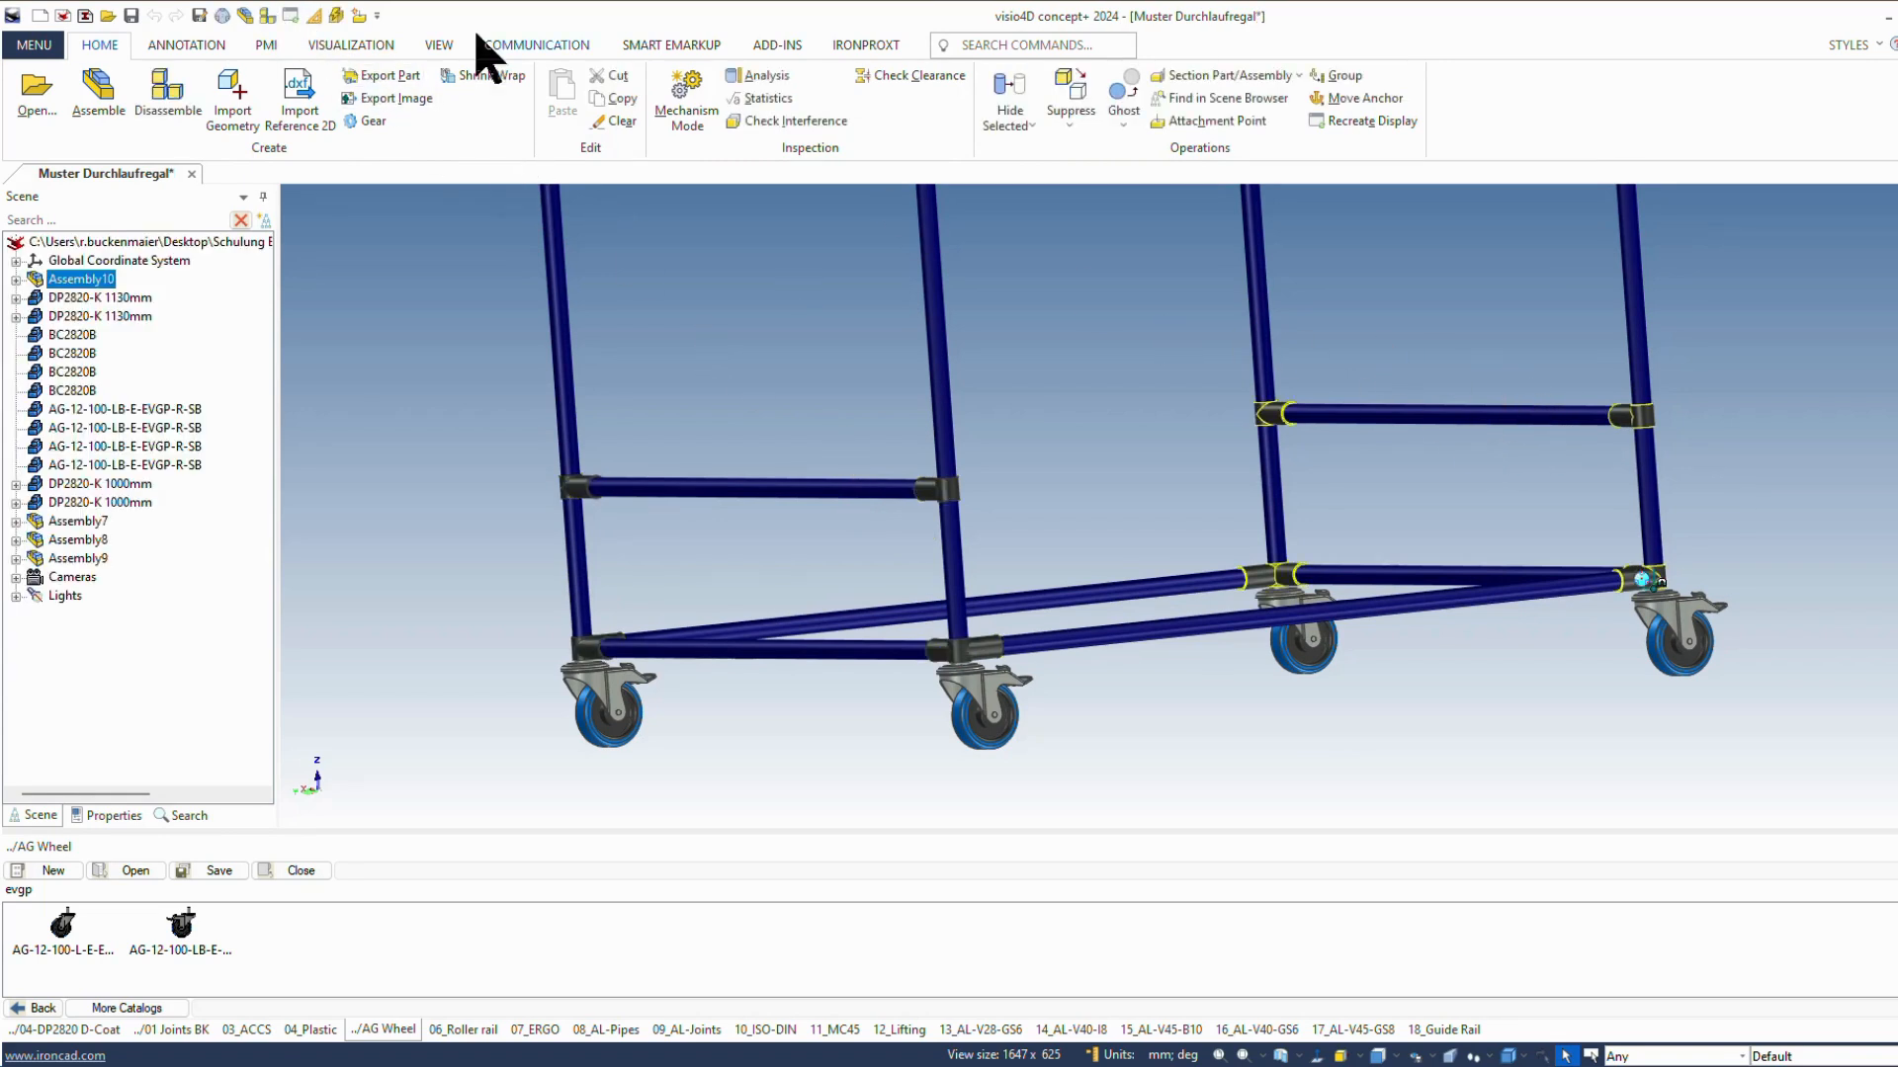
left_click(265, 15)
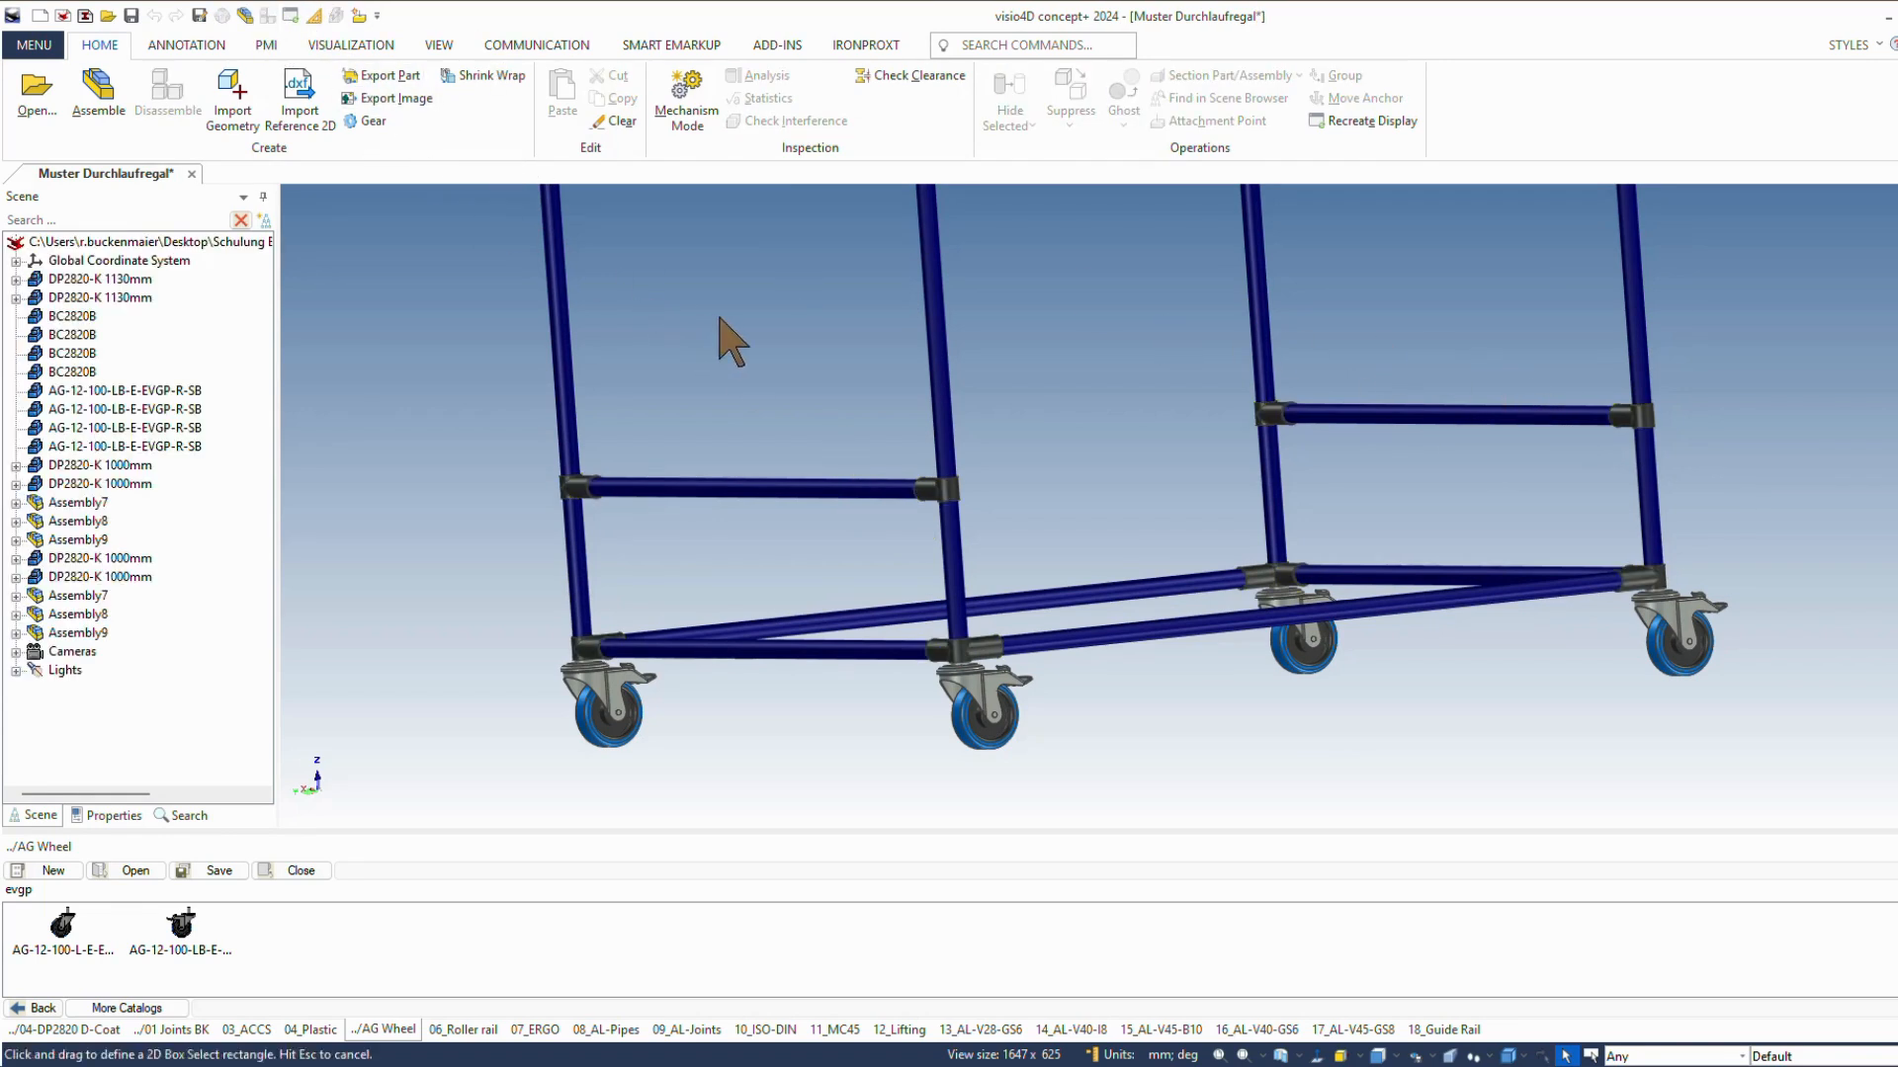
left_click(838, 486)
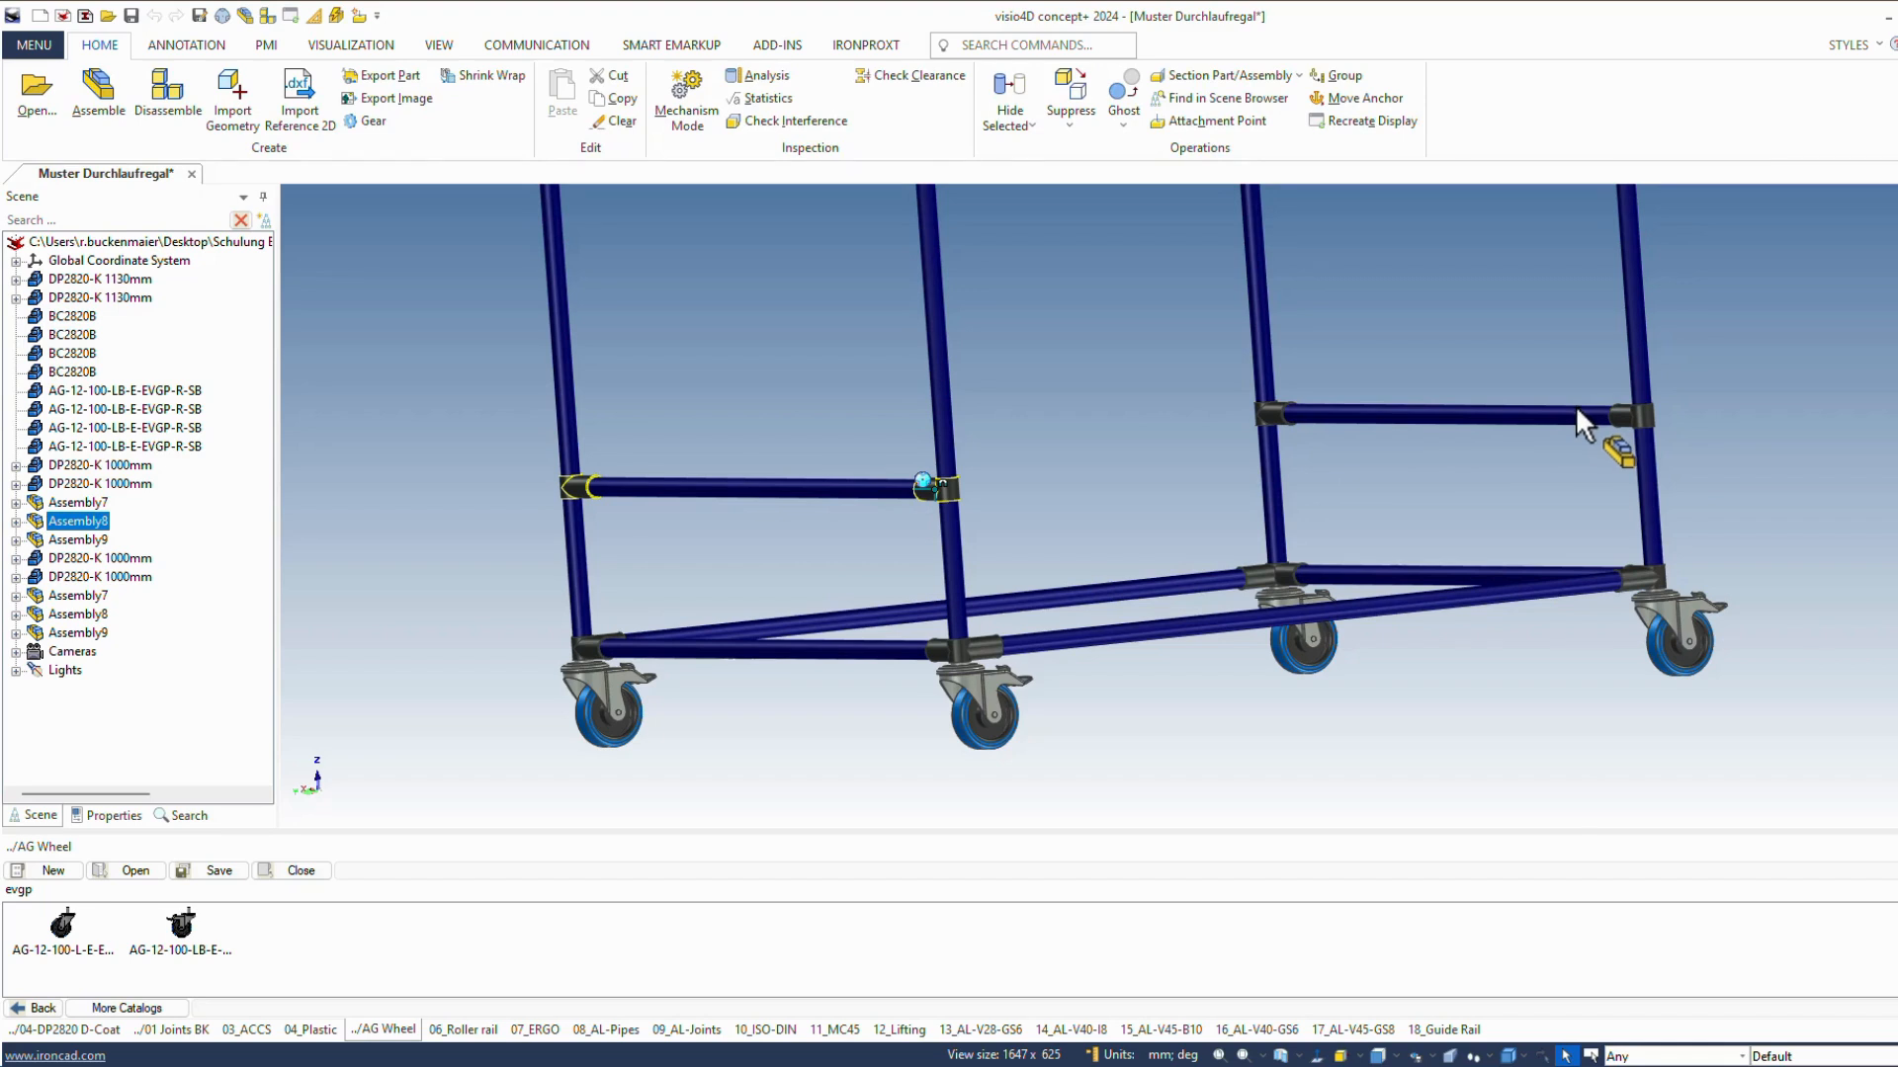
left_click(1453, 468)
Step: Measure the distance between the two uprights of one side frame
scroll(1466, 538, "down", 3)
middle_click_drag(1418, 692, 1381, 747)
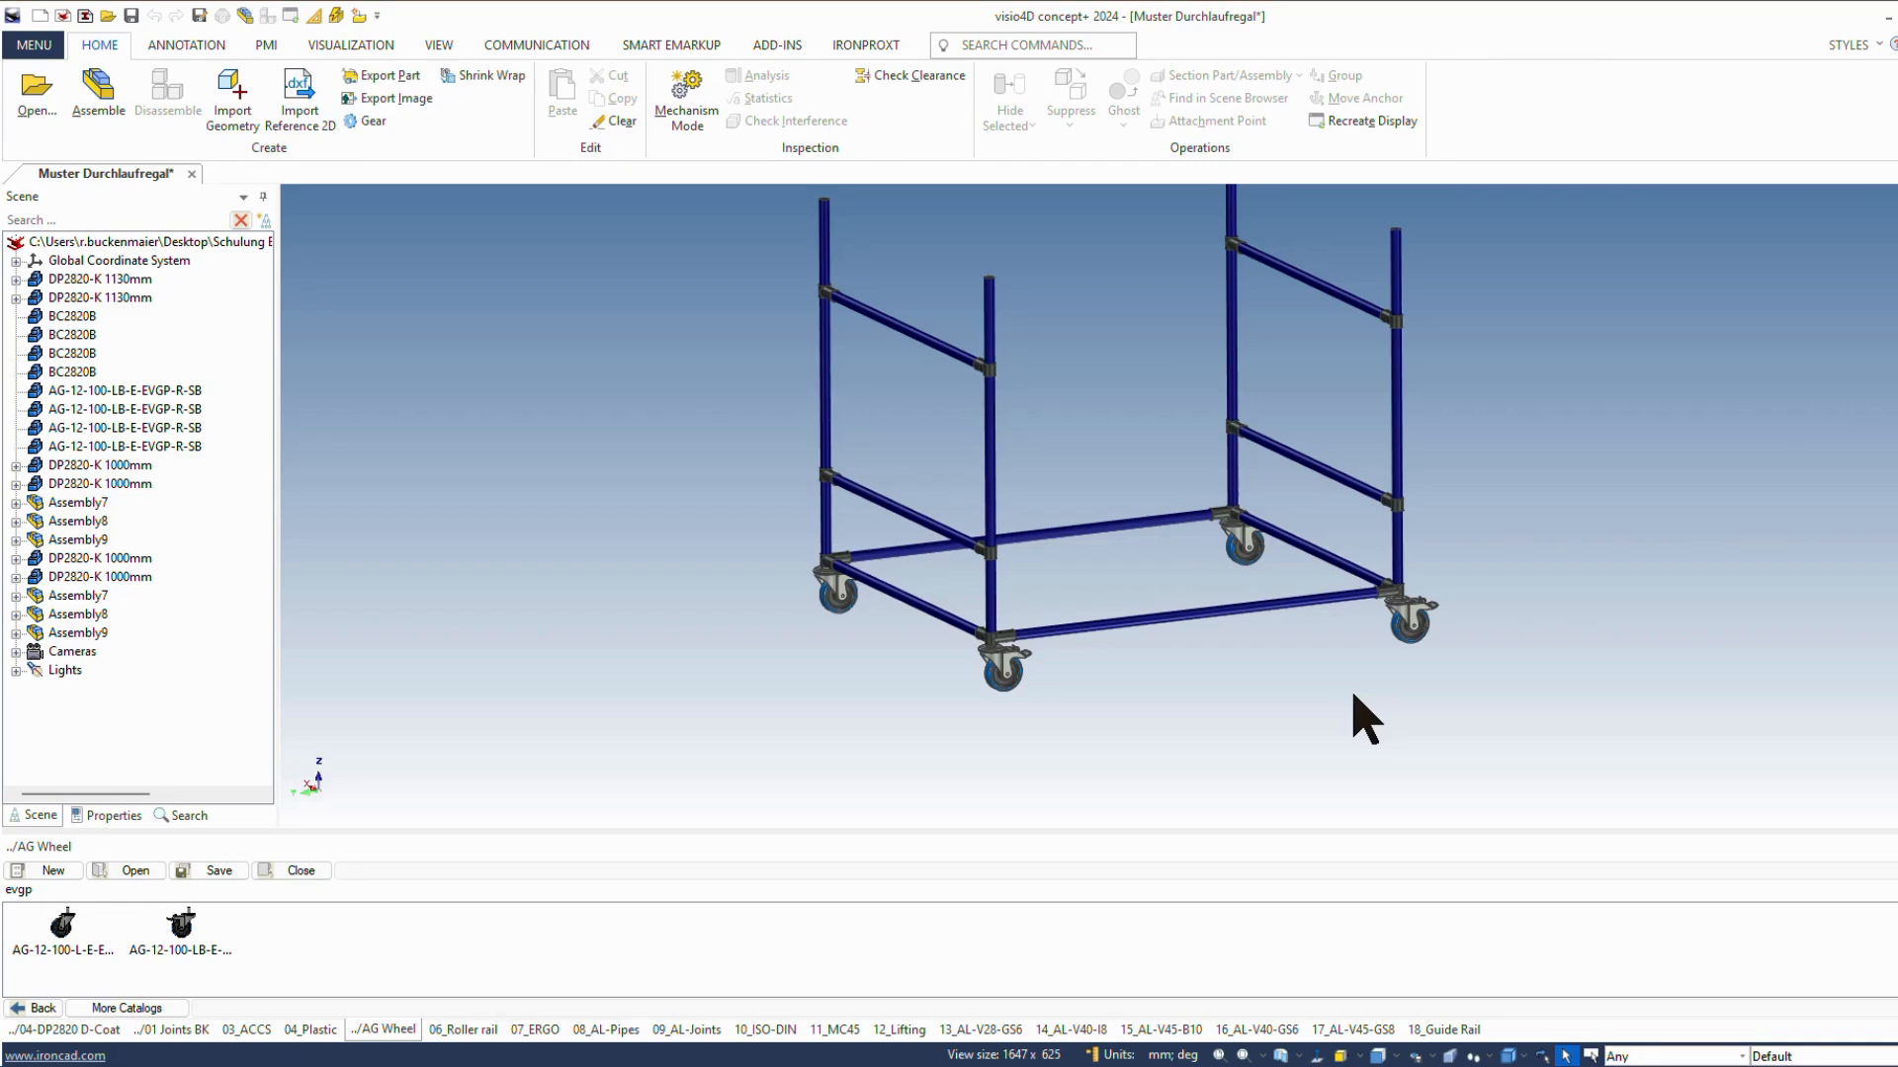
mouse_move(1354, 696)
middle_mouse_down()
mouse_move(1344, 717)
mouse_move(1310, 709)
mouse_move(1337, 714)
mouse_move(1335, 694)
middle_mouse_up()
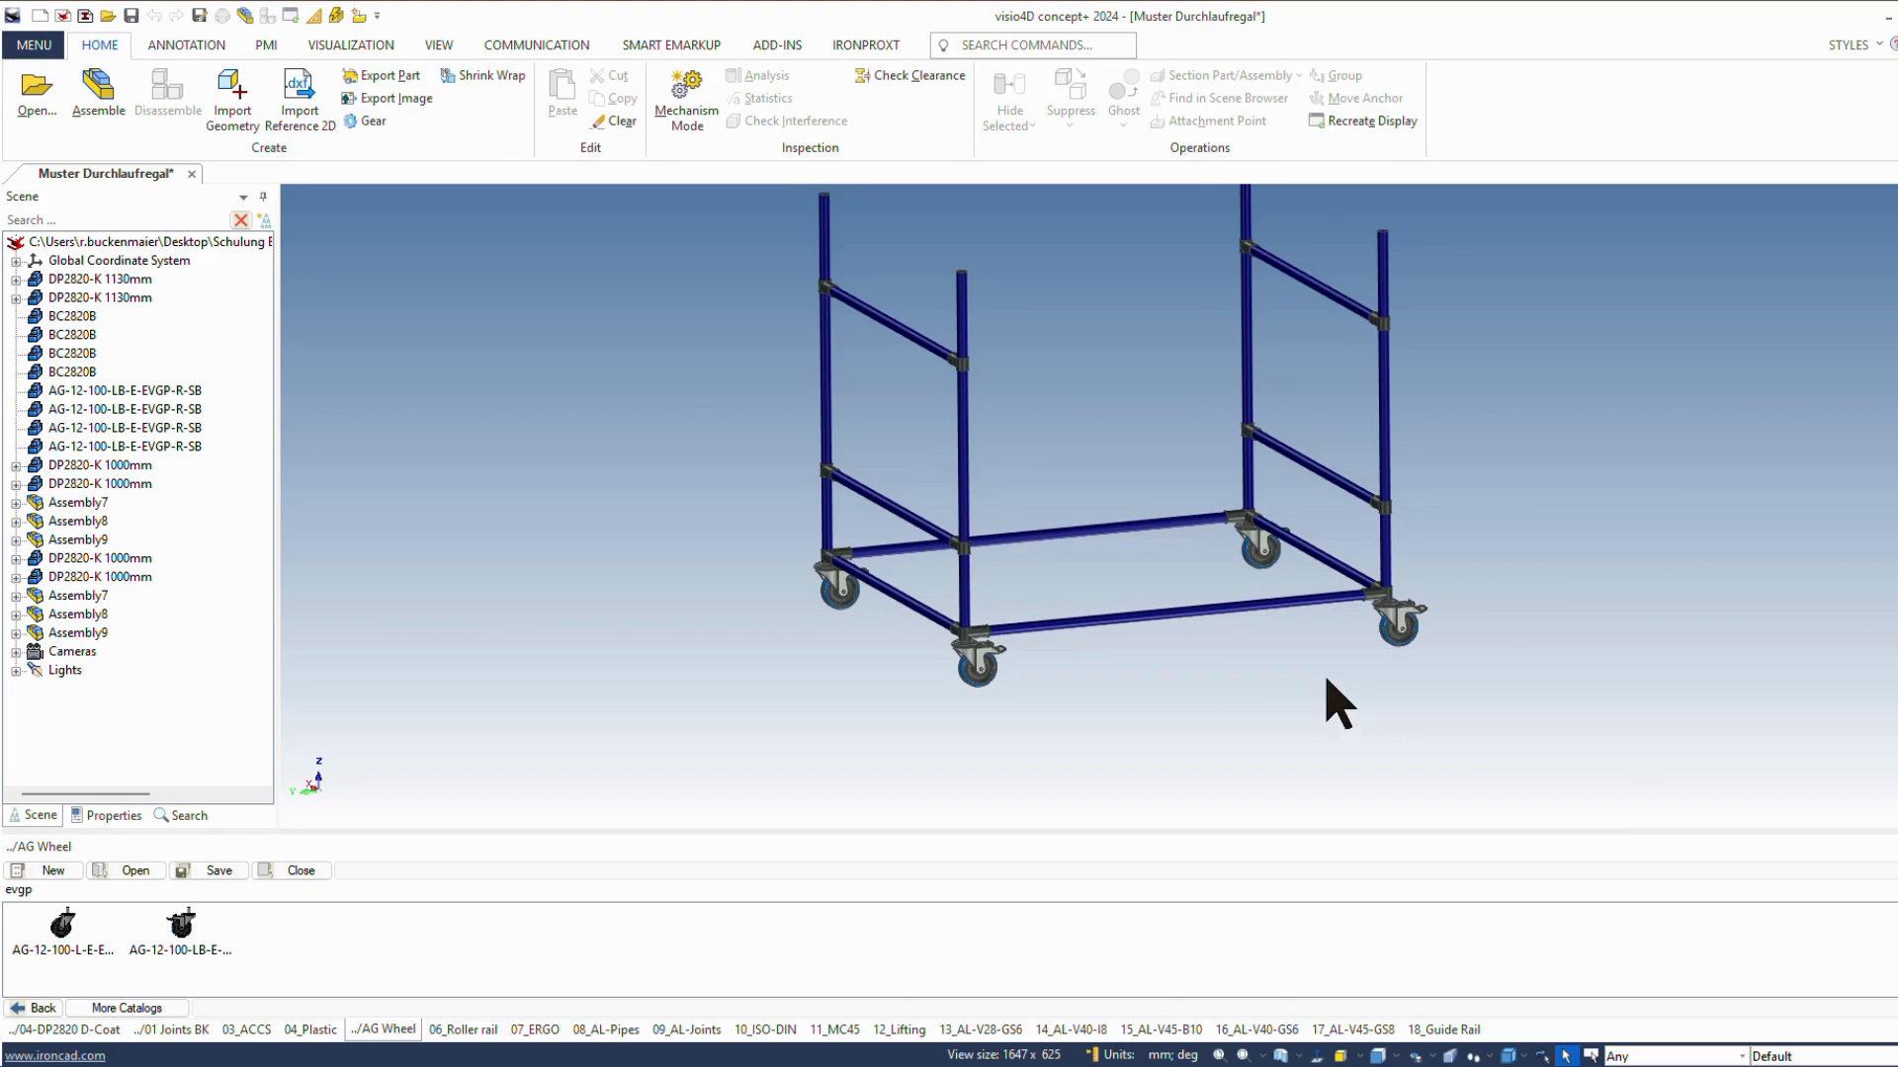
left_click(323, 19)
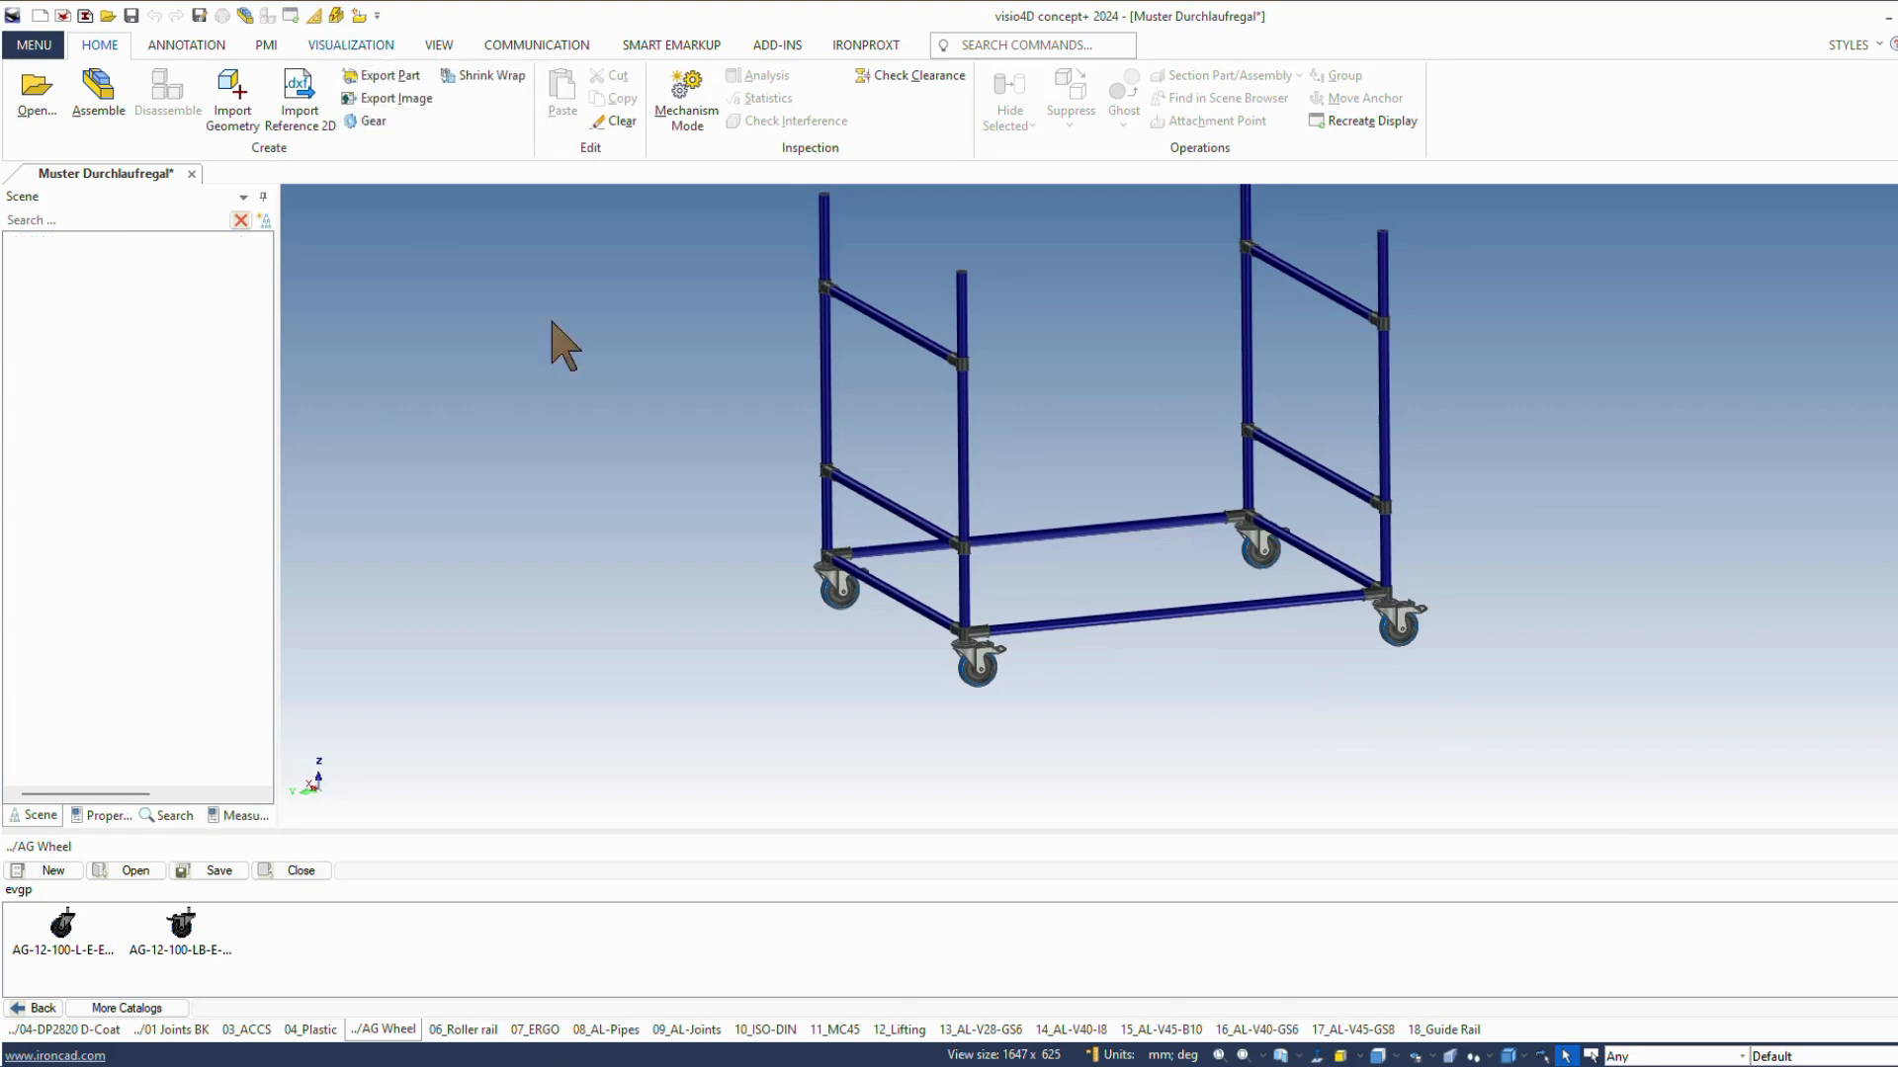
middle_click_drag(717, 521, 851, 498)
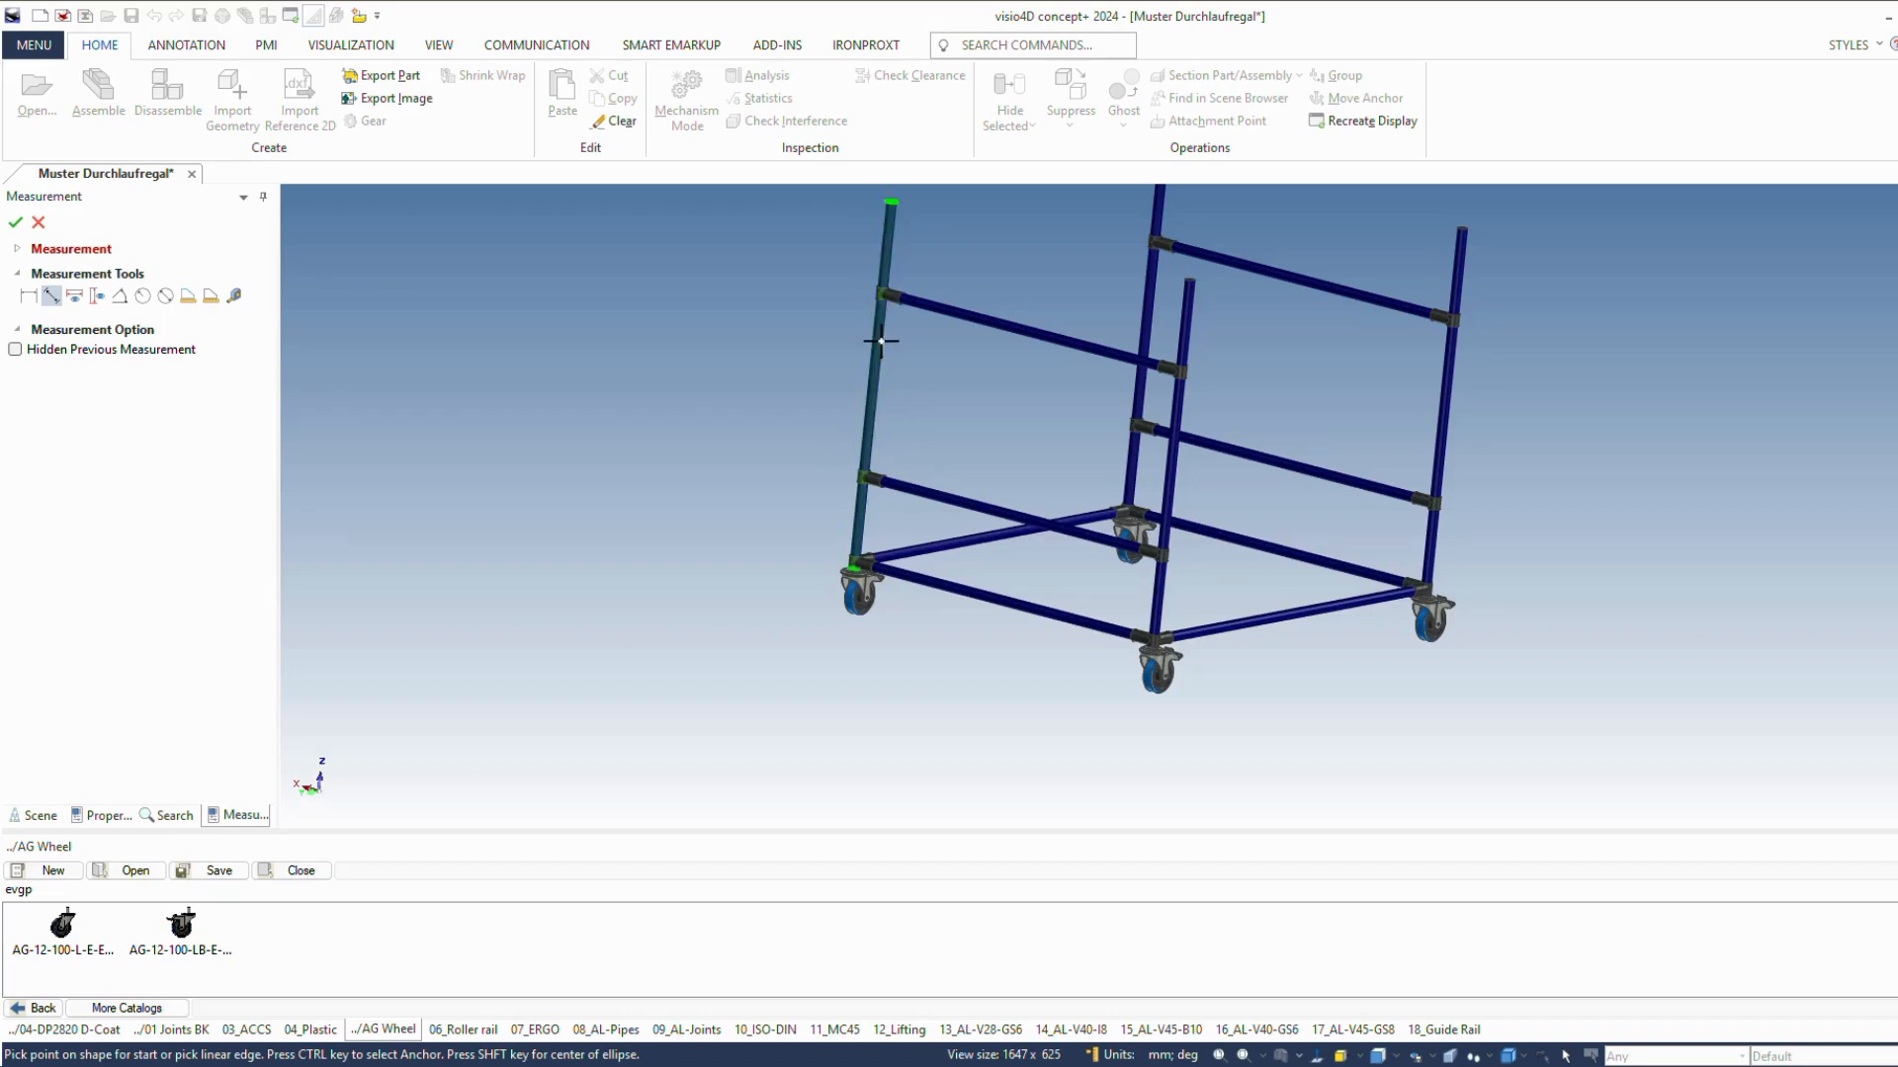
left_click(877, 334)
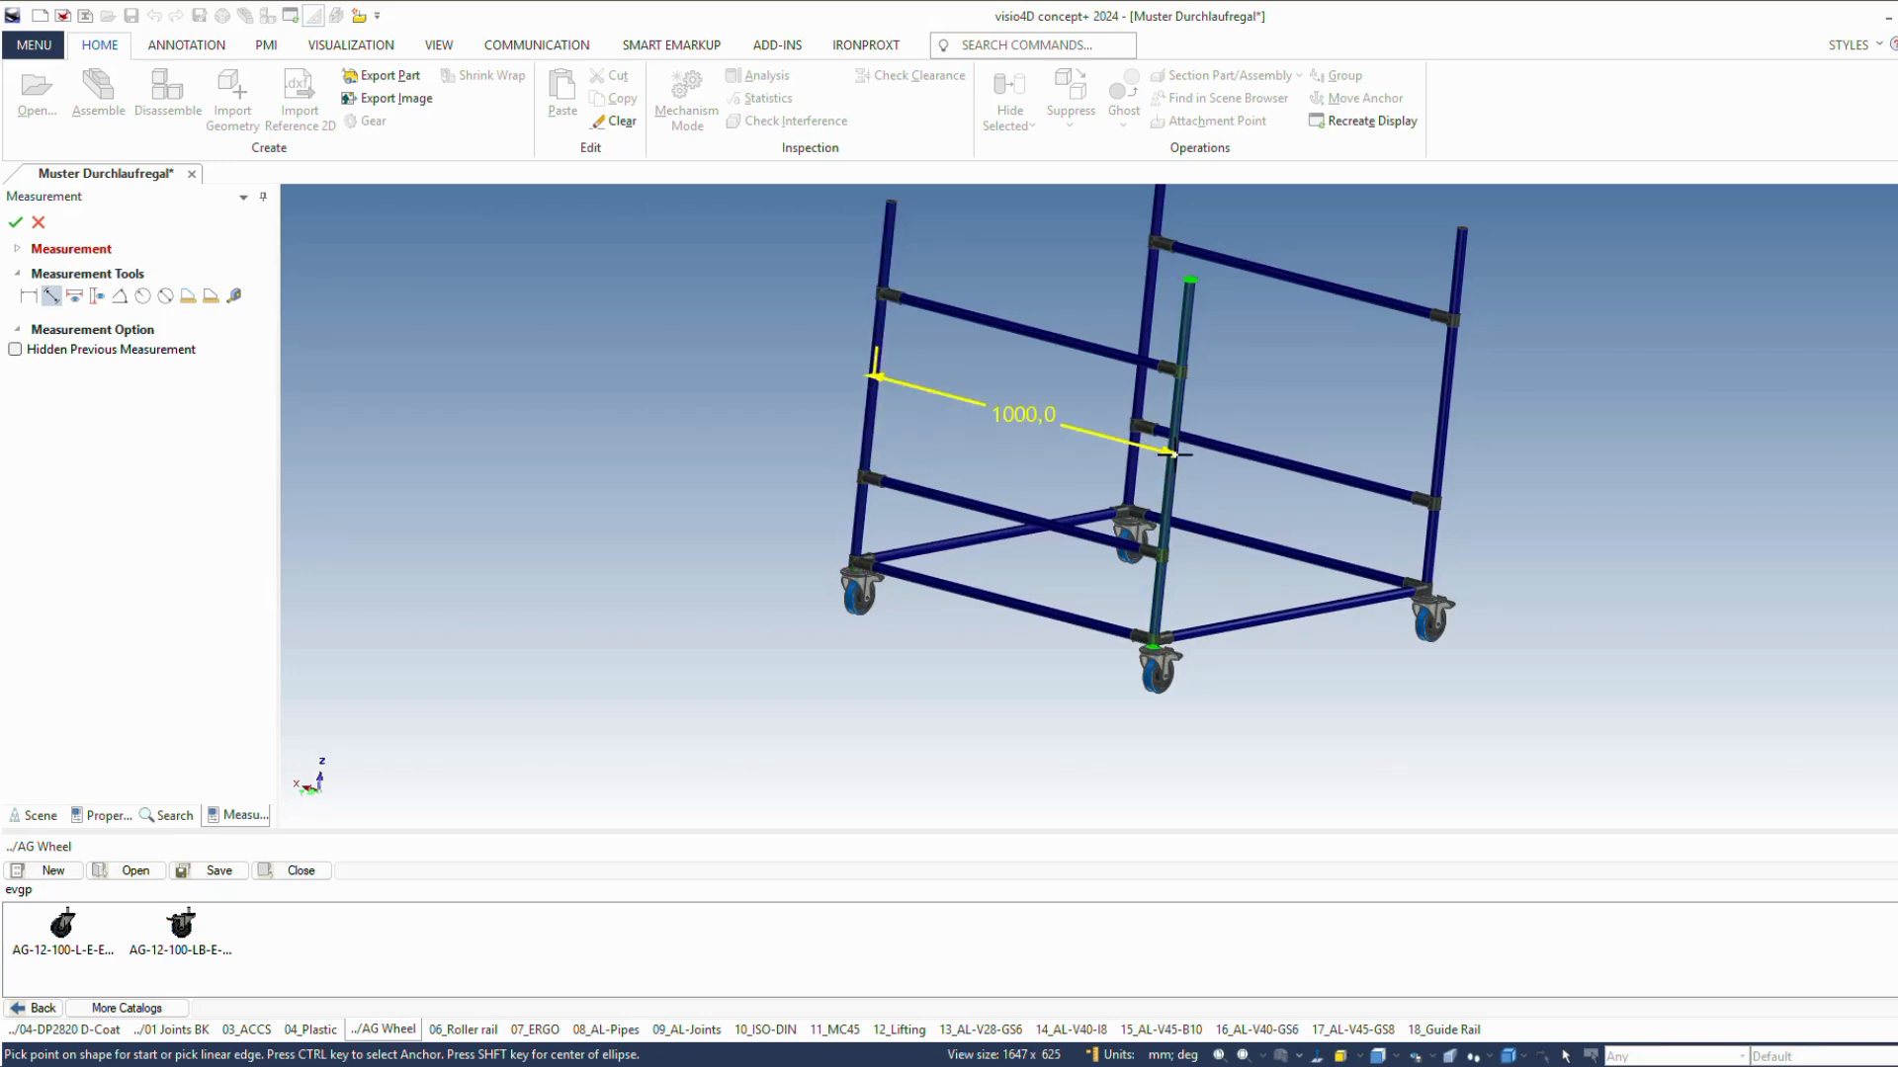
left_click(1174, 451)
Step: Measure the distance between the front uprights of the two side frames along the base rail
middle_click_drag(1236, 605, 1135, 509)
left_click(1139, 555)
left_click(1535, 422)
middle_click_drag(1605, 729, 1554, 716)
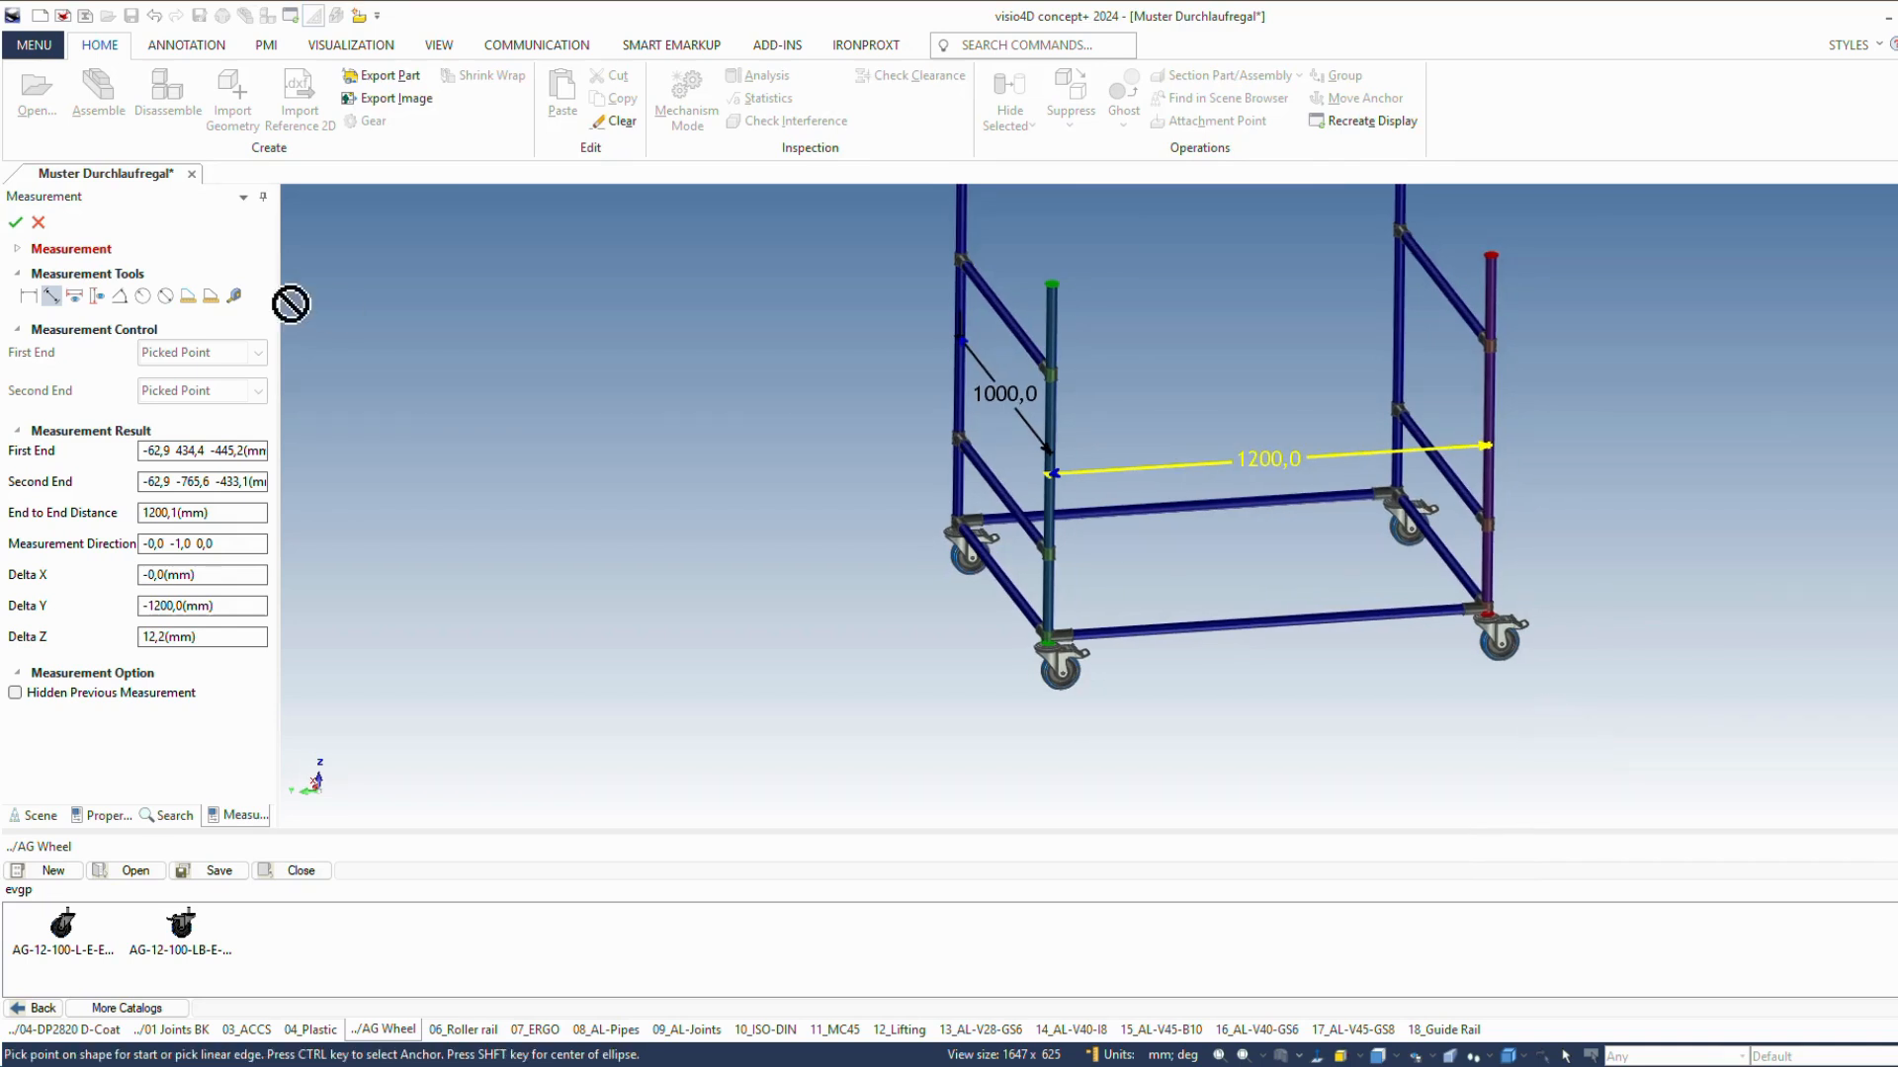
Step: Finish the measurement, select all parts of the rack and start Stretch Part/Assembly on them
left_click(37, 221)
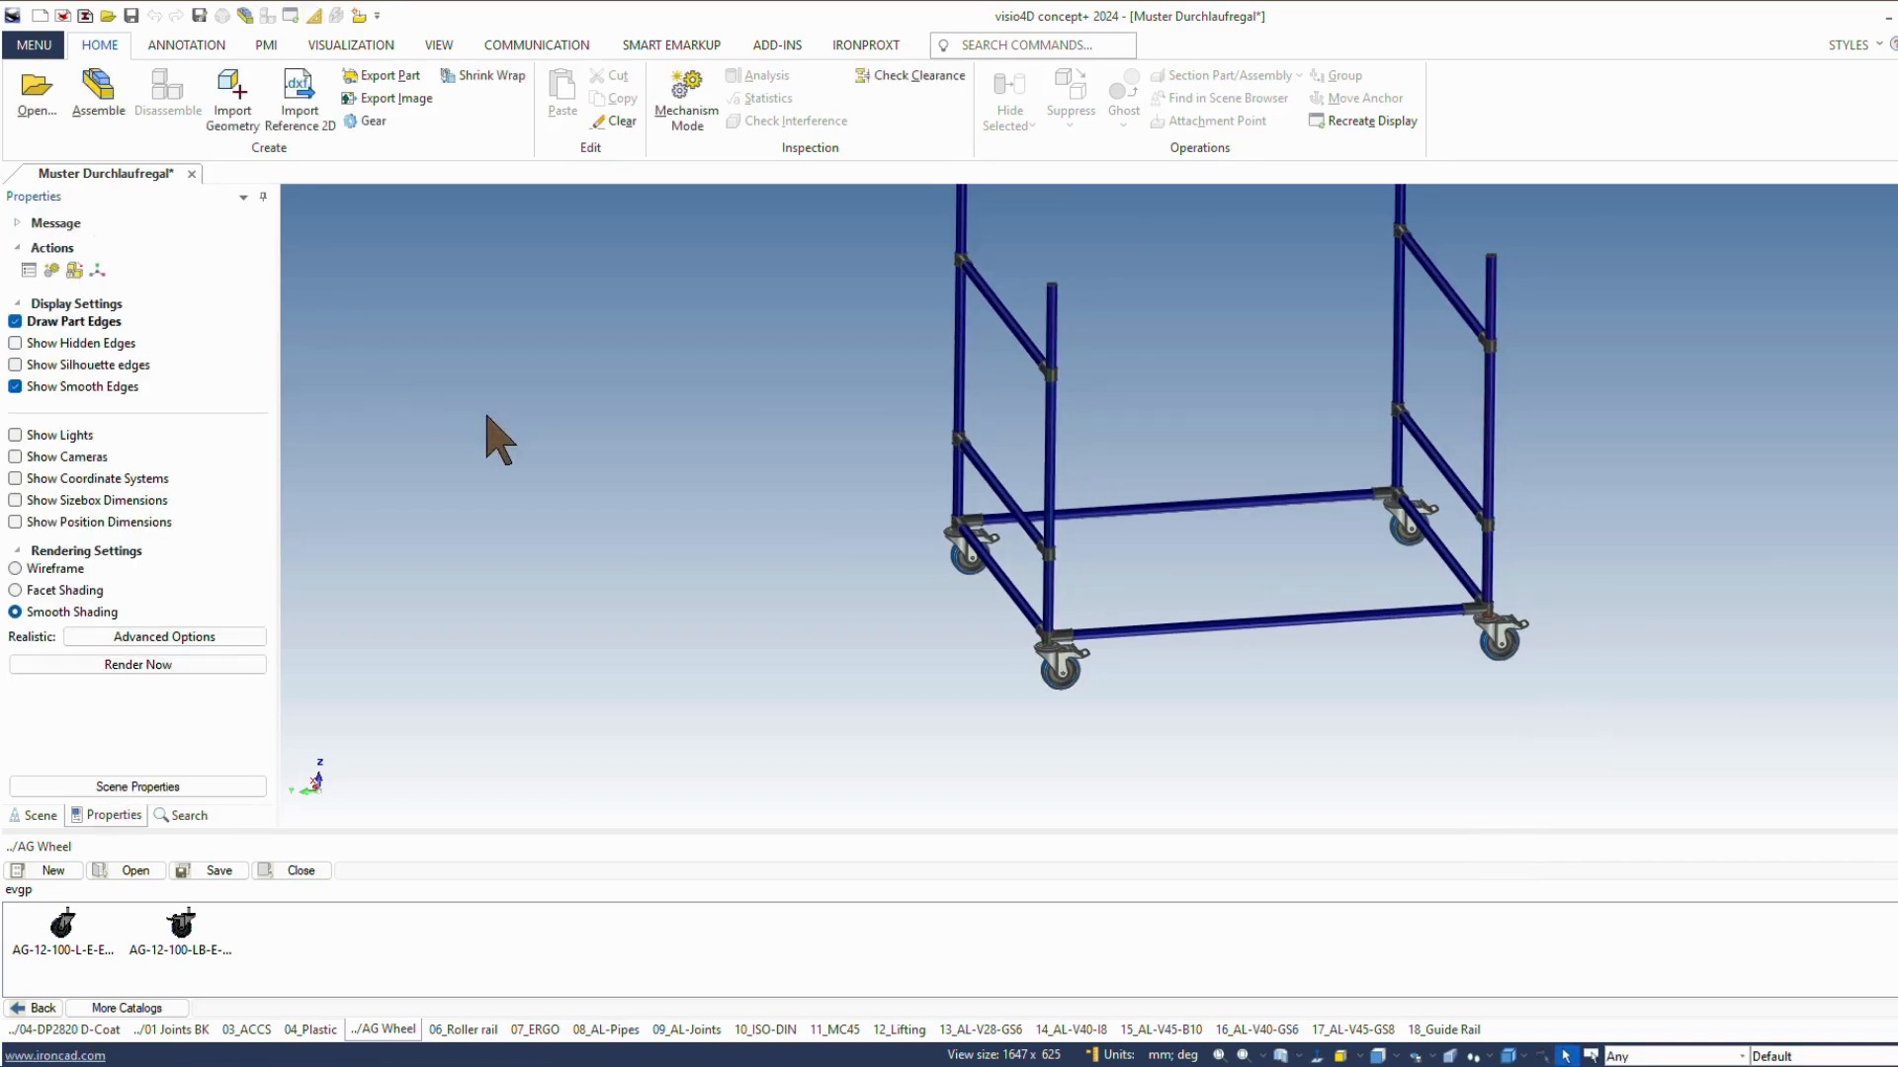
middle_click_drag(1486, 736, 1499, 722)
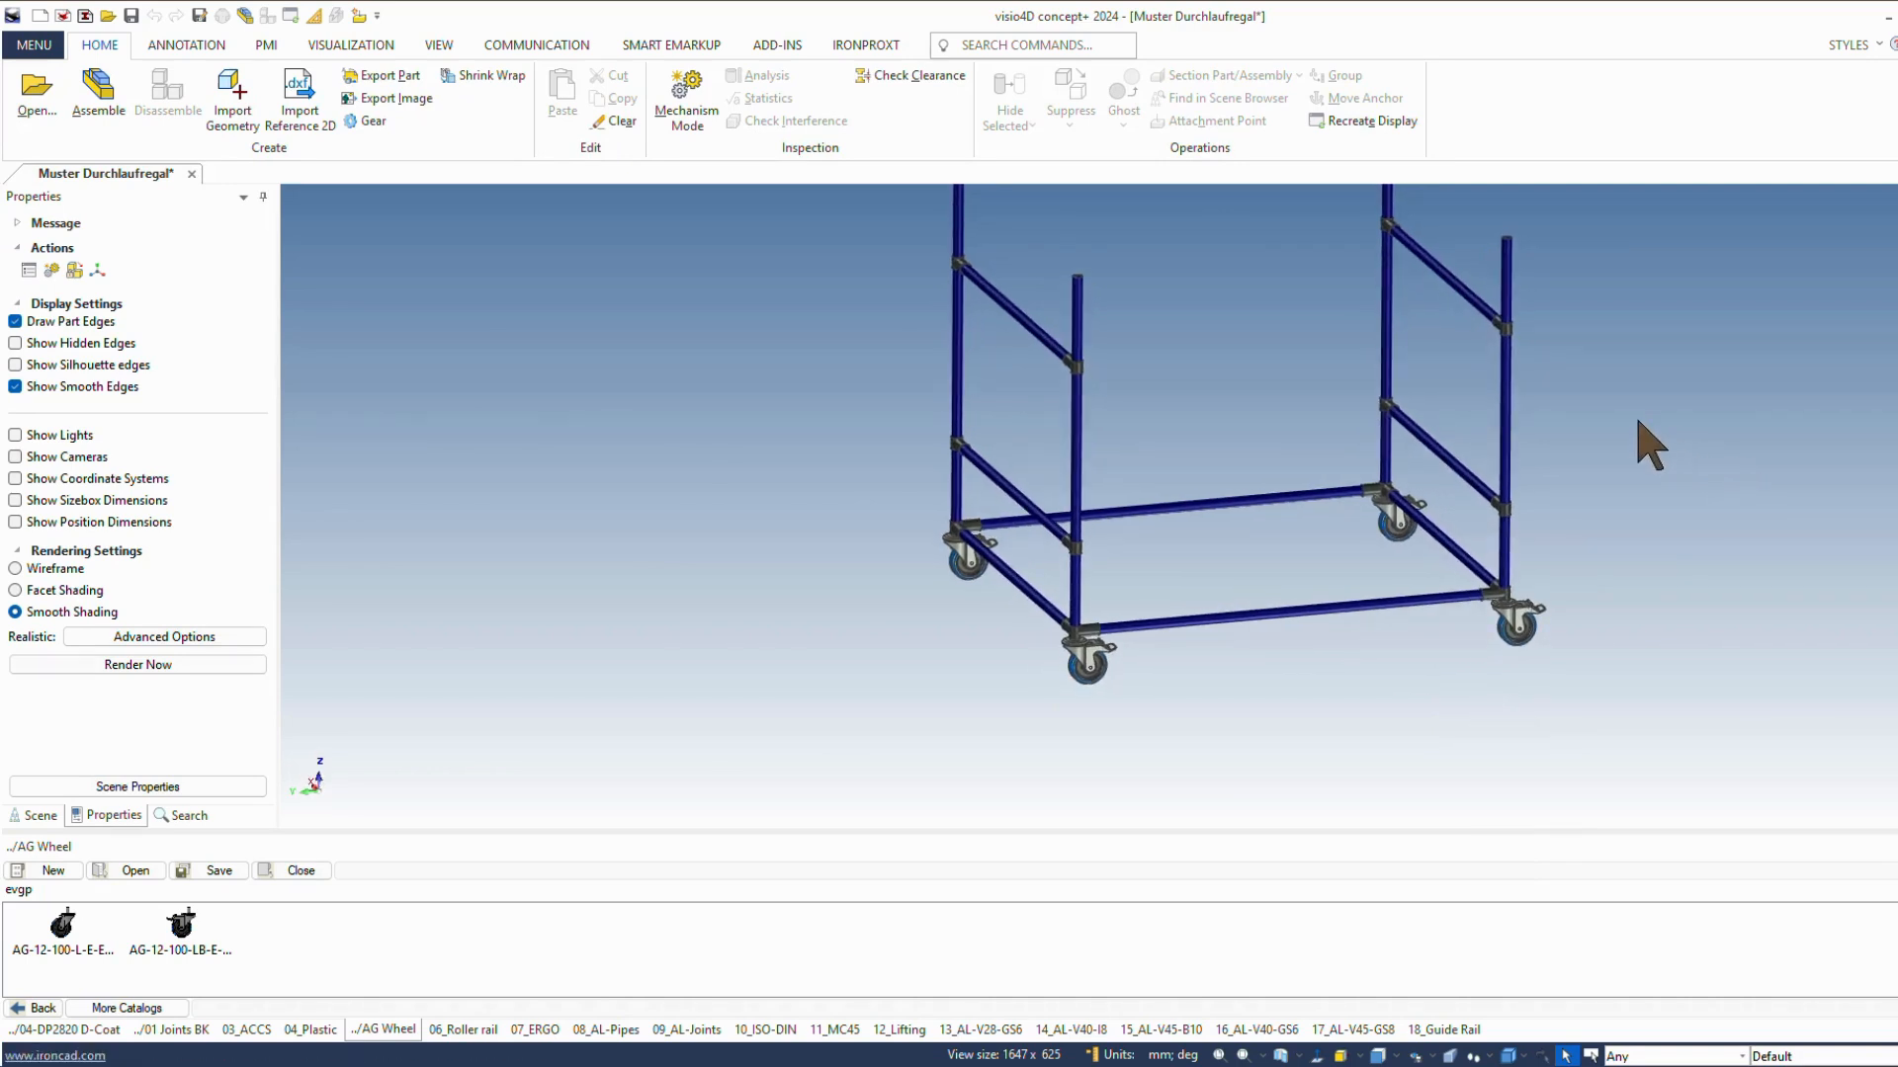
key("ctrl+a")
scroll(1593, 361, "down", 3)
scroll(1564, 324, "up", 2)
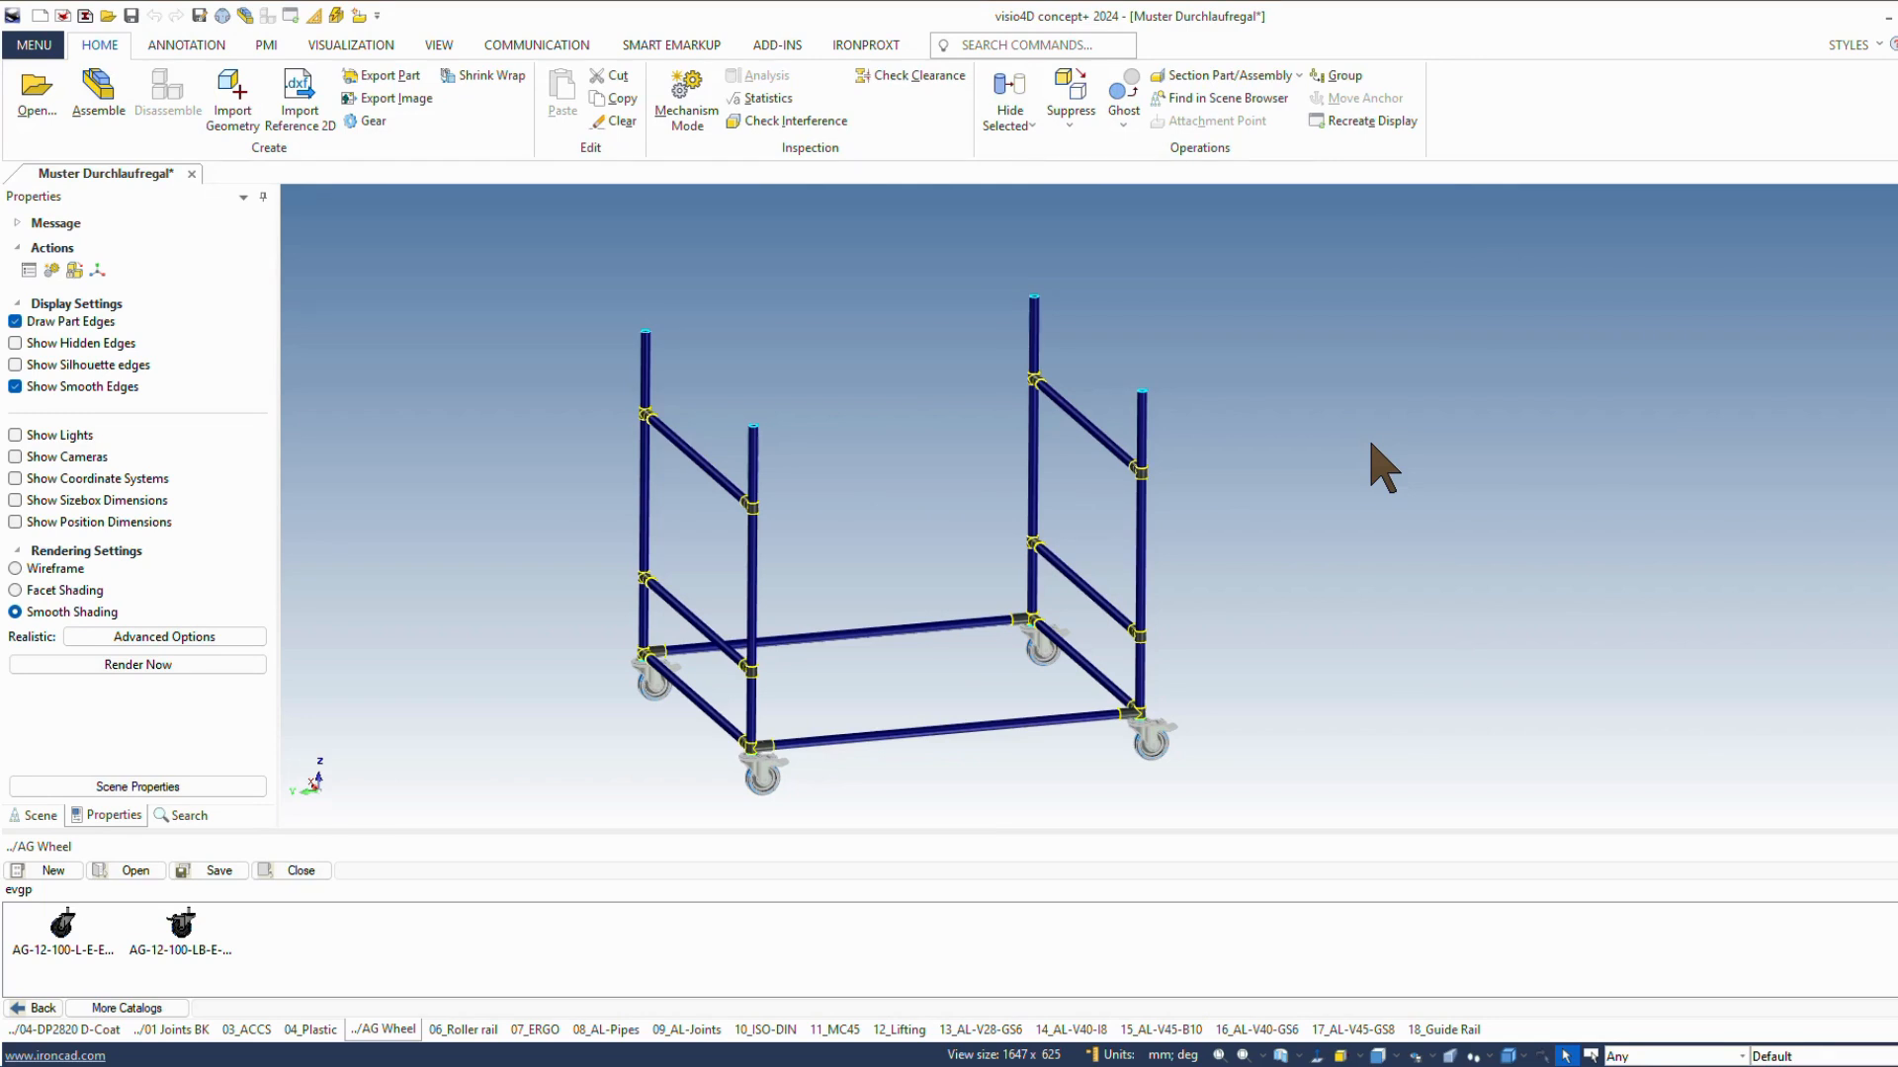
left_click(1299, 76)
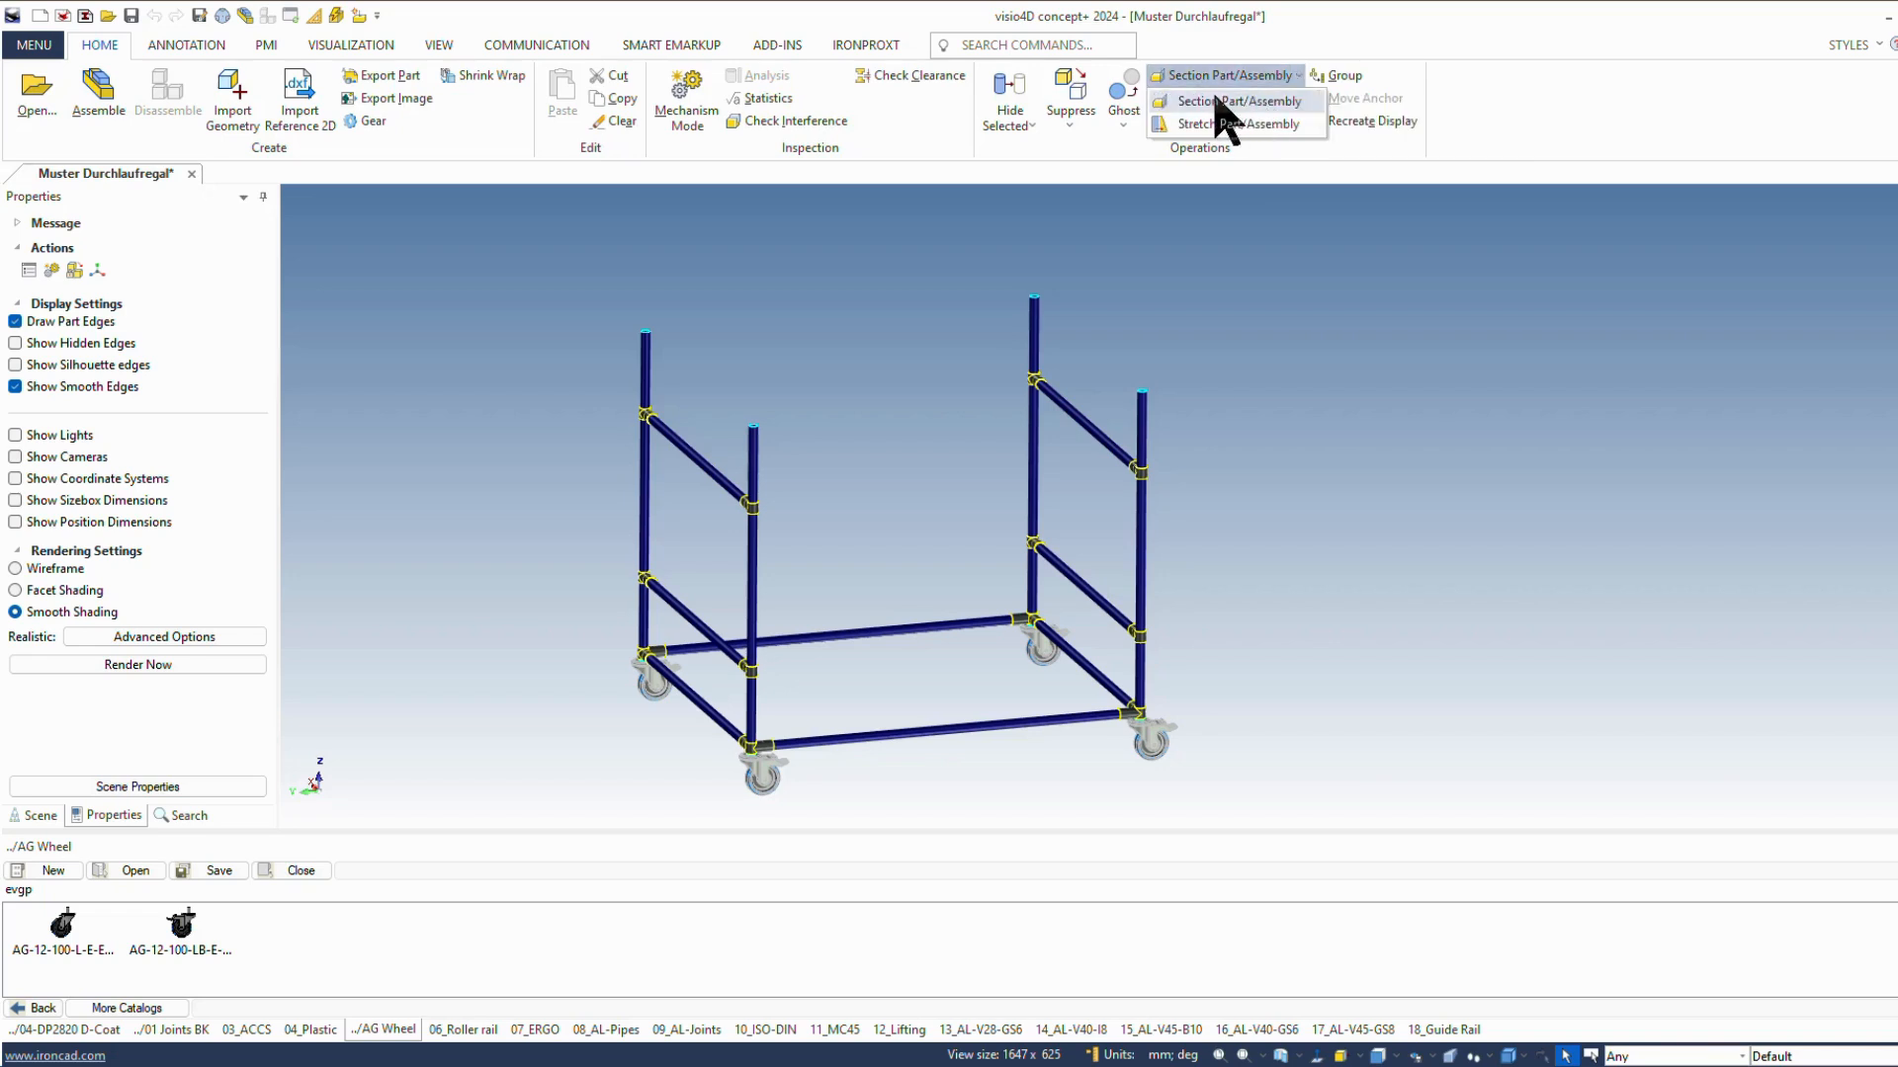
left_click(1198, 123)
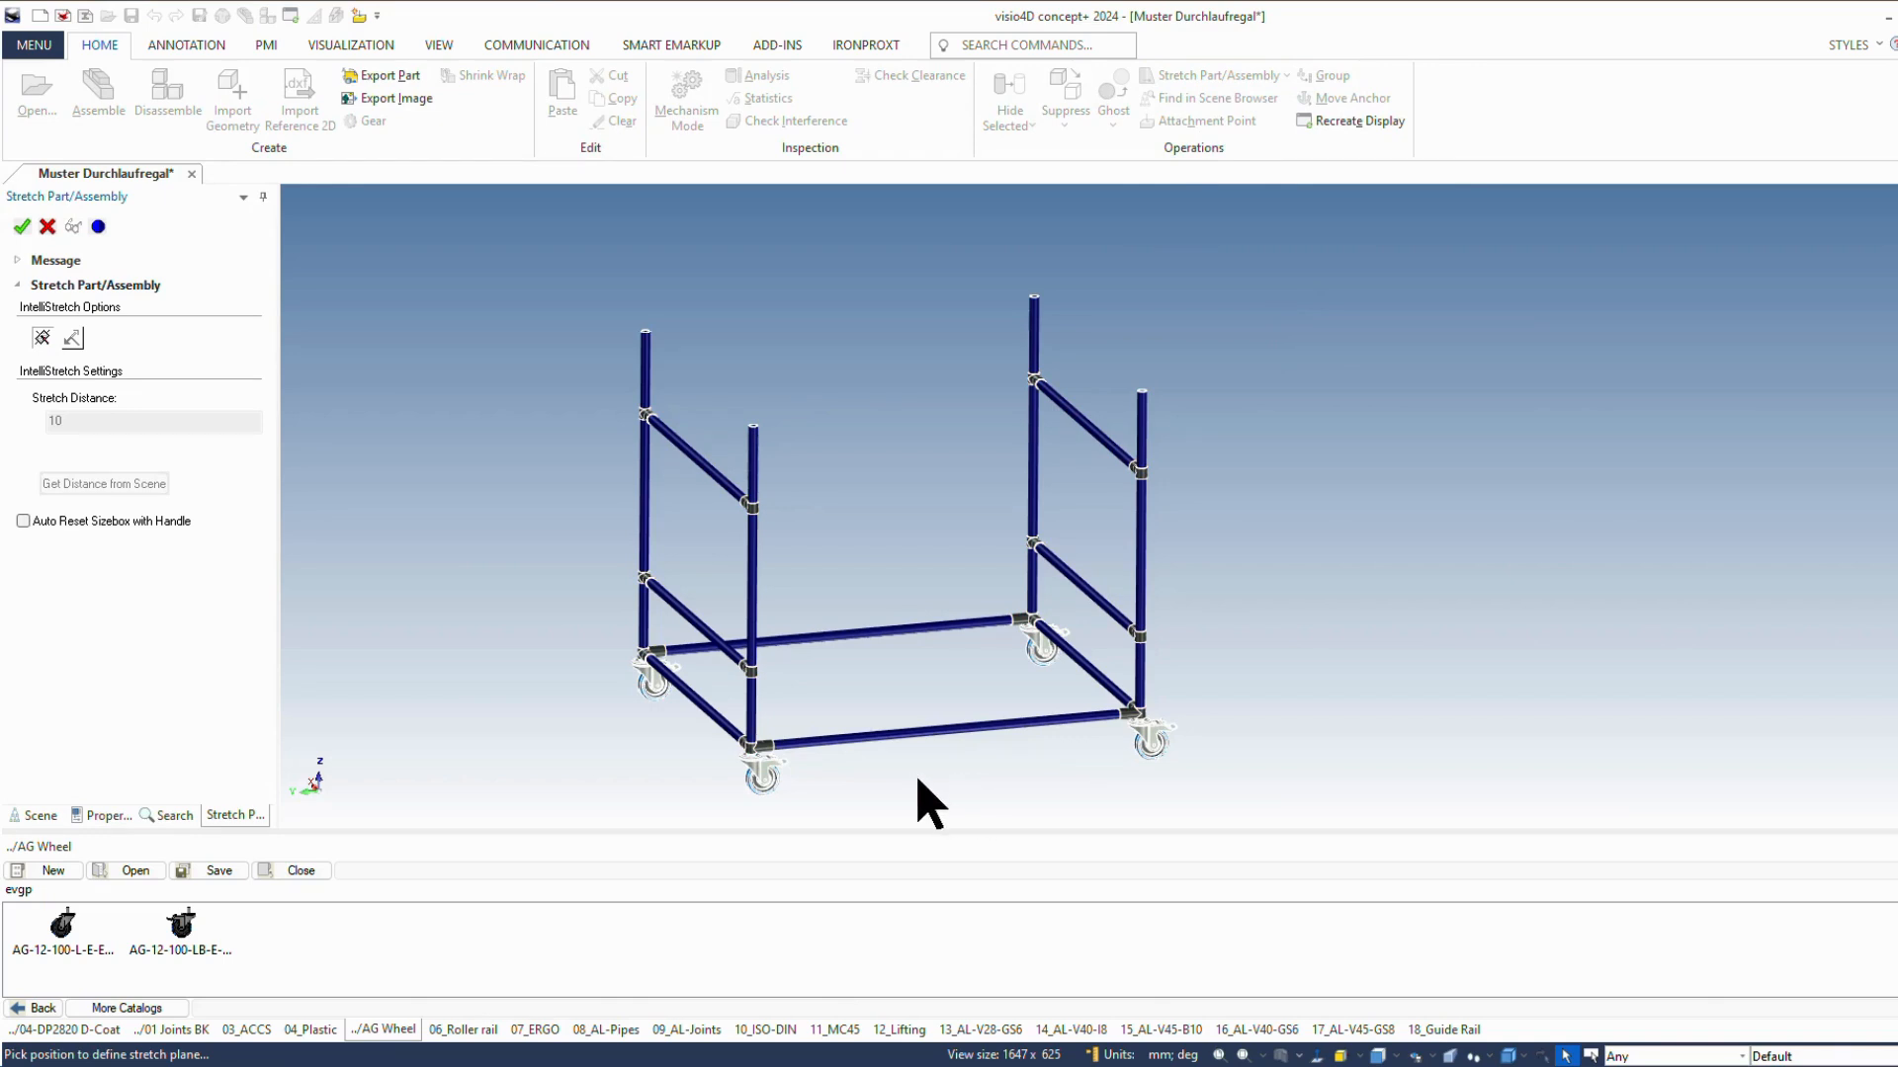
Step: Try placing the stretch plane at the end of the front base rail, on the joint edge above the castor
scroll(988, 800, "down", 3)
scroll(1137, 603, "up", 10)
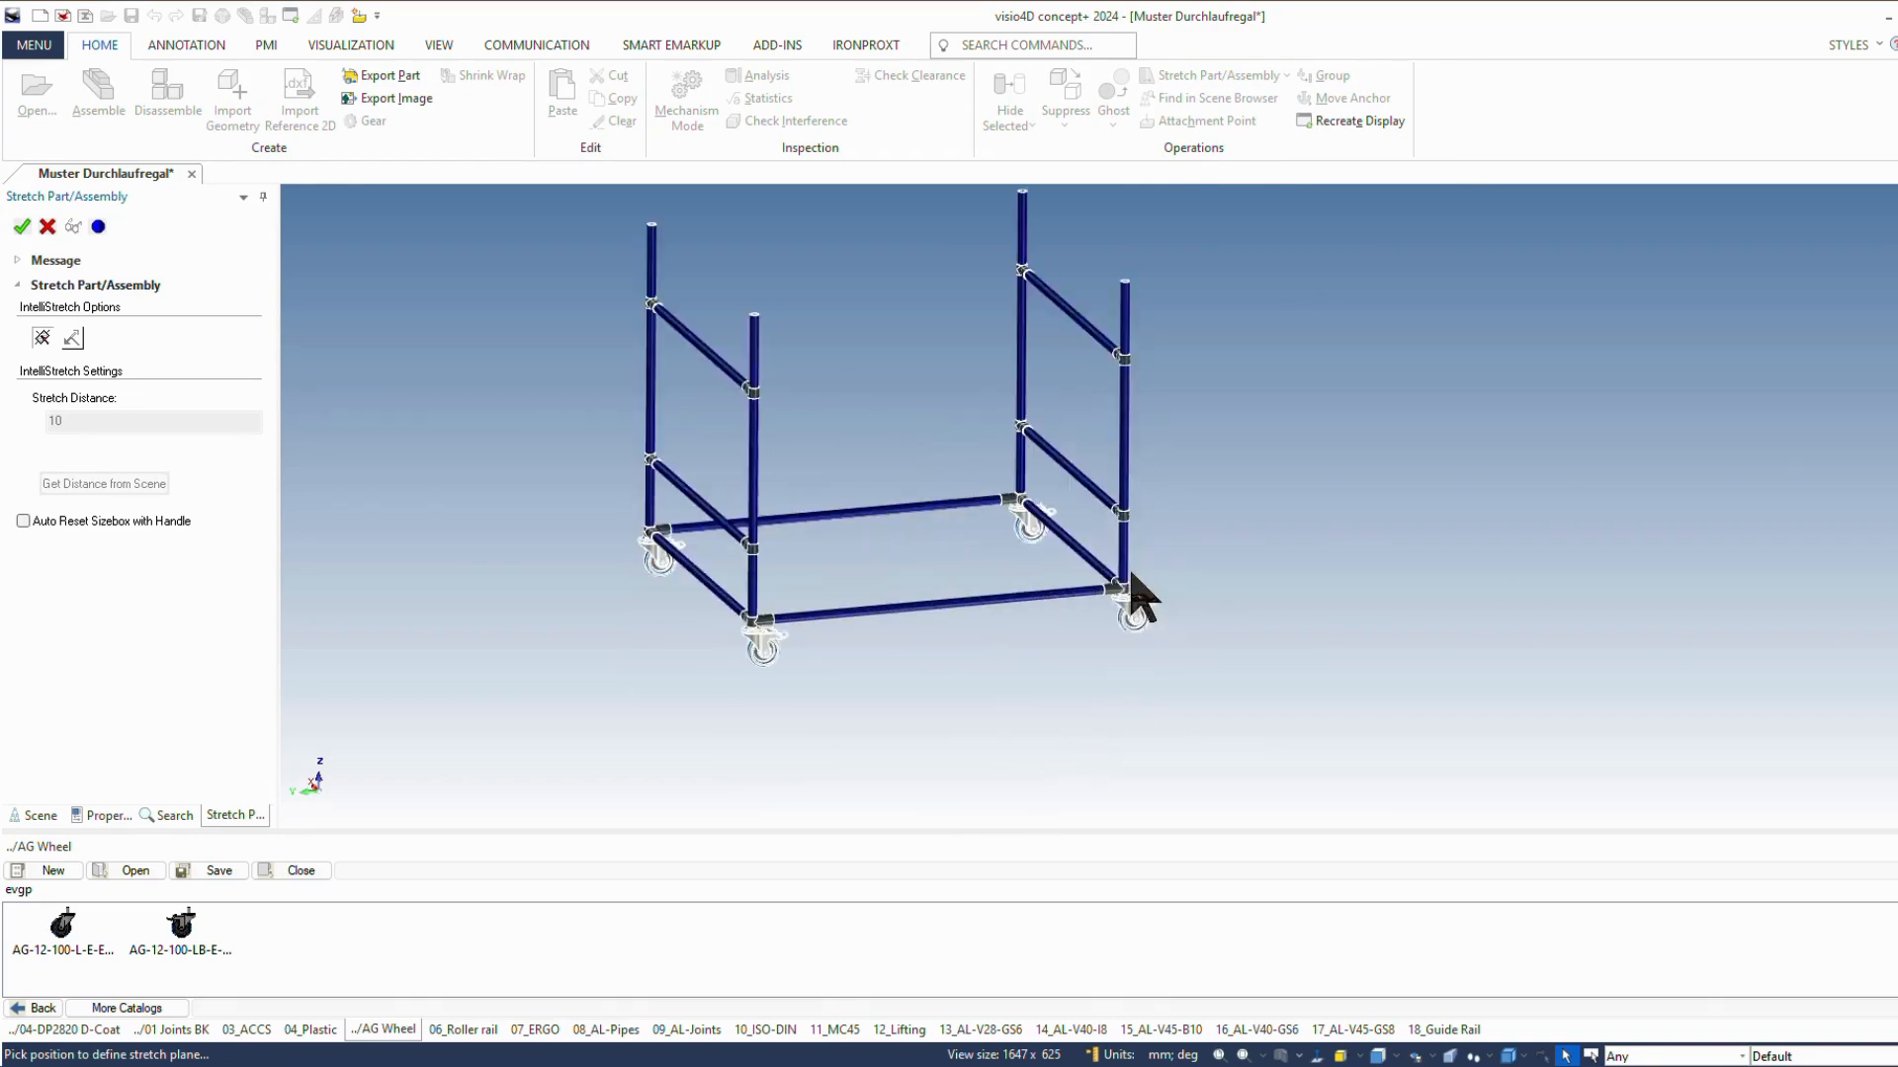
middle_click_drag(1058, 762, 1228, 709)
scroll(1381, 585, "up", 3)
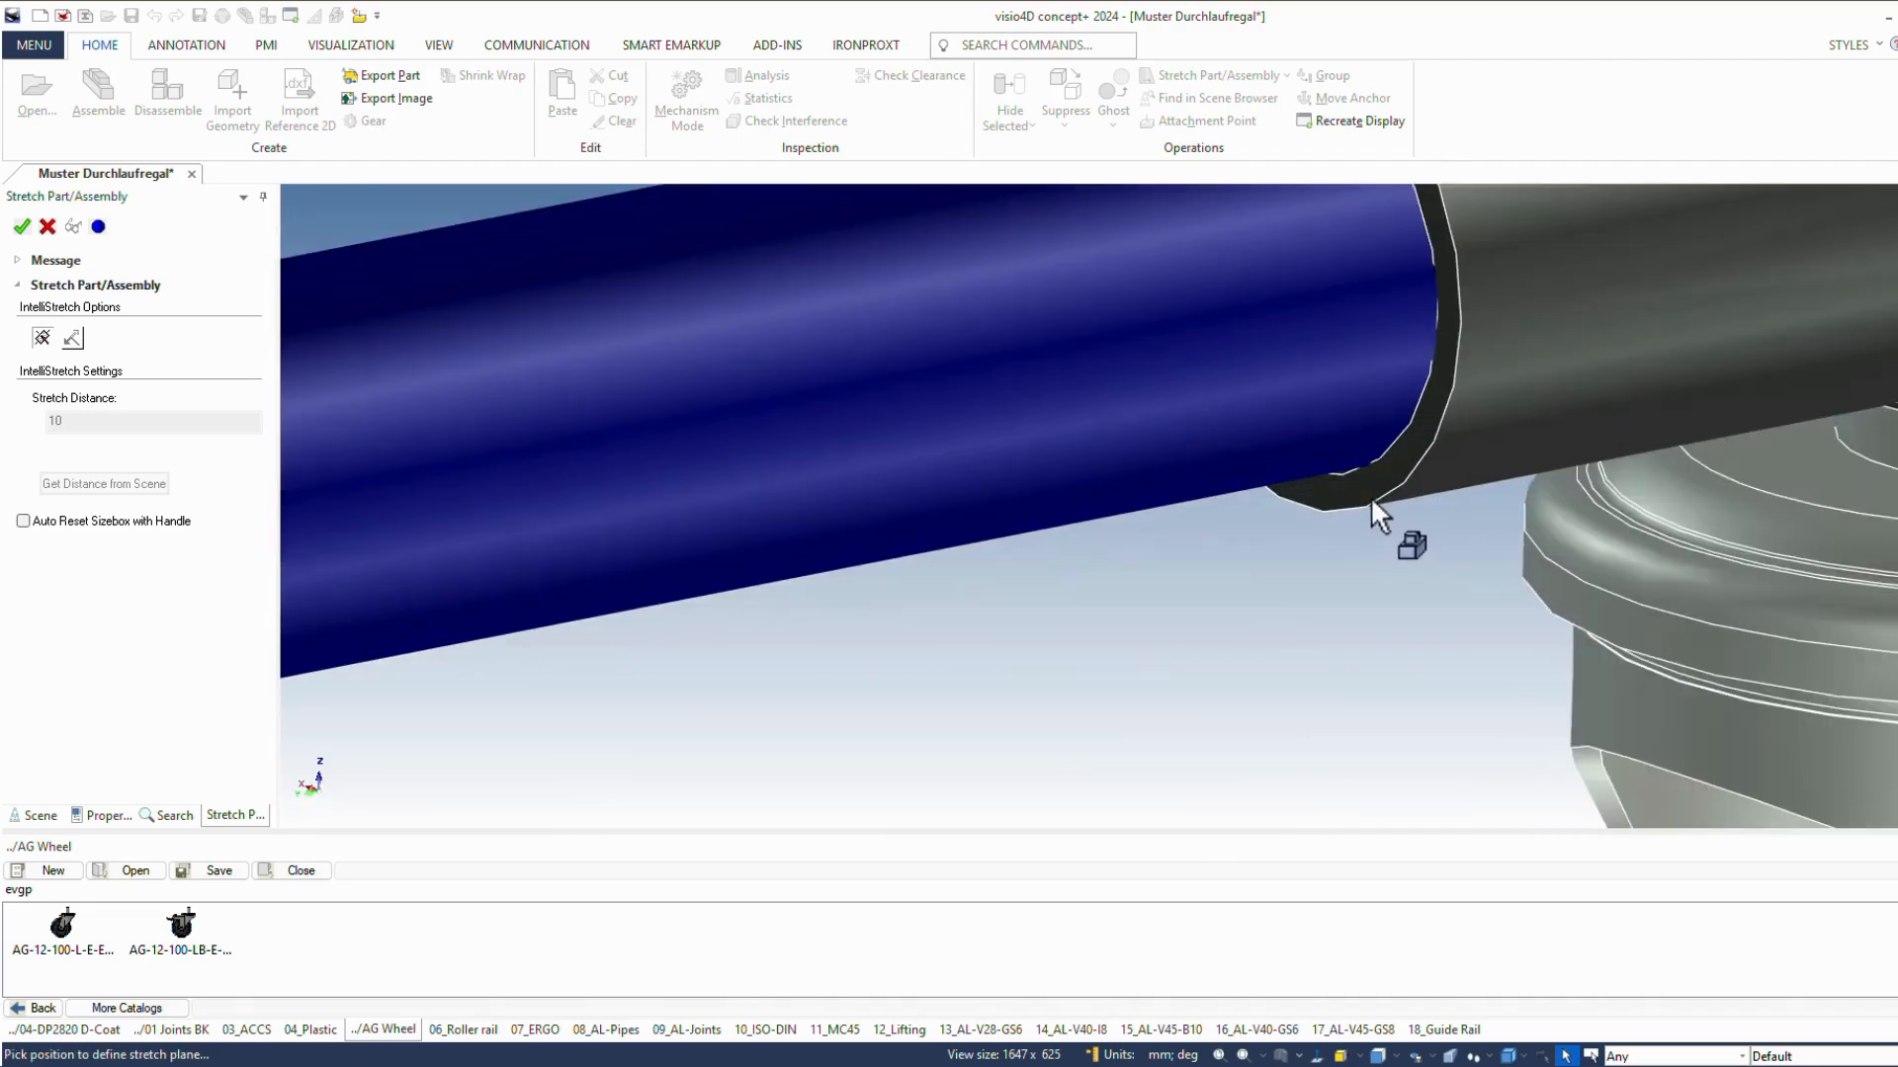
left_click(1344, 477)
scroll(1344, 474, "down", 10)
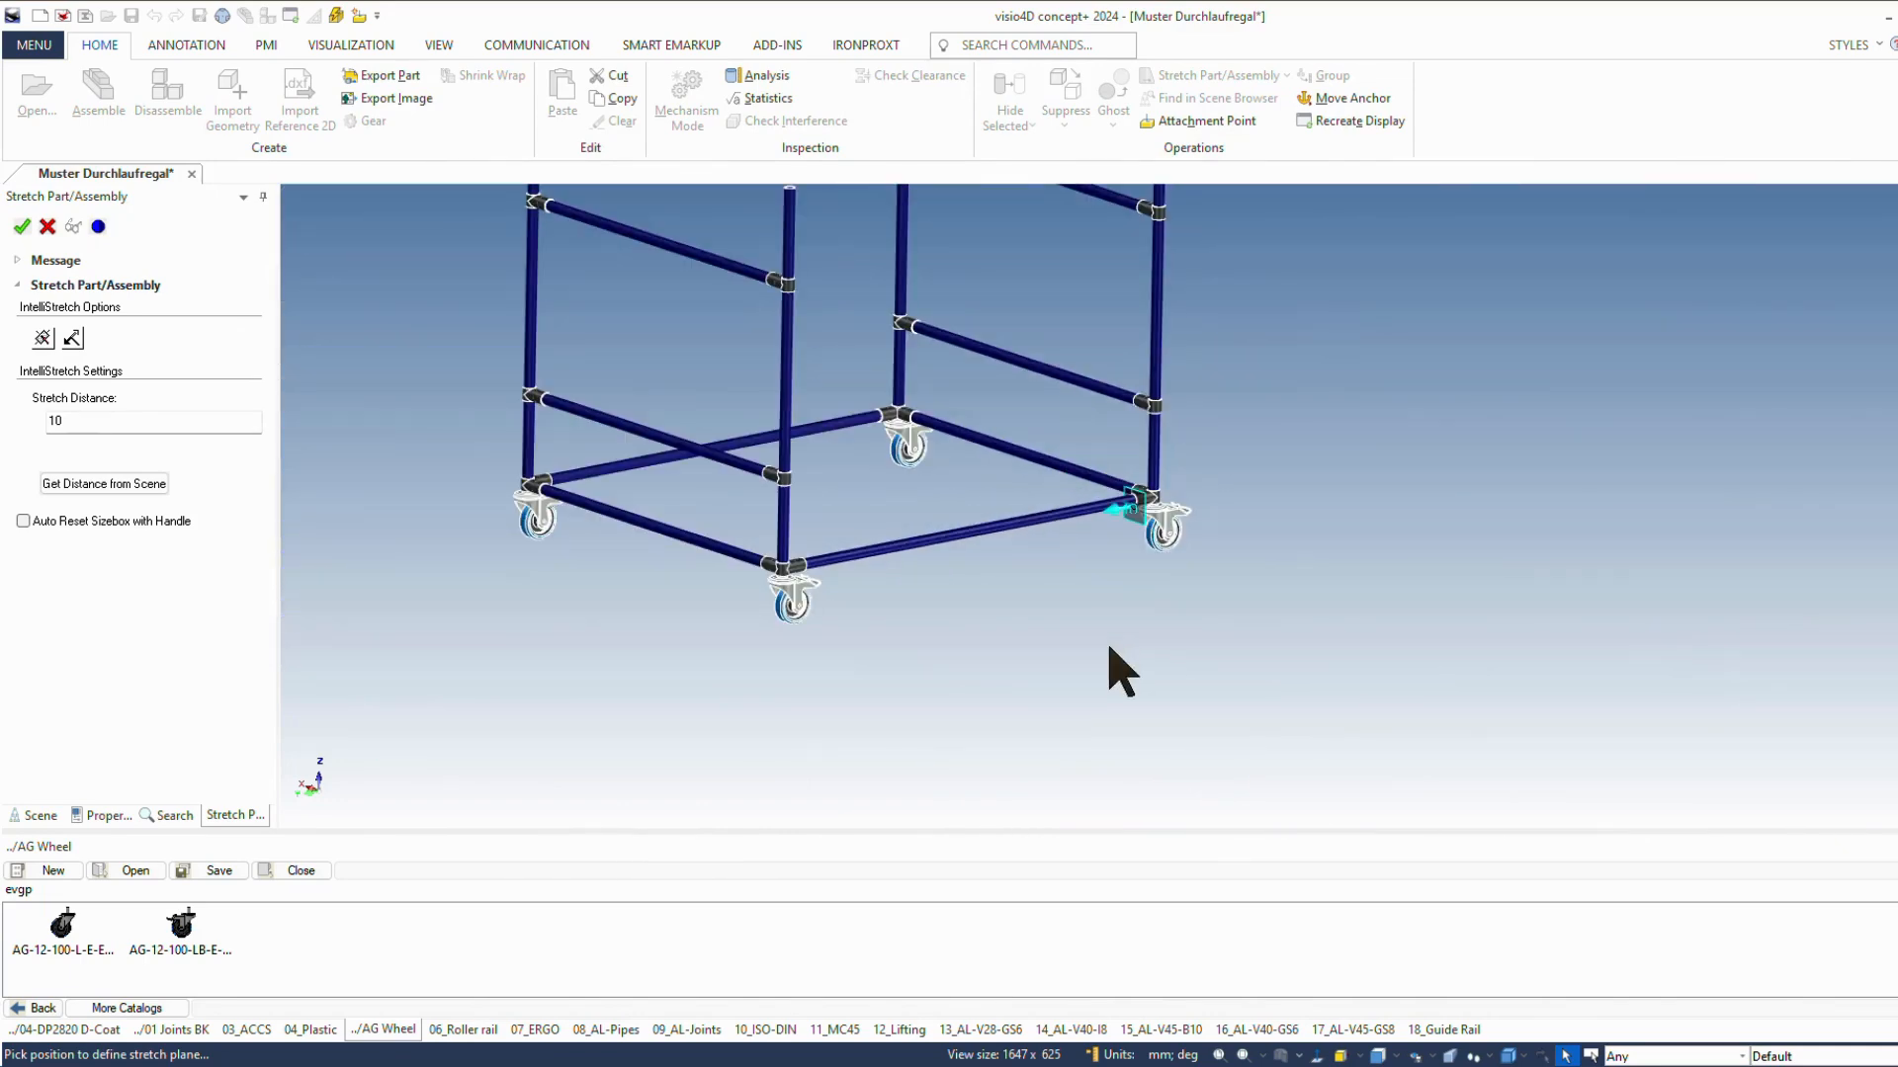
Step: Examine the stretch plane's position and direction arrow on the front base rail relative to the joint and castor
middle_click_drag(1115, 674, 996, 605)
scroll(996, 605, "down", 5)
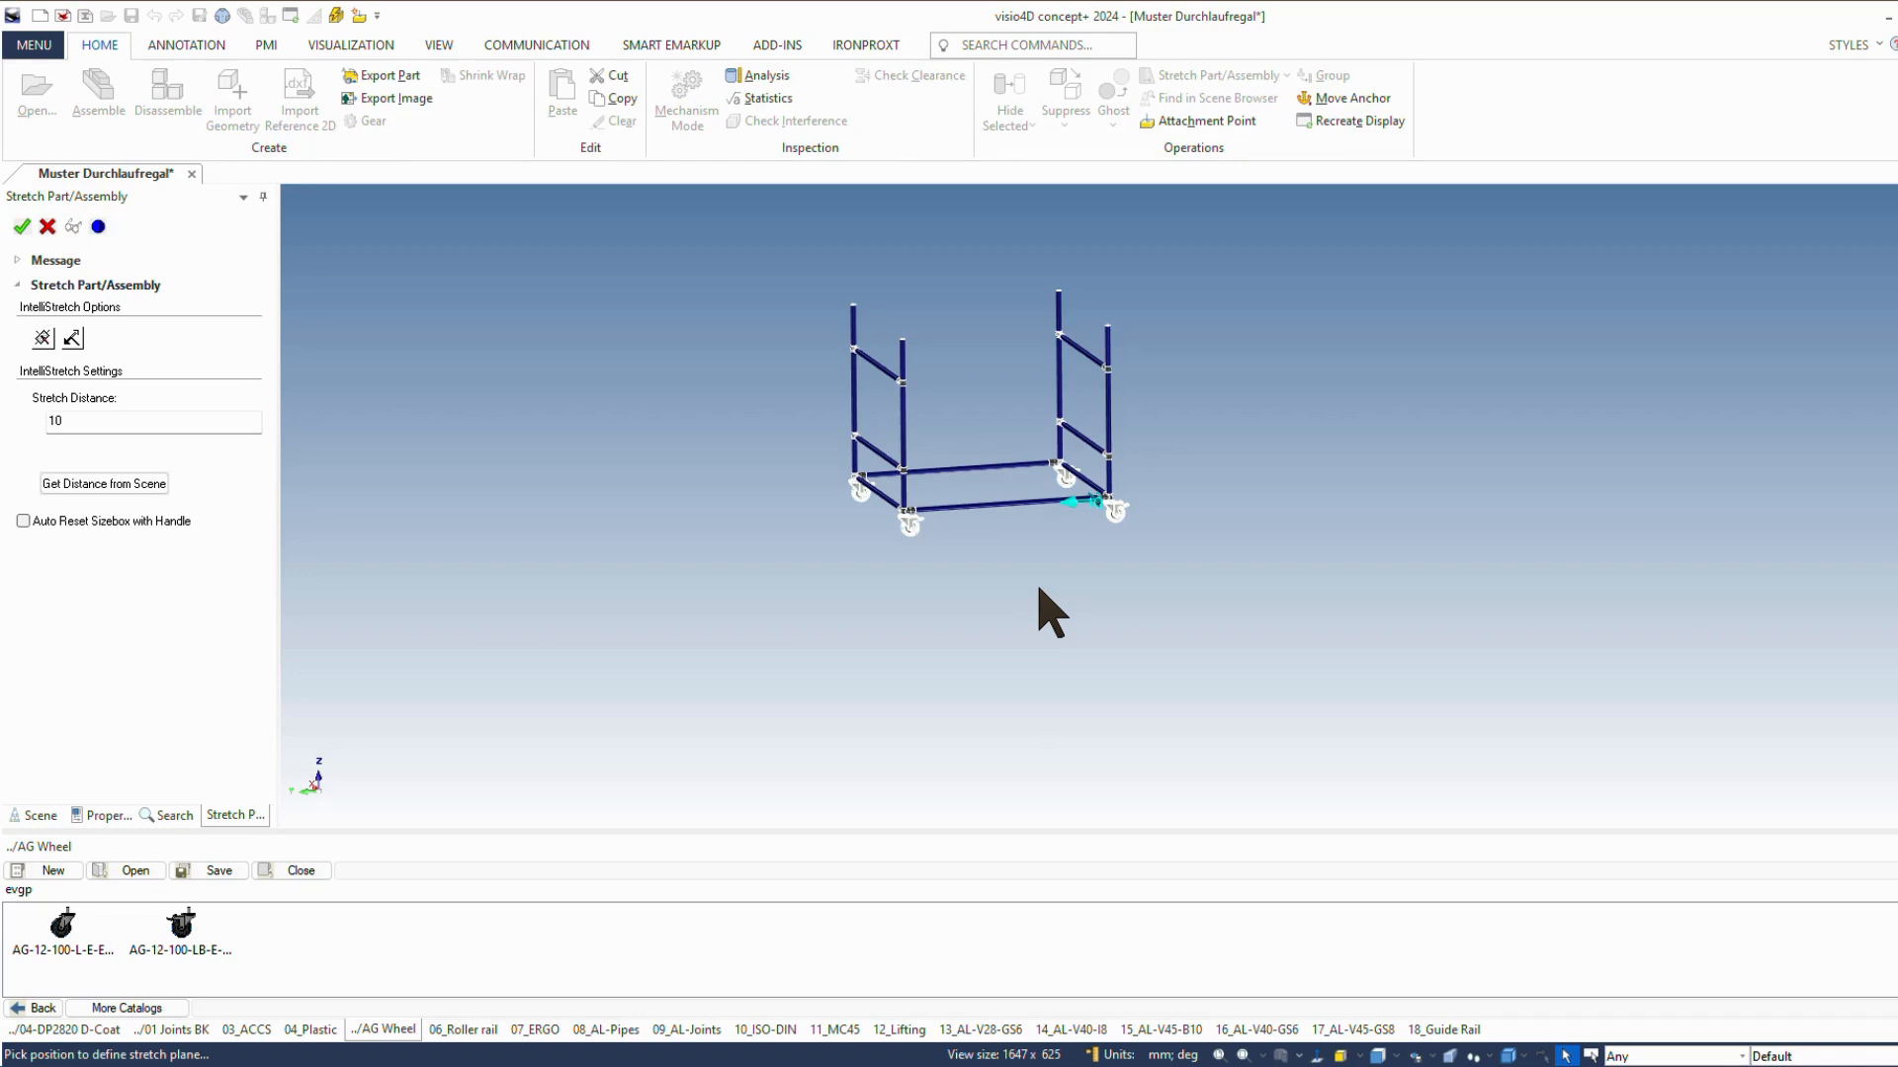
scroll(1105, 546, "up", 6)
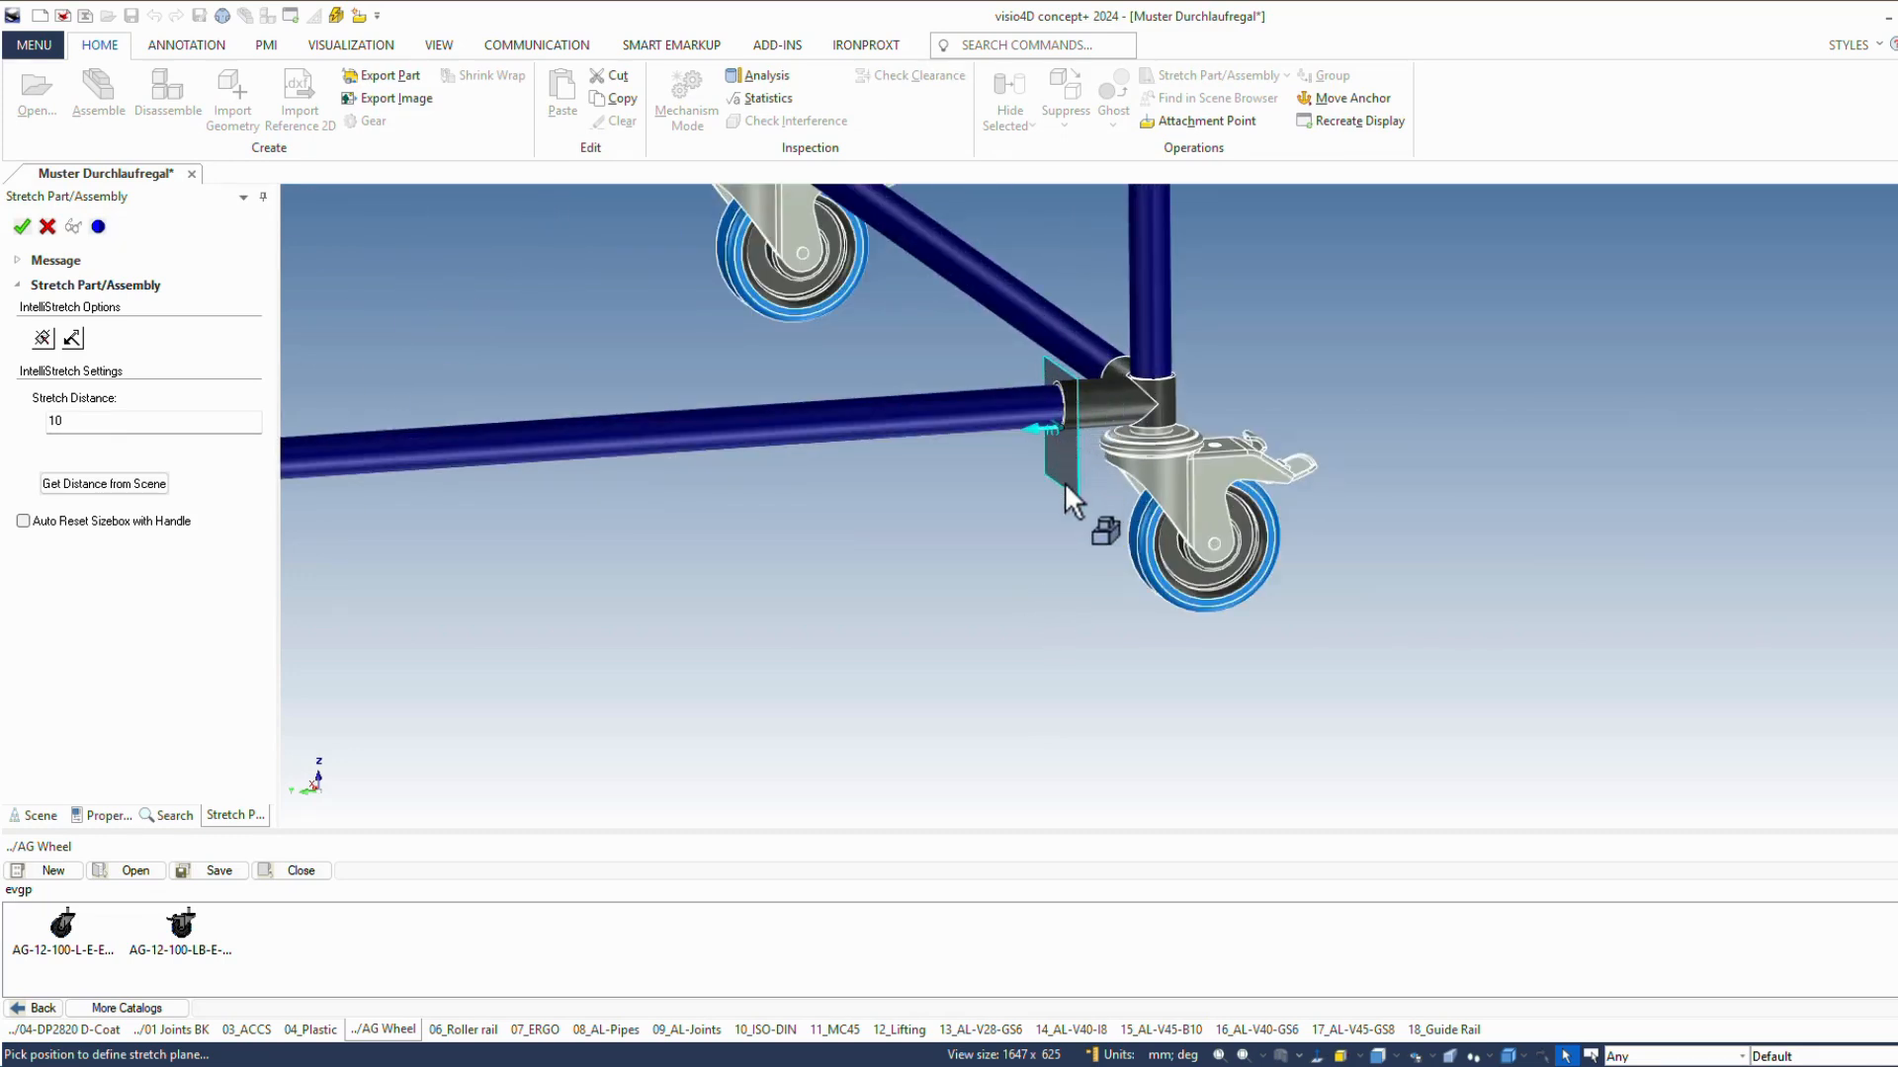
scroll(1065, 484, "down", 5)
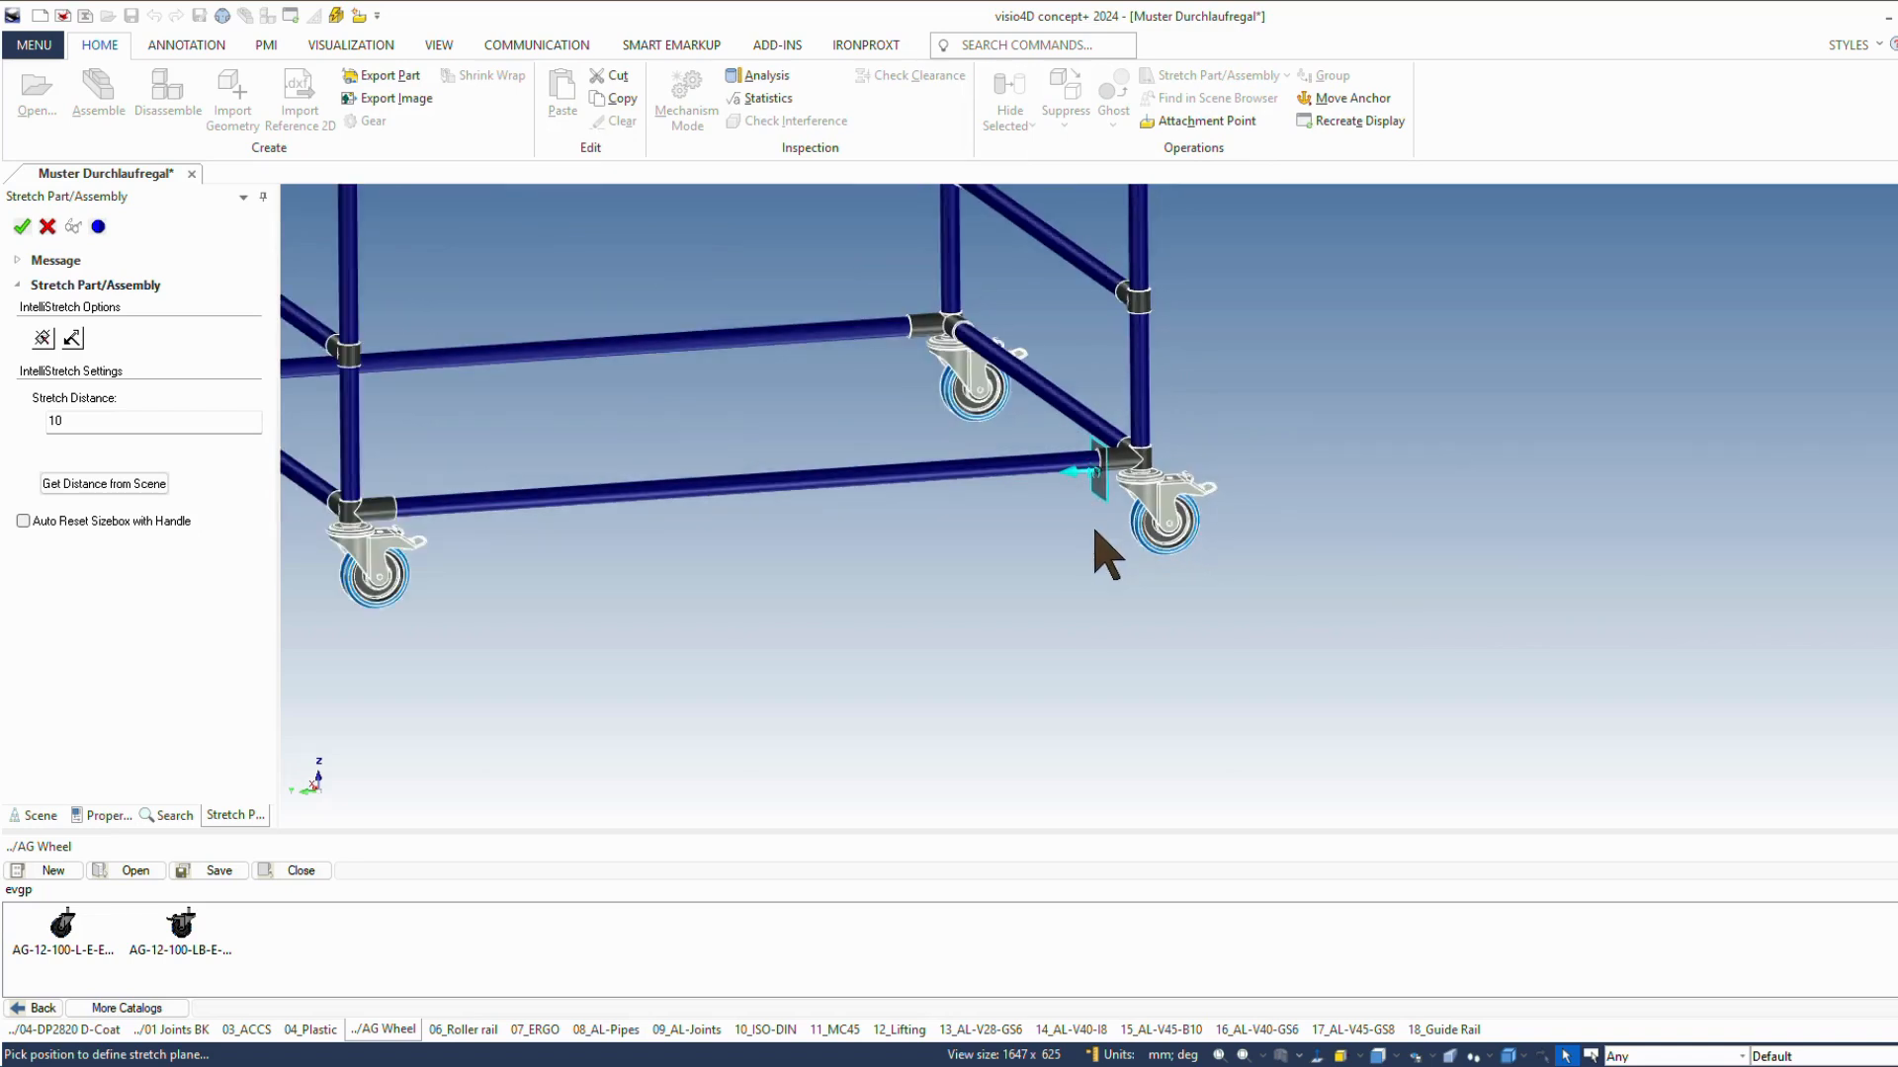
scroll(1097, 539, "down", 3)
middle_click_drag(1110, 601, 1117, 485)
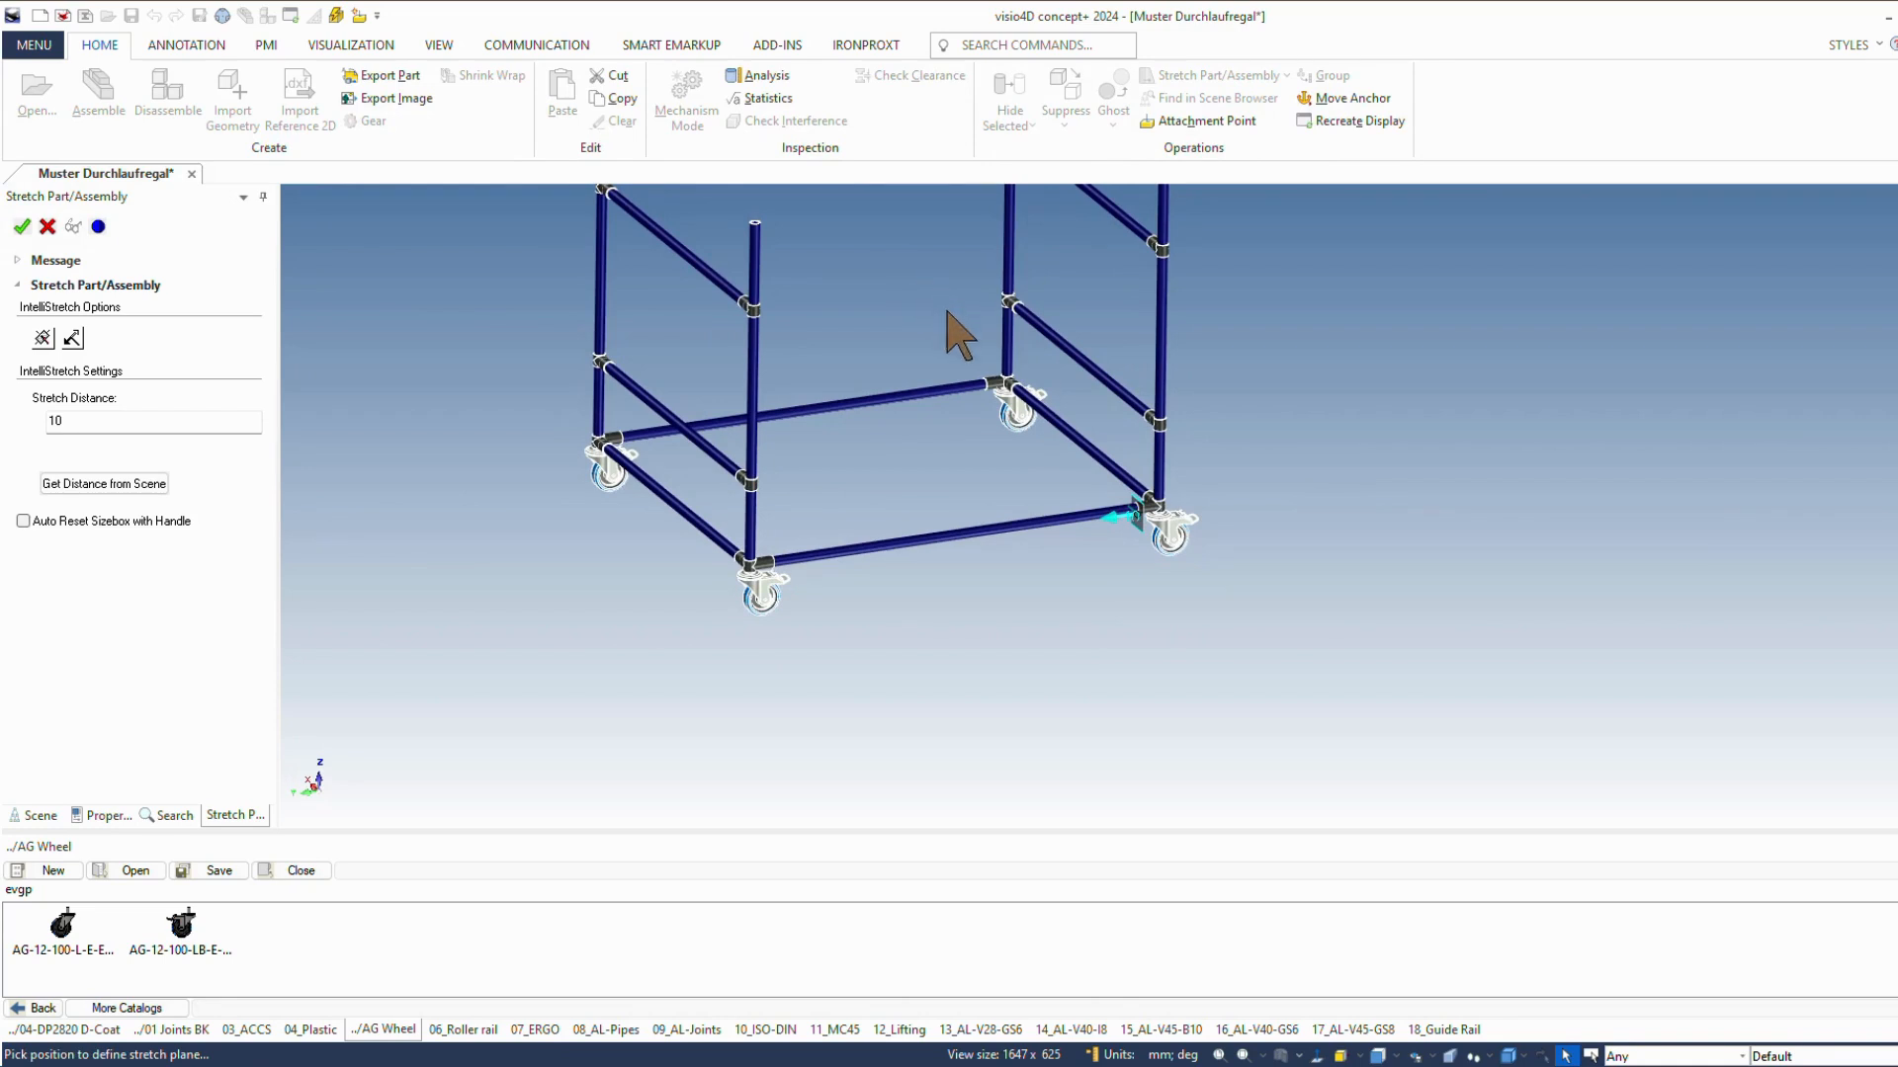
scroll(1146, 593, "down", 3)
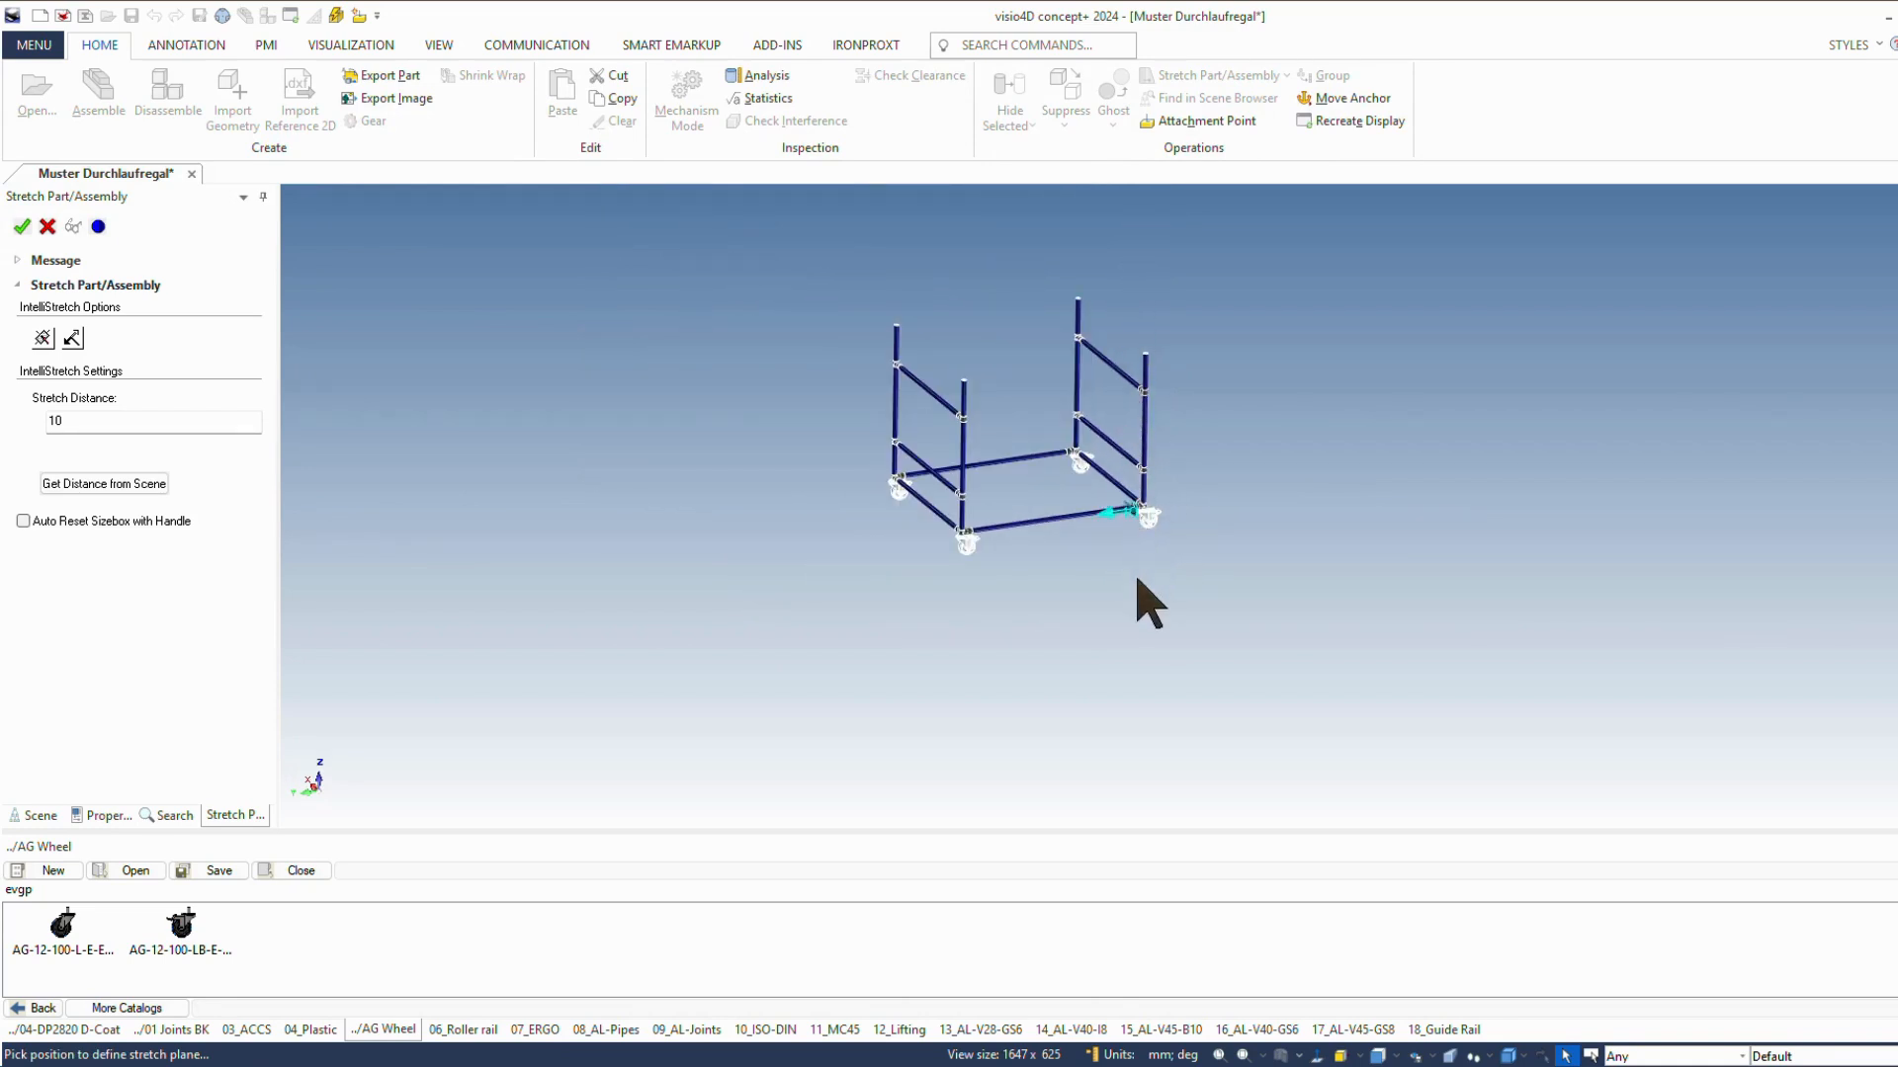
scroll(1136, 538, "up", 6)
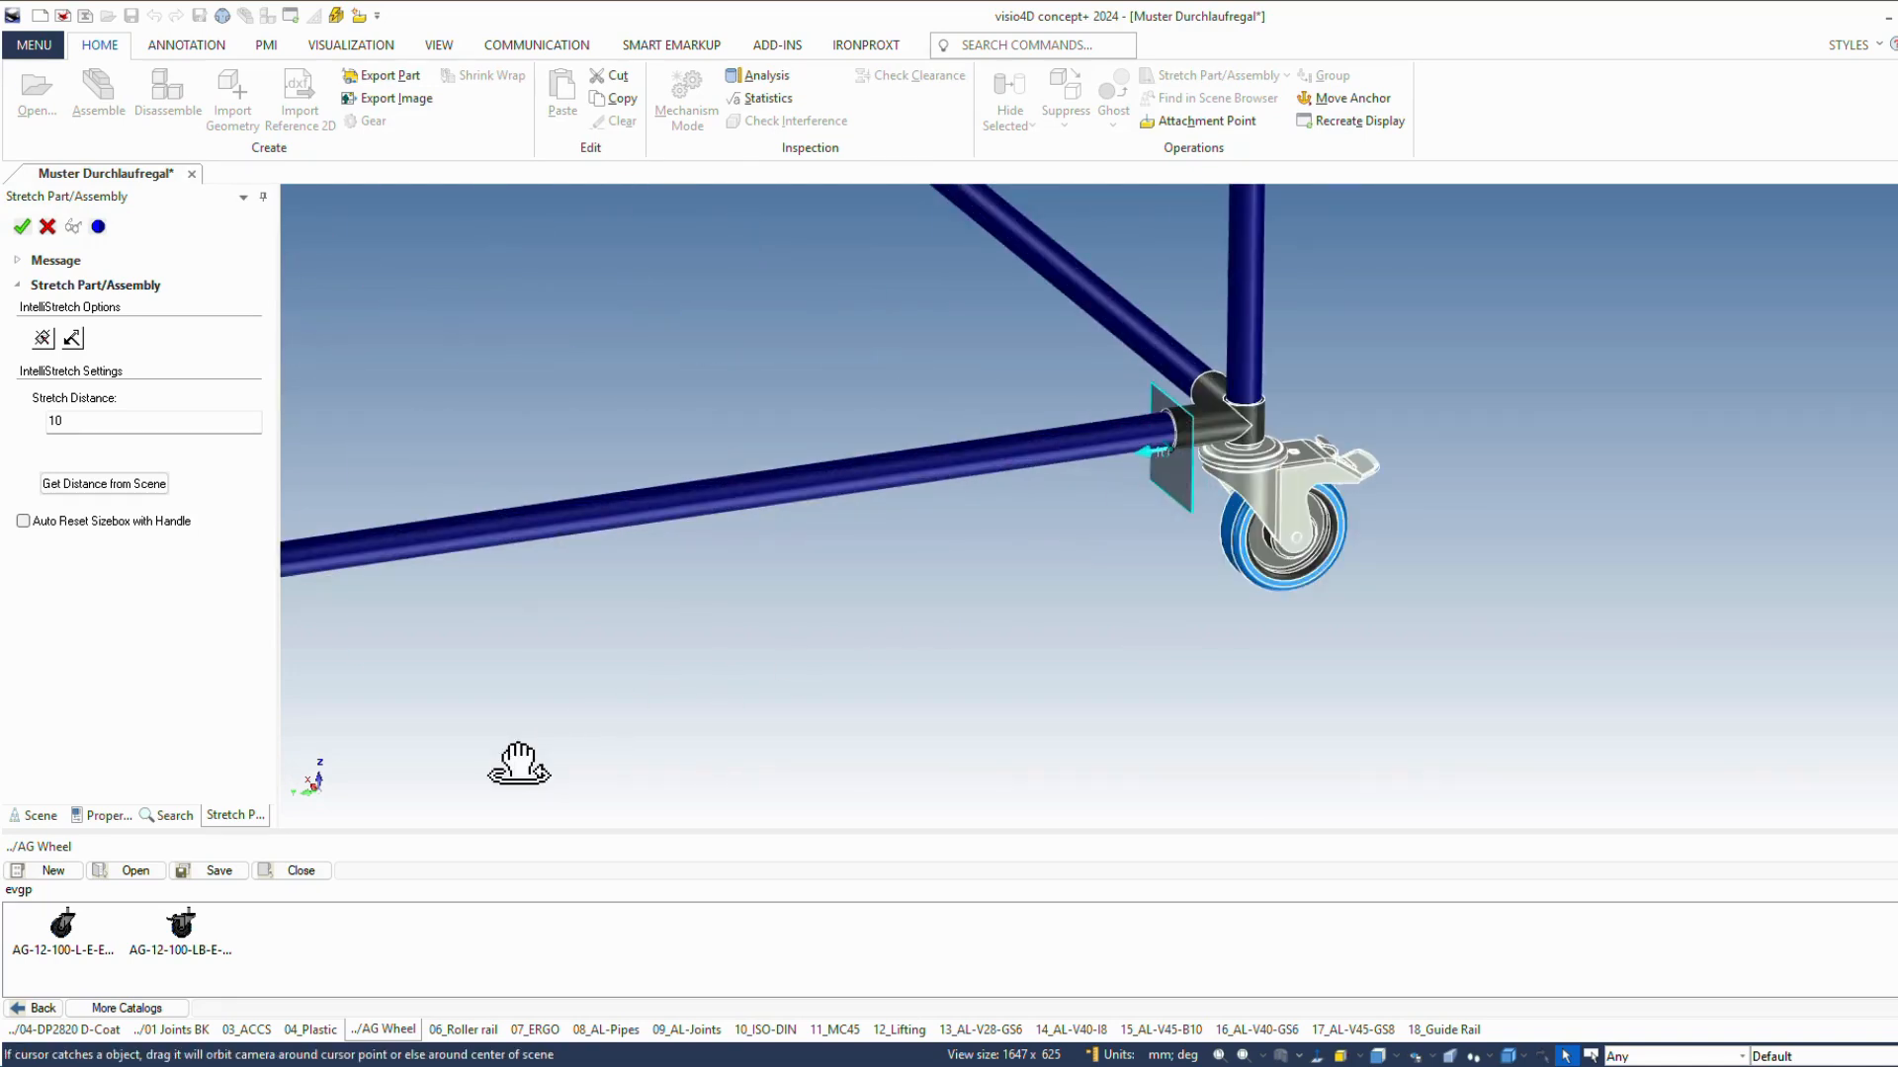
left_click_drag(519, 764, 550, 771)
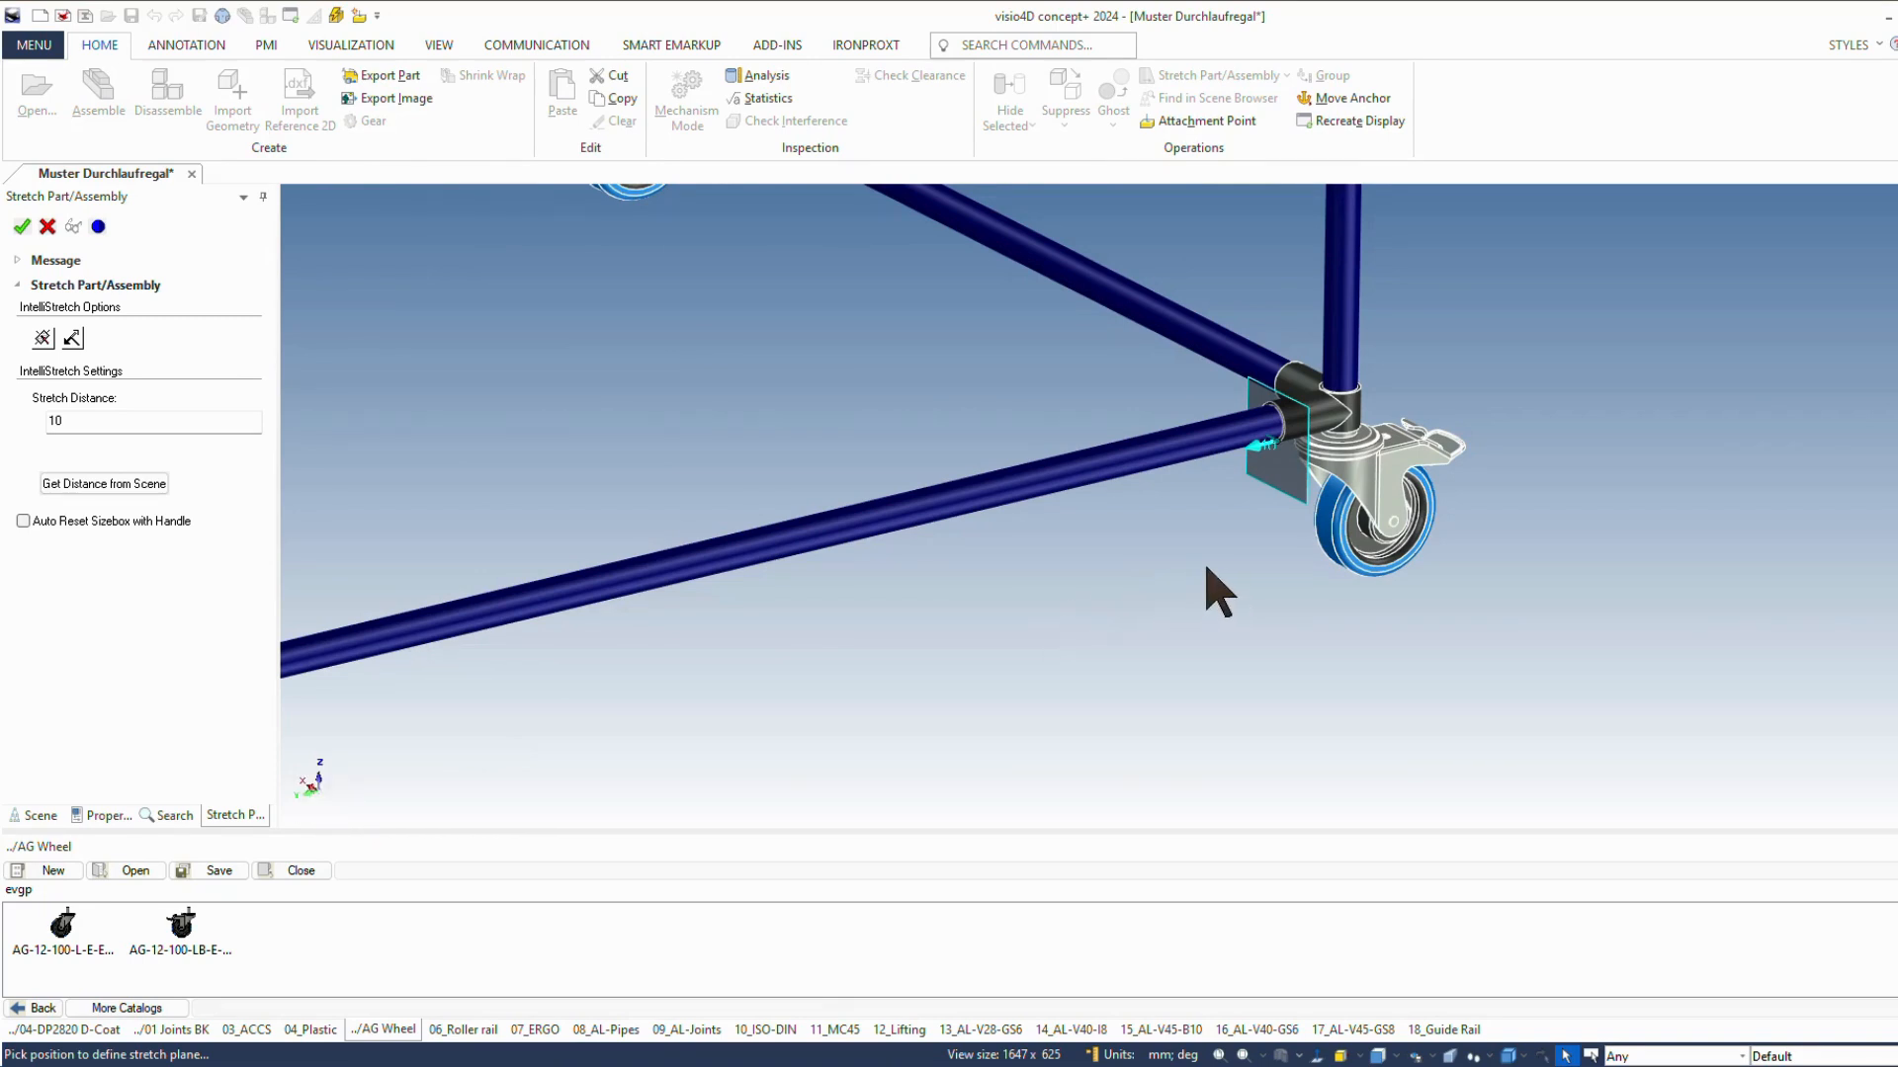
scroll(1218, 591, "down", 3)
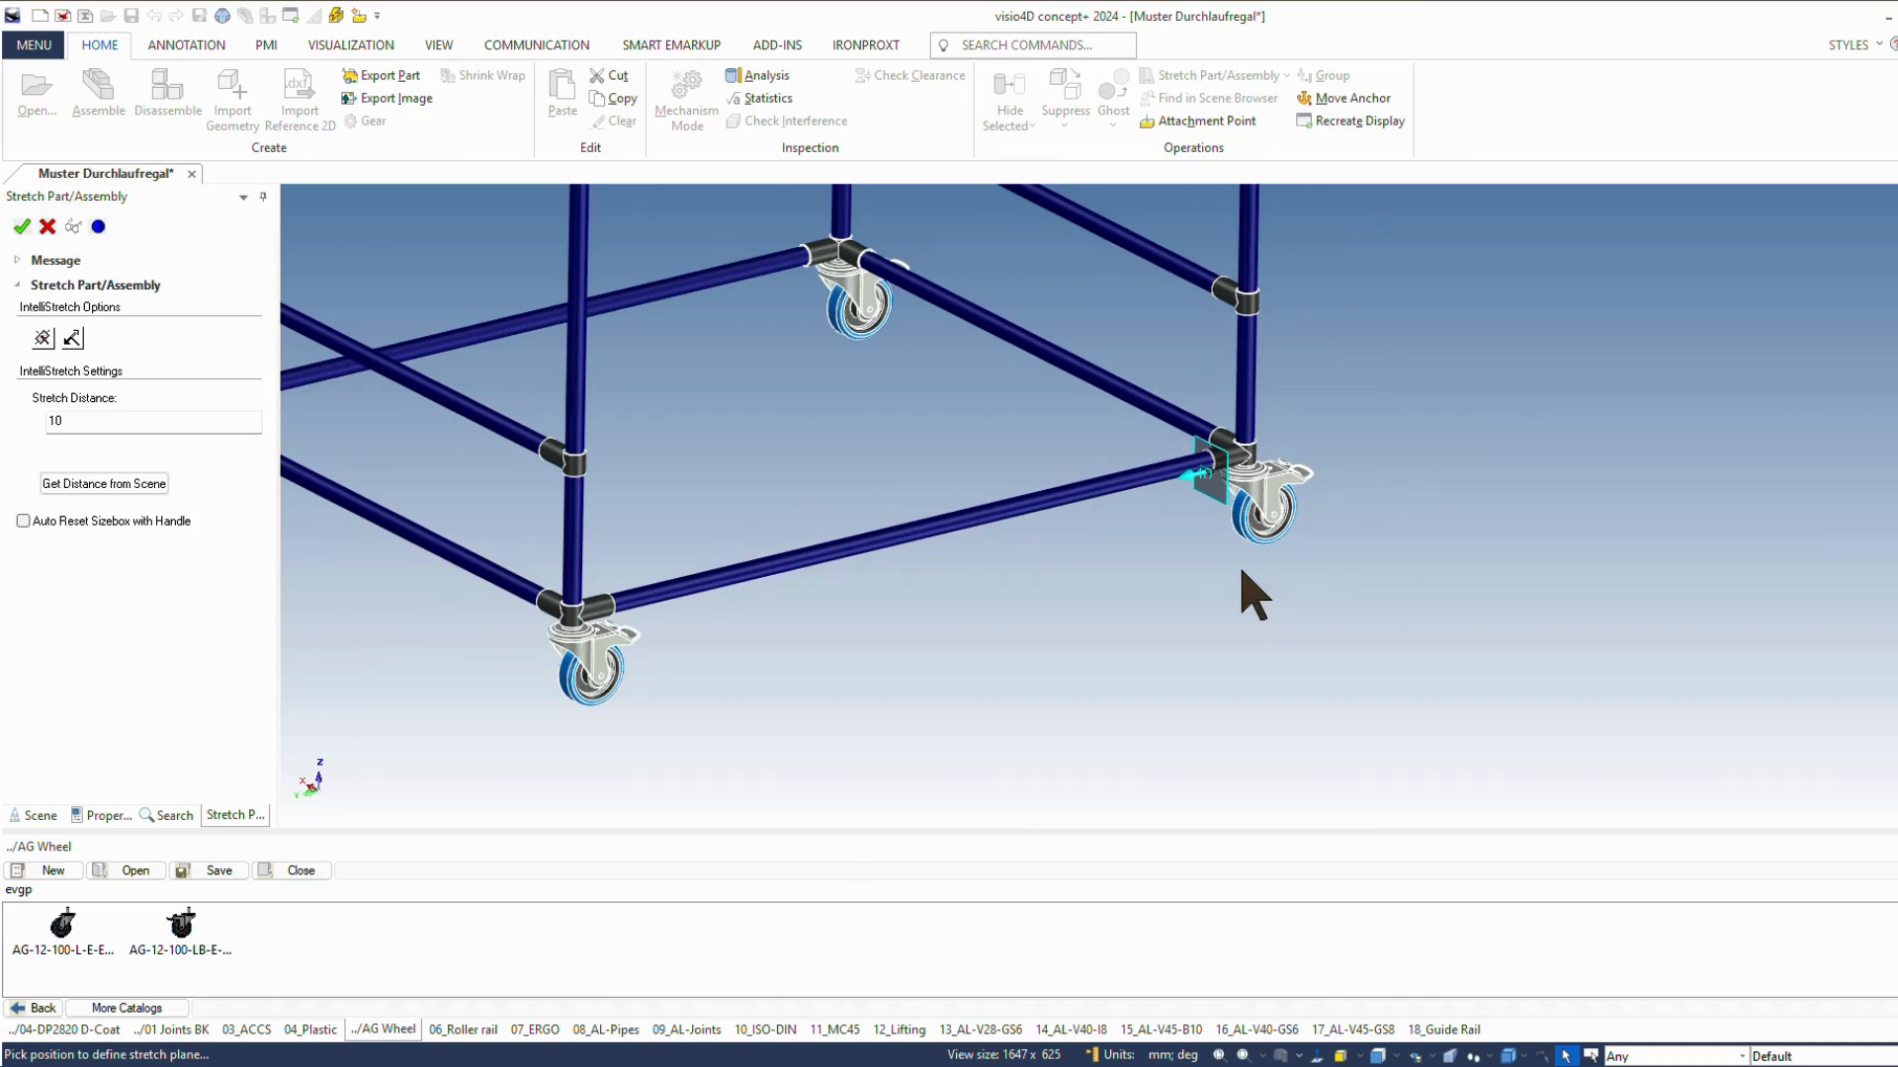
scroll(1087, 464, "up", 5)
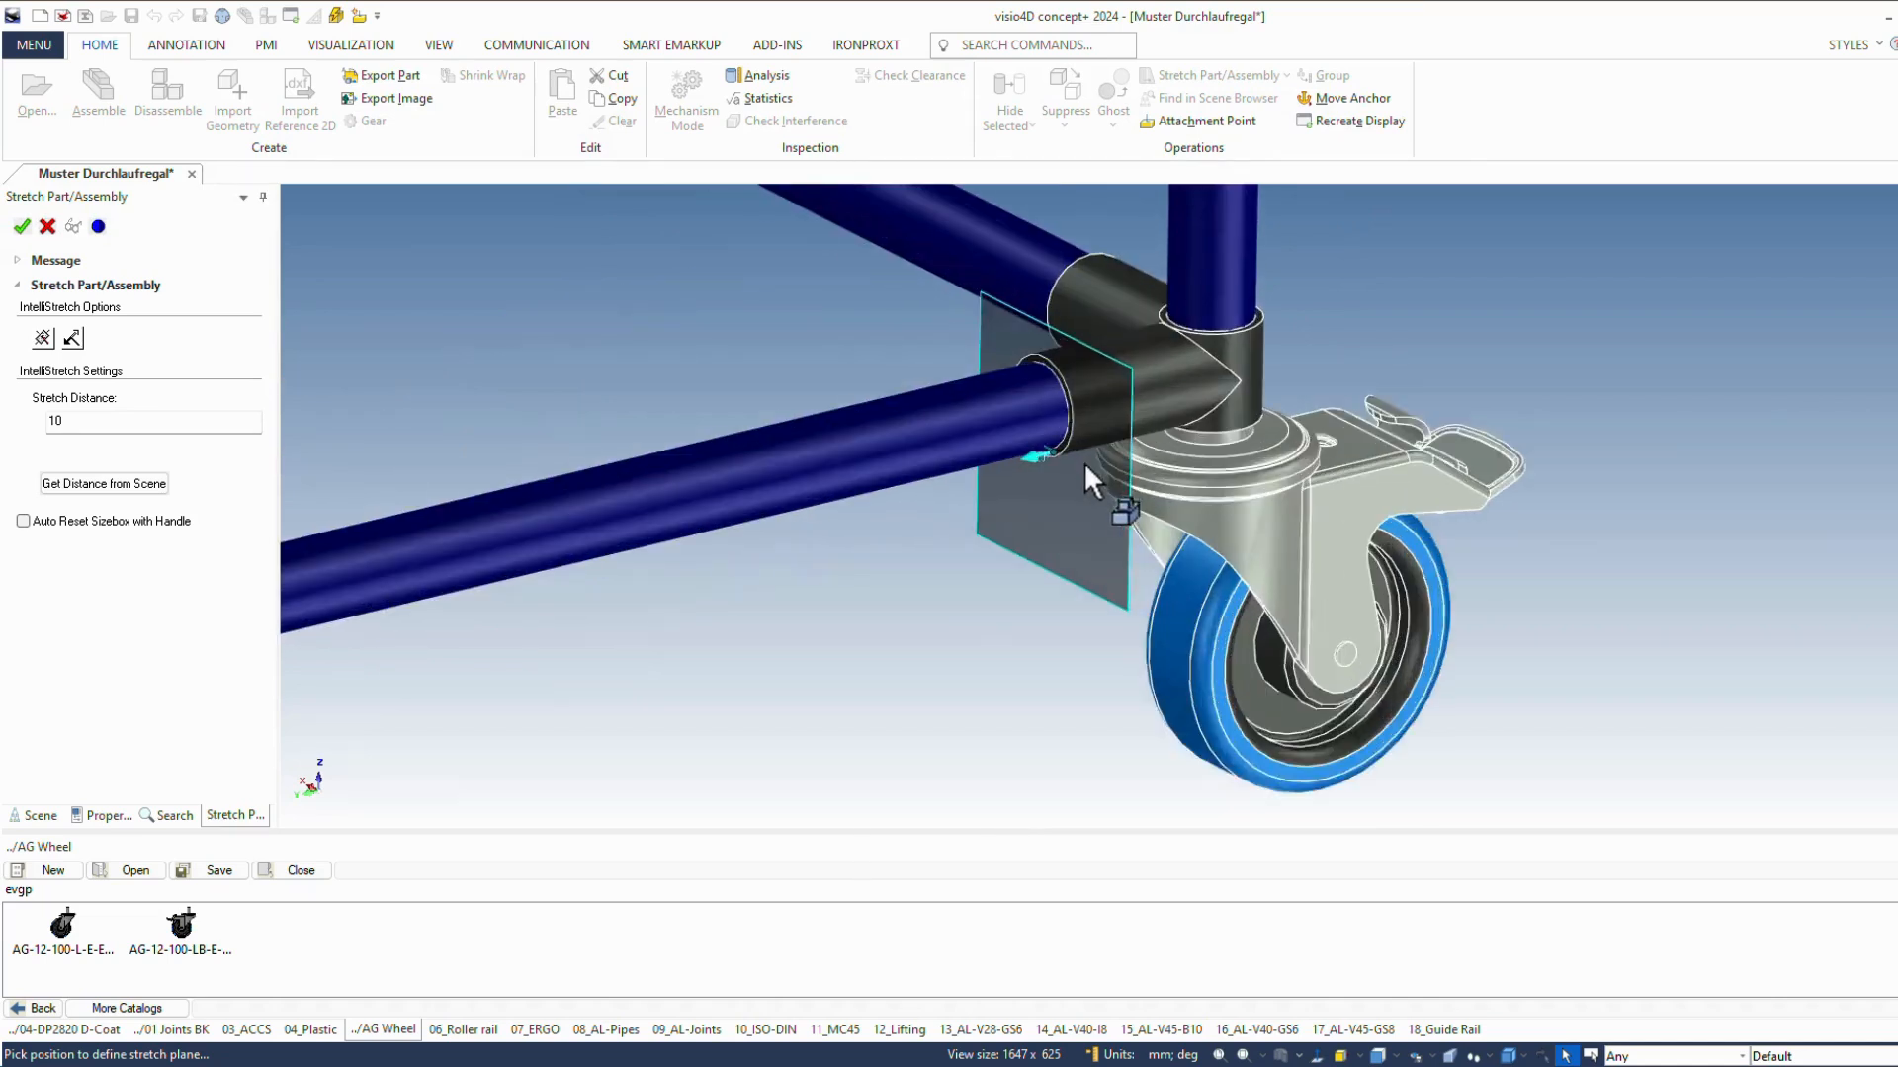
Step: Try shifting the stretch plane along the front base rail away from the joint, and dismiss the save reminder
left_click(1072, 582)
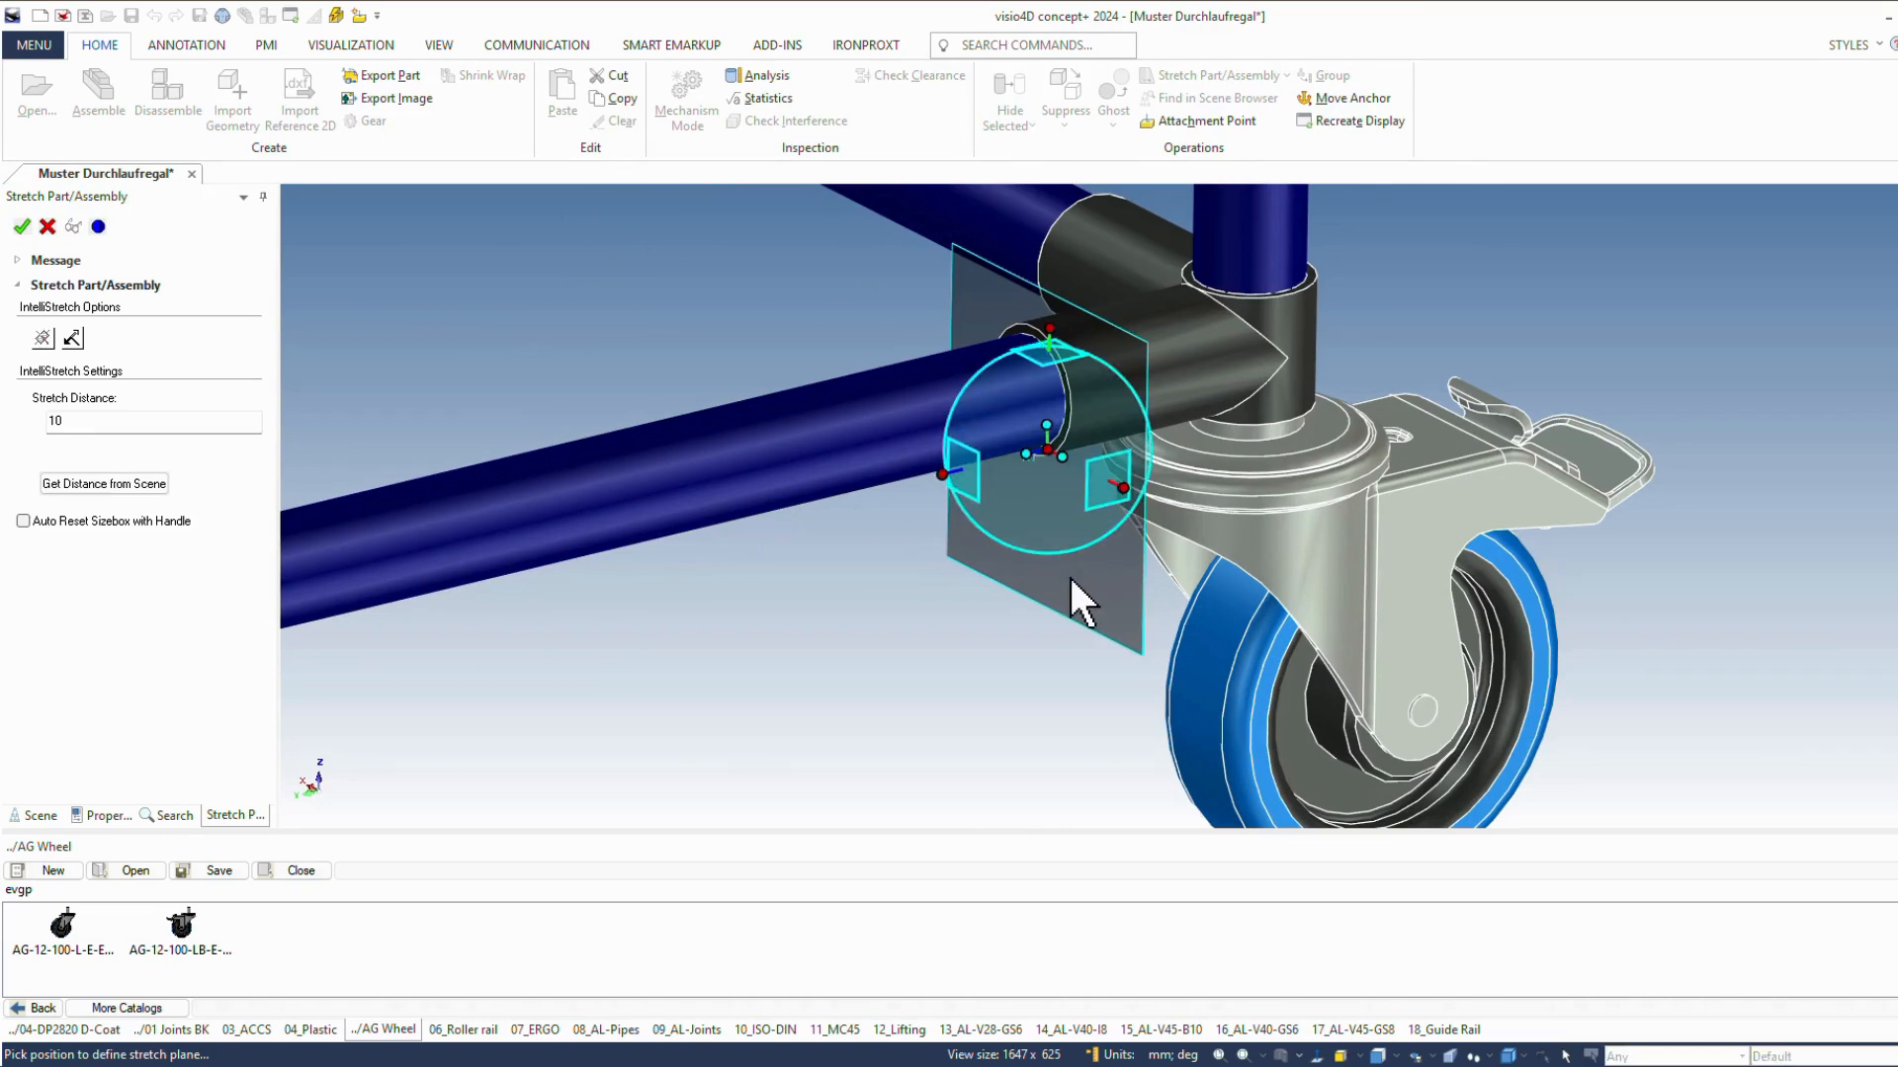
left_click_drag(942, 474, 726, 527)
key("Return")
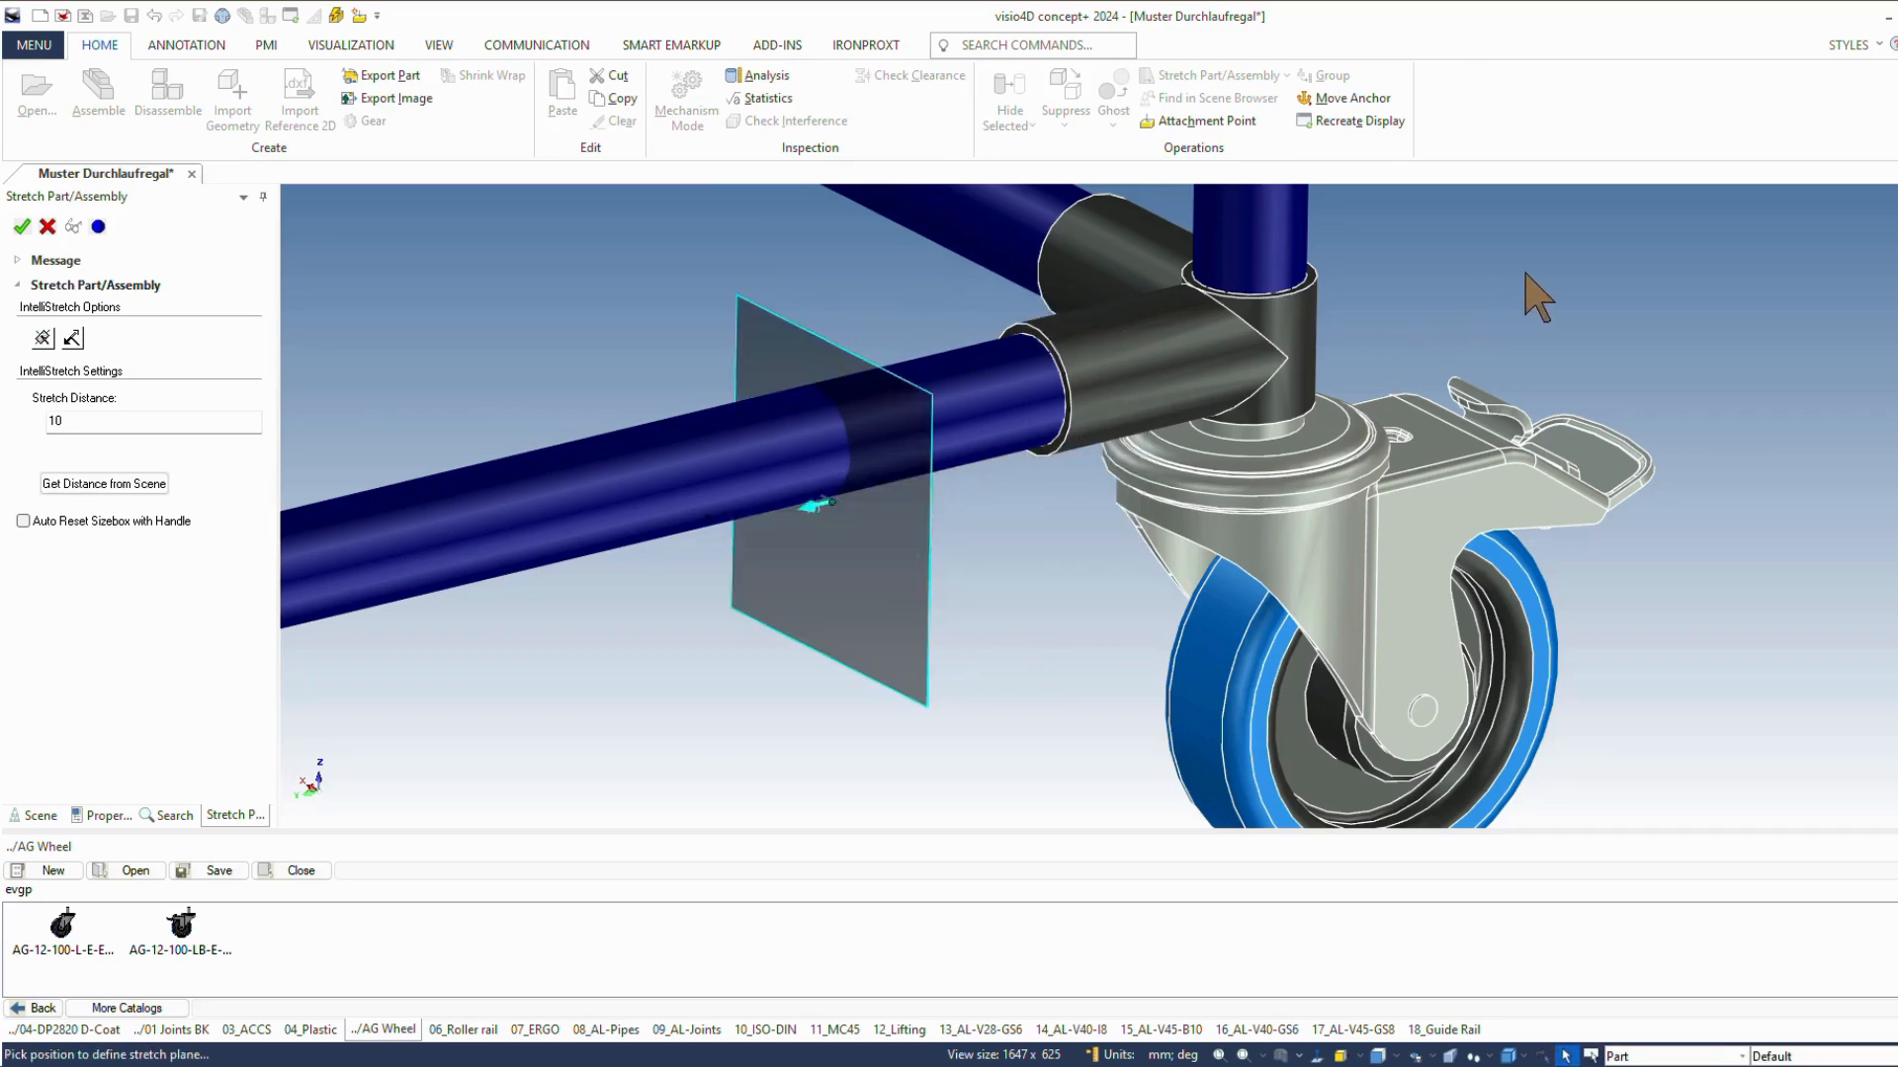
scroll(1182, 458, "down", 8)
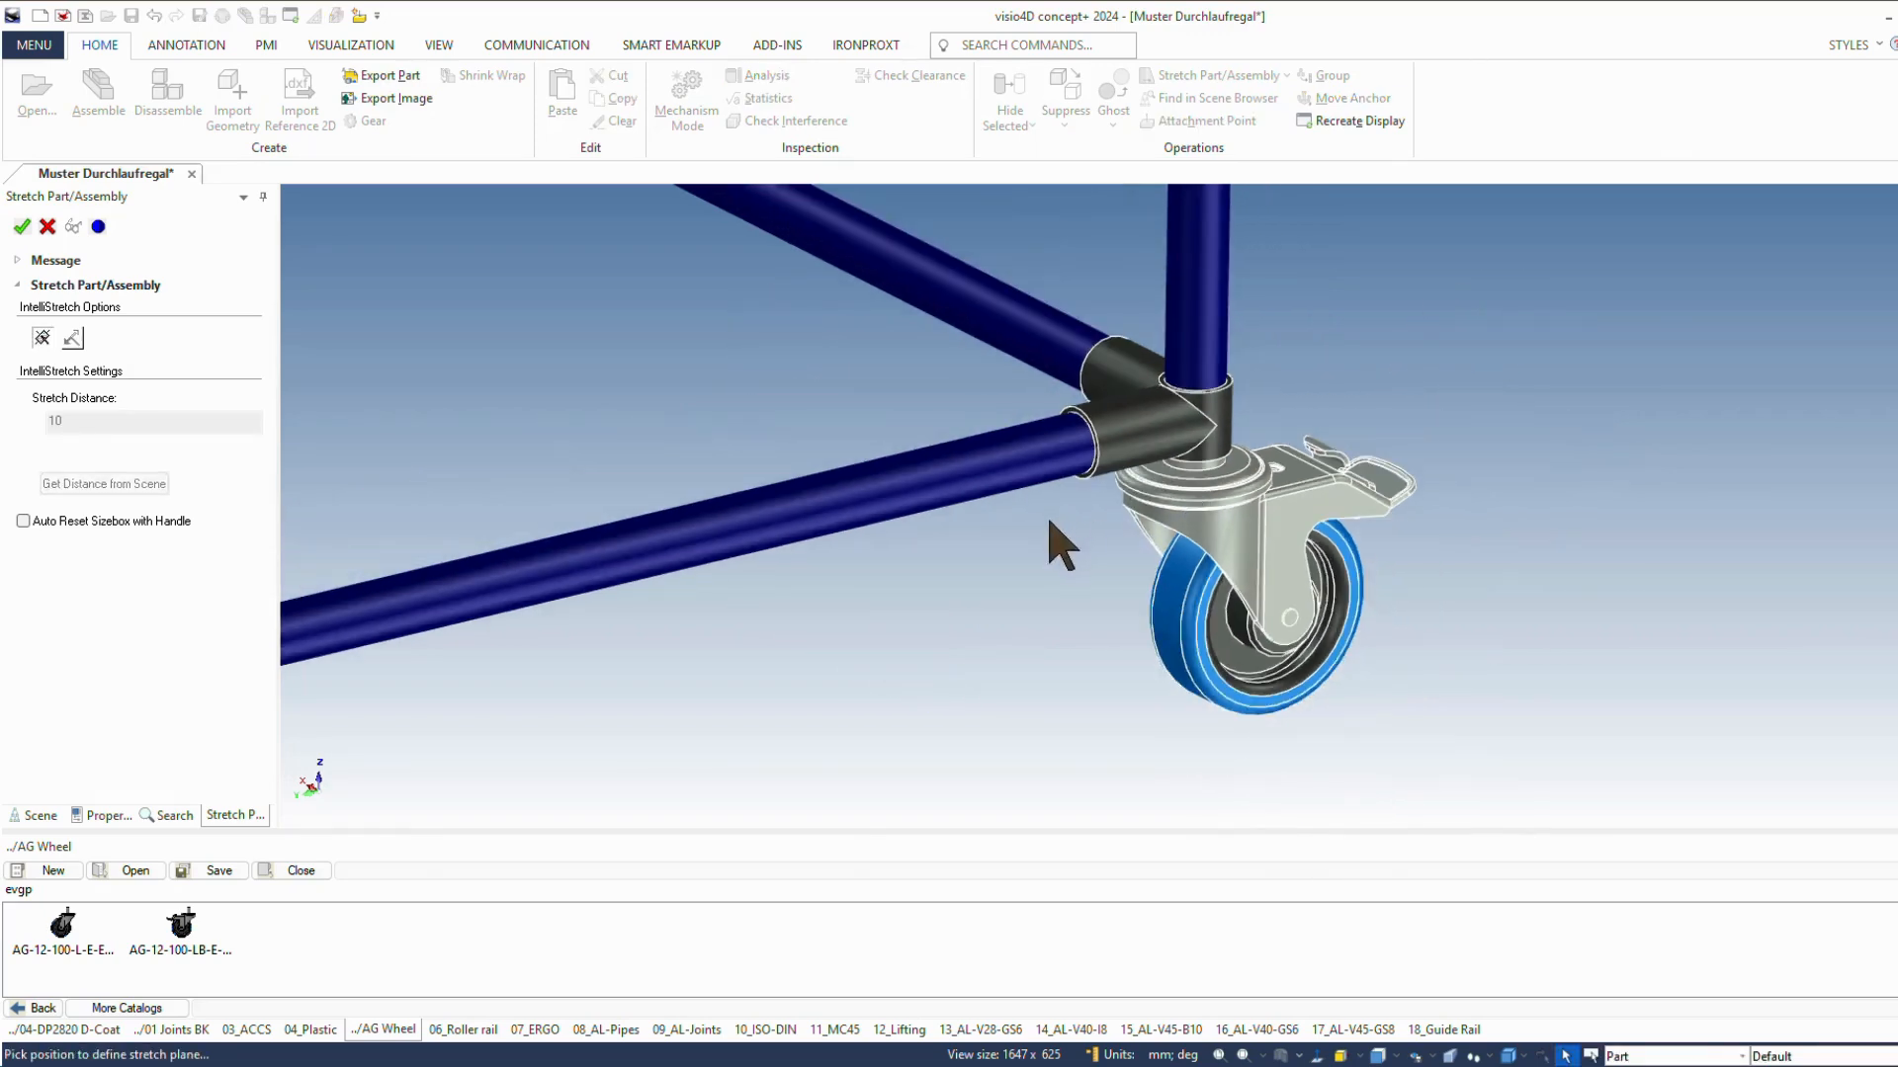
middle_click_drag(1037, 614, 981, 641)
scroll(981, 641, "down", 4)
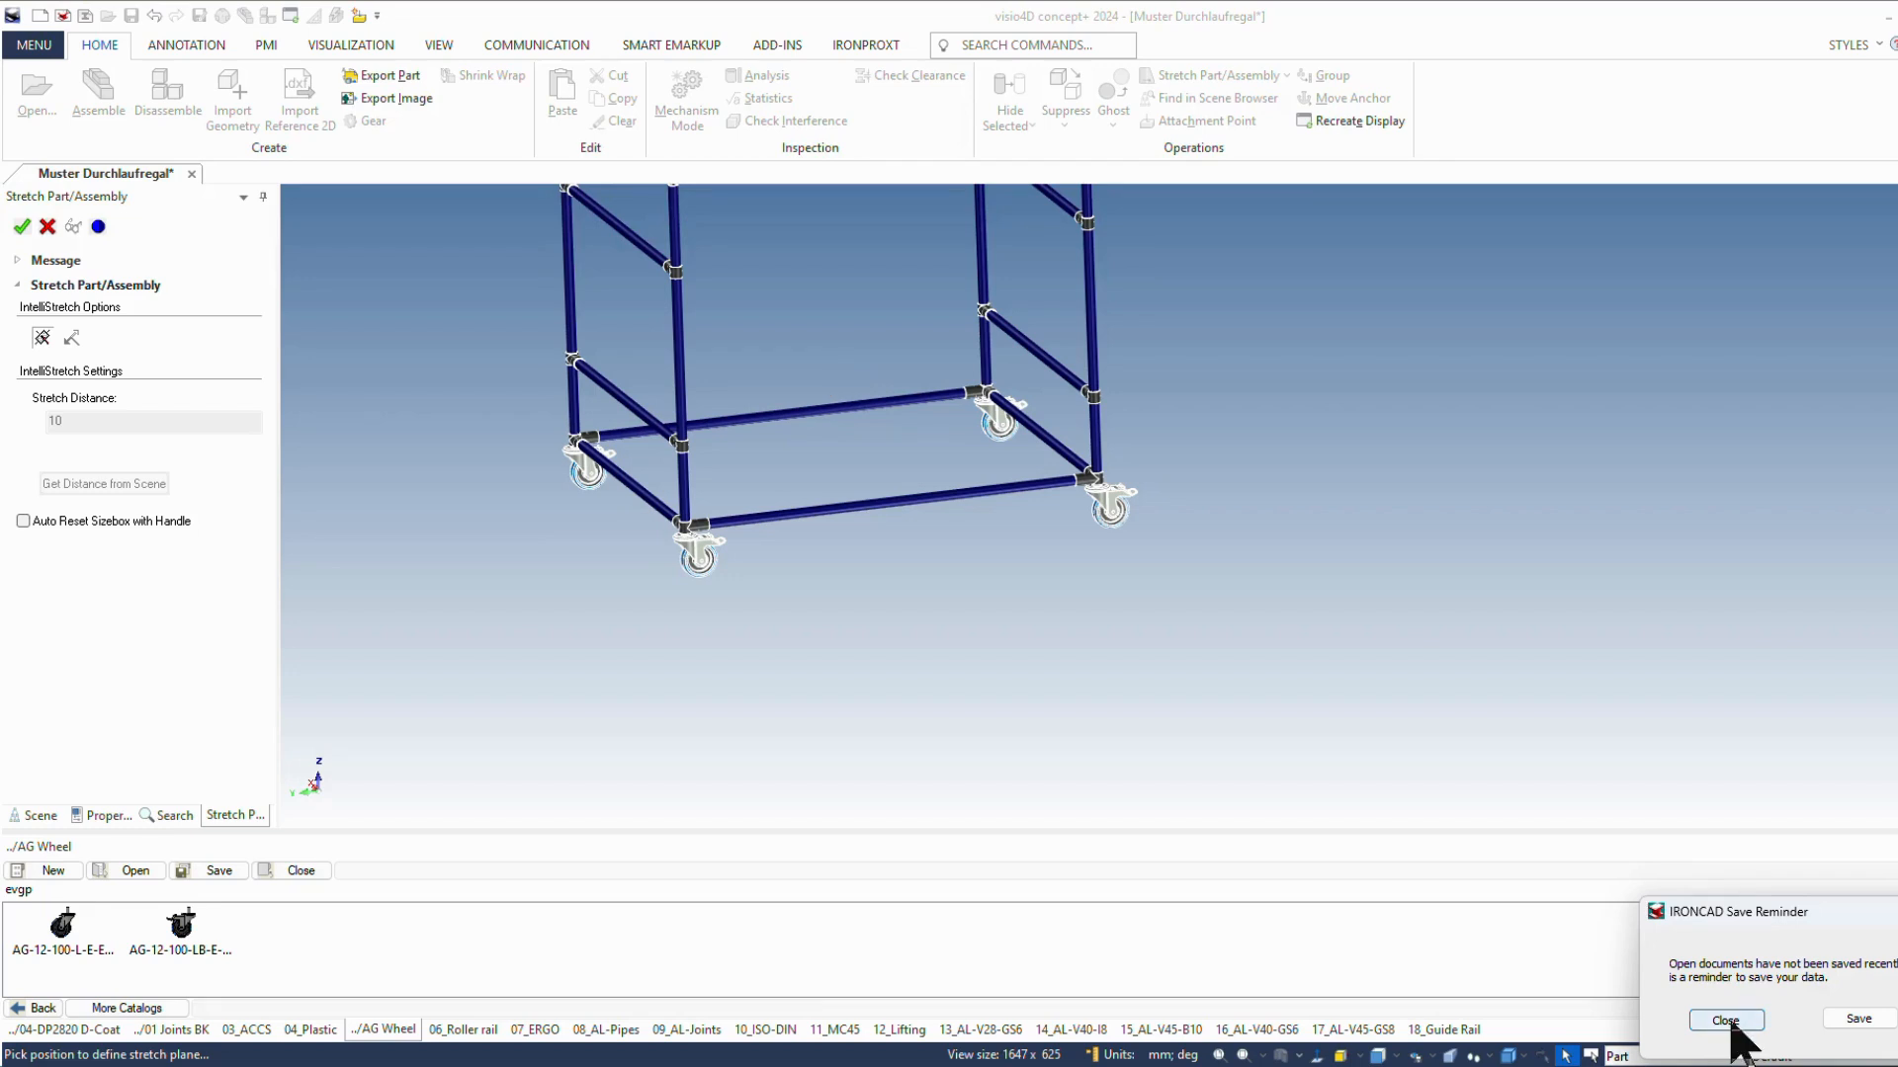
left_click(1859, 1019)
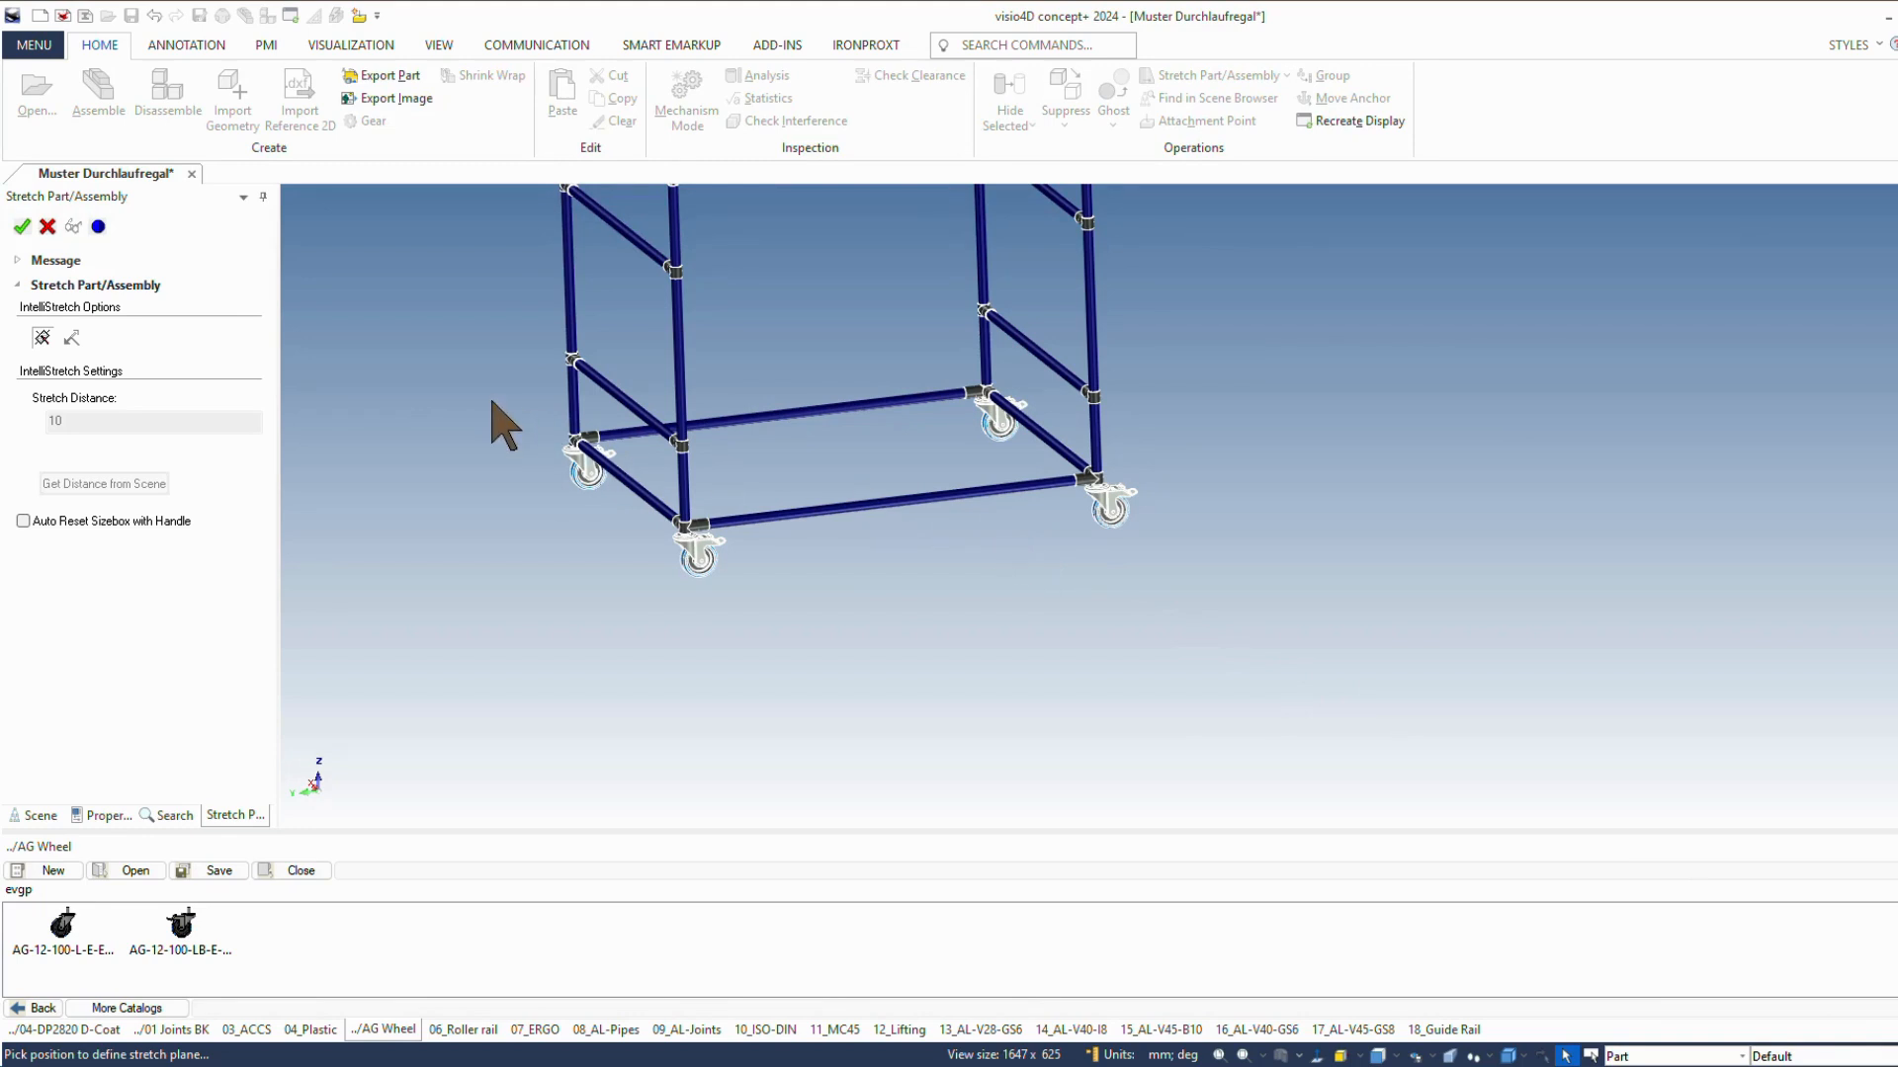
Step: Place the stretch plane on the joint edge of the front base rail and shift it along the rail away from the joint
scroll(1028, 508, "up", 3)
scroll(1056, 545, "down", 2)
scroll(1063, 551, "down", 1)
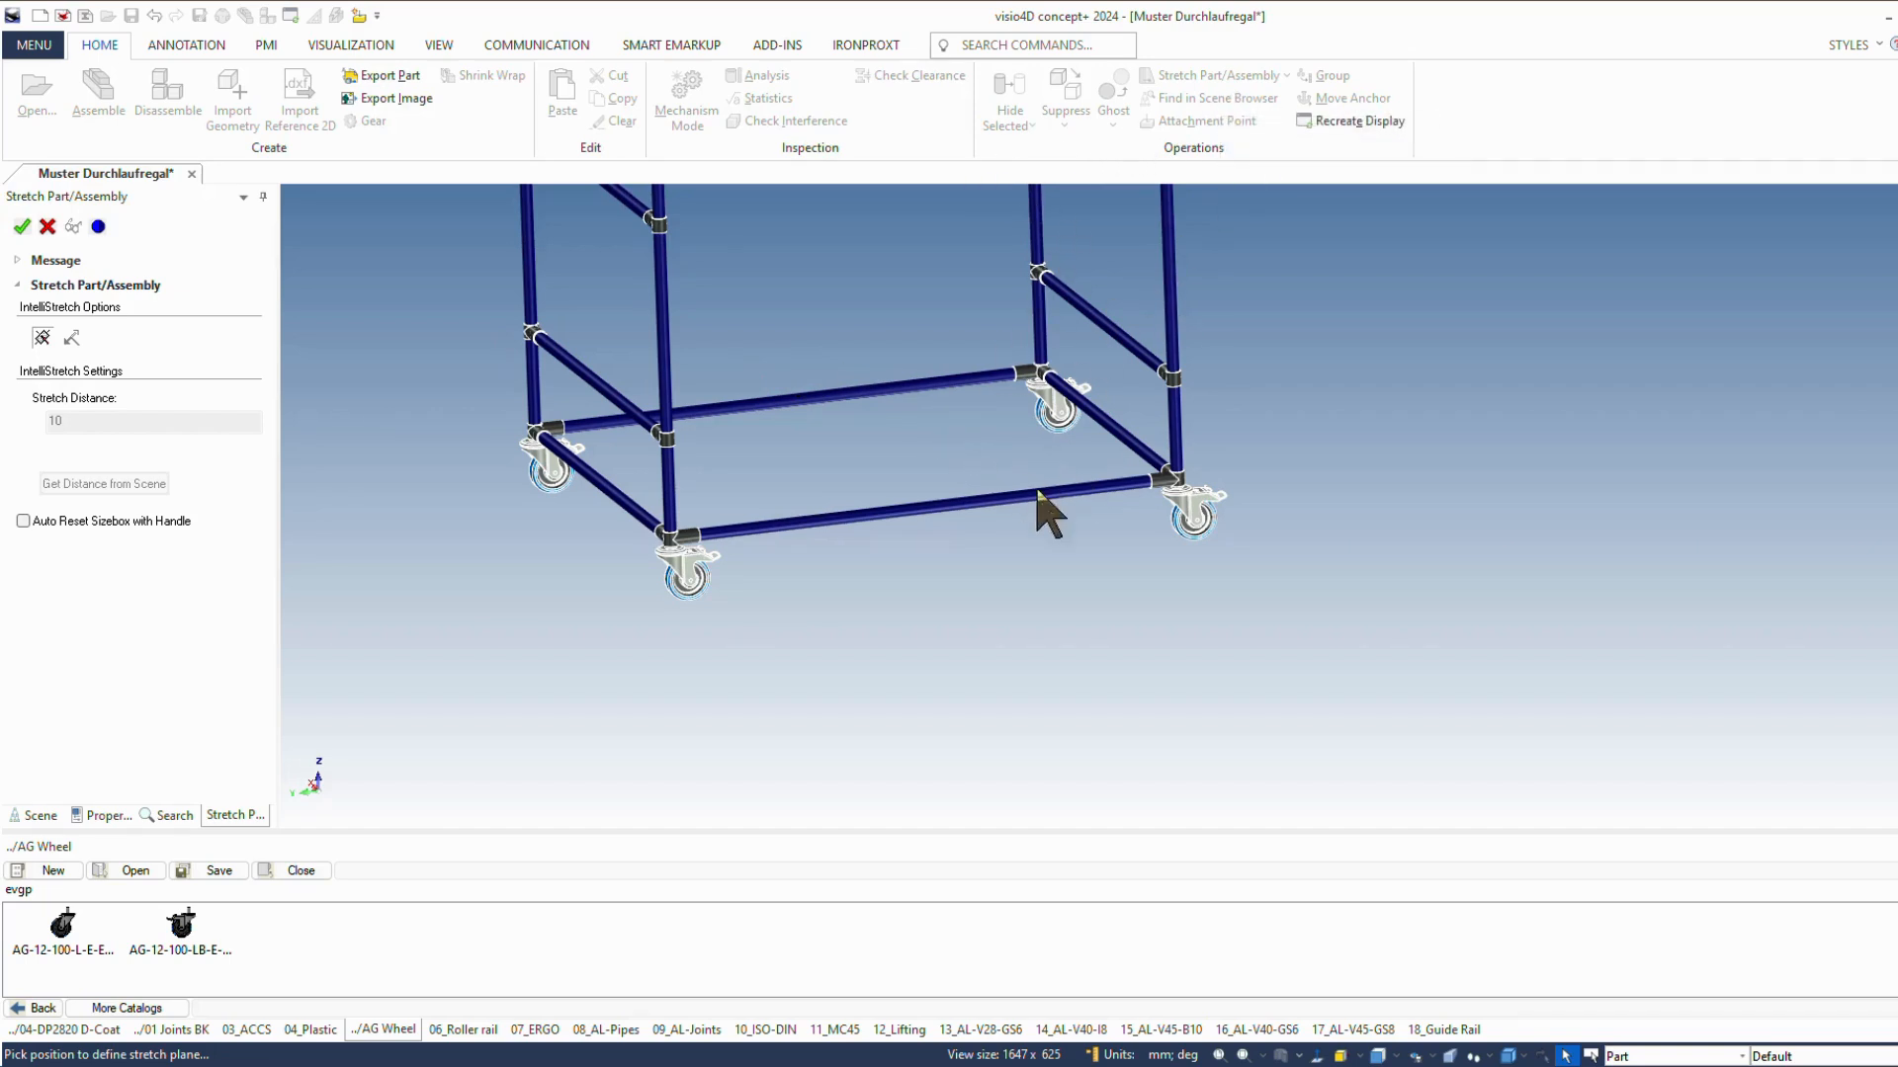
scroll(1123, 516, "up", 5)
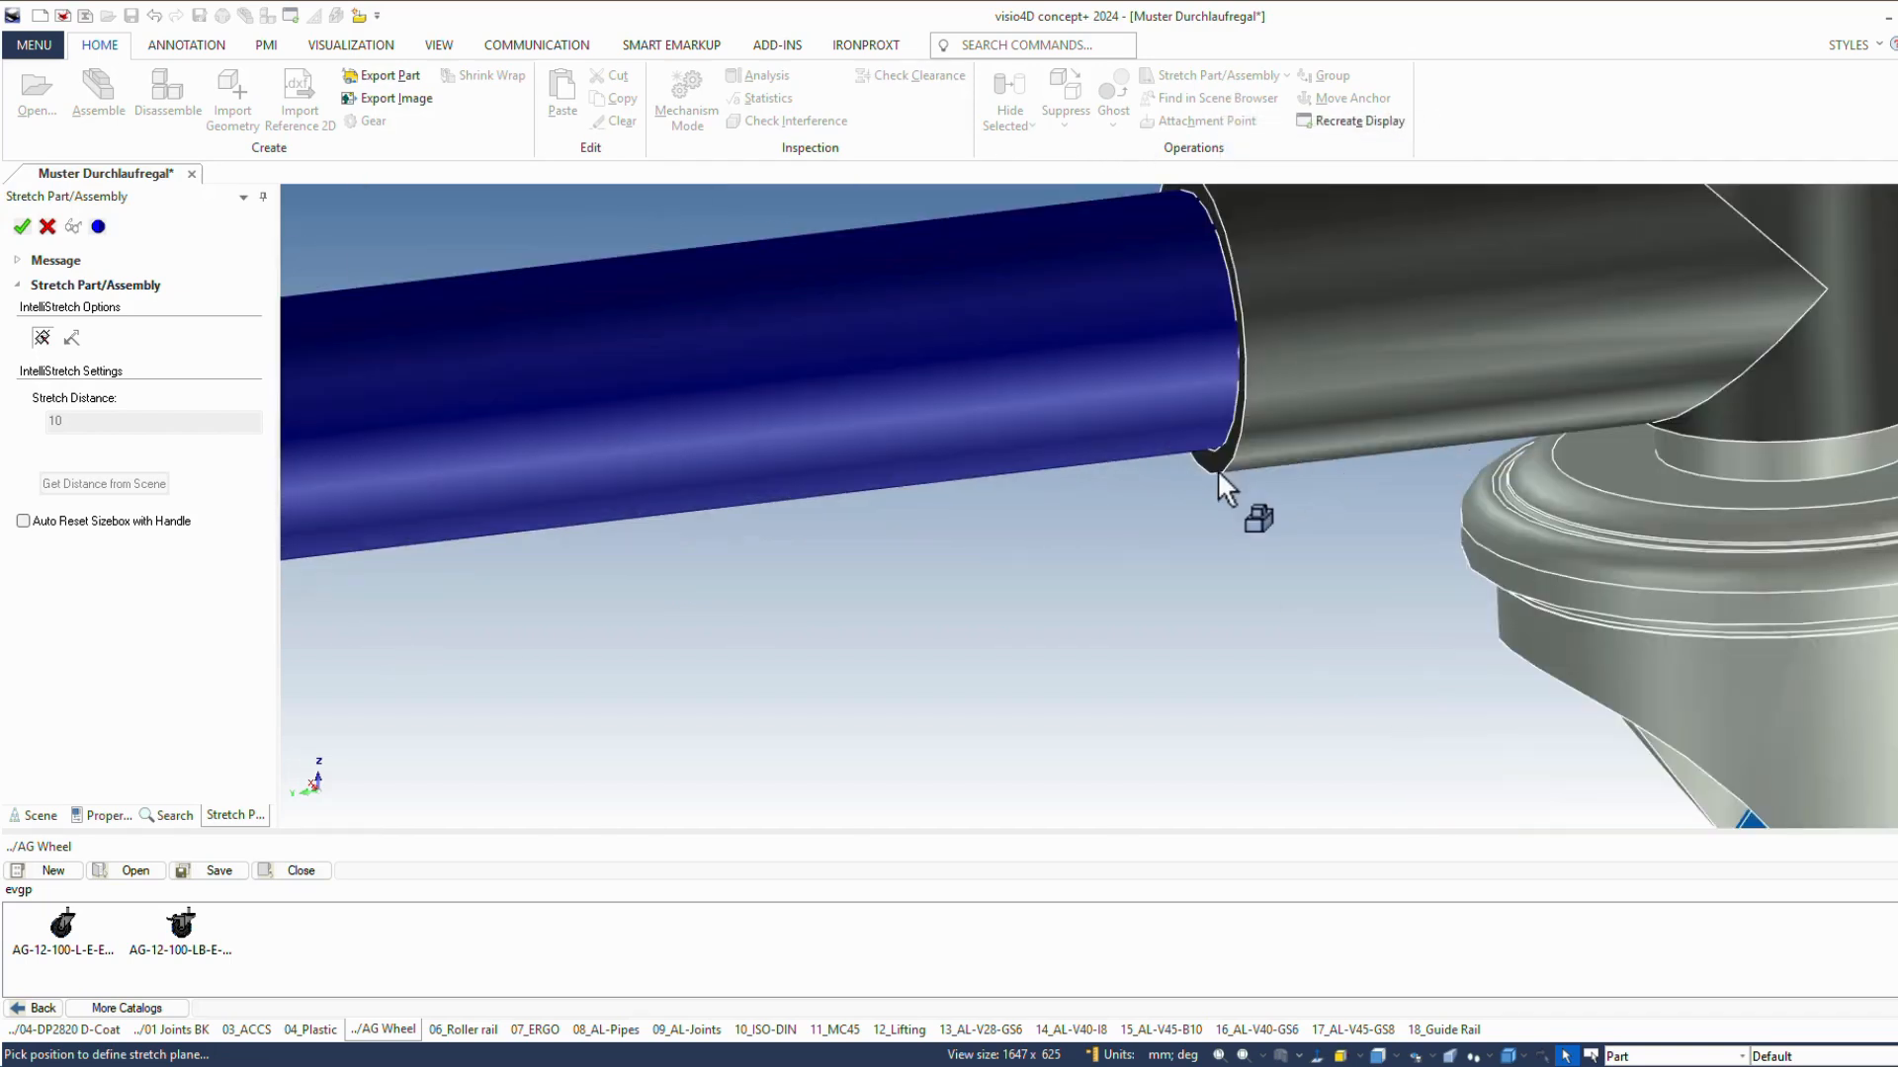
left_click(1224, 471)
scroll(1210, 464, "down", 5)
left_click(1184, 510)
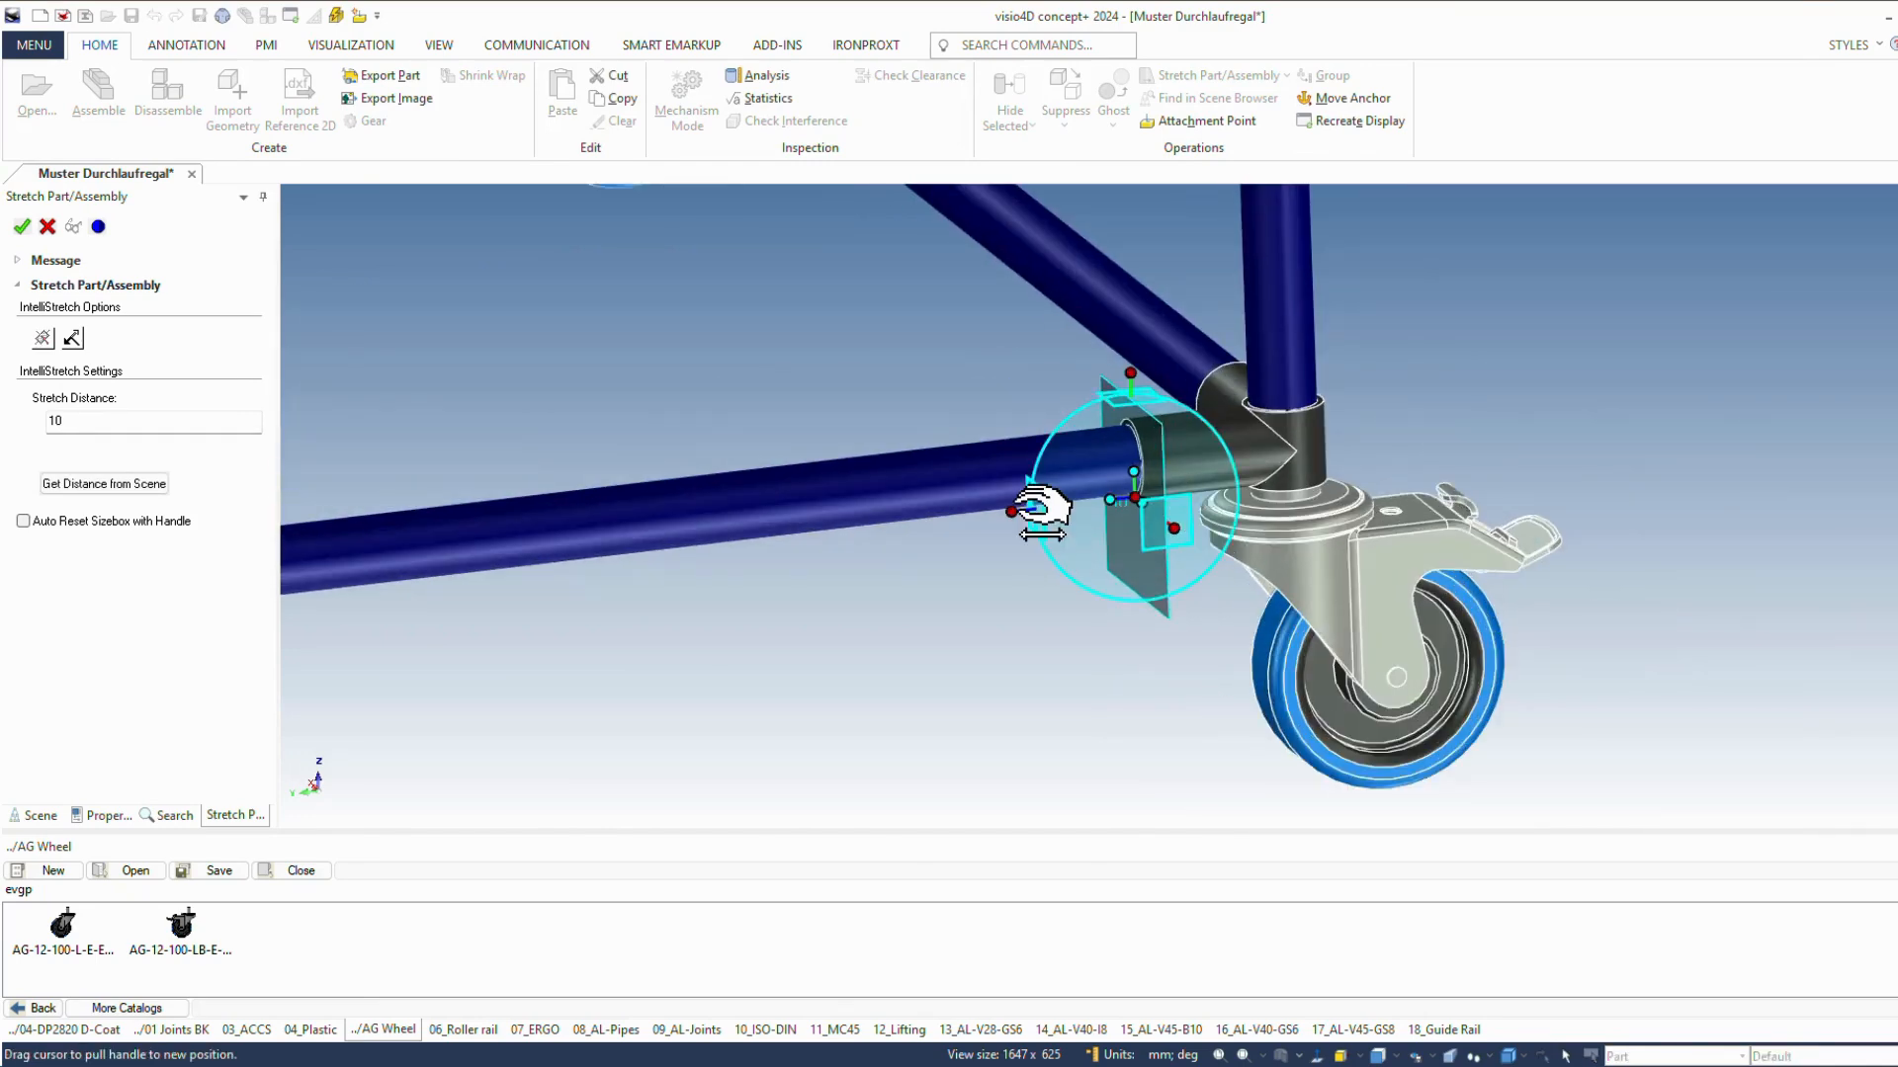
left_click_drag(1035, 509, 1003, 524)
scroll(815, 378, "down", 5)
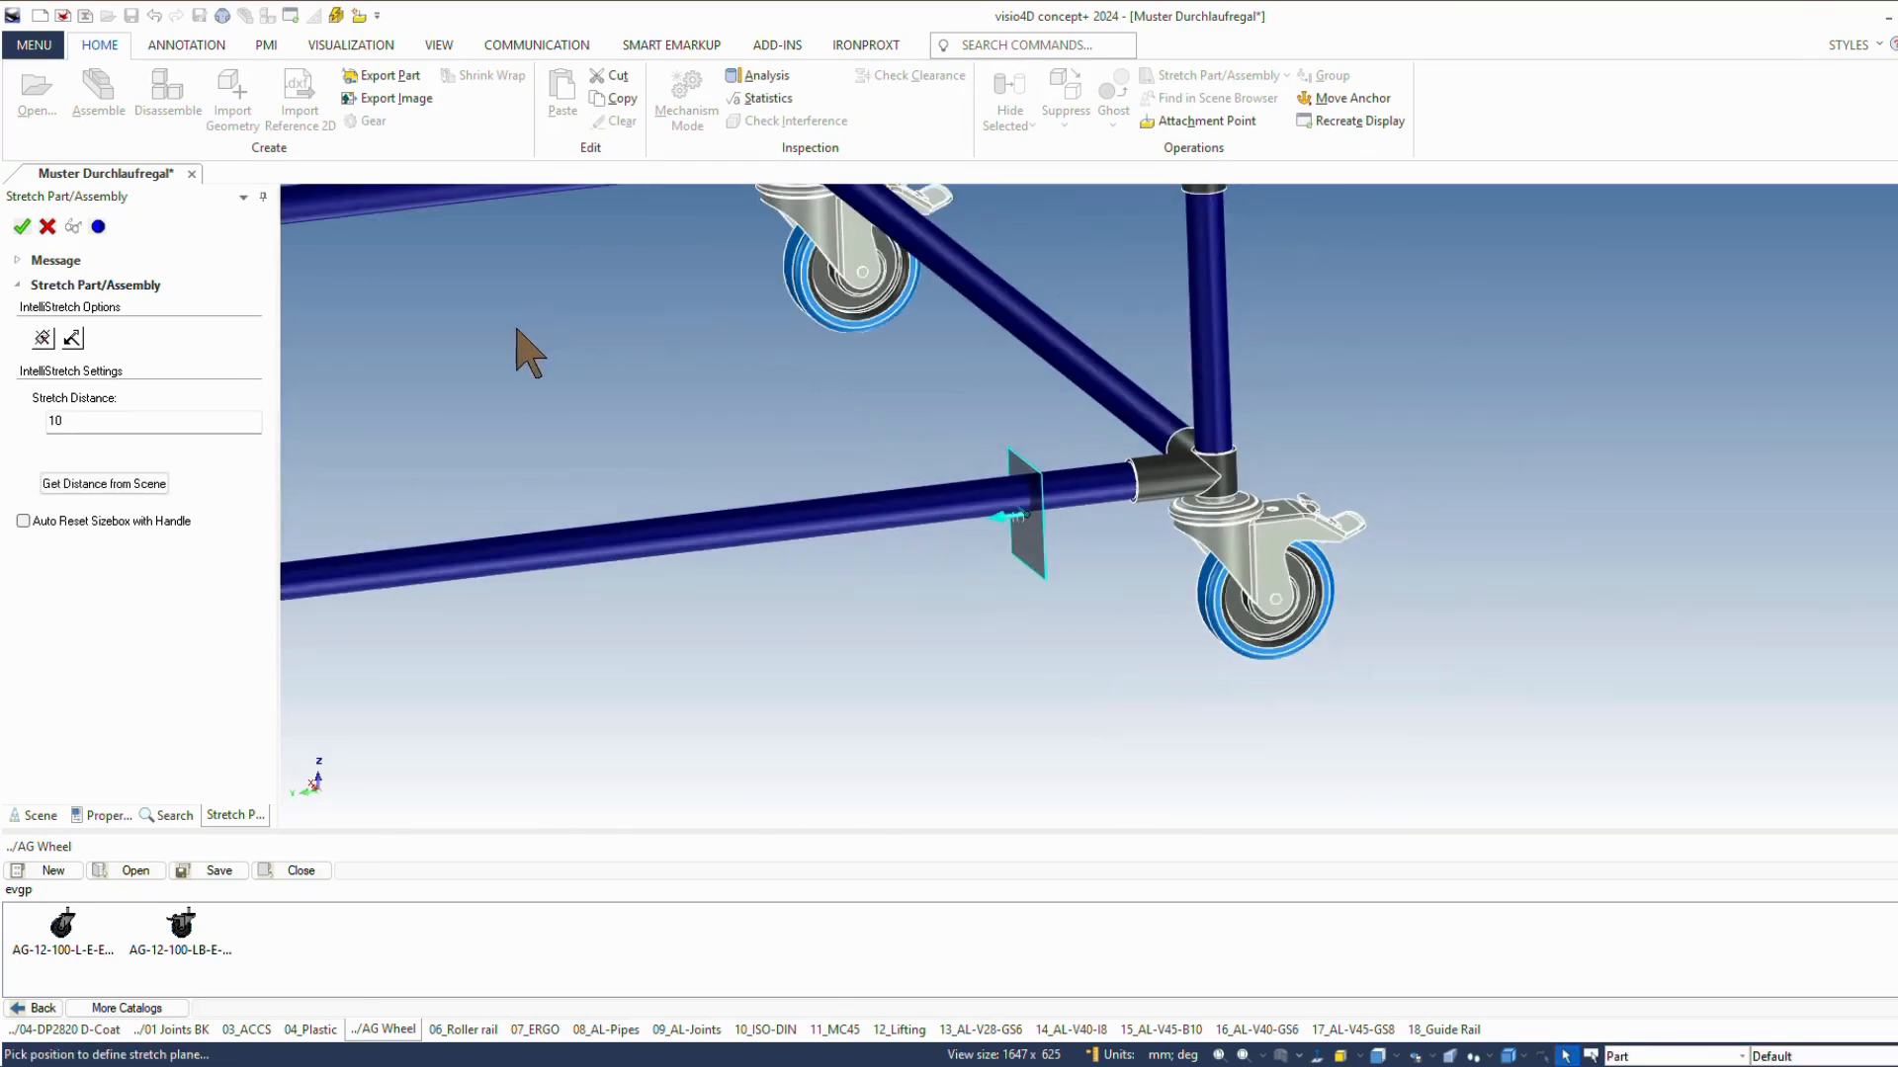
Step: Point the stretch direction towards the side frame nearest the plane, set the stretch distance to 100 mm and apply the stretch
scroll(868, 636, "down", 3)
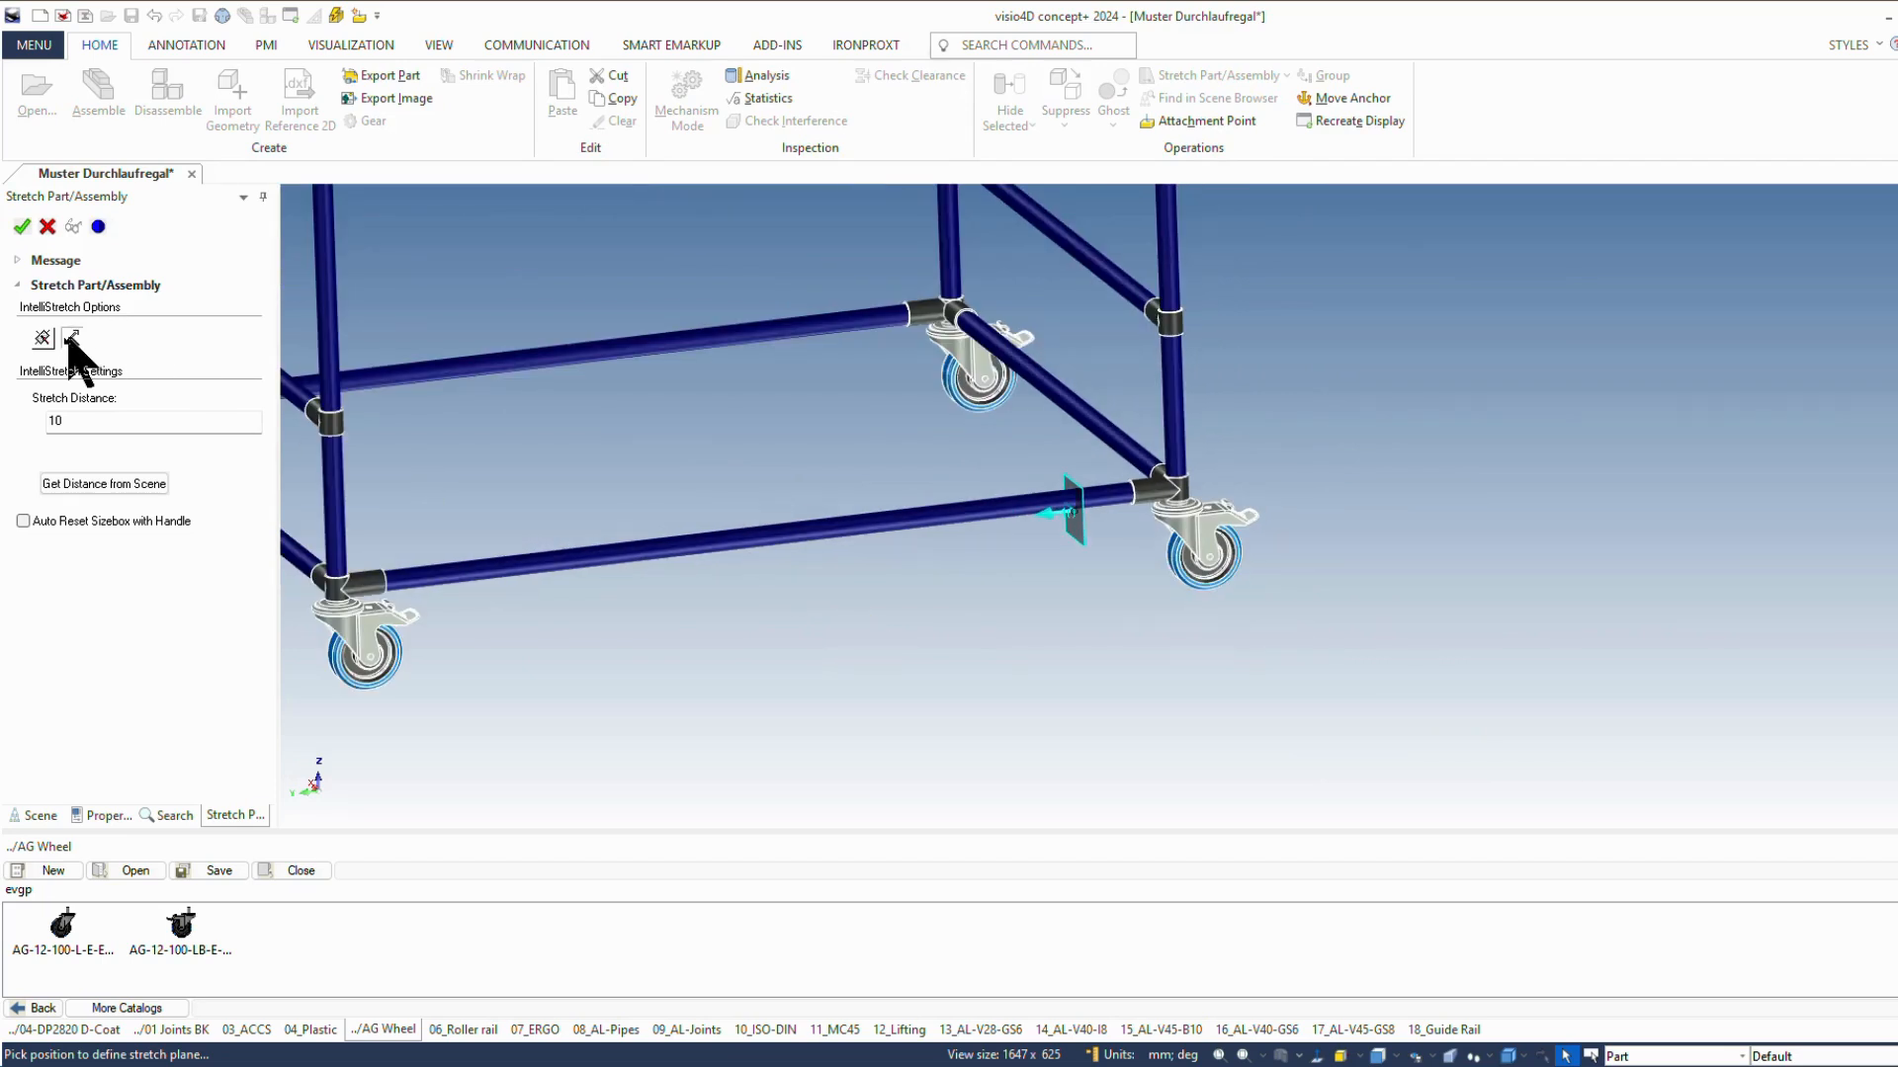
middle_click_drag(810, 722, 830, 635)
scroll(932, 555, "down", 2)
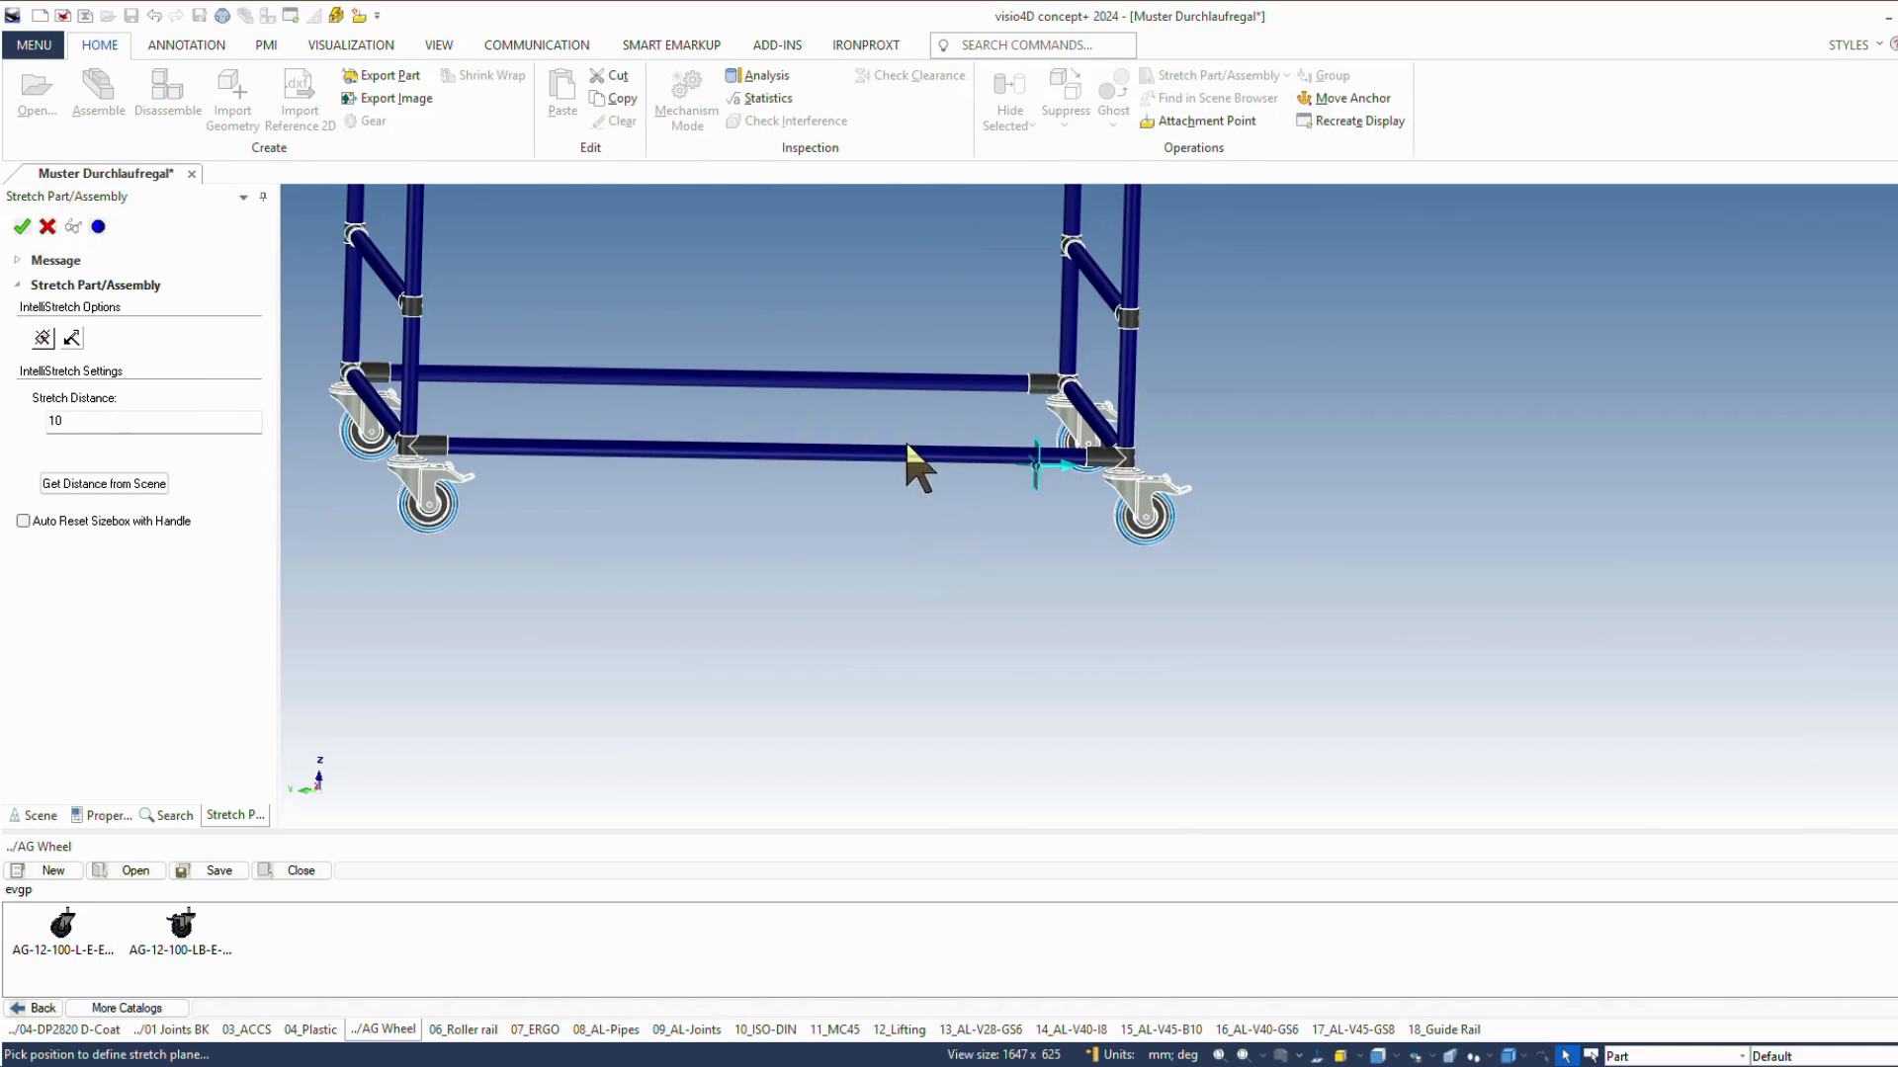
left_click(75, 340)
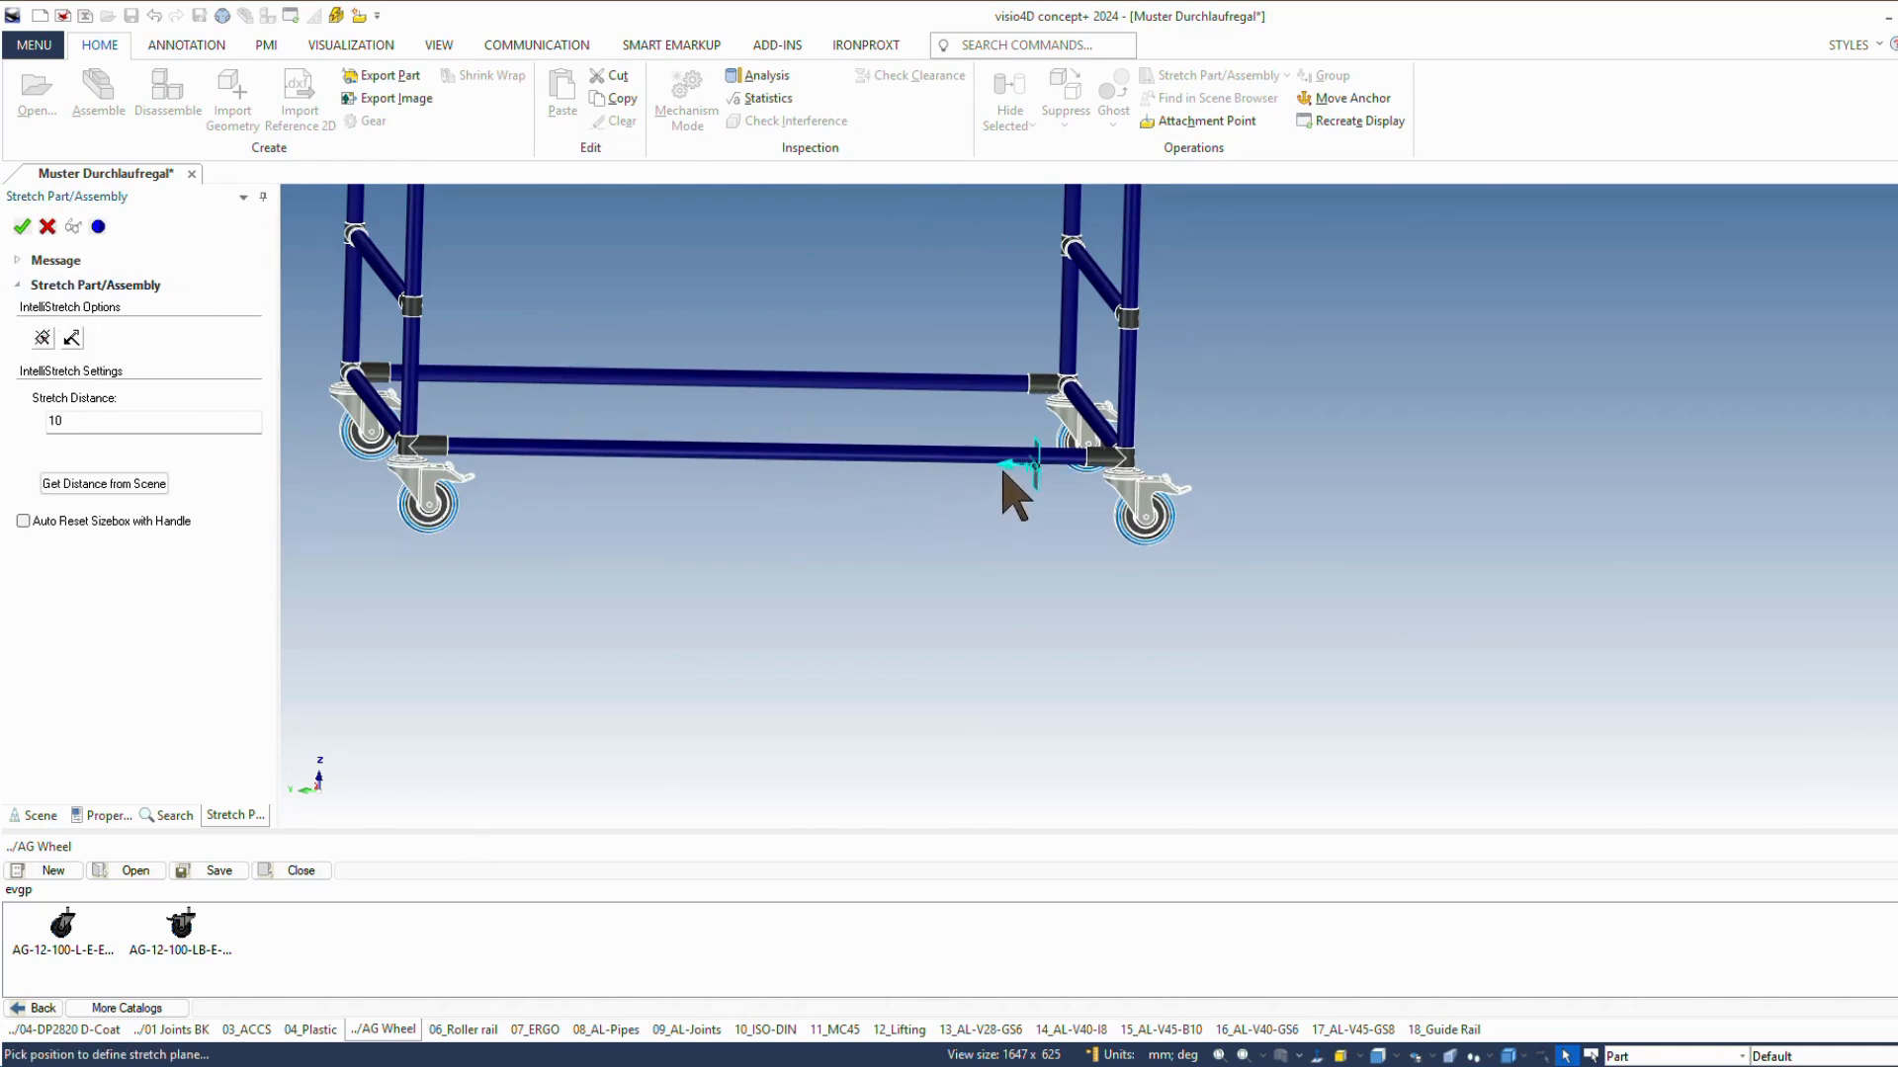
left_click(74, 340)
left_click(67, 420)
double_click(68, 420)
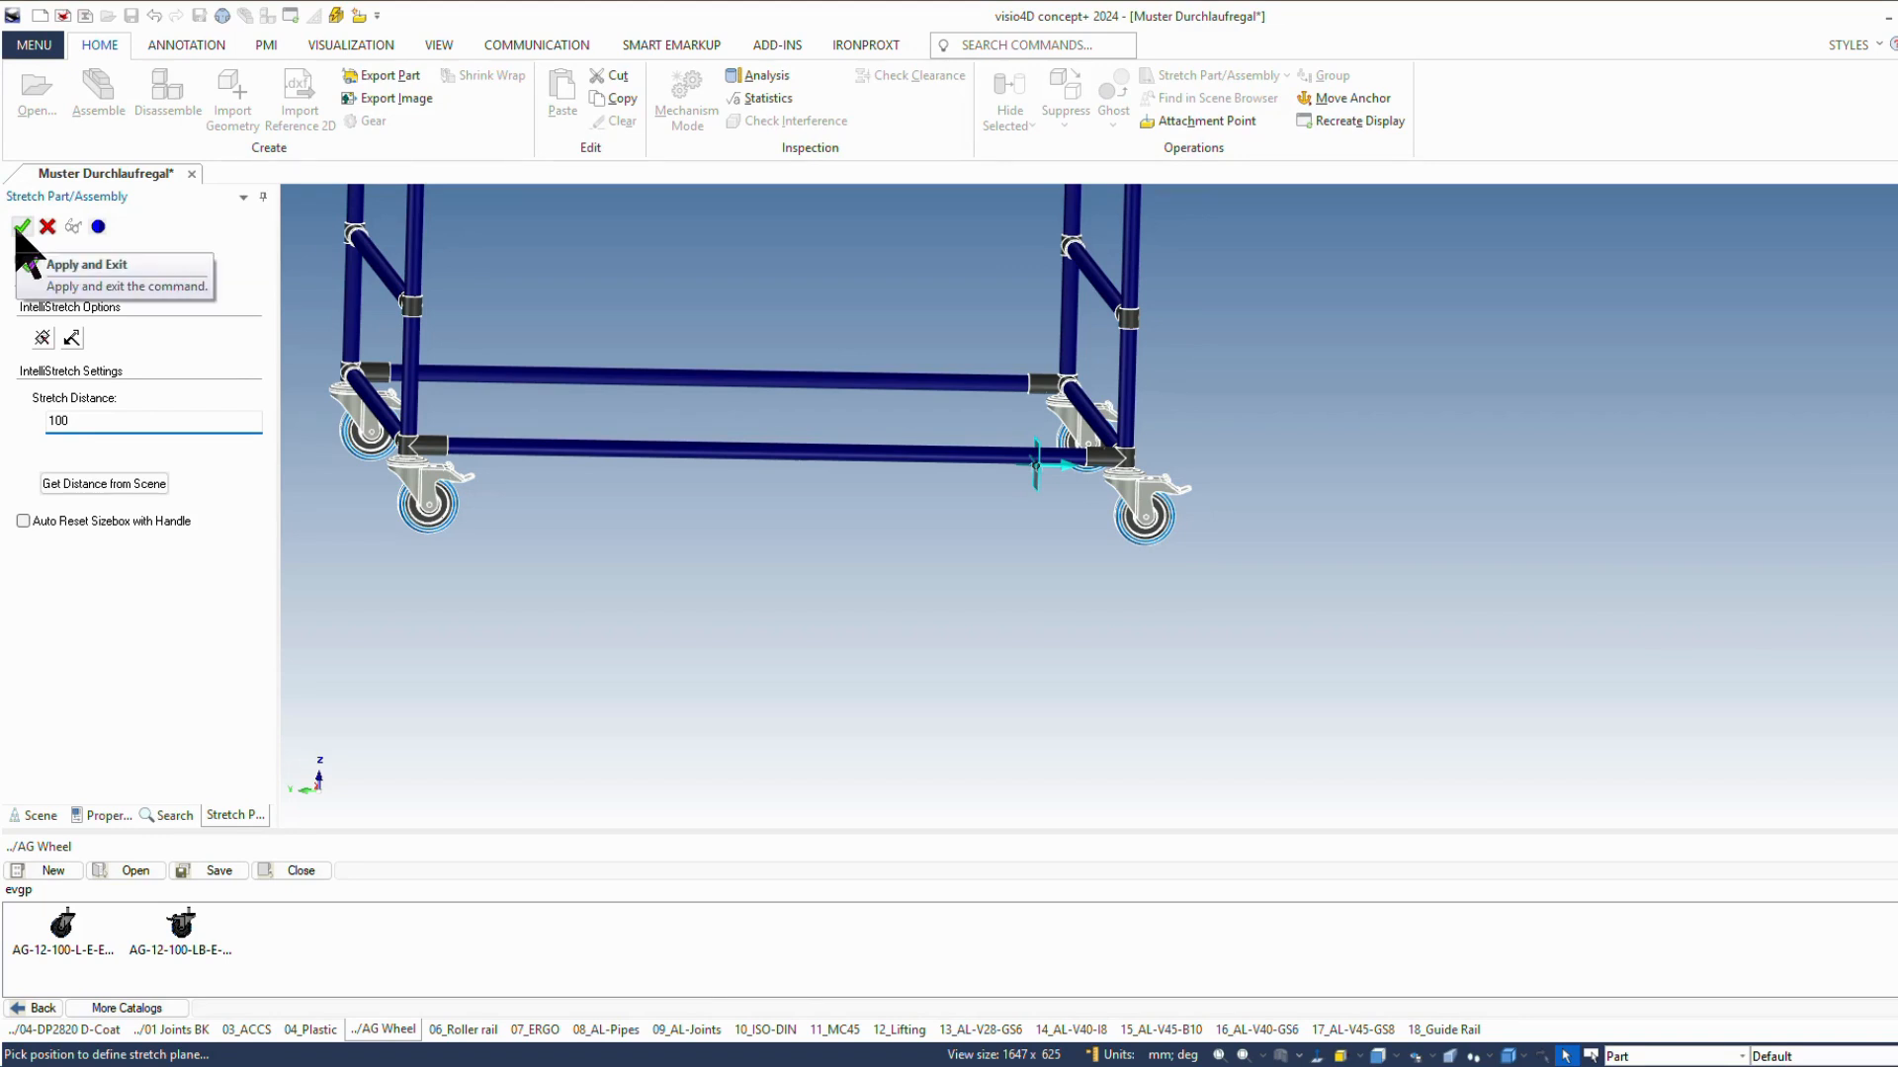
left_click(18, 228)
scroll(721, 593, "down", 5)
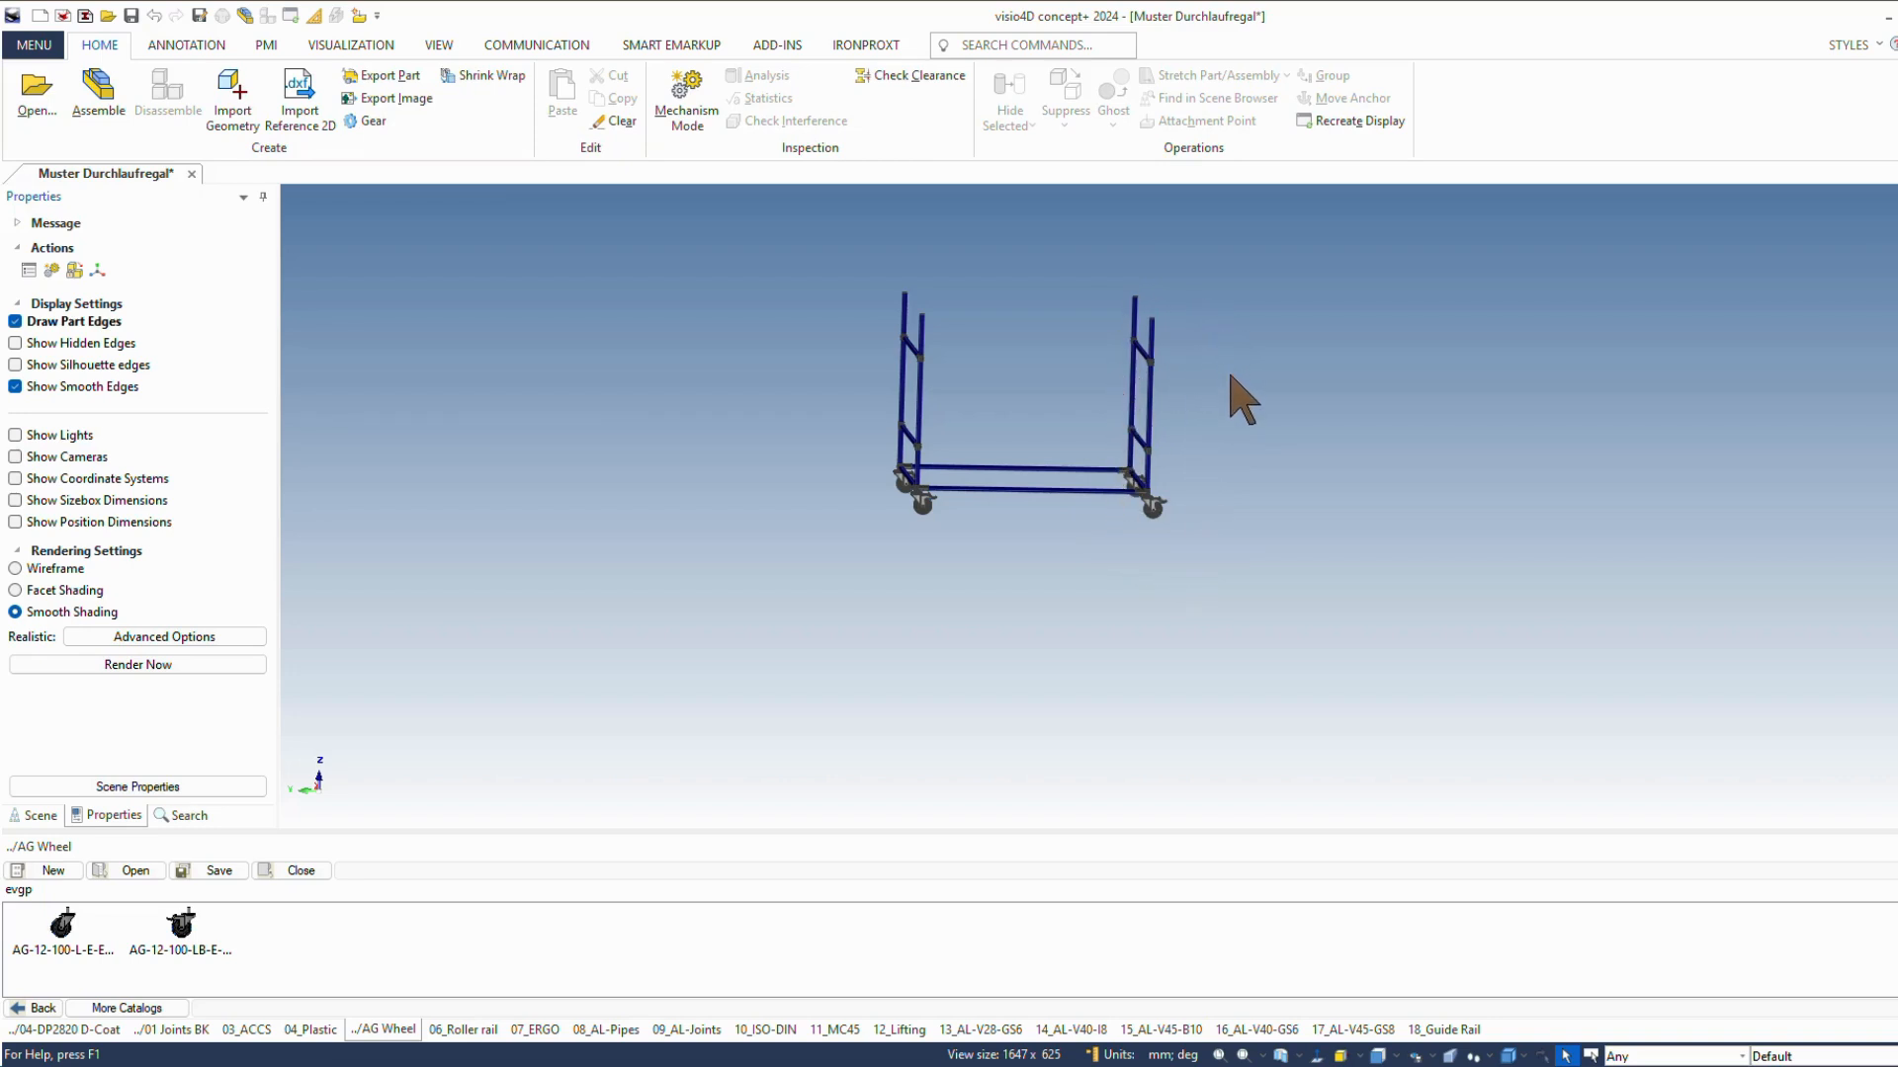
scroll(1232, 406, "up", 5)
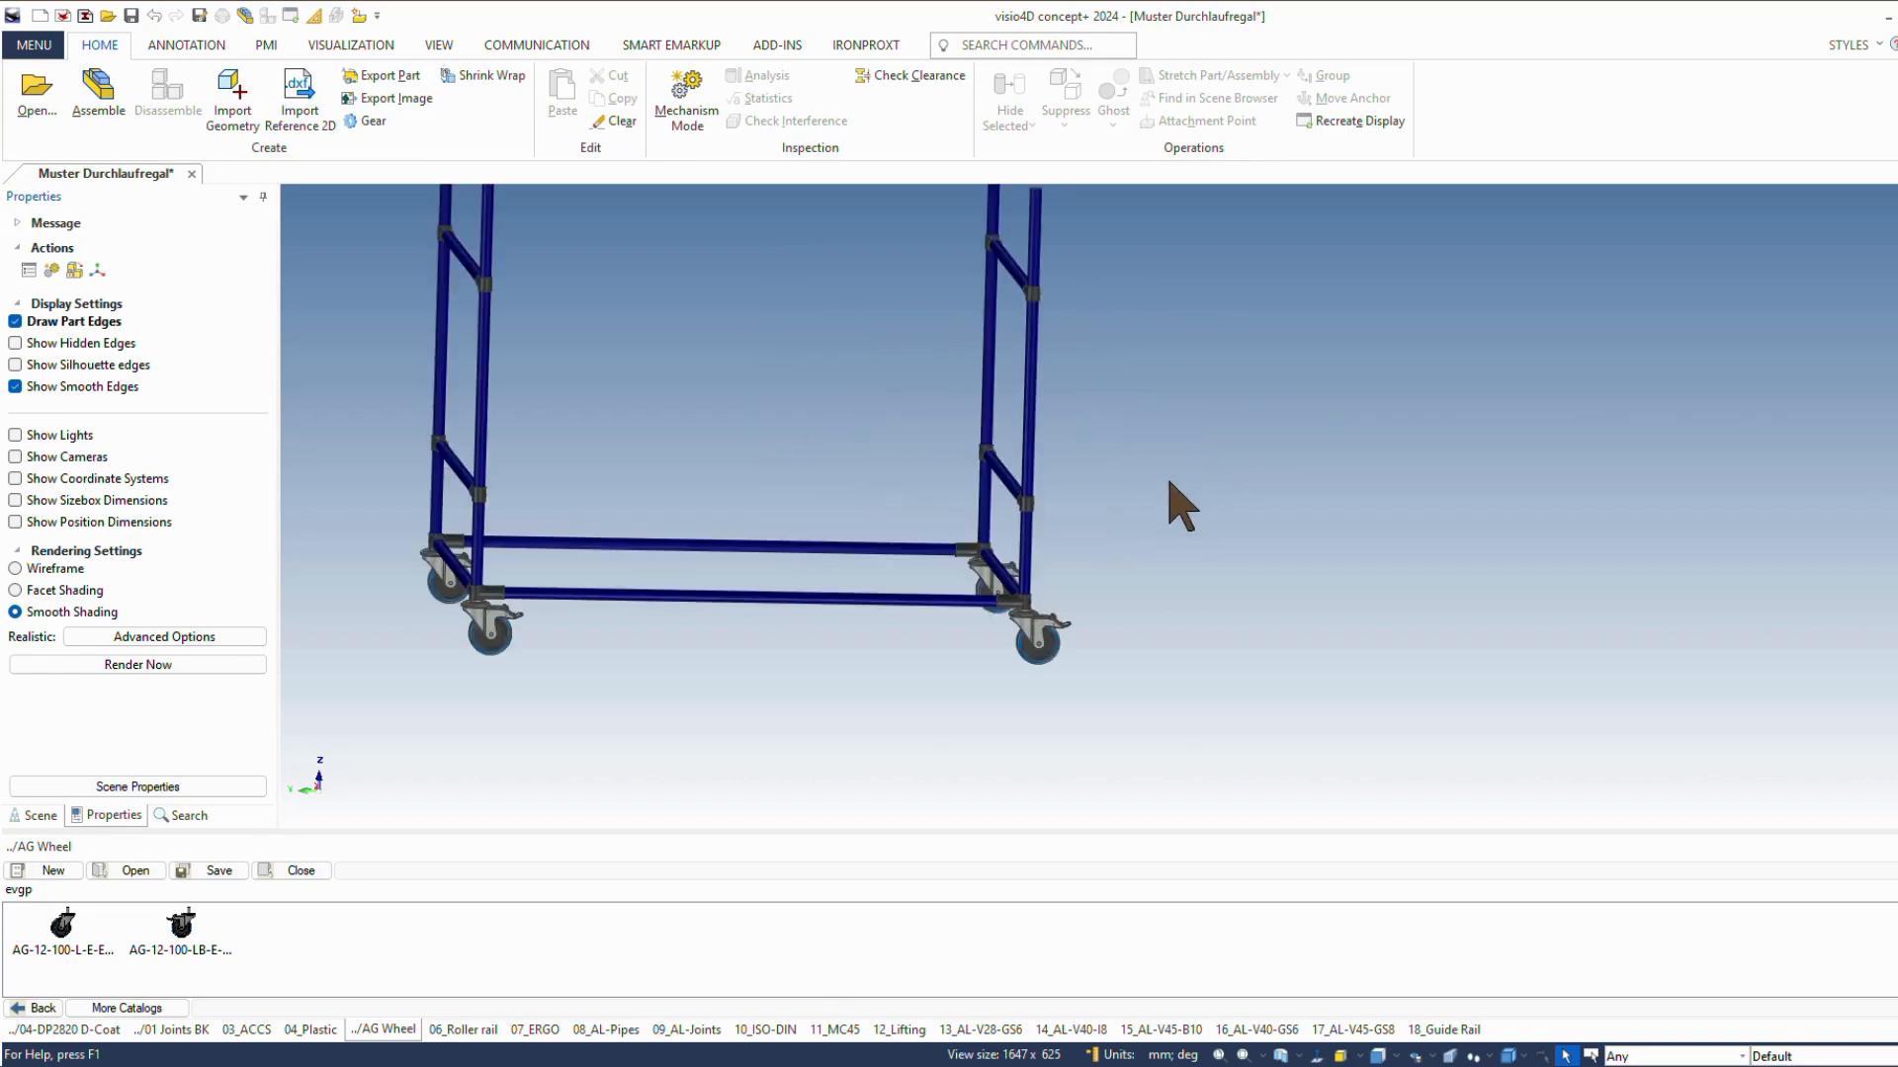
scroll(940, 613, "up", 2)
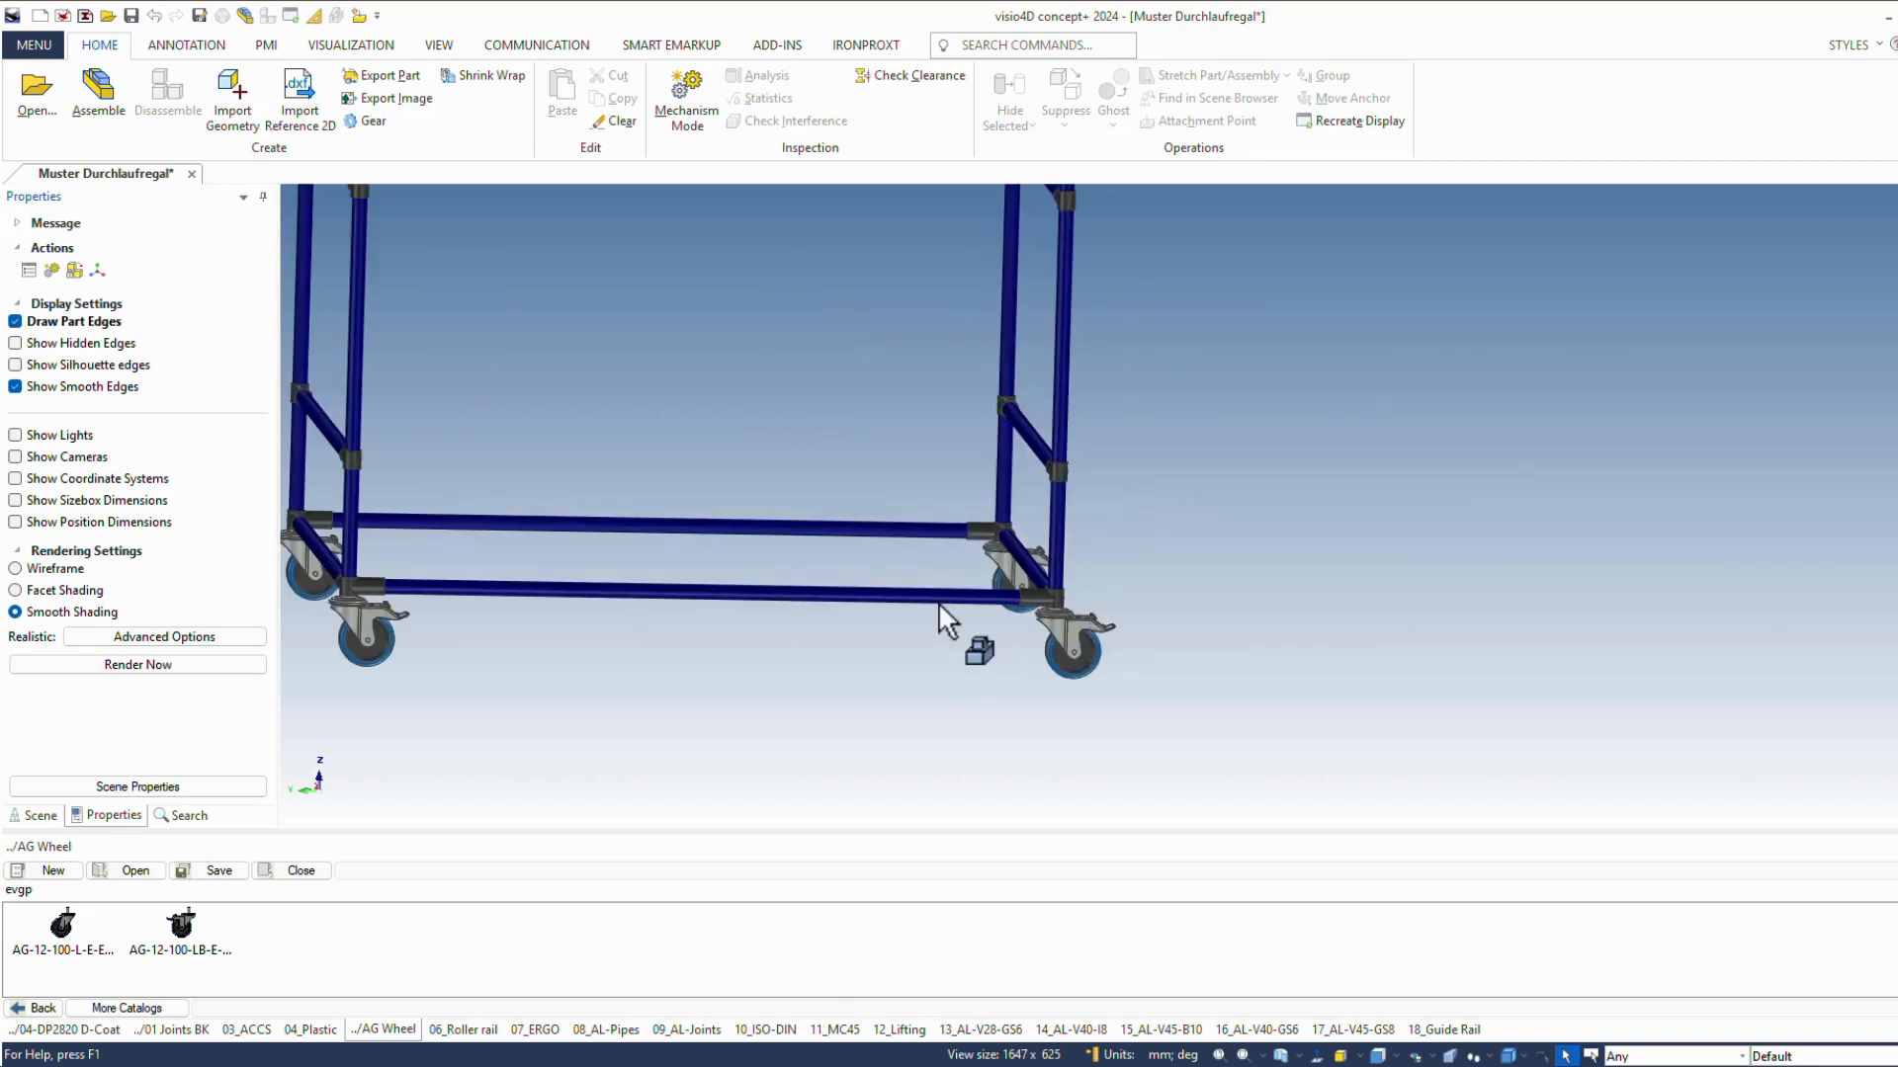
scroll(989, 605, "down", 5)
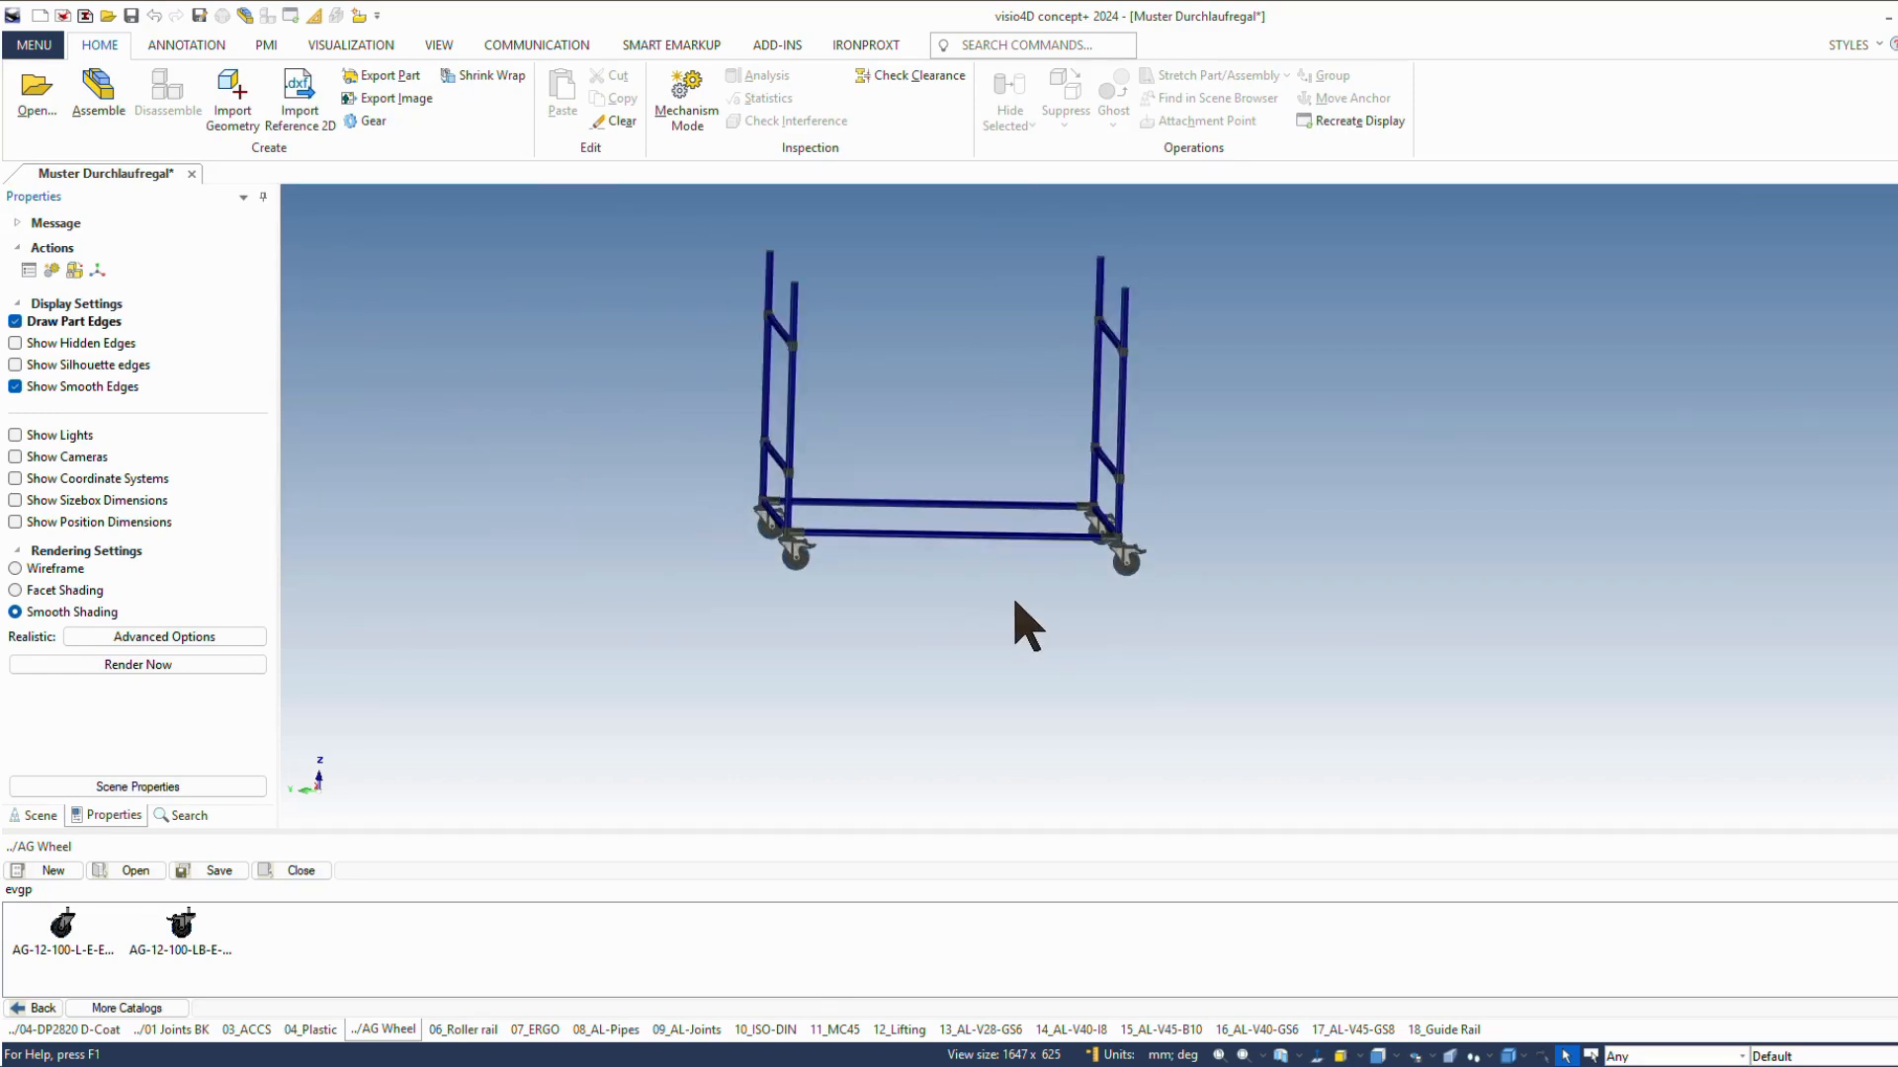